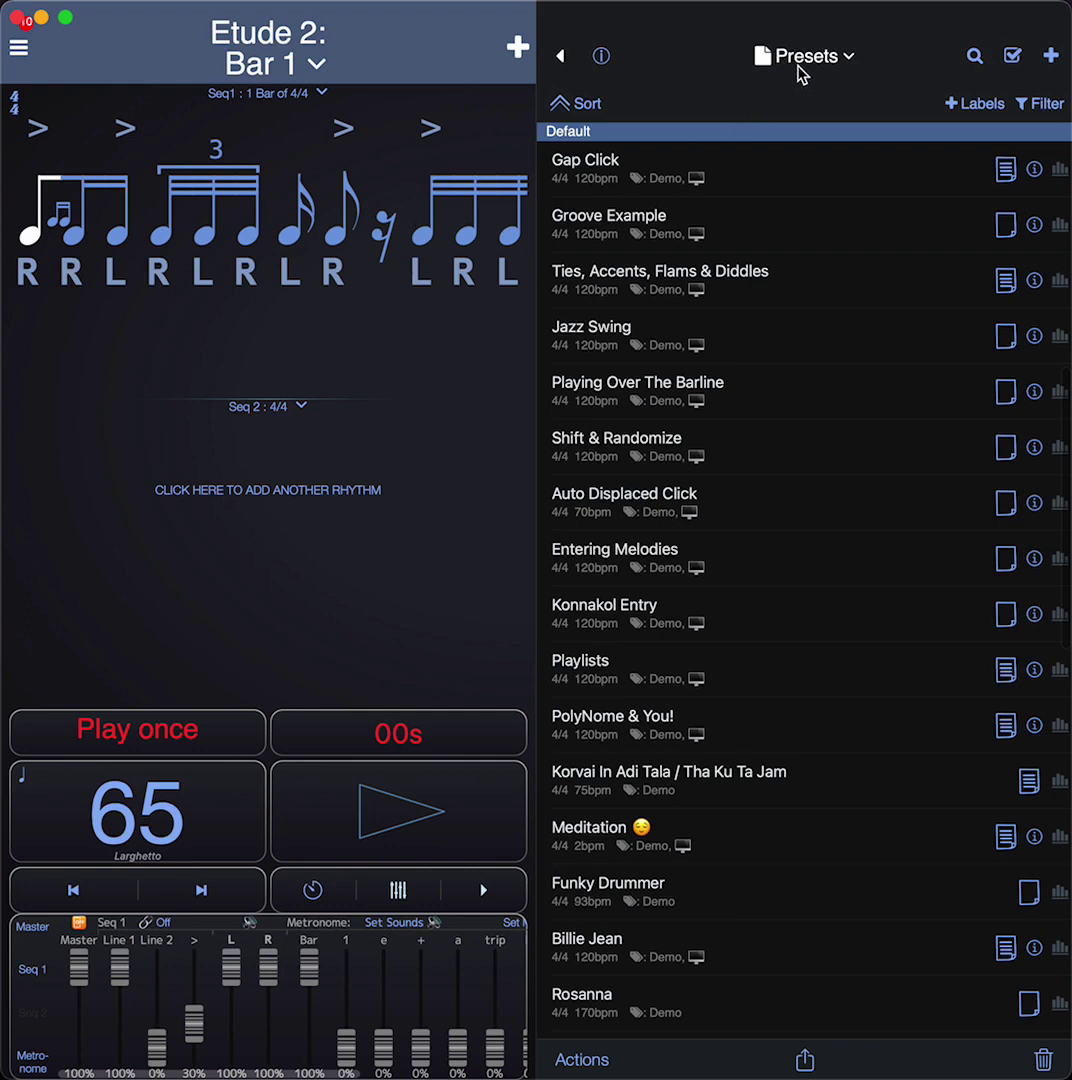
Step: Load the Getting Started preset and dismiss its info popup
scroll(744, 523, "up", 10)
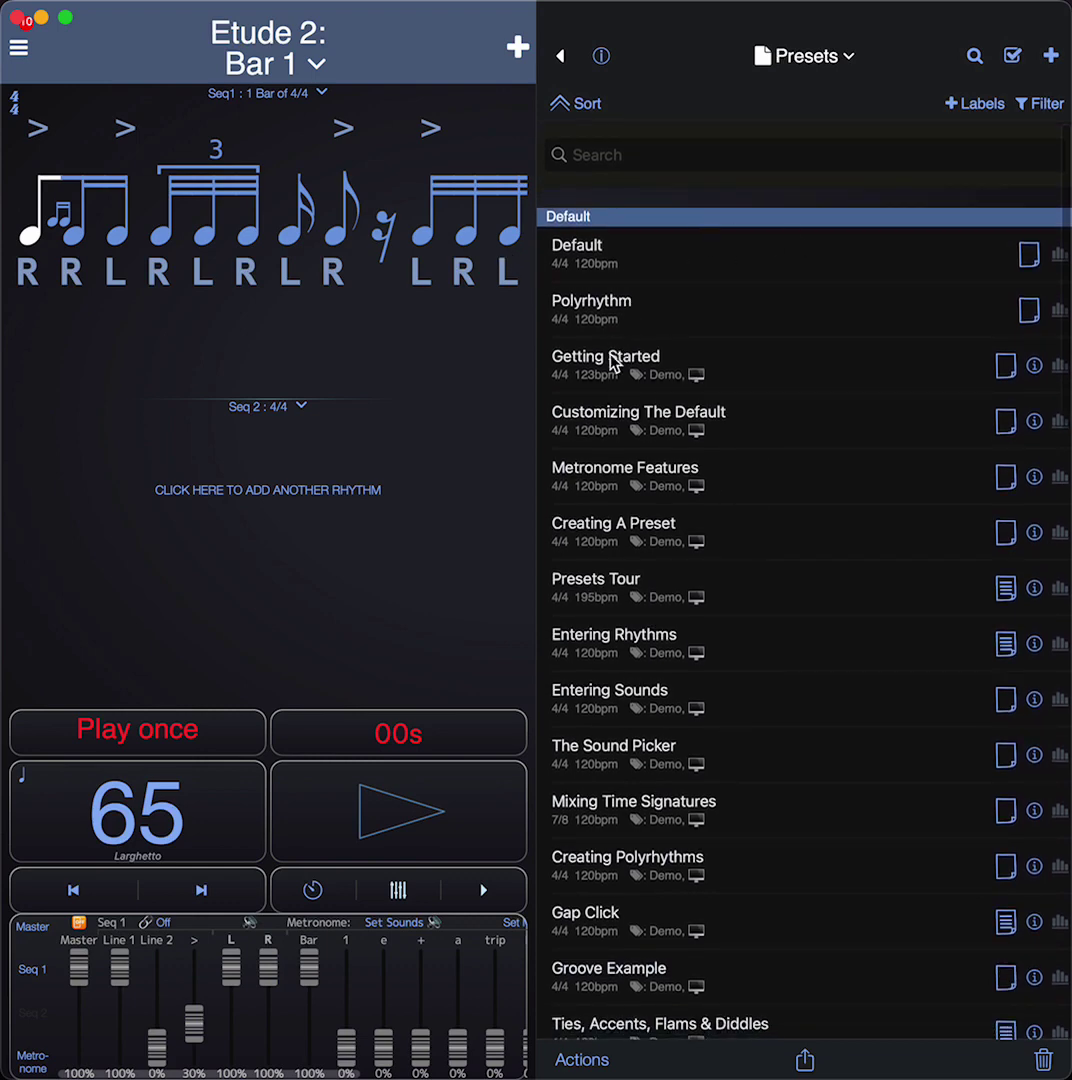
left_click(613, 363)
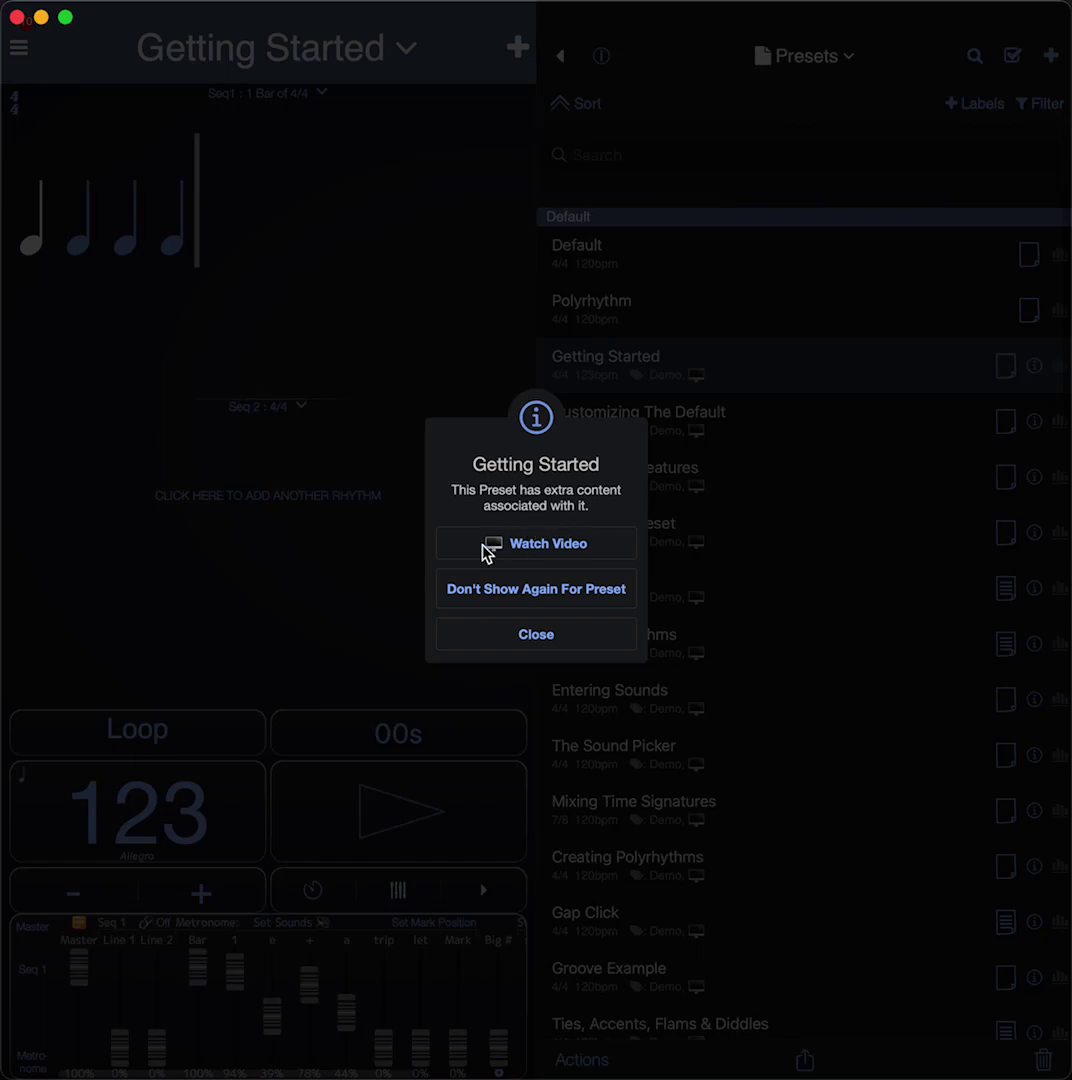
left_click(553, 632)
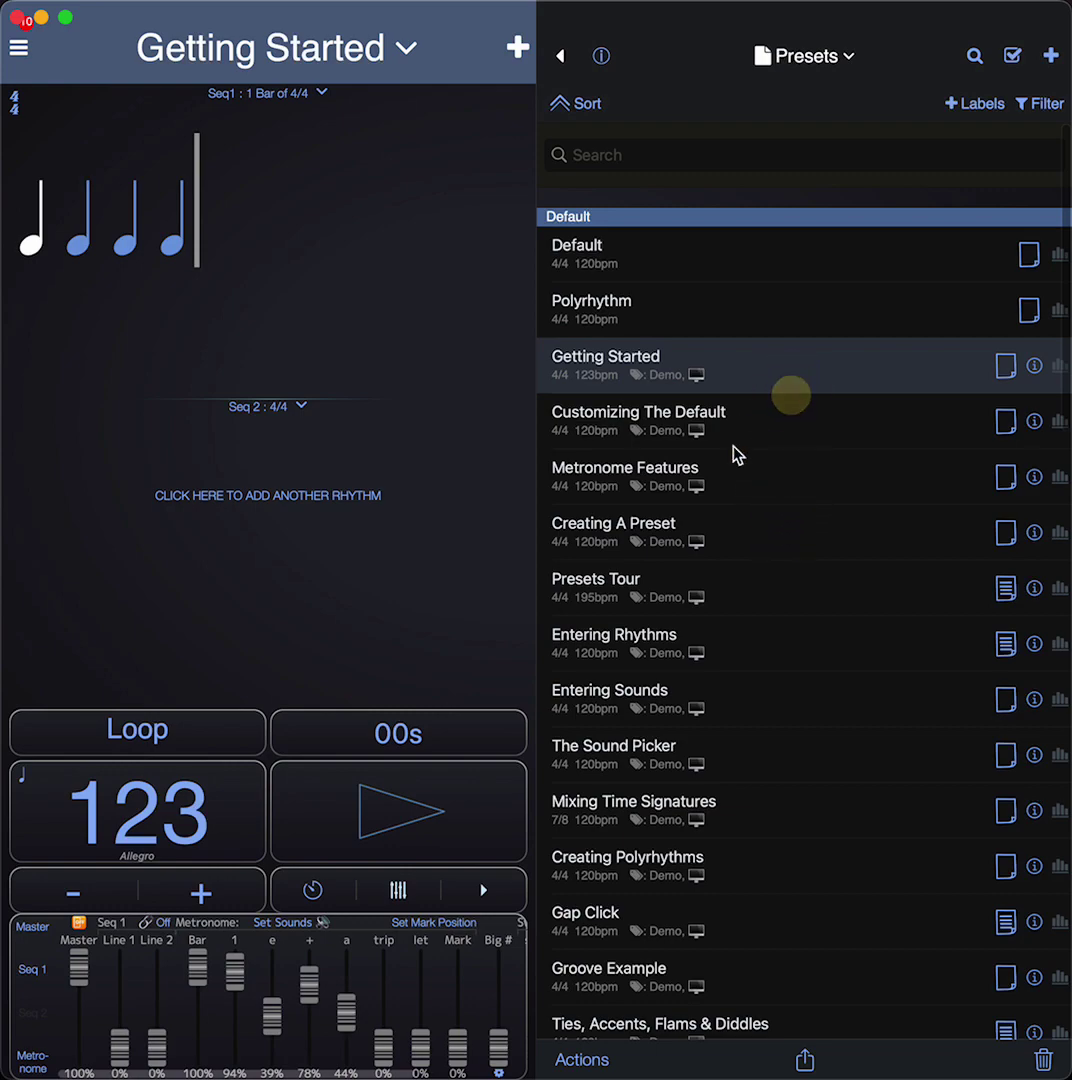
Step: Load the Metronome Features preset at 120 bpm, dismiss its popup, and scroll down the Presets list
left_click(691, 482)
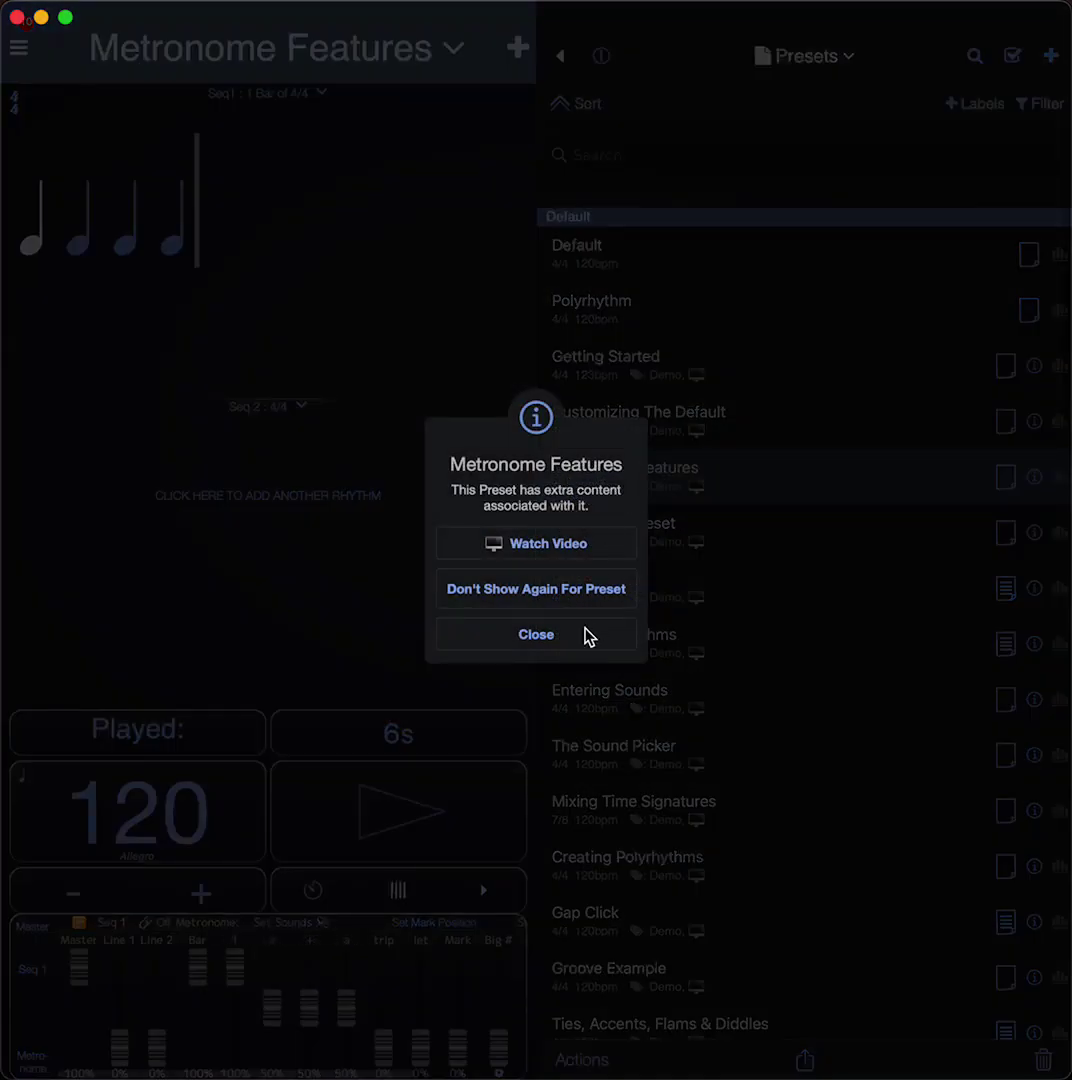
left_click(585, 636)
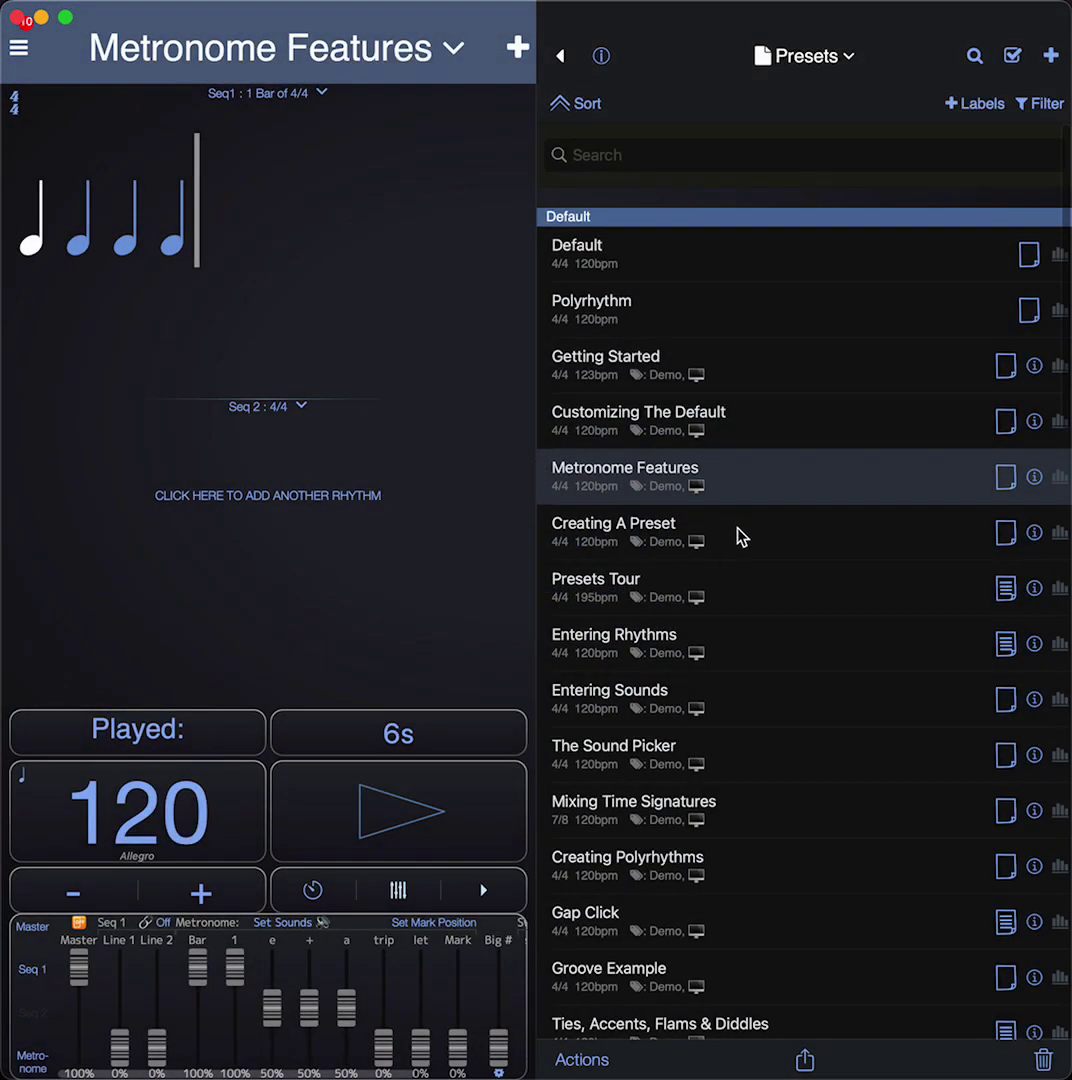
scroll(760, 694, "down", 5)
scroll(783, 695, "down", 1)
scroll(744, 446, "down", 2)
scroll(802, 530, "down", 3)
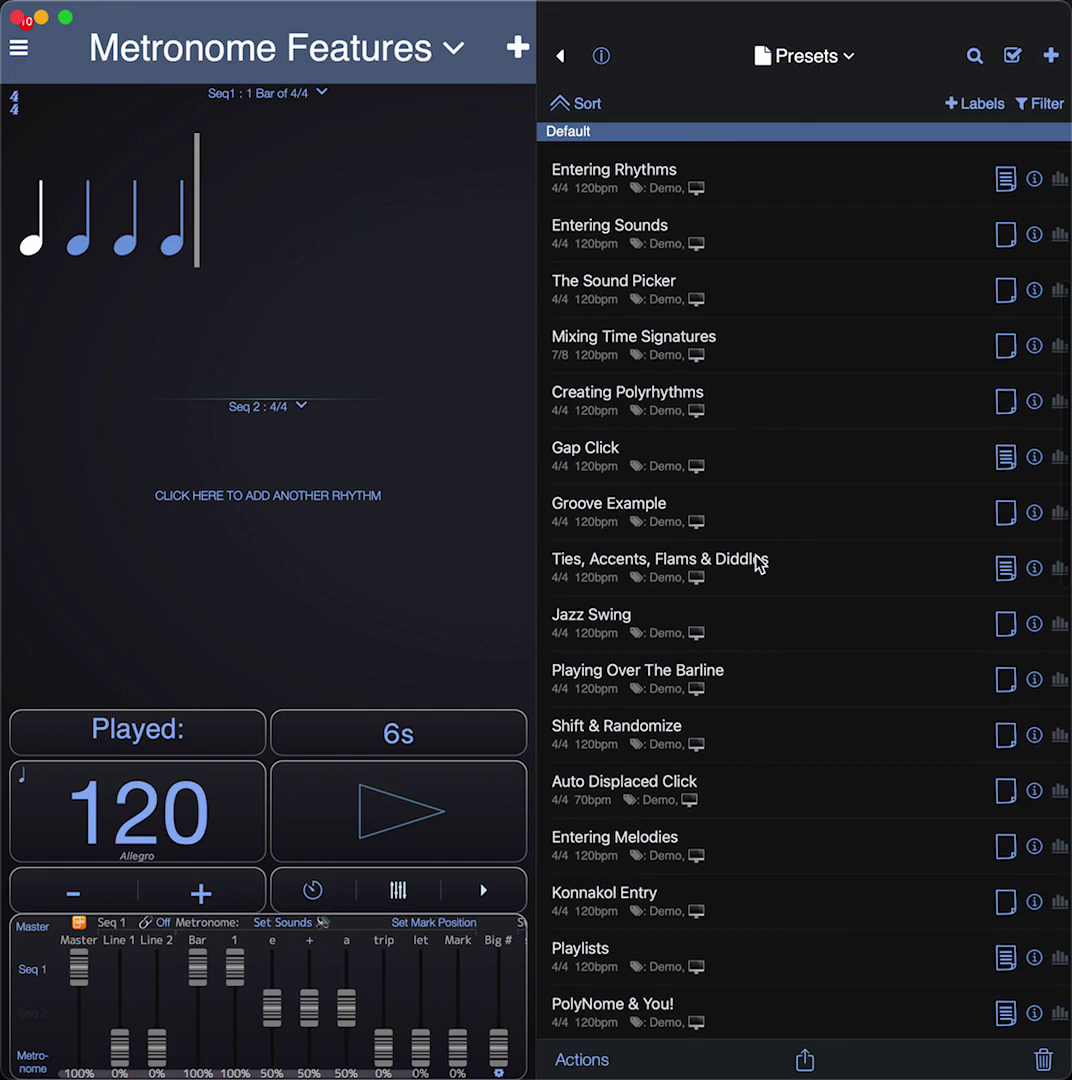
scroll(760, 562, "down", 2)
scroll(760, 562, "down", 2)
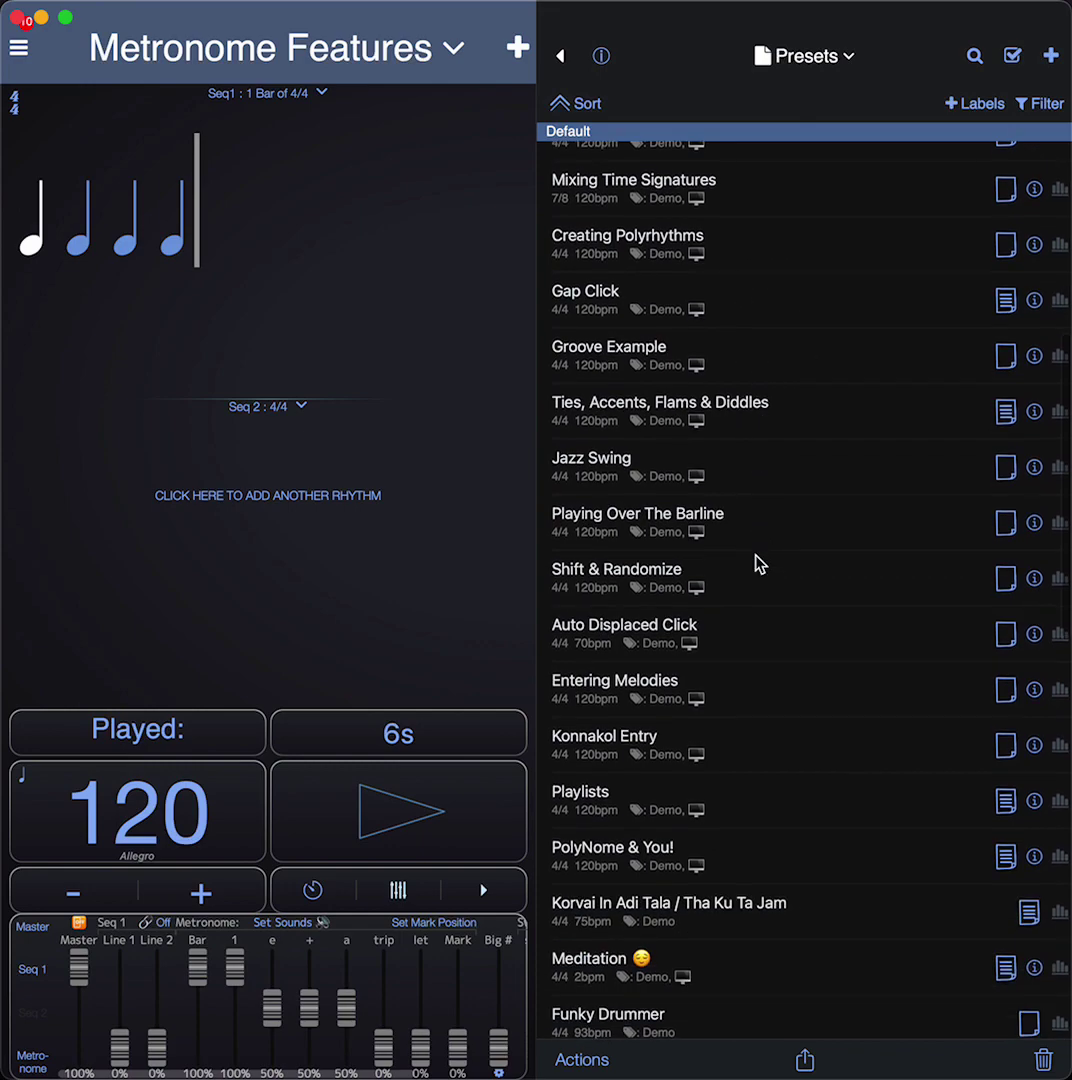
Step: Load Jazz Swing with its info popup suppressed and clear the second sequencer
left_click(601, 468)
left_click(545, 592)
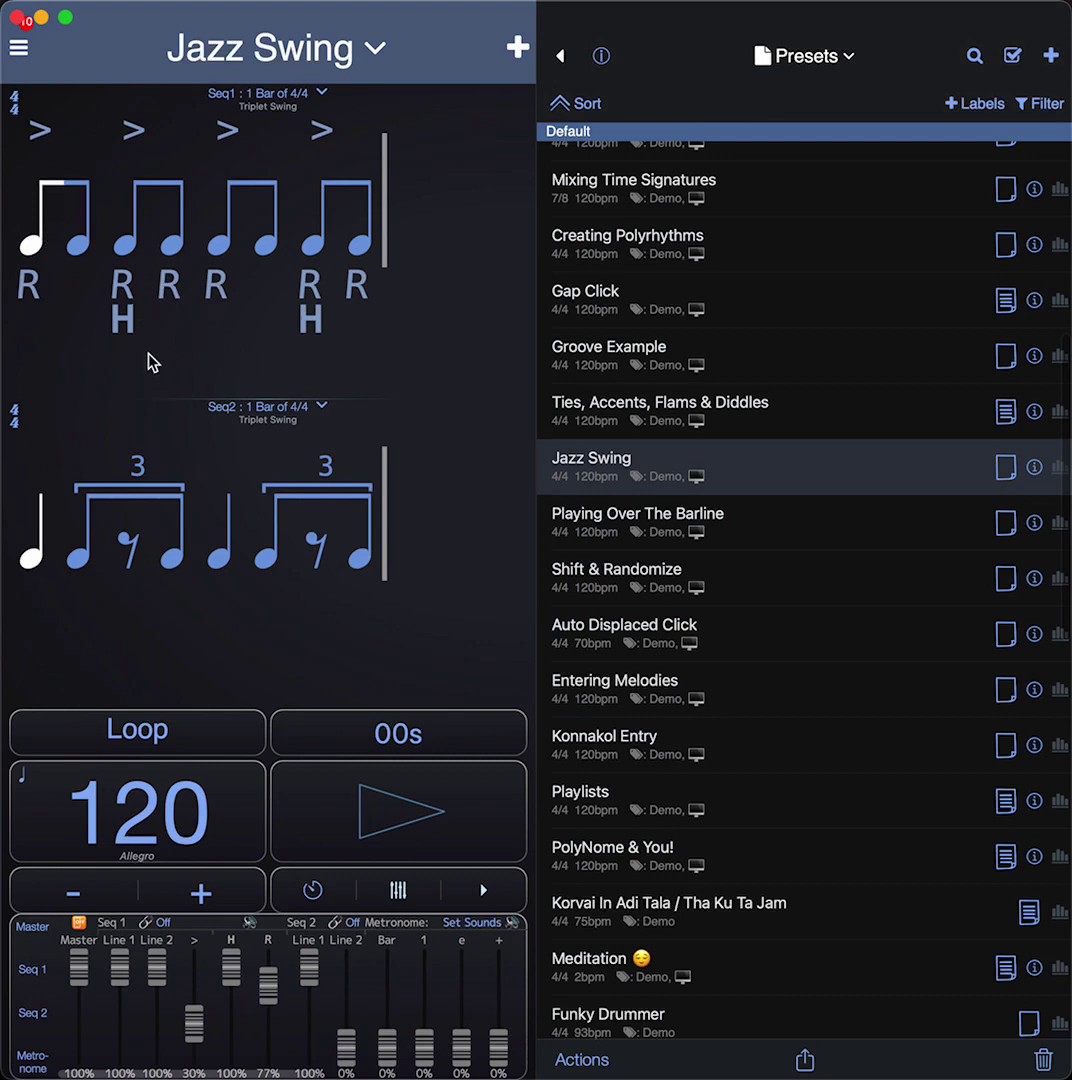
right_click(275, 547)
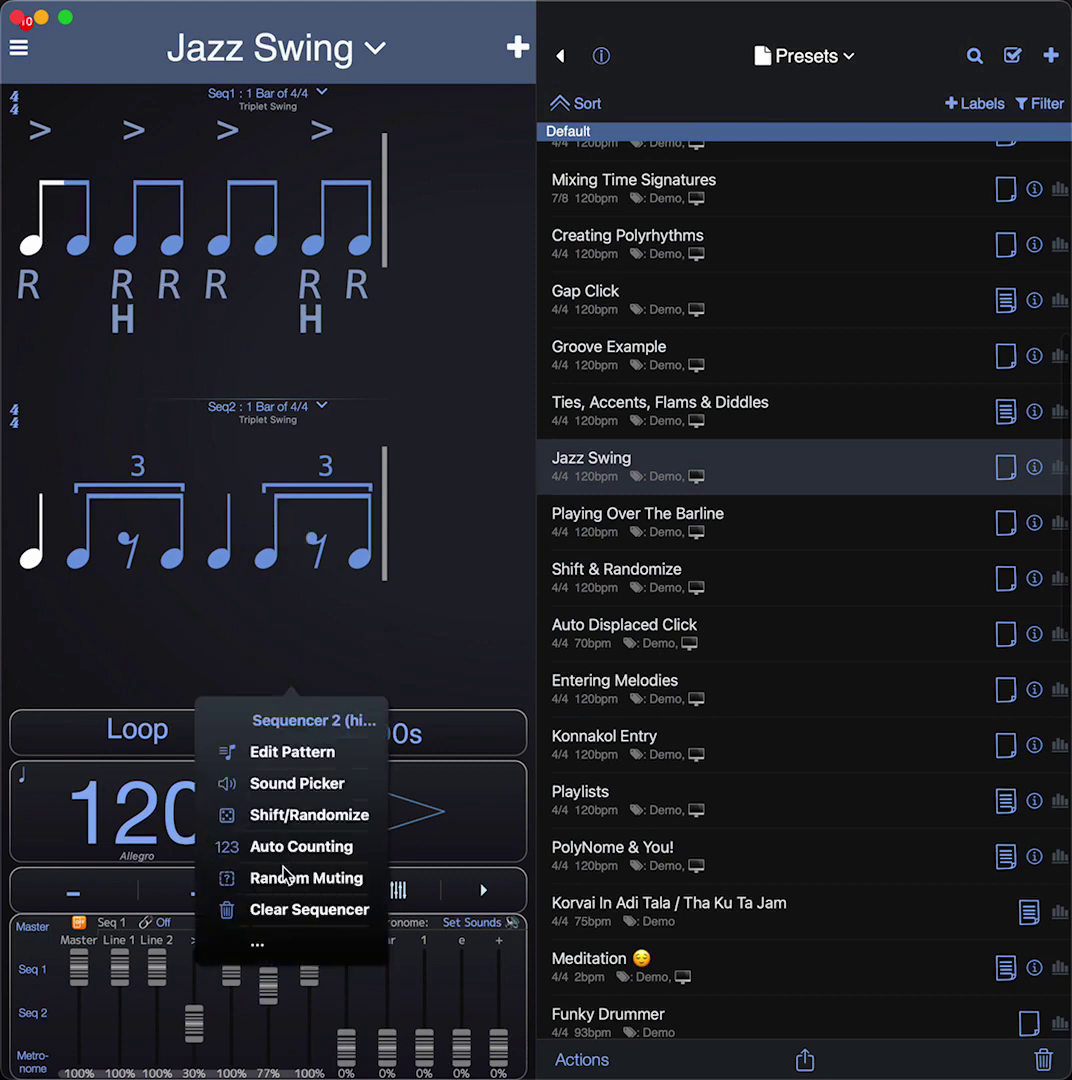
left_click(290, 909)
left_click(506, 565)
Step: Play the groove, lower the H line to about 54%, set swing to 30%, then stop
left_click(410, 815)
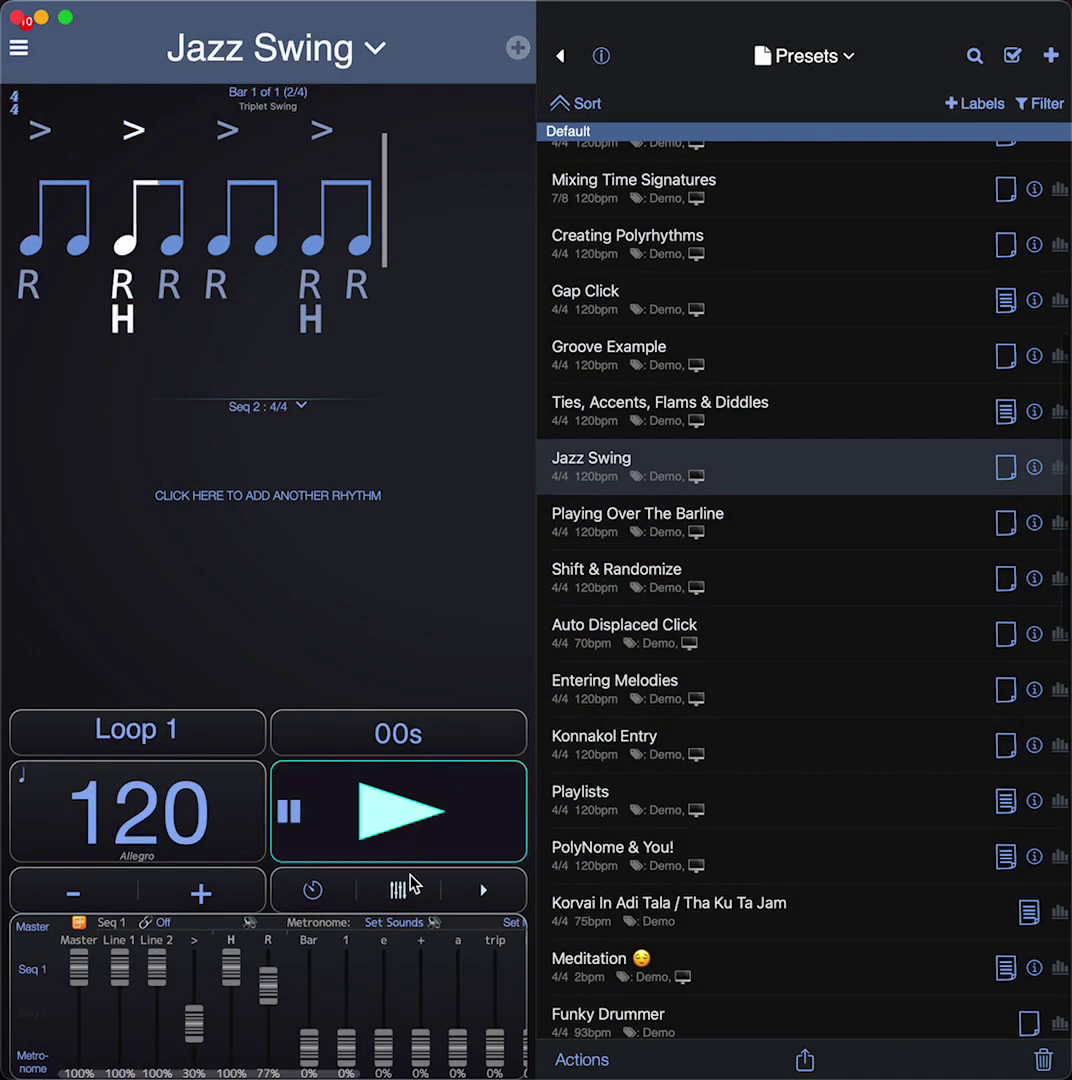
left_click_drag(231, 966, 270, 972)
scroll(275, 971, "right", 5)
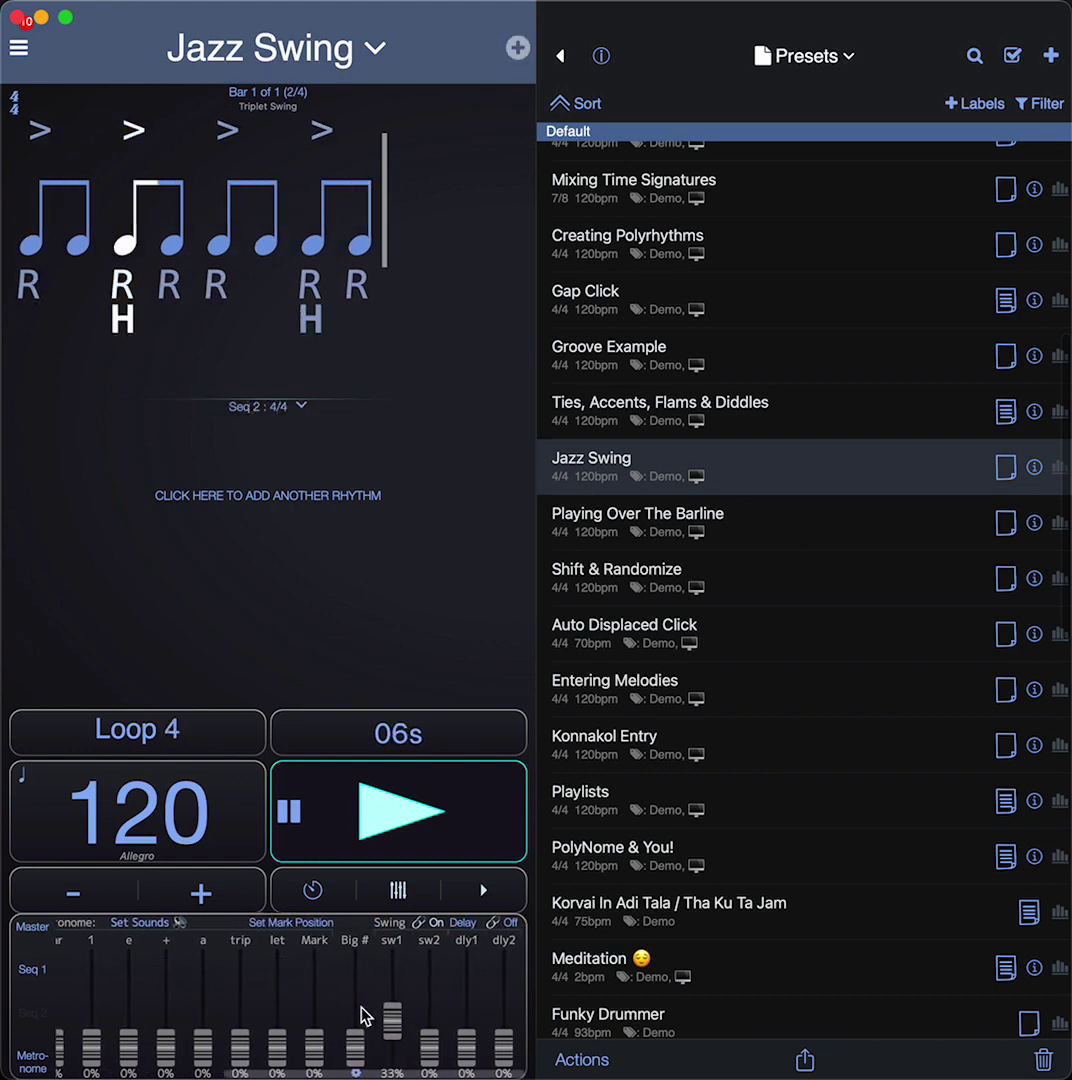
mouse_move(392, 1020)
left_mouse_down()
mouse_move(398, 972)
mouse_move(396, 1020)
left_mouse_up()
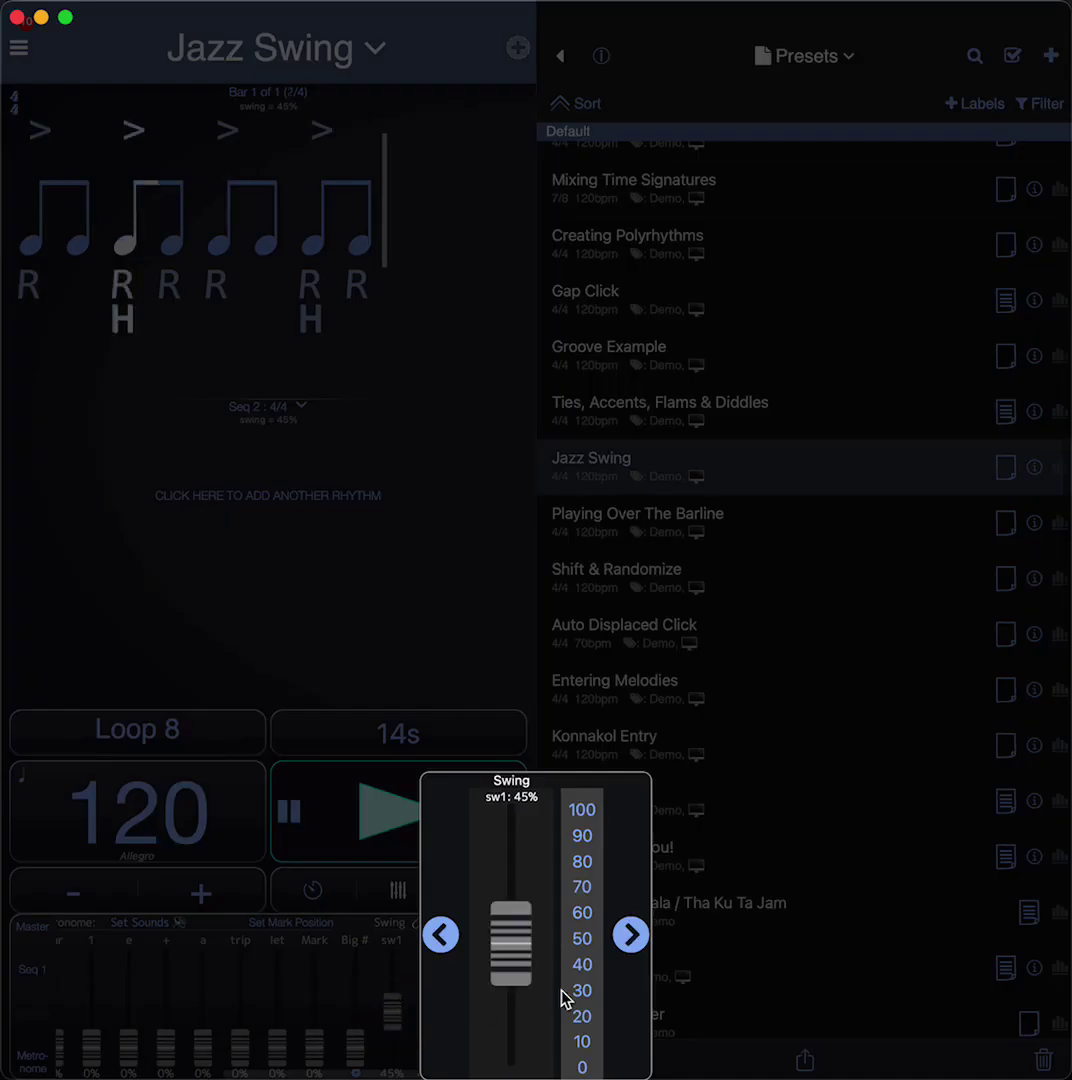
left_click(512, 1035)
left_click_drag(512, 1035, 516, 1052)
left_click(448, 513)
left_click(435, 806)
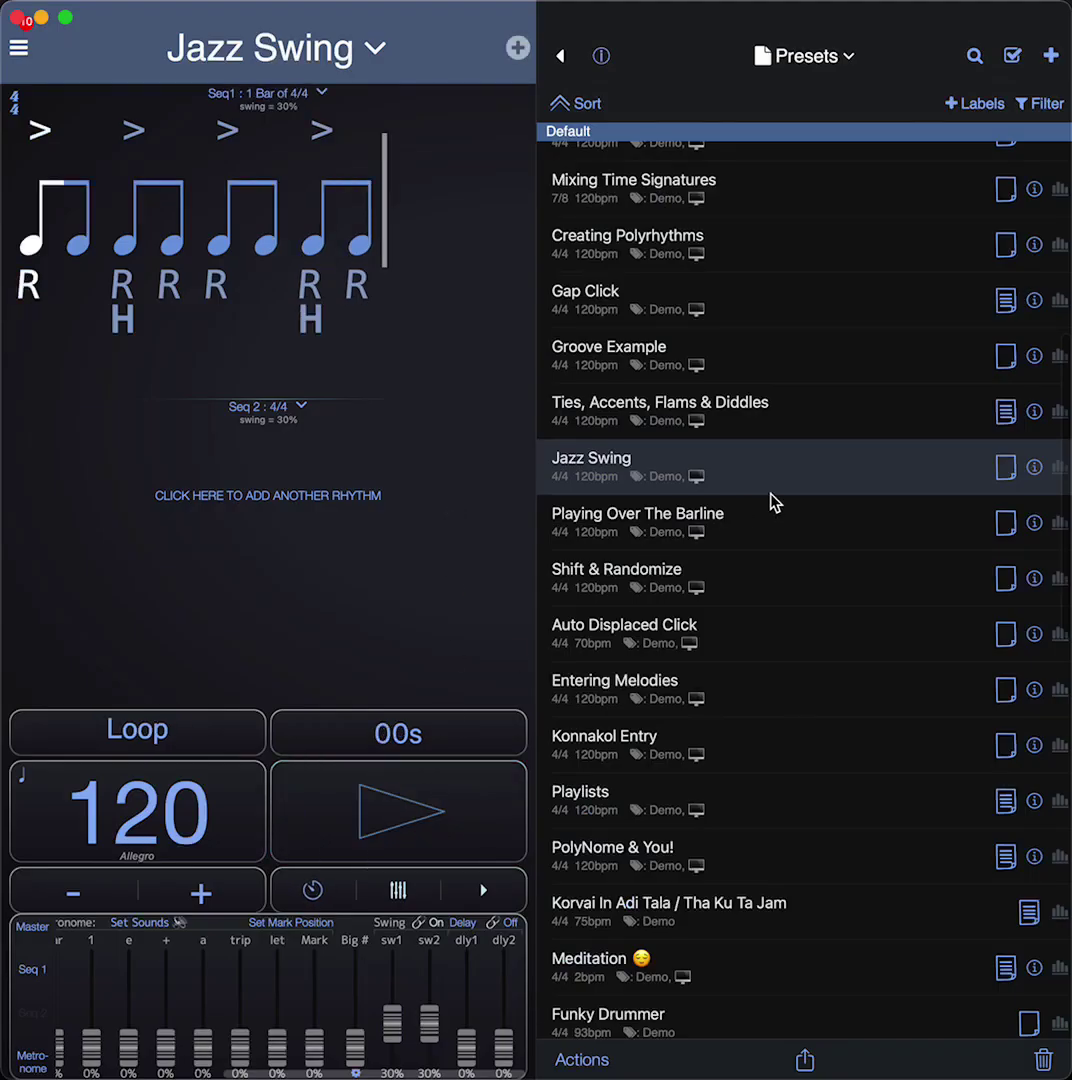
scroll(771, 501, "down", 3)
Step: Load Playing Over The Barline, undoing the Jazz Swing changes, and dismiss its info popup
left_click(610, 336)
left_click(554, 563)
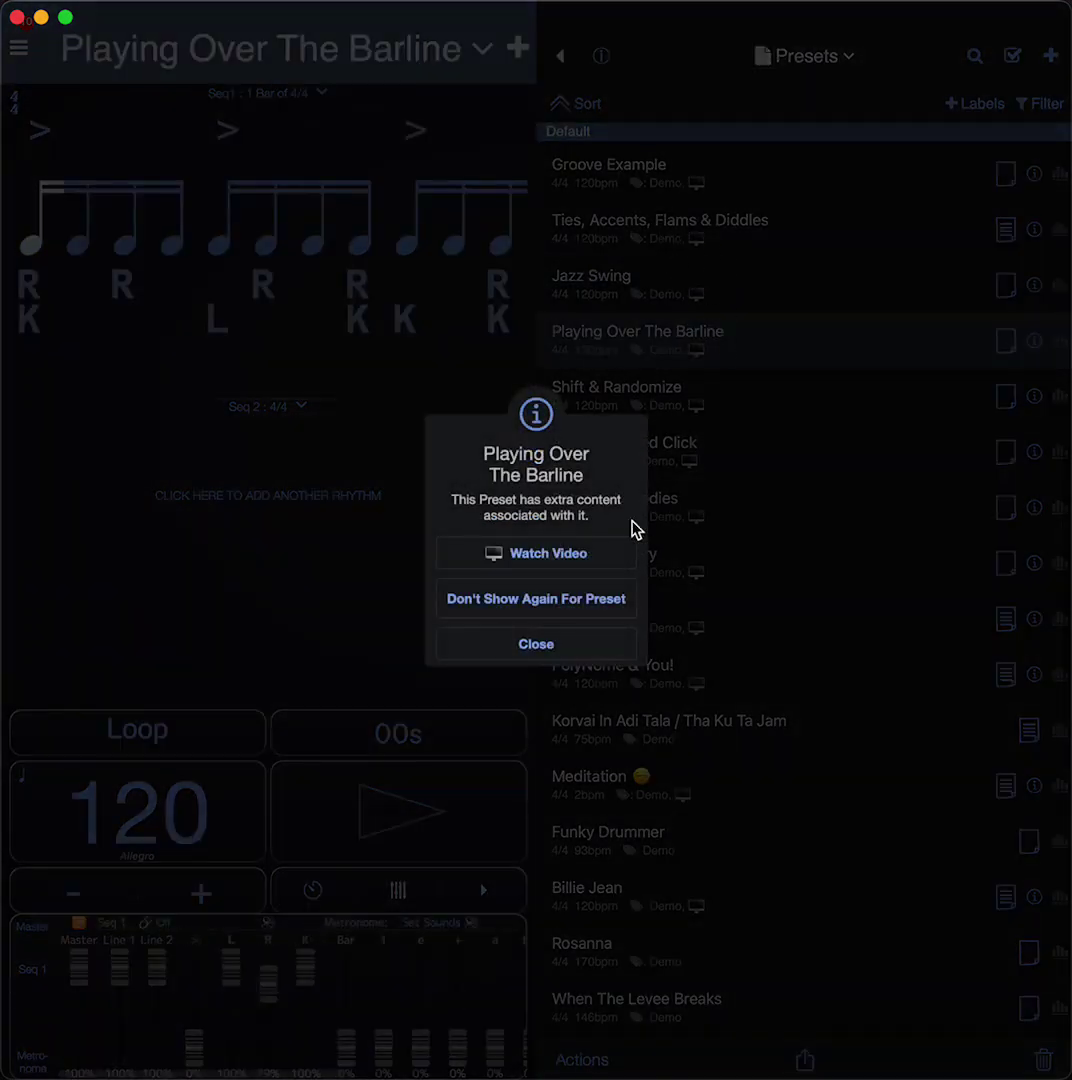
left_click(560, 604)
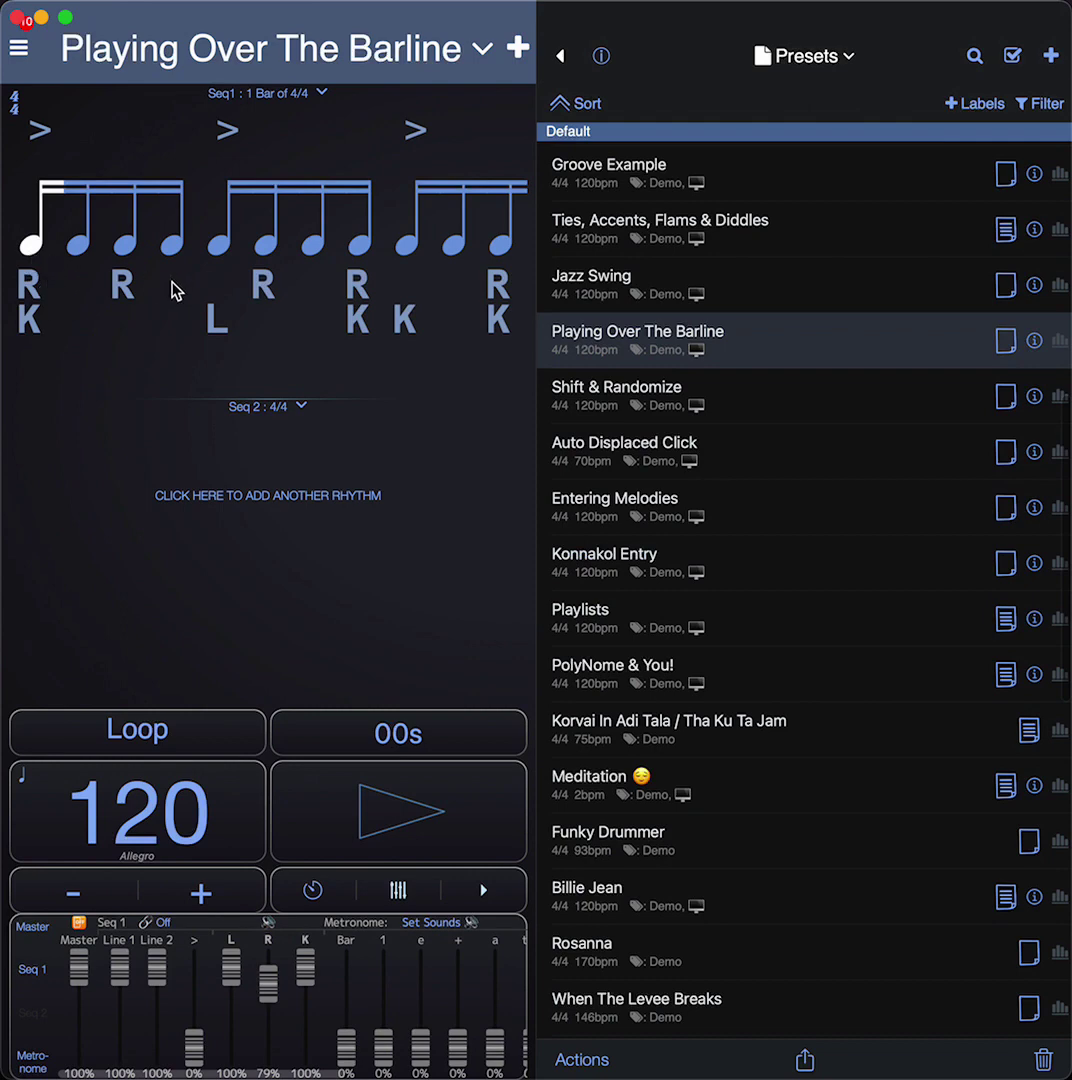
Step: Open the Seq1 pattern editor and select the first note group
left_click(167, 233)
left_click(279, 182)
left_click(45, 258)
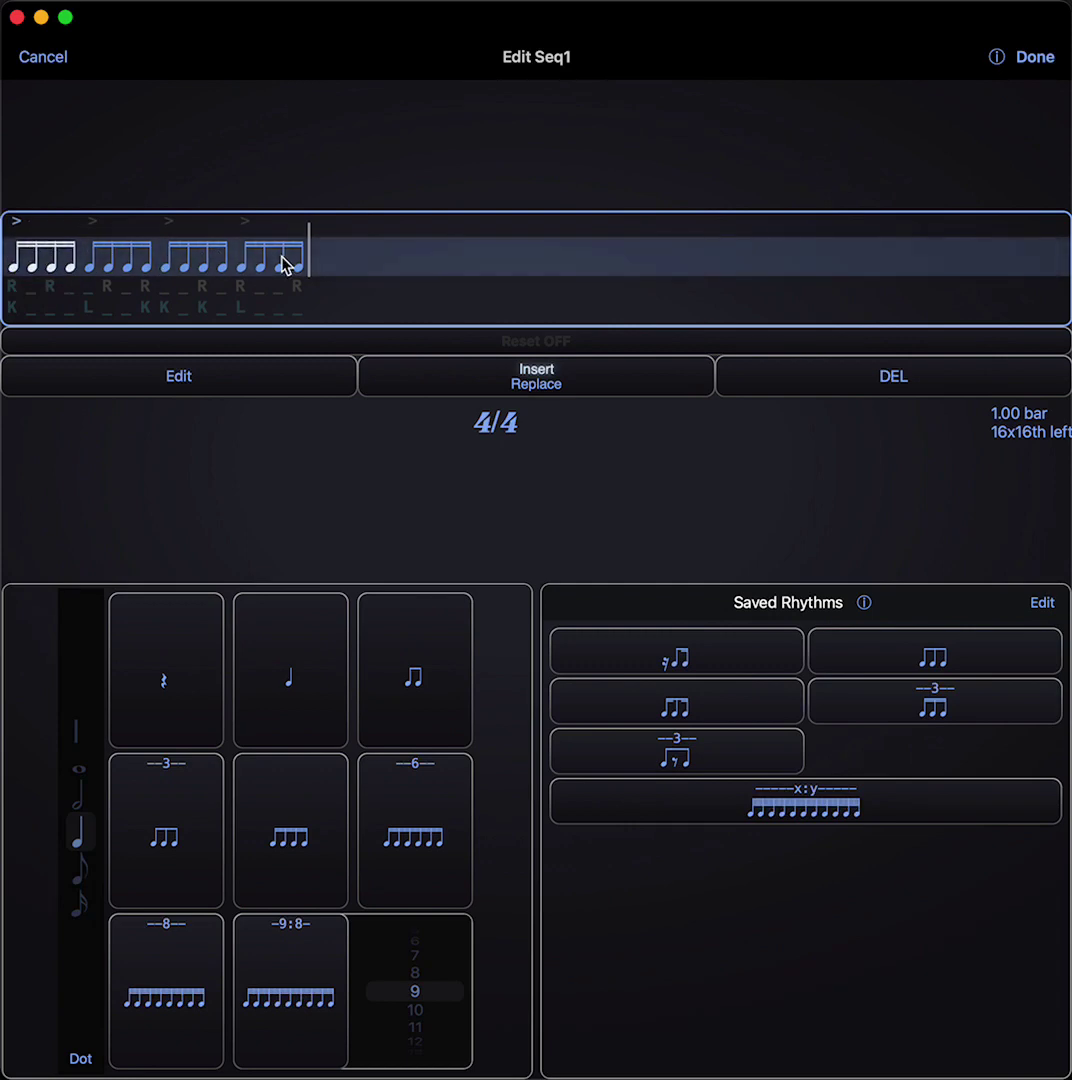
Step: Select the K/L sticking line, close the Seq1 editor with Done, and start the pattern playing
left_click(55, 315)
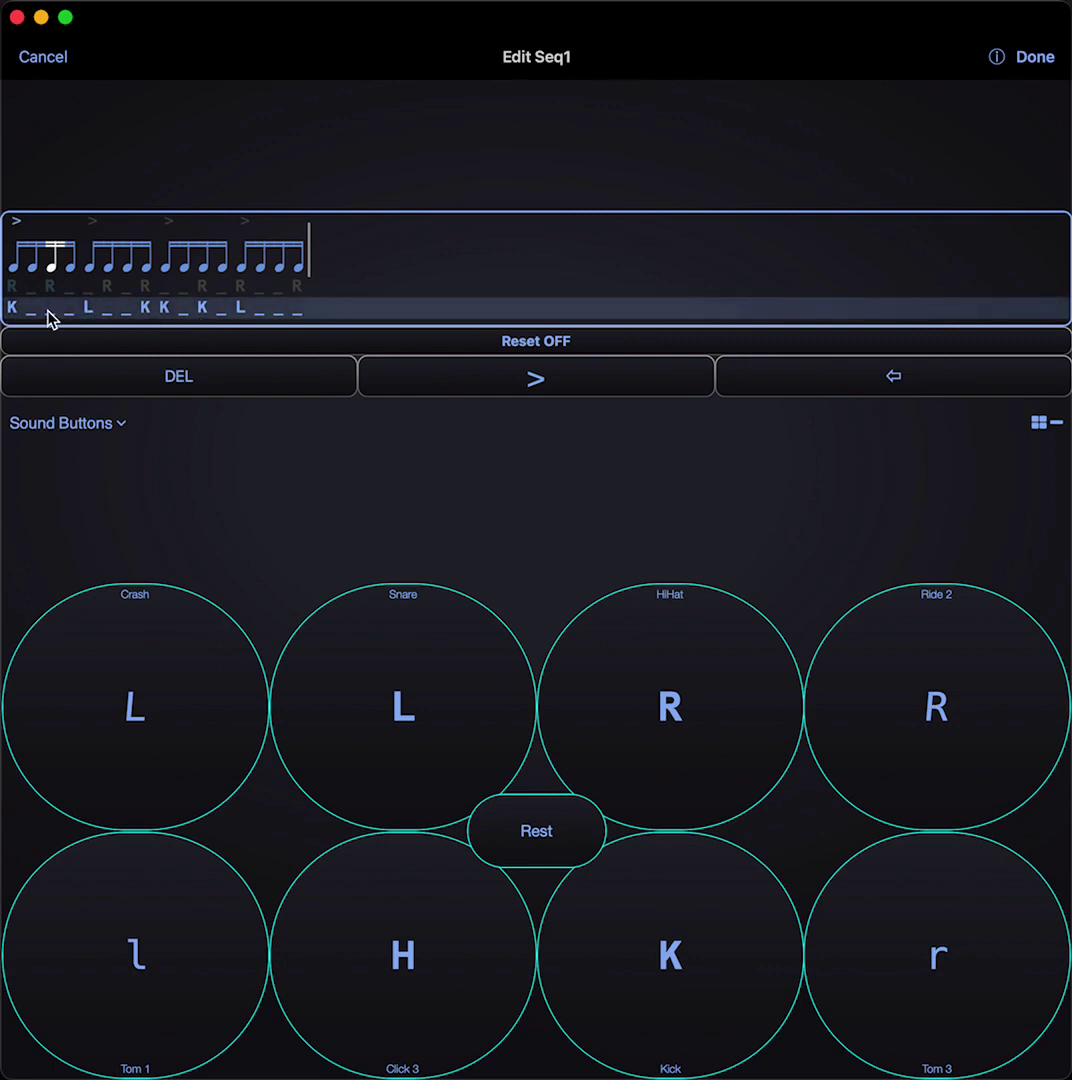
left_click(113, 299)
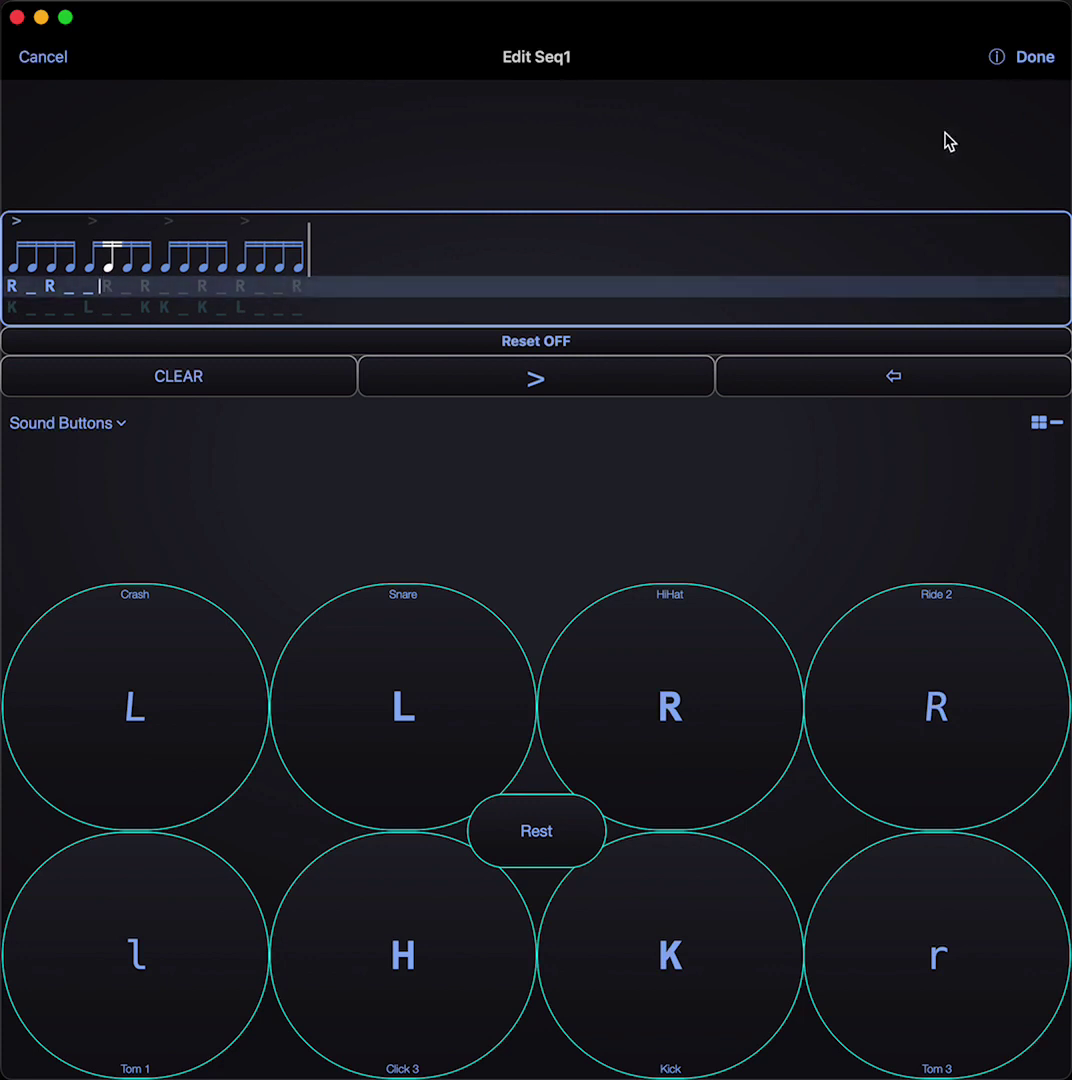
left_click(1033, 60)
left_click(417, 788)
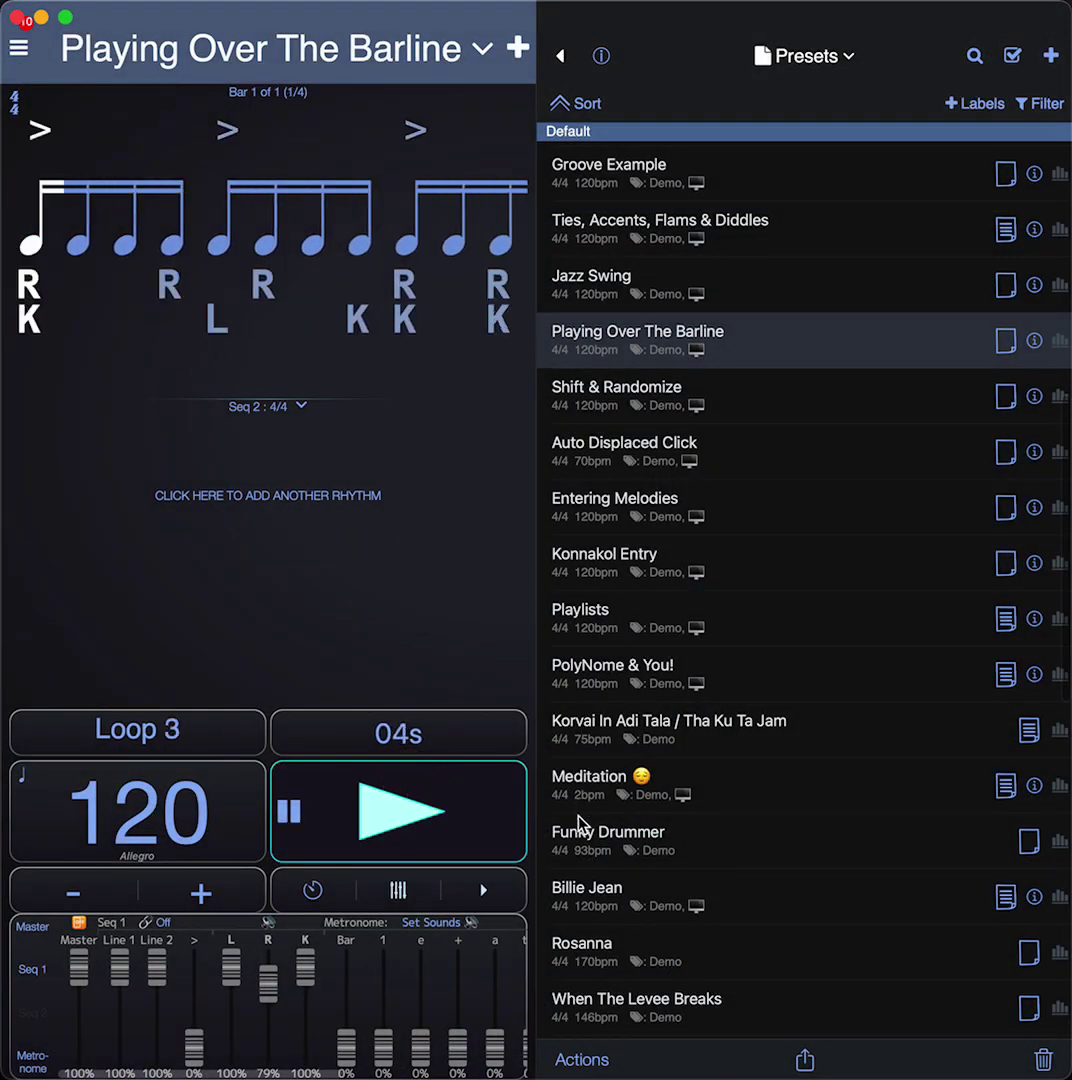
Step: Stop playback and load Shift & Randomize with its info popup set to Don't Show Again
left_click(484, 889)
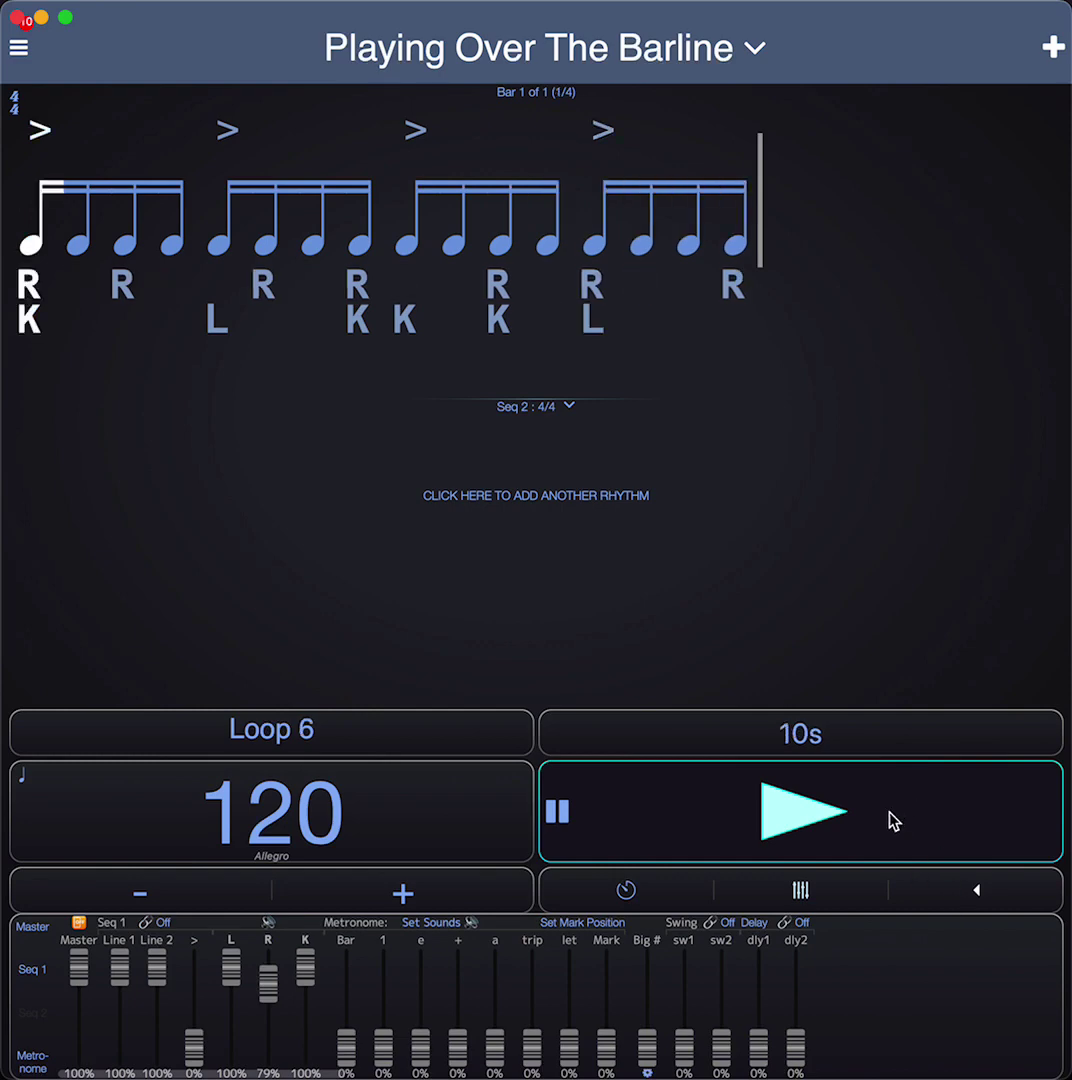
left_click(891, 820)
left_click(950, 890)
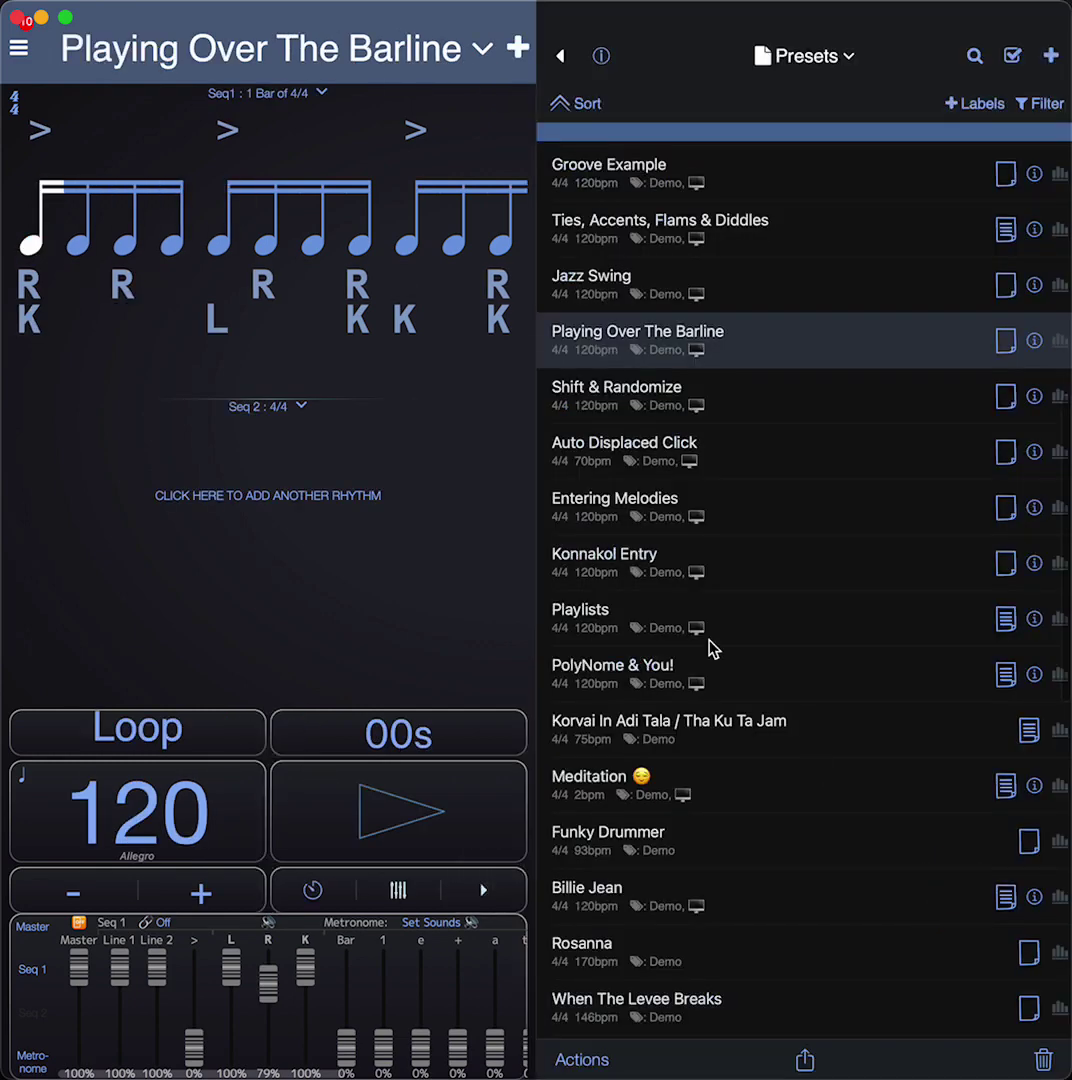
left_click(604, 405)
left_click(529, 592)
left_click(500, 882)
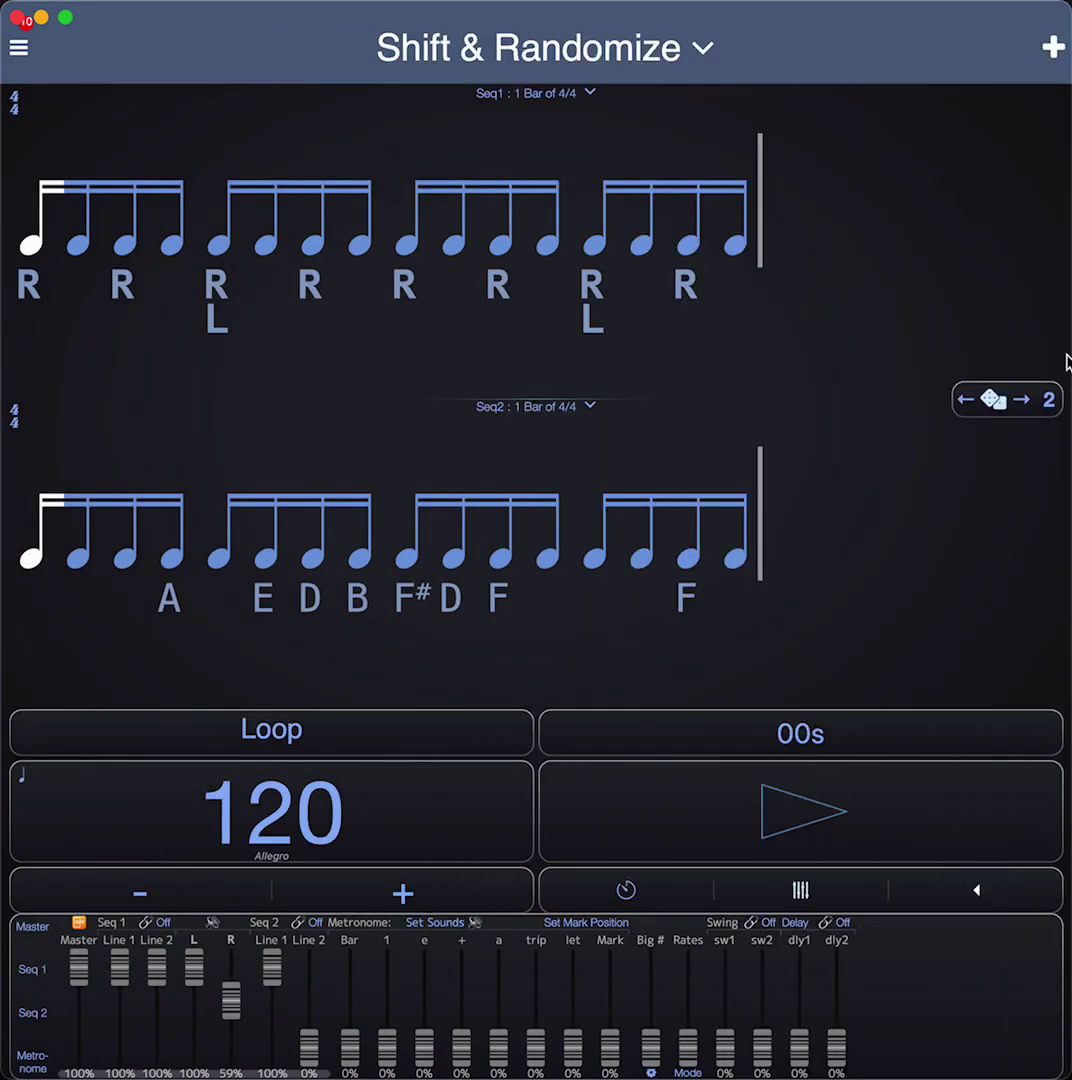
left_click(783, 244)
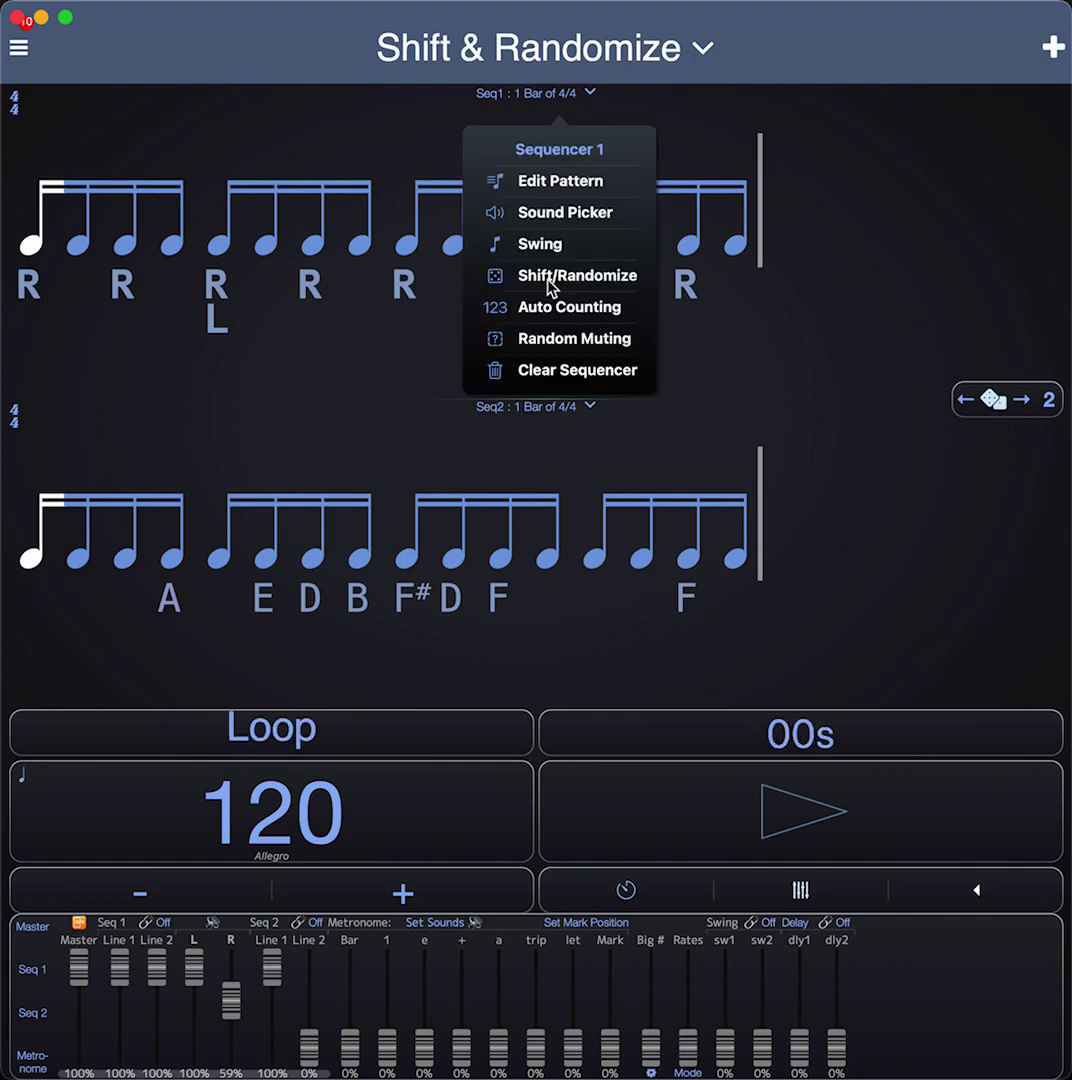
left_click(553, 278)
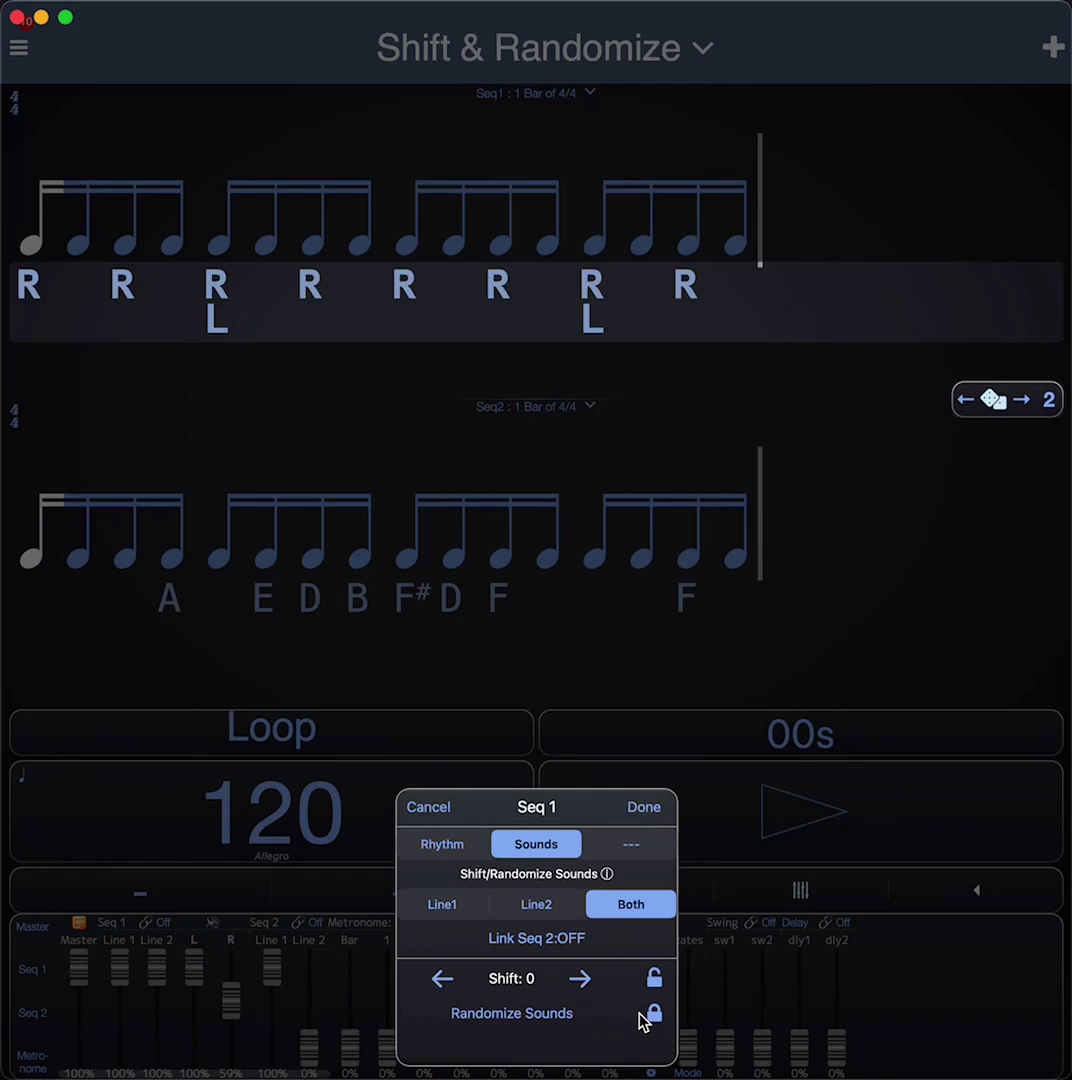
left_click(580, 980)
left_click(580, 980)
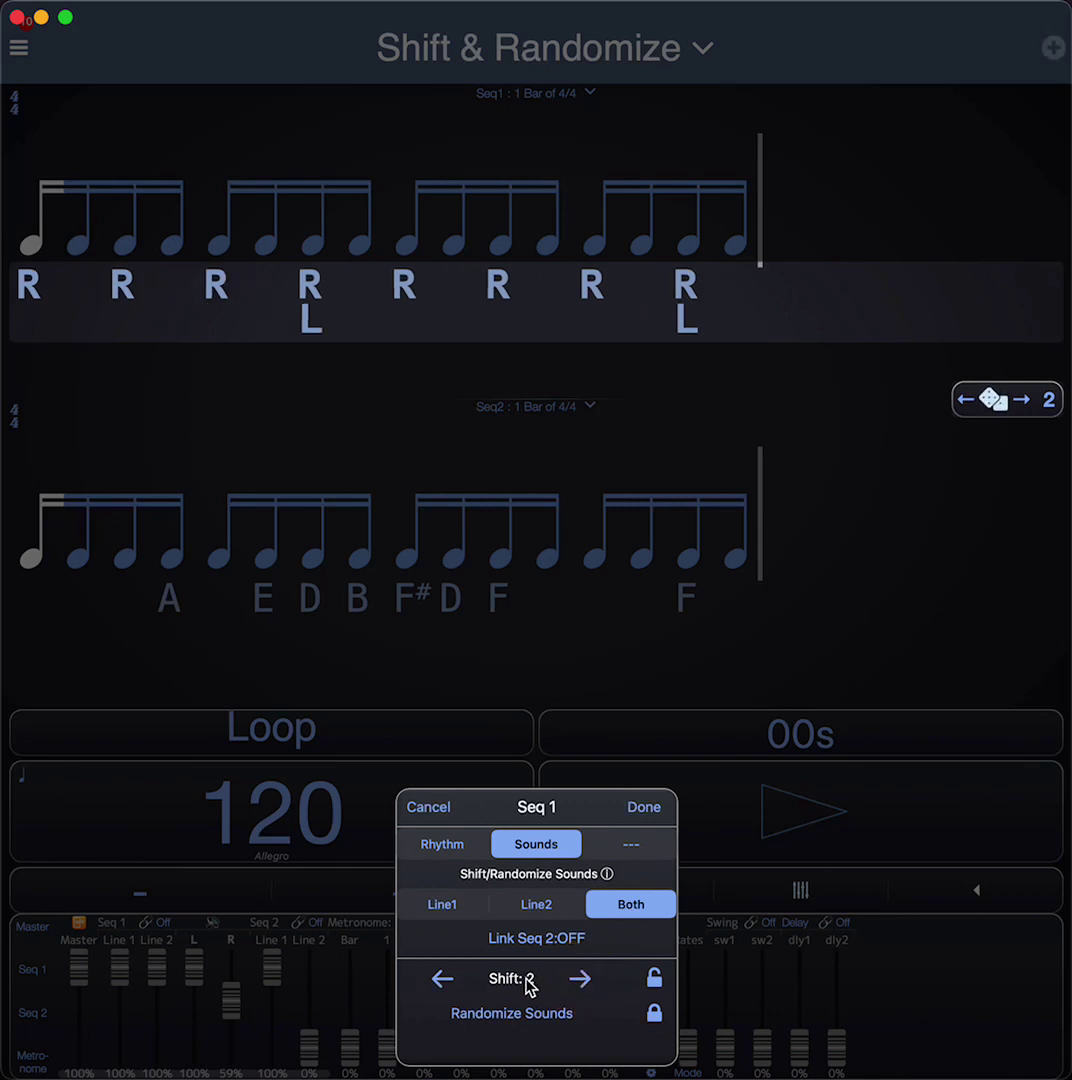
left_click(443, 979)
left_click(443, 979)
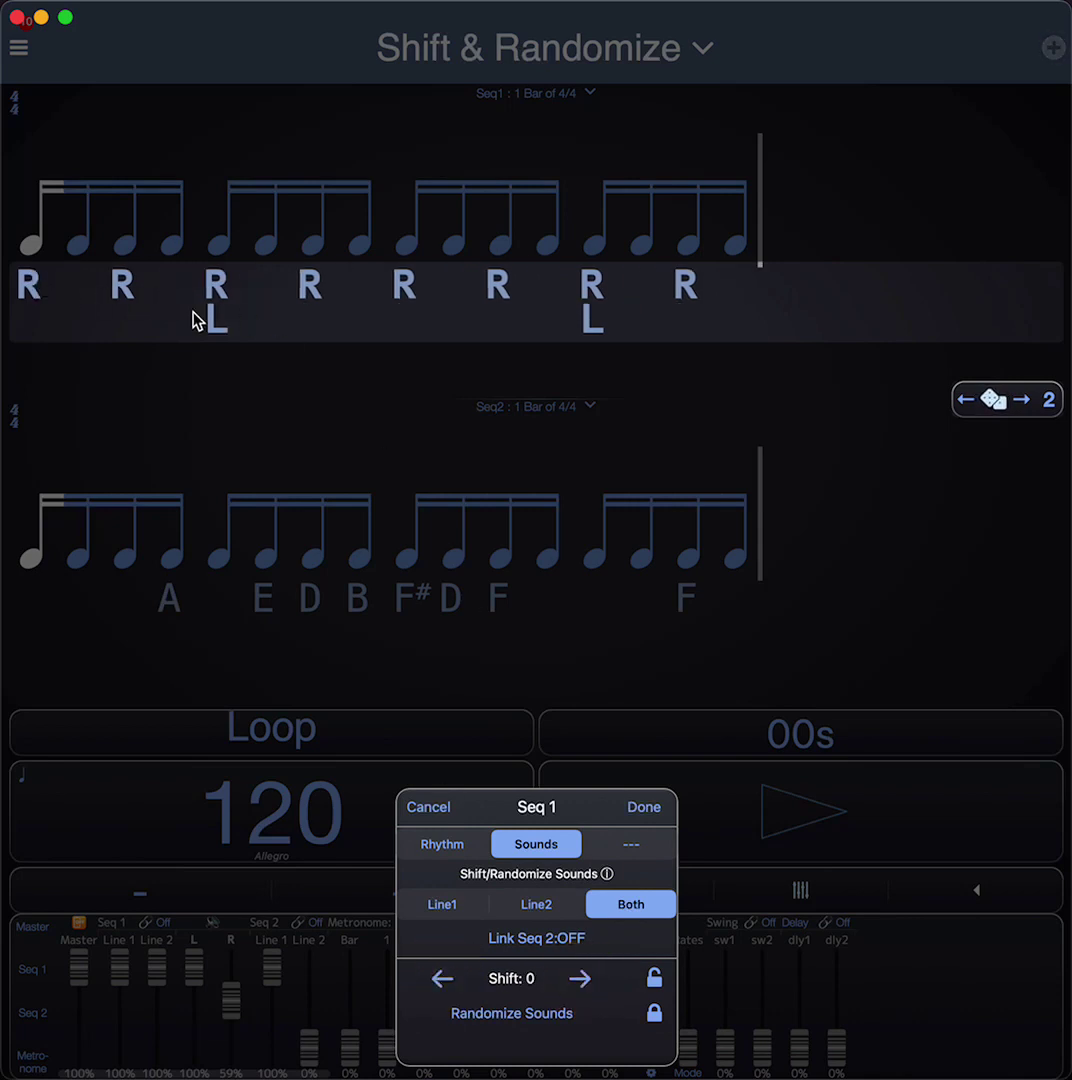
left_click(452, 905)
left_click(580, 980)
left_click(580, 979)
left_click(580, 979)
left_click(441, 979)
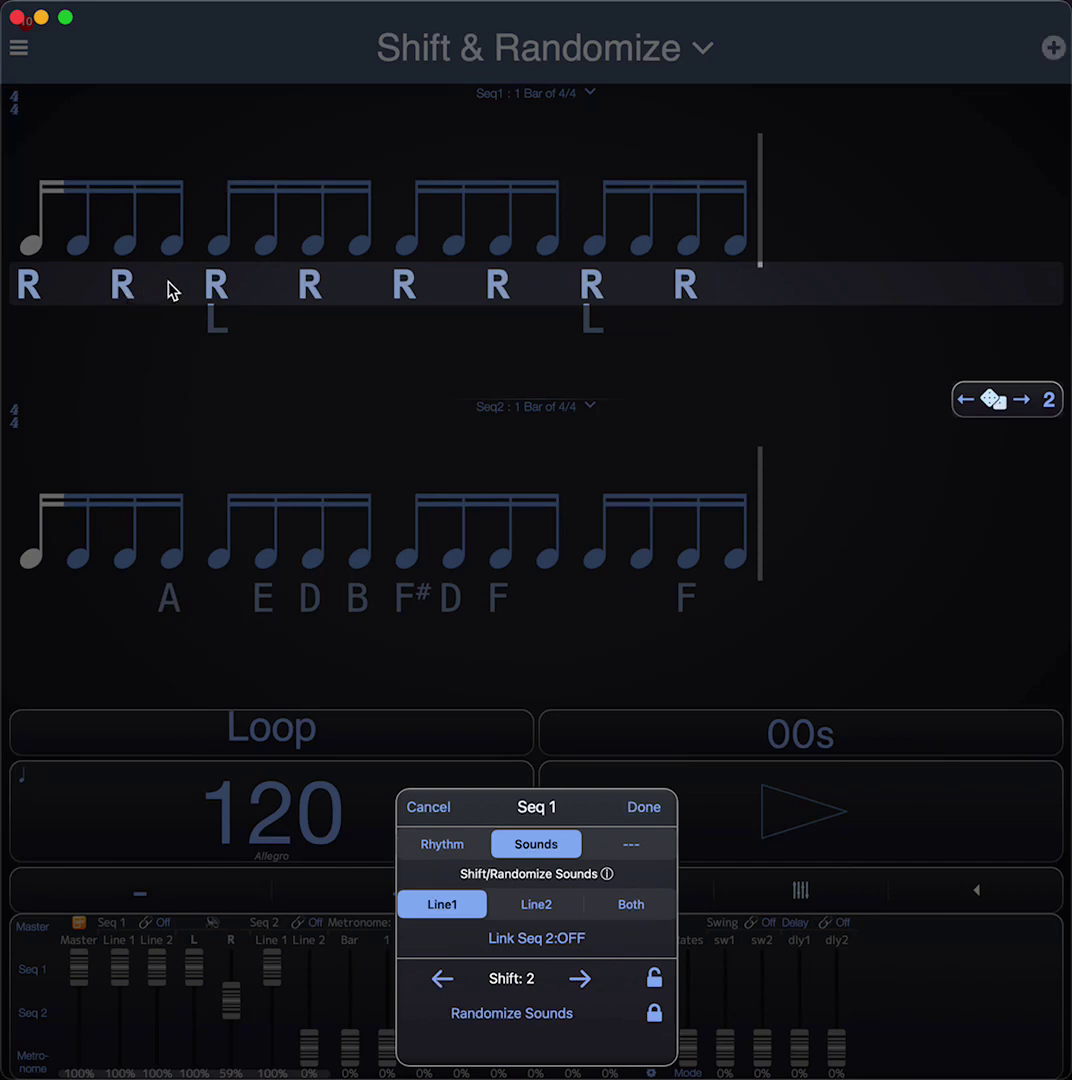
left_click(432, 818)
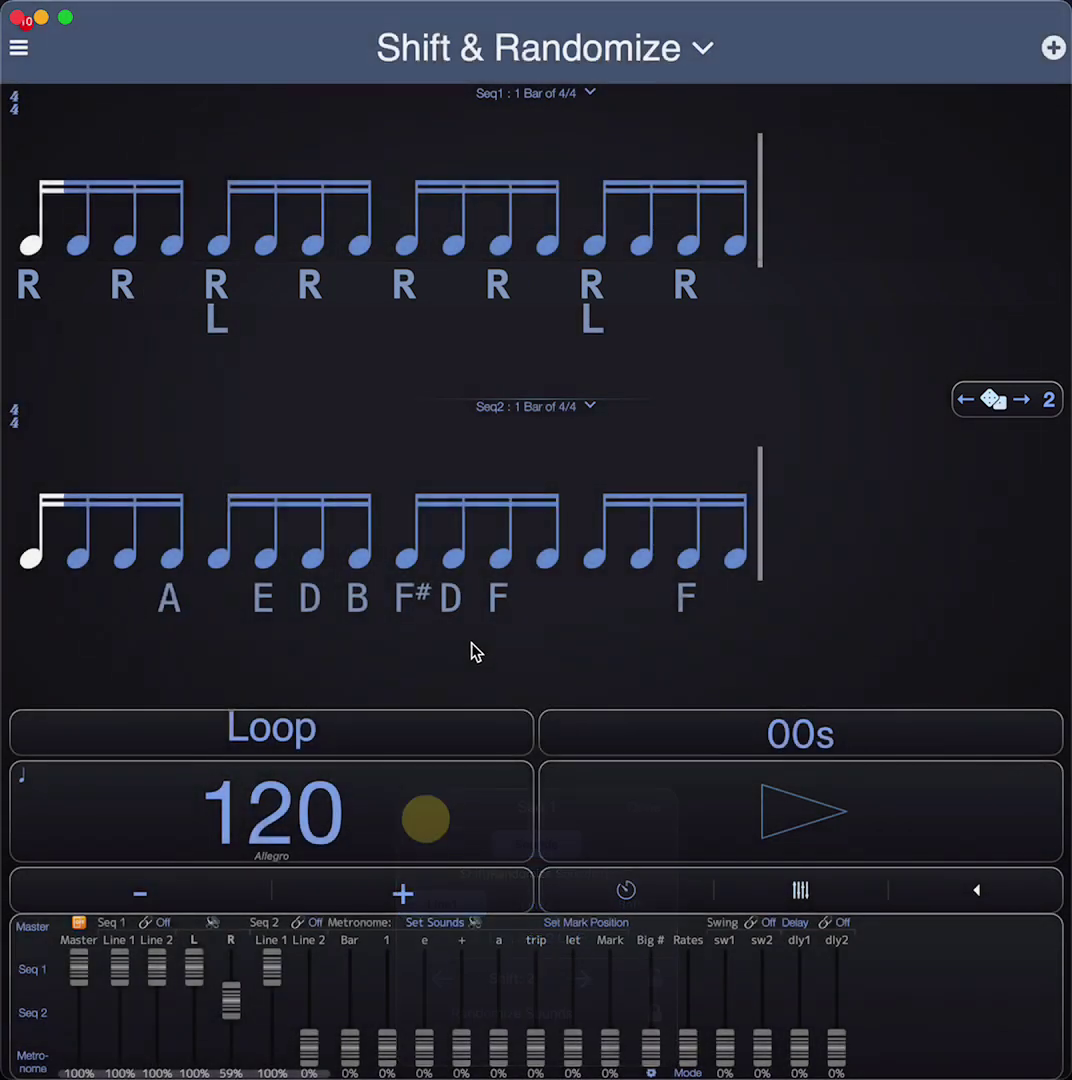
Step: Re-randomize Seq 2's pitches several times from its Shift & Randomize settings, then close them
left_click(428, 574)
left_click(557, 852)
left_click(548, 1018)
left_click(548, 1018)
left_click(548, 1018)
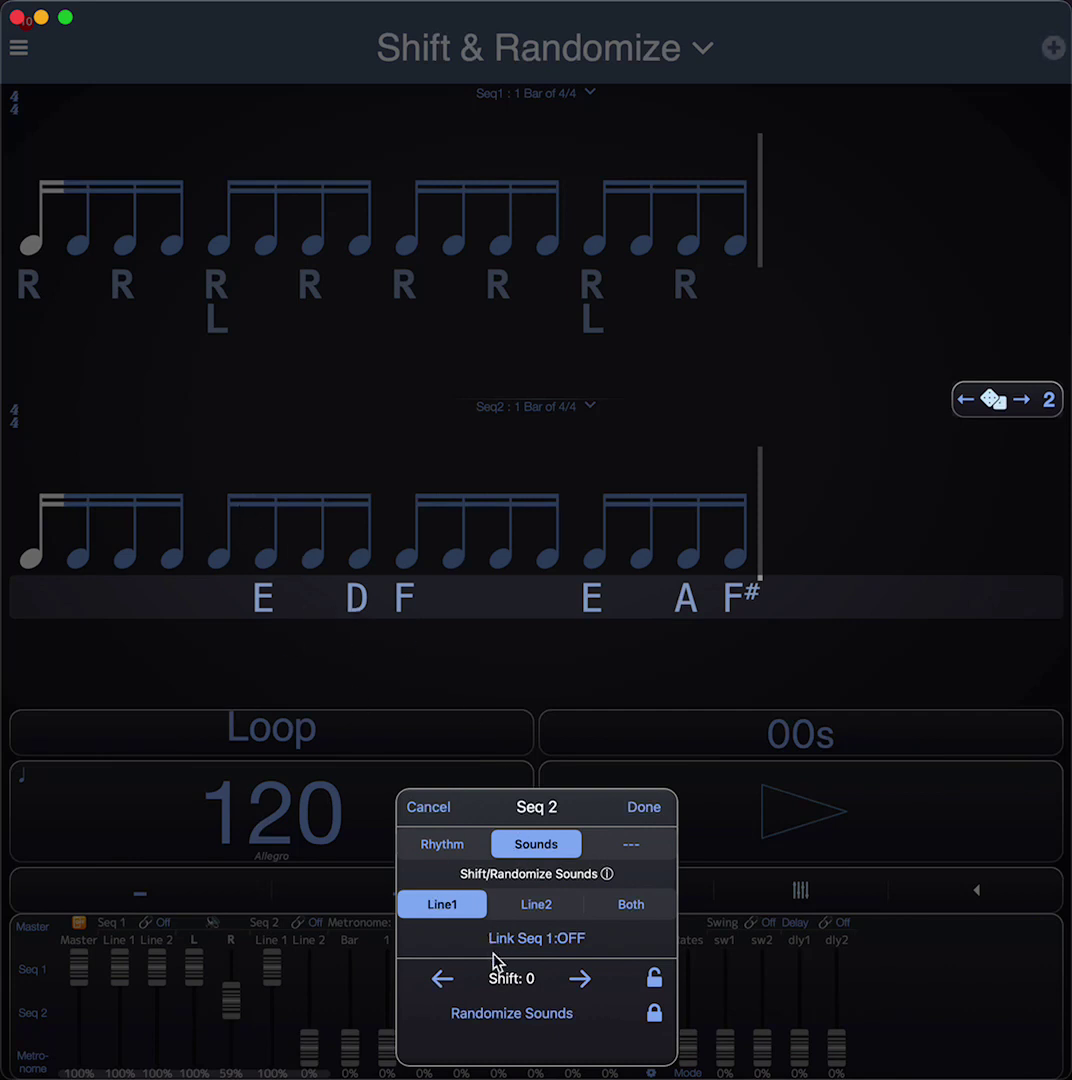
left_click(516, 1012)
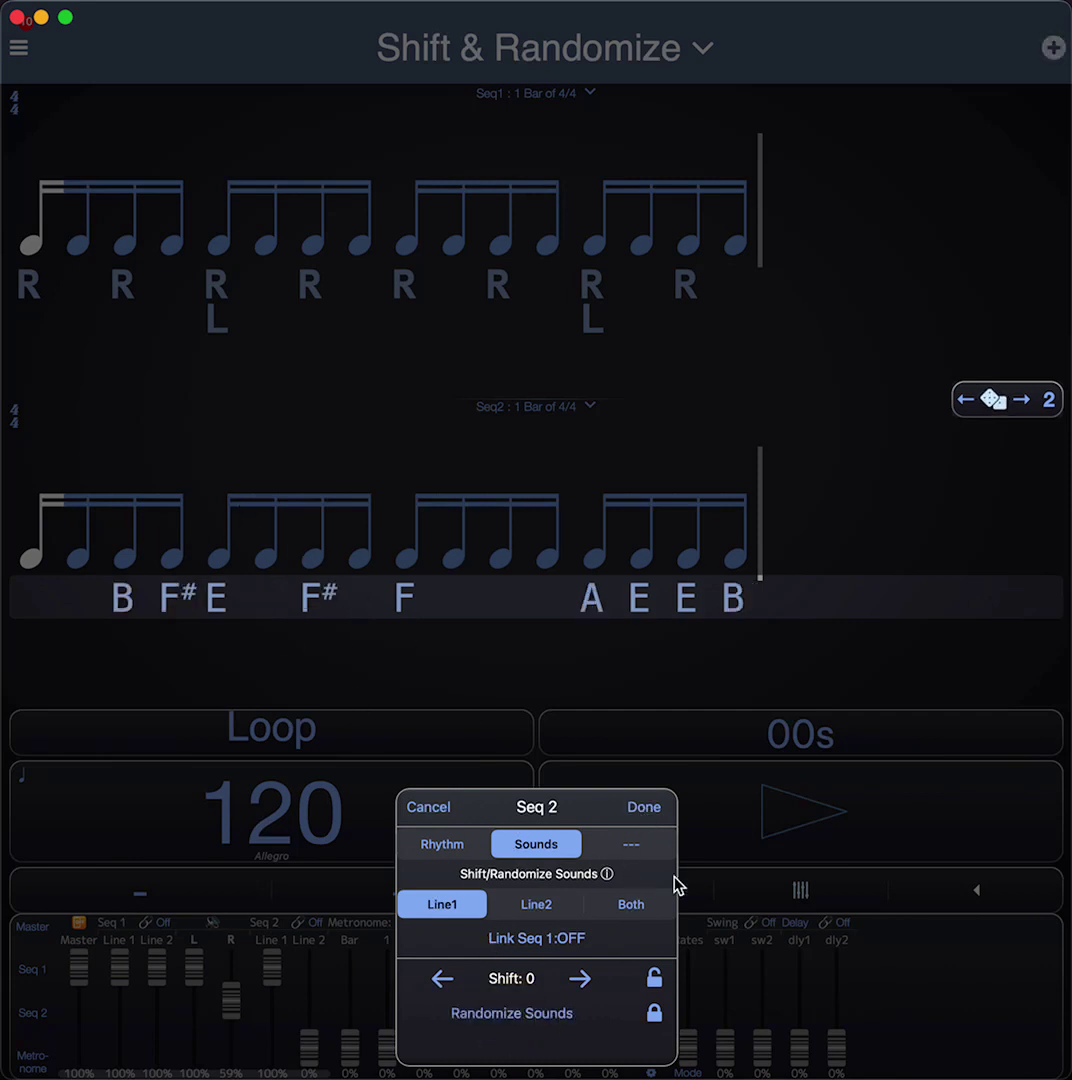
left_click(643, 810)
Step: Randomize Seq 2's pitches again with the dice, listen to the pattern, and open Edit Seq2
left_click(993, 400)
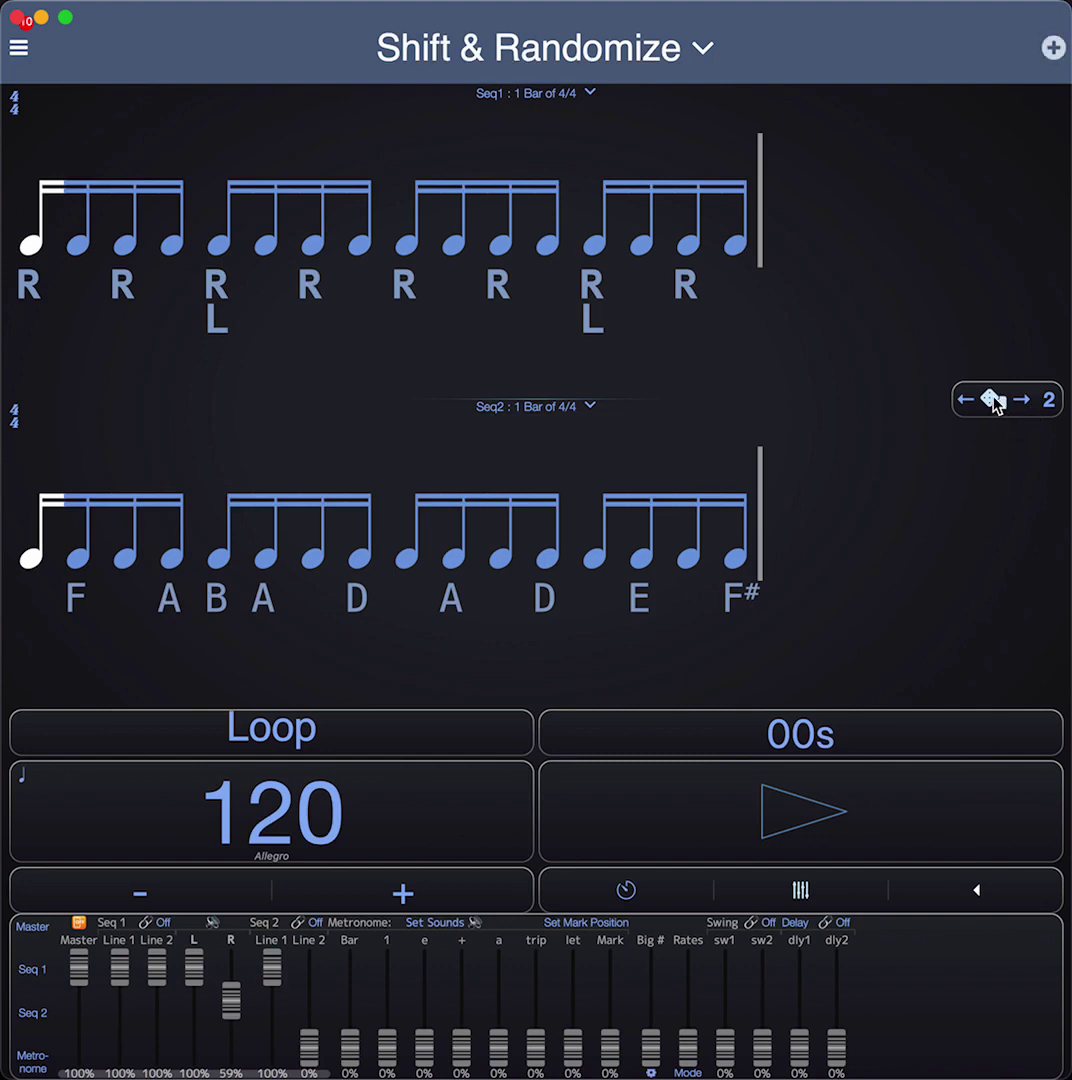
left_click(723, 832)
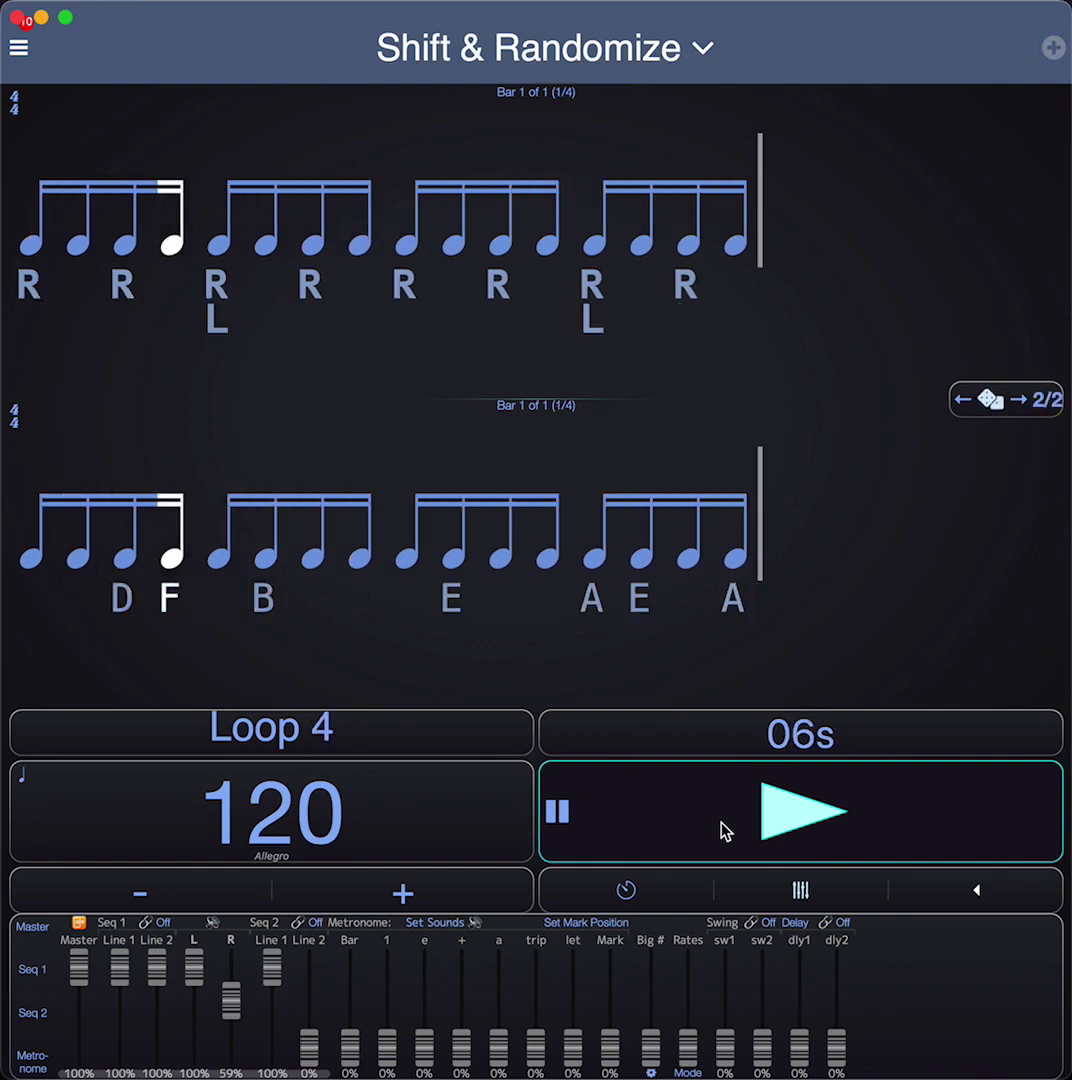
left_click(776, 824)
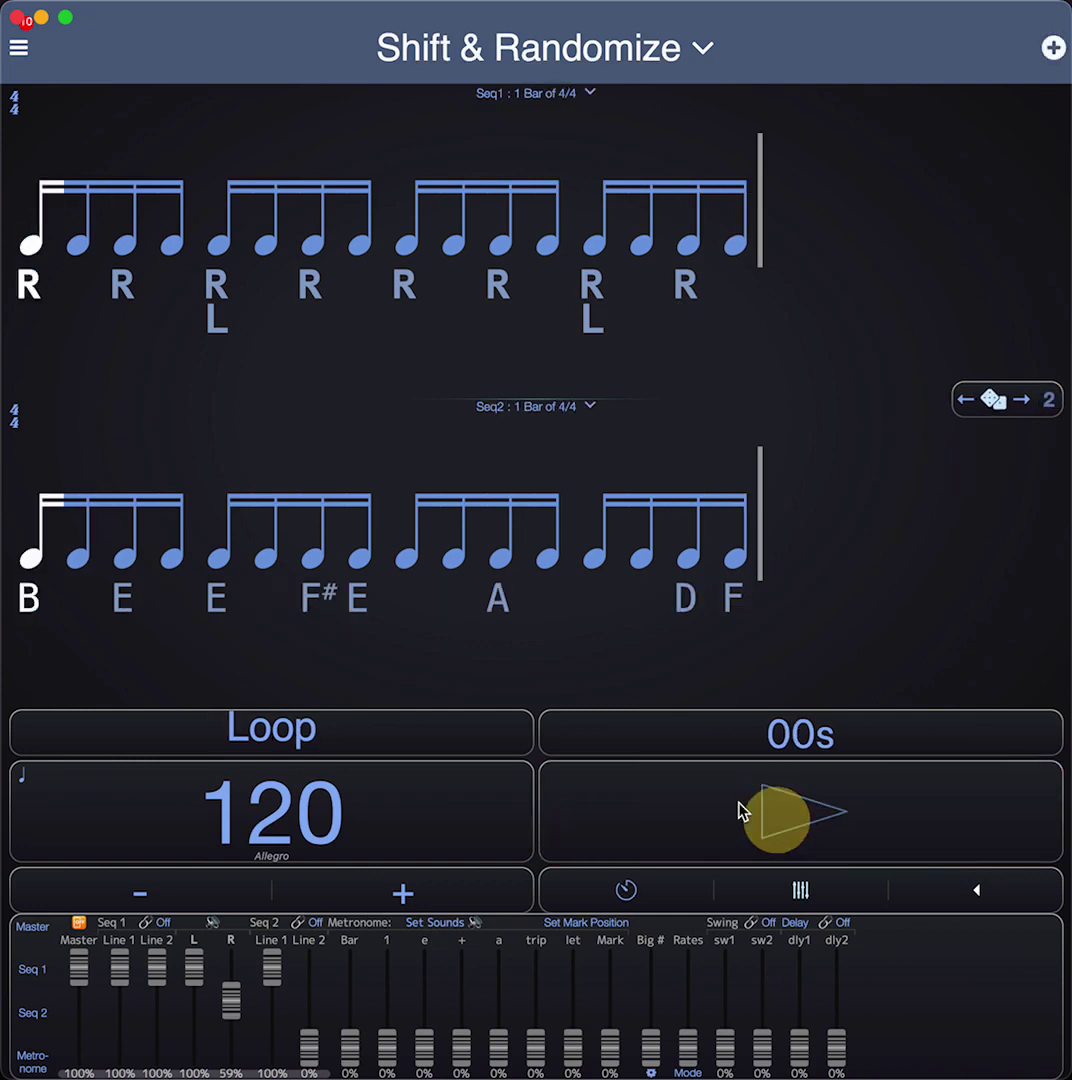
left_click(446, 543)
left_click(556, 760)
Step: Clear all sounds on line 1 of Seq 2
left_click(232, 294)
left_click(267, 375)
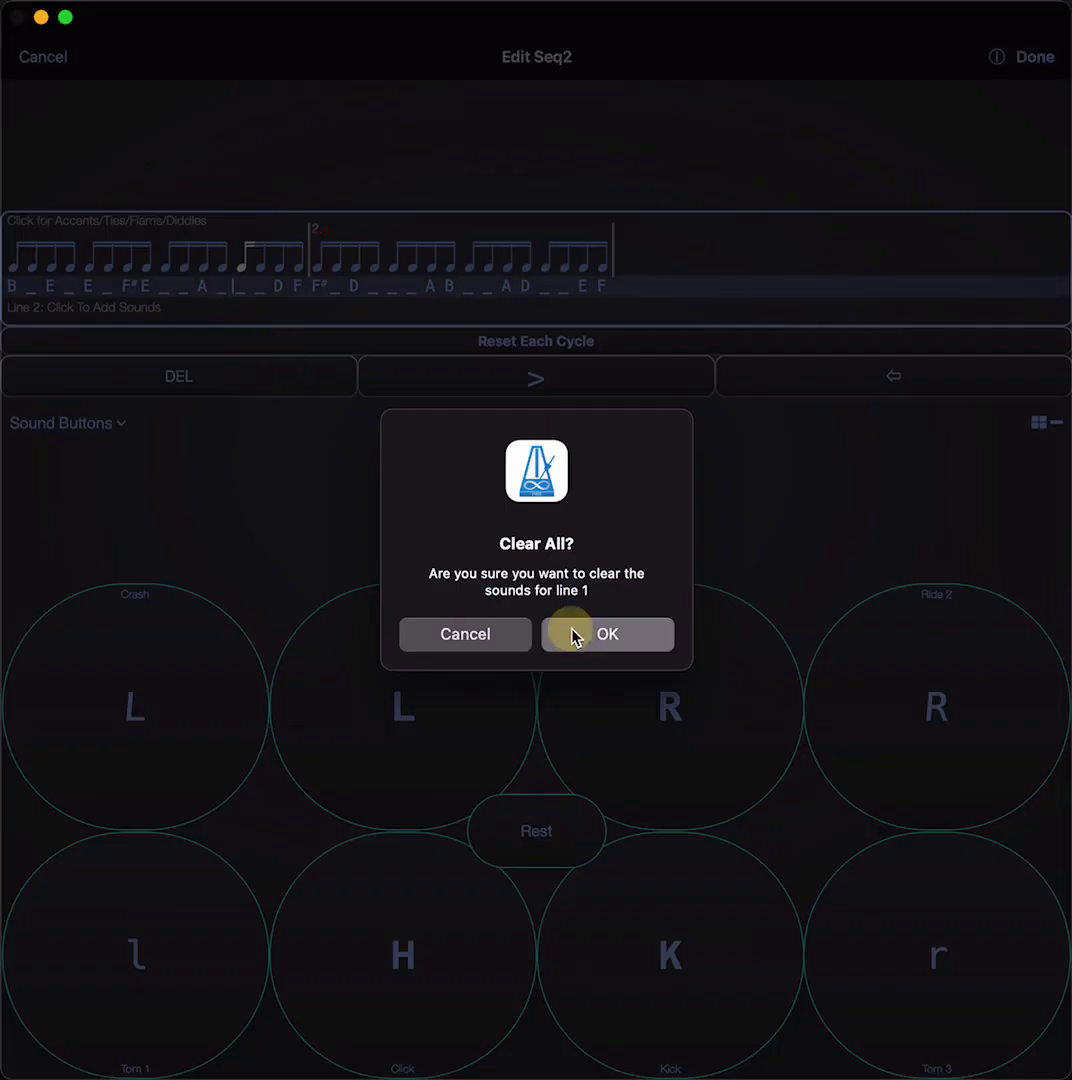
left_click(575, 638)
Step: Enter six Kick hits followed by rests filling the bar, then close the editor
triple_click(703, 1007)
triple_click(703, 1007)
left_click(563, 840)
triple_click(565, 845)
triple_click(563, 842)
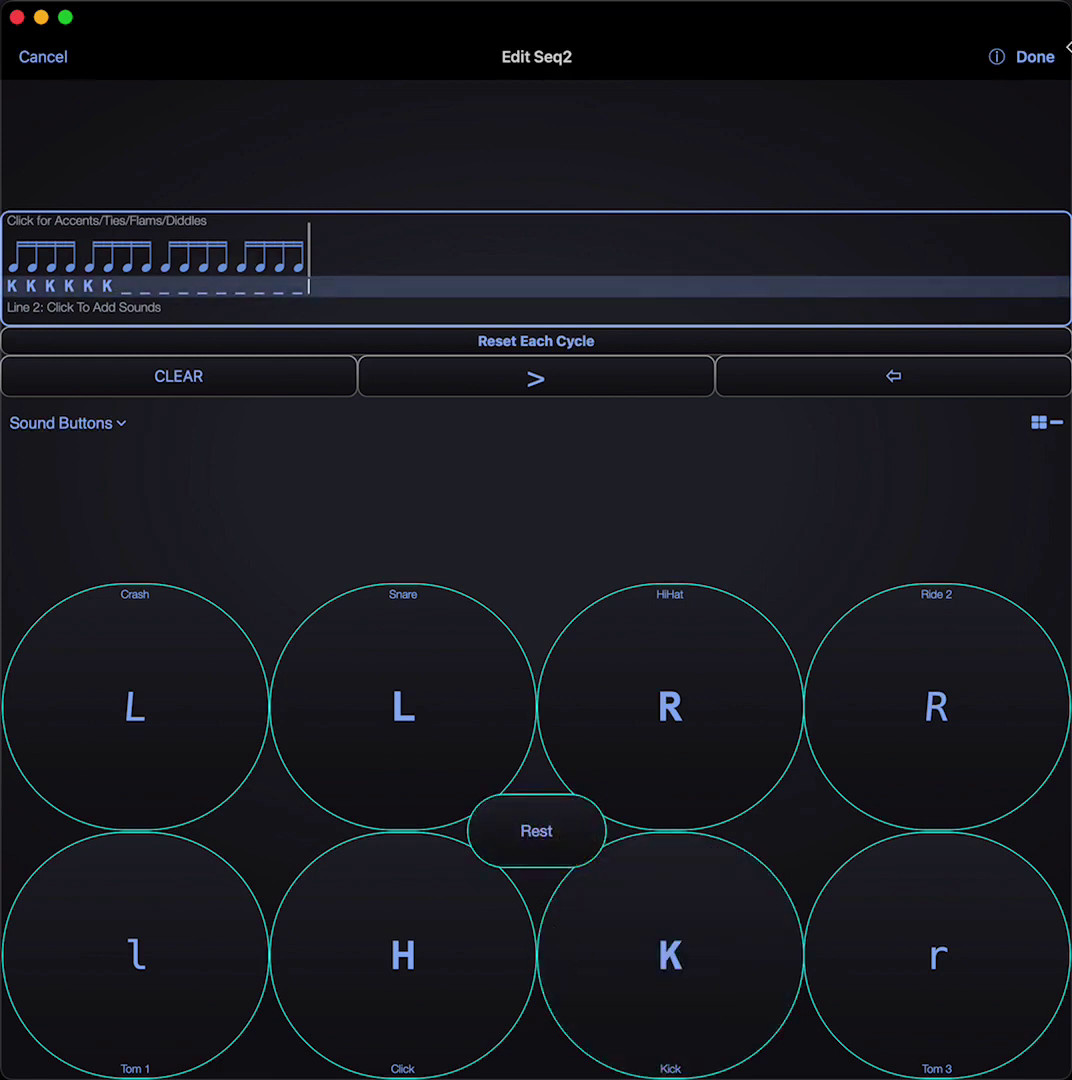
left_click(1040, 60)
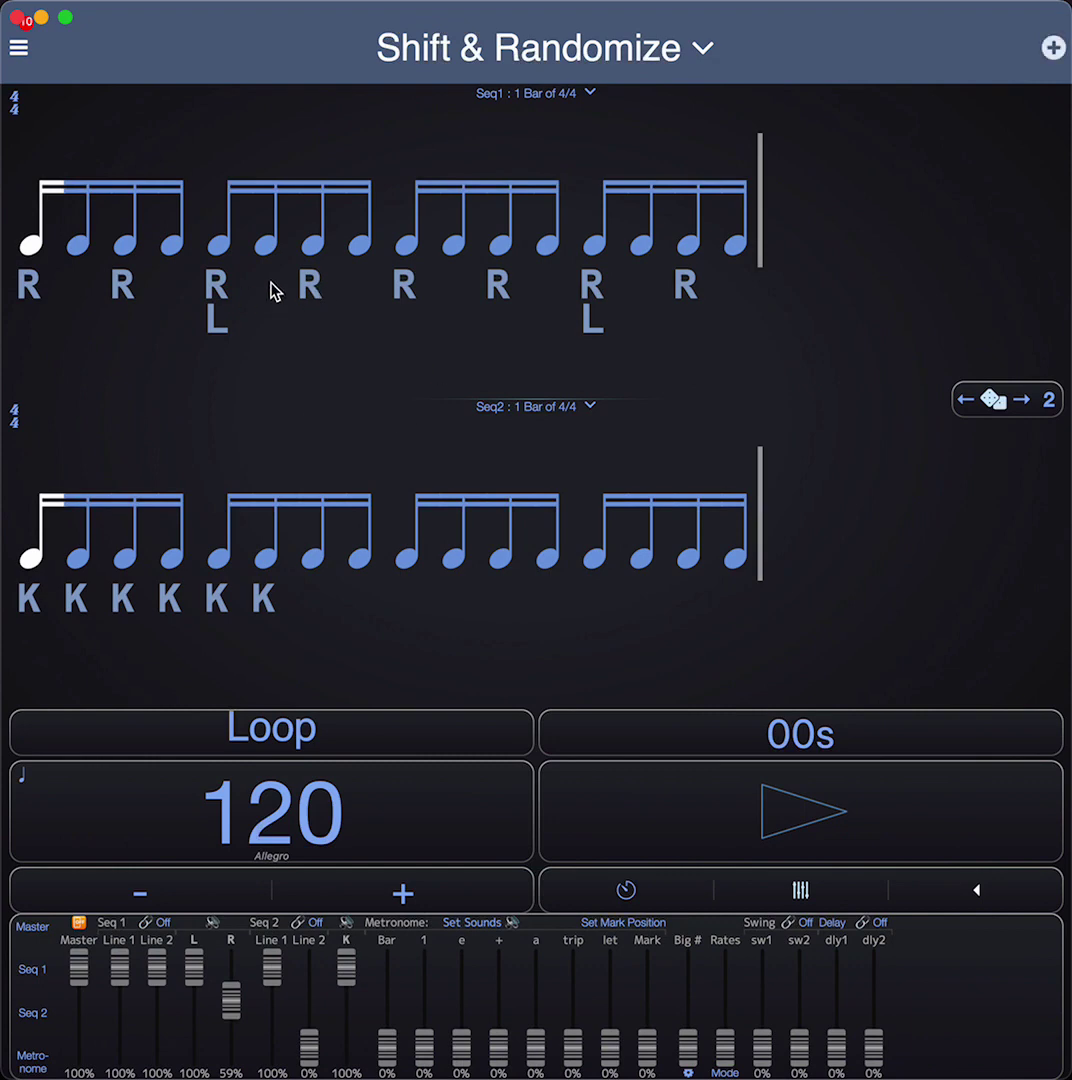
Step: Randomize the Seq 2 kick positions twice and play the result
left_click(993, 400)
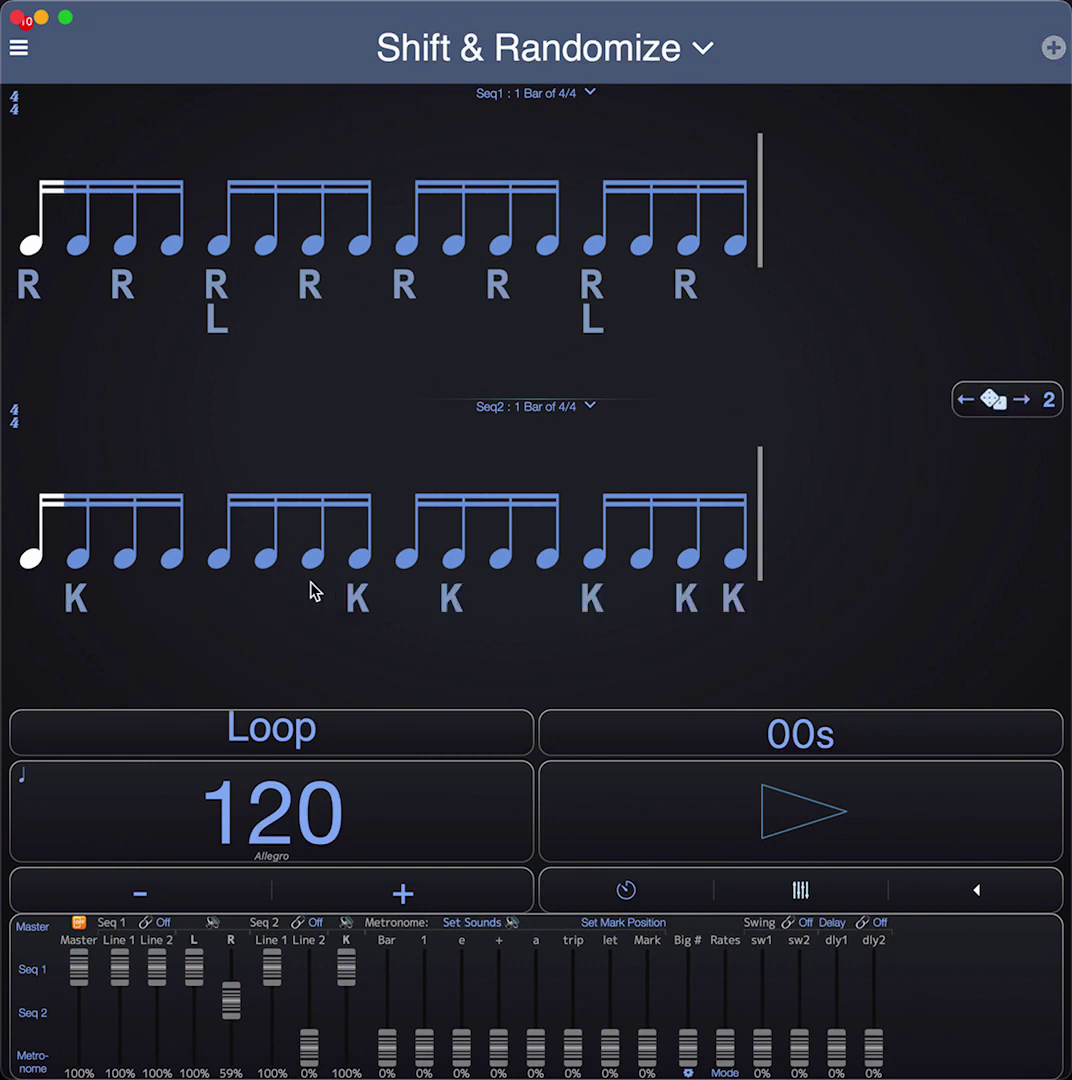
left_click(999, 406)
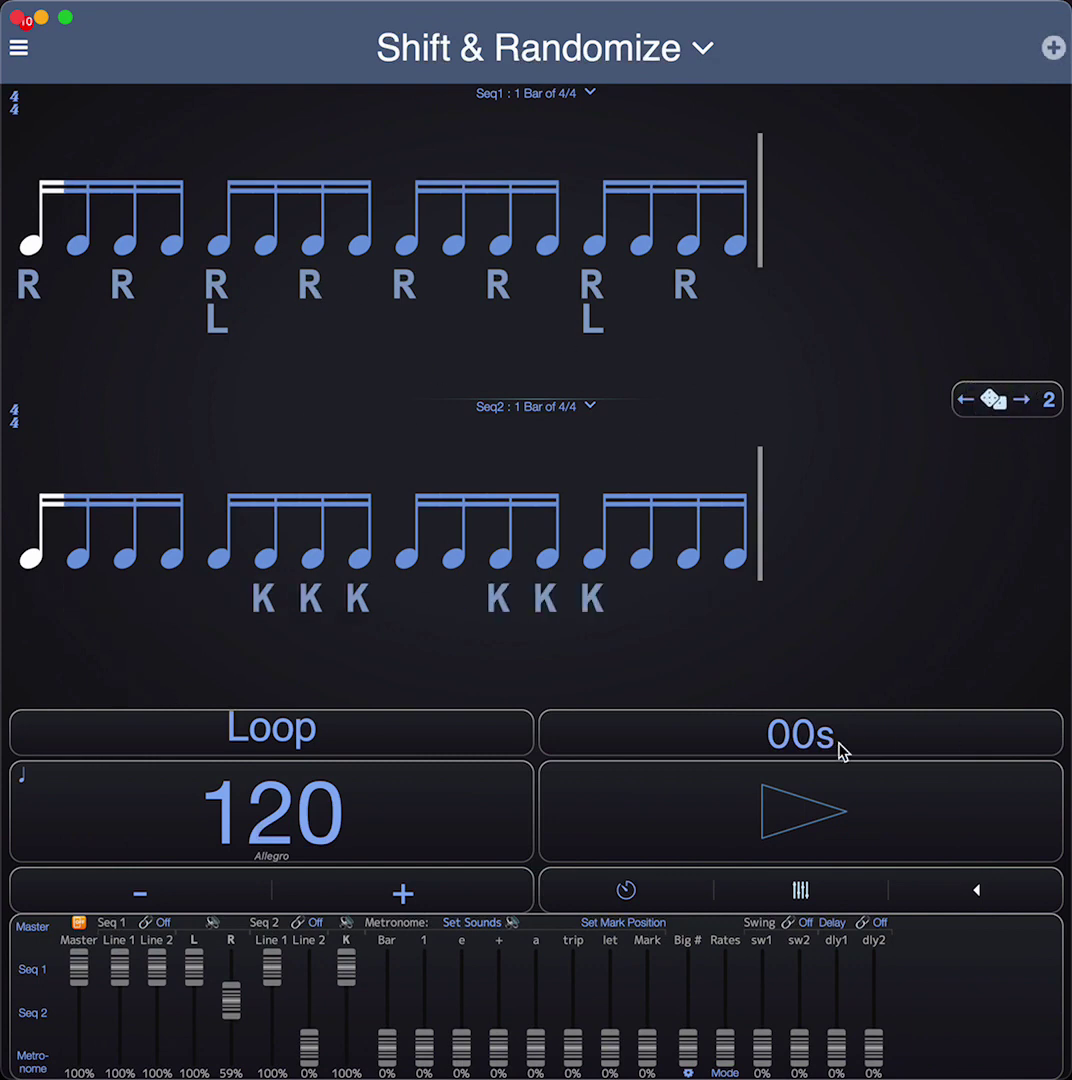
left_click(848, 803)
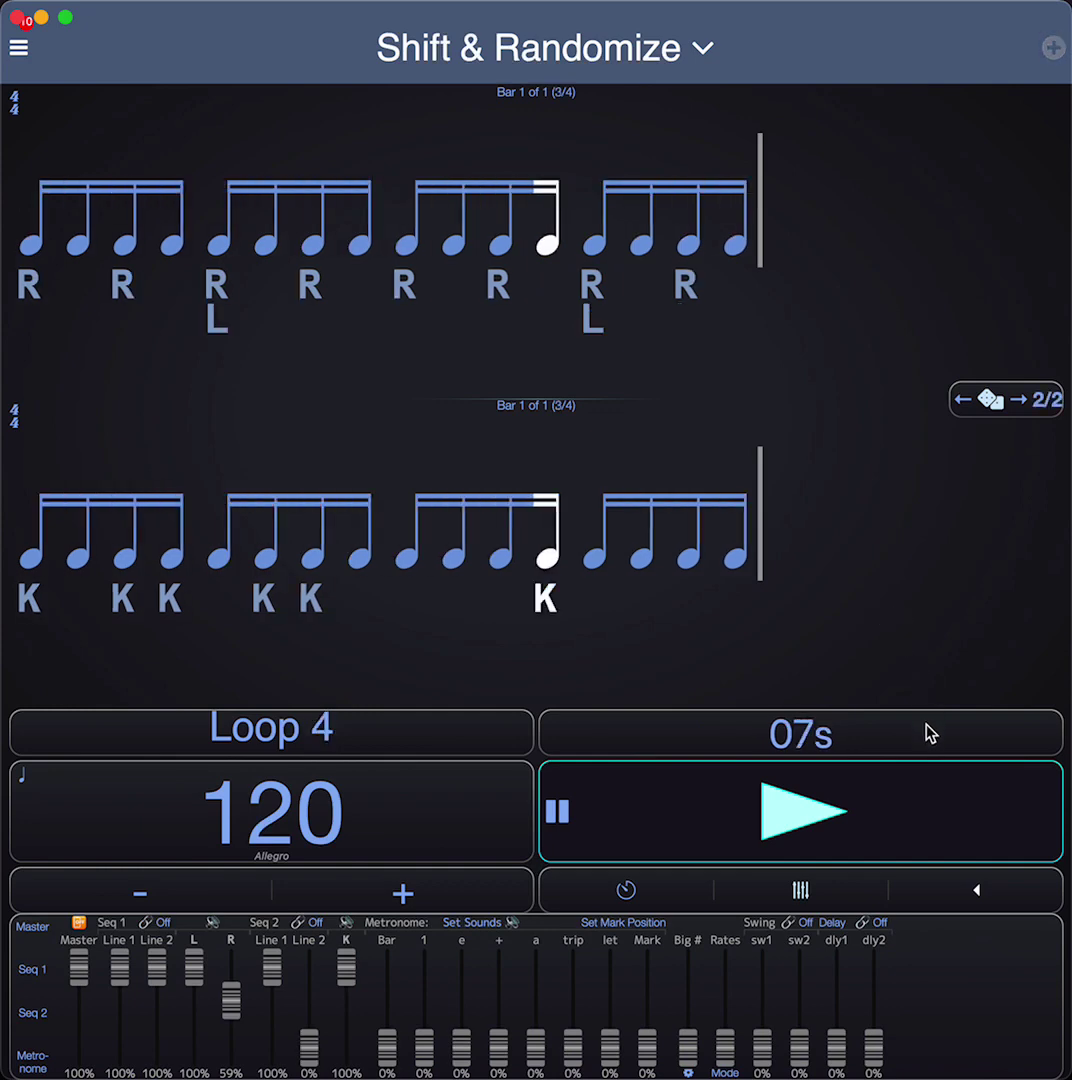
left_click(914, 817)
Step: Shift the kick pattern nine 16ths later and two earlier, then randomize its placement again
left_click(1027, 403)
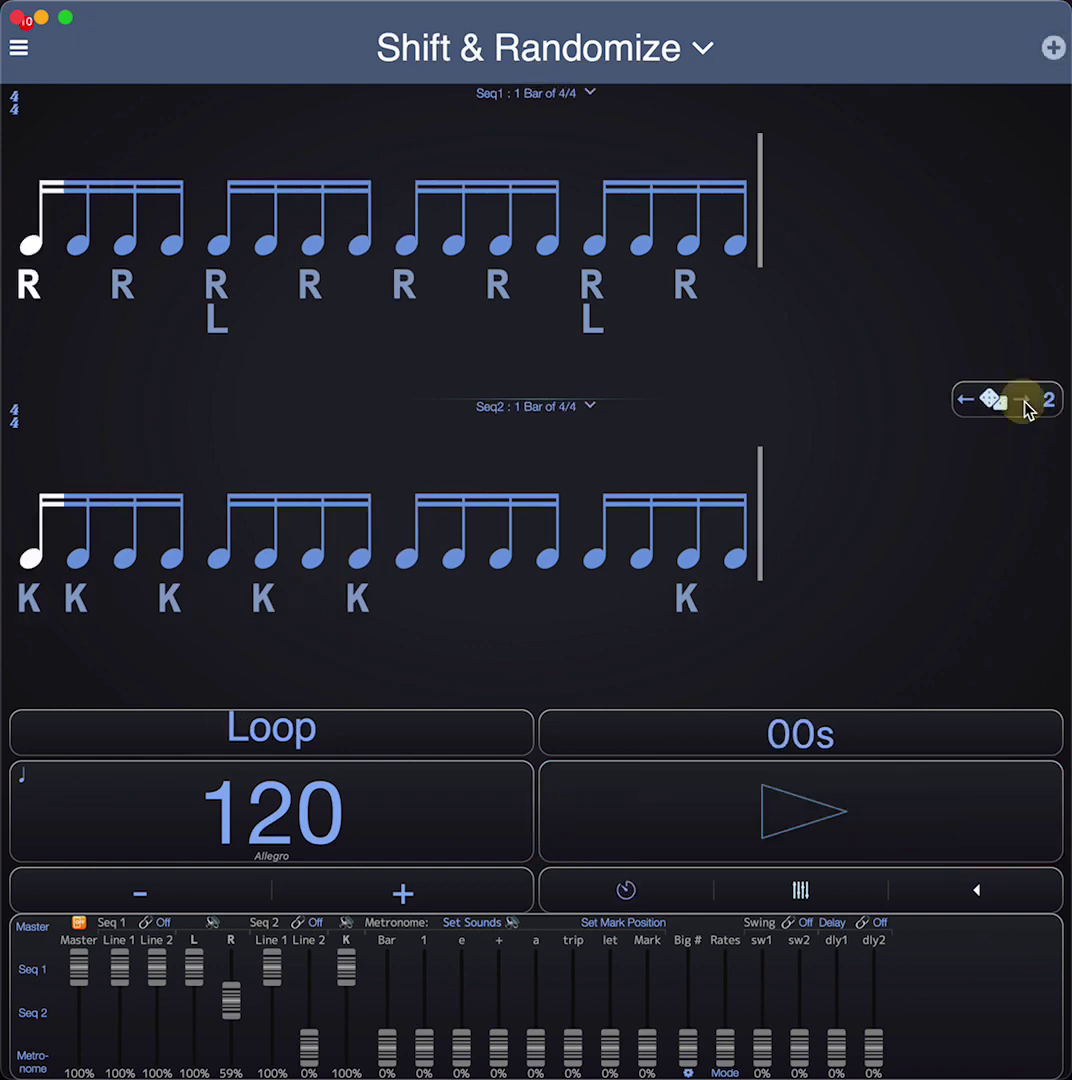
left_click(1027, 403)
left_click(1026, 402)
left_click(1028, 403)
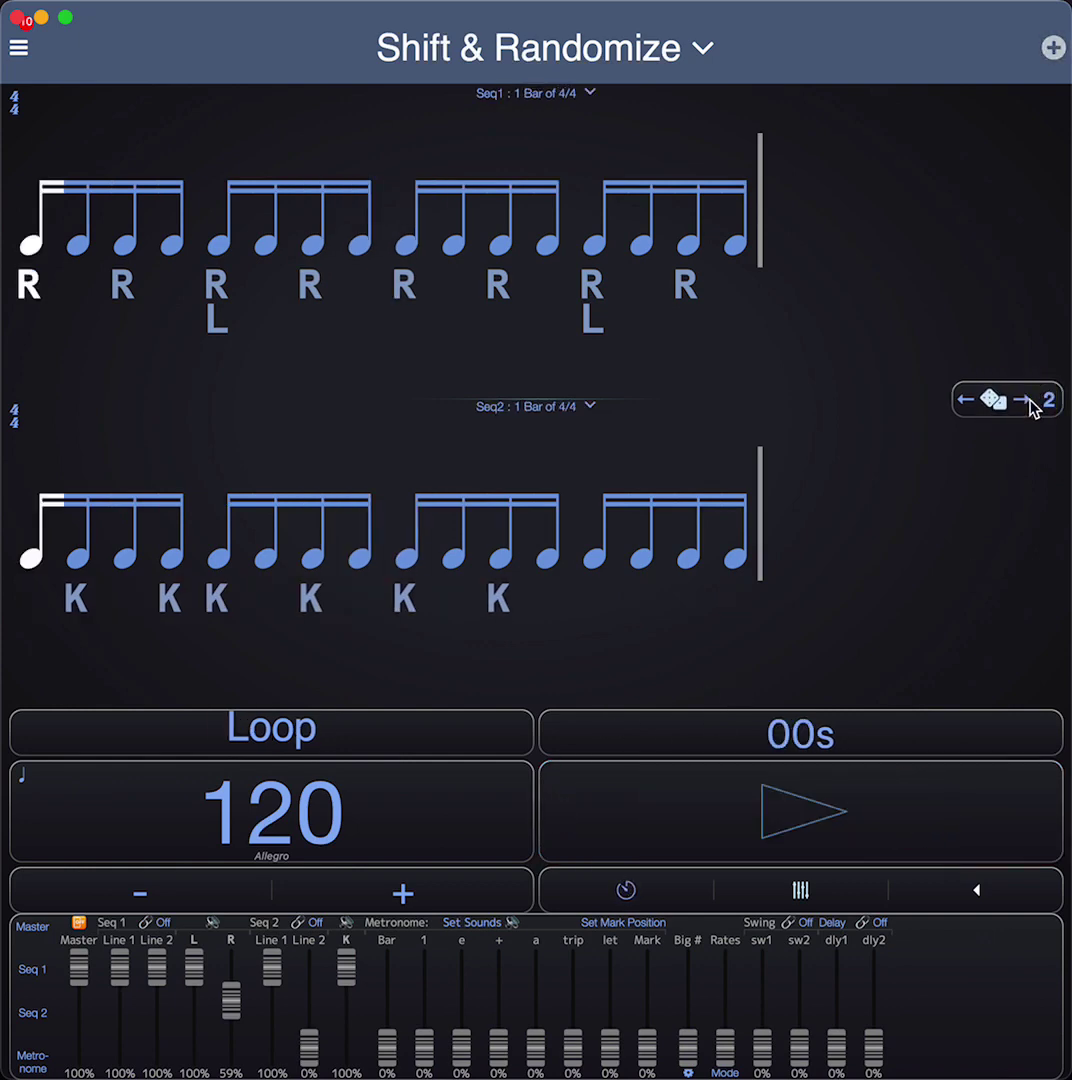
left_click(1028, 403)
left_click(1028, 403)
left_click(1028, 403)
left_click(1028, 403)
left_click(1030, 403)
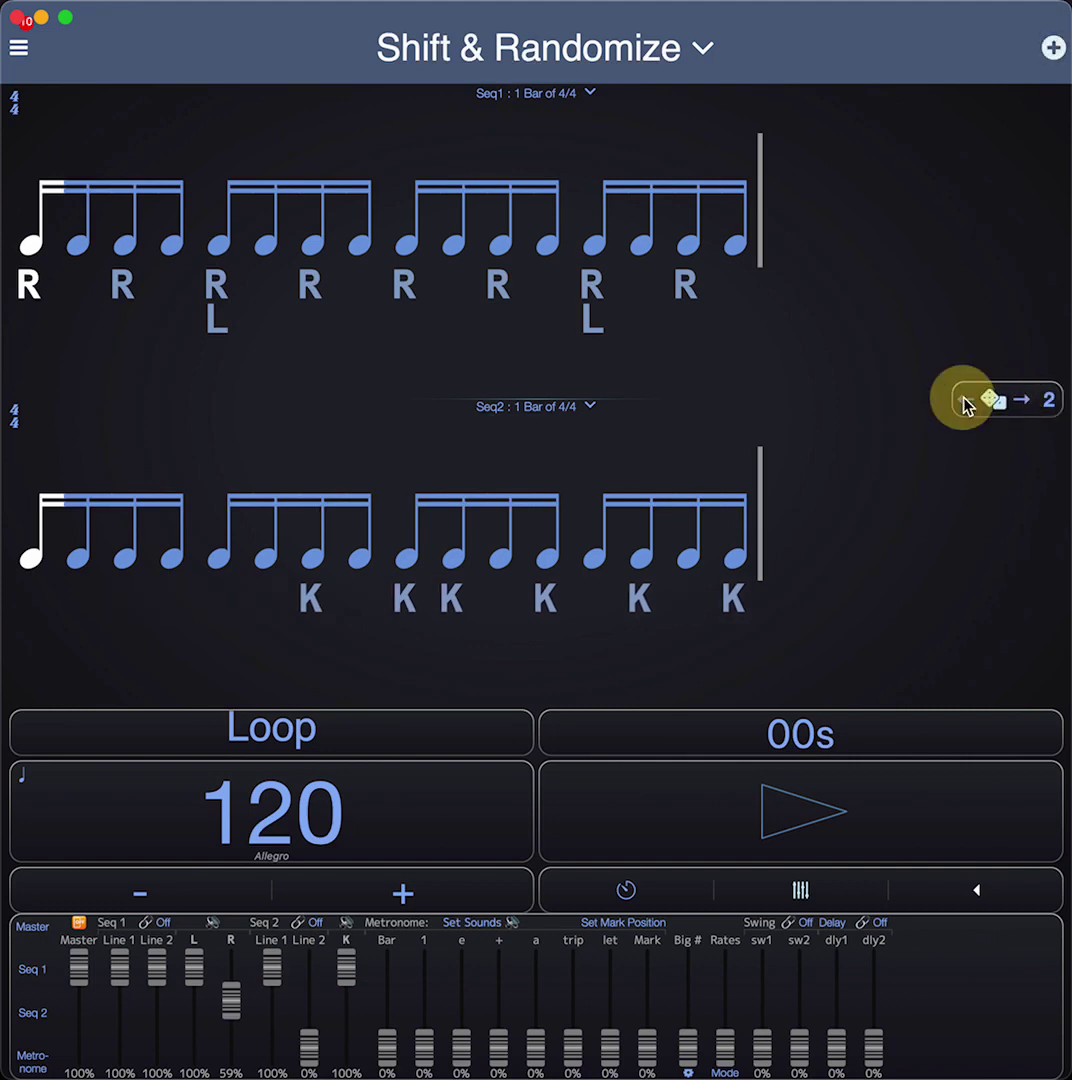
left_click(965, 402)
left_click(965, 402)
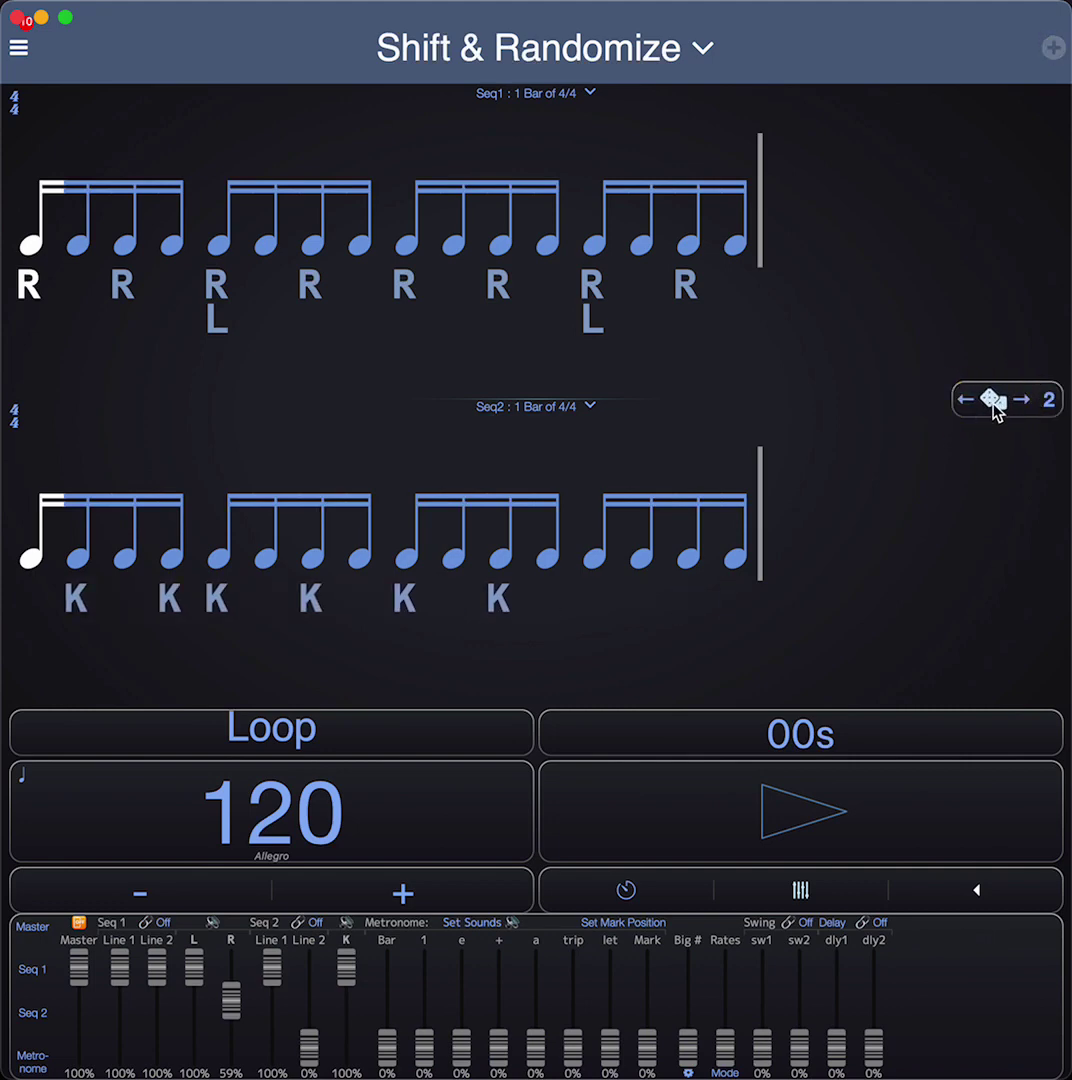
left_click(996, 404)
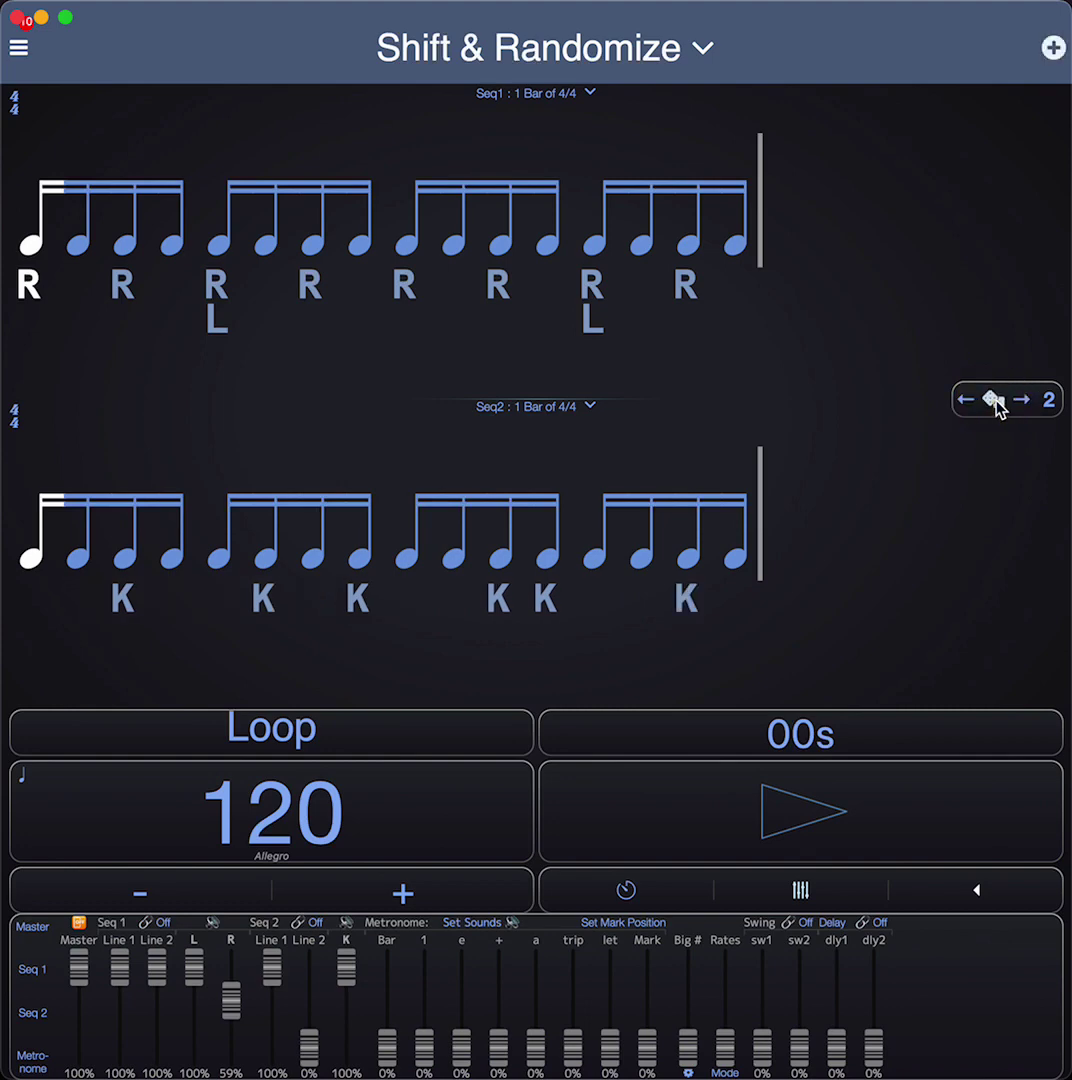
Step: Load the Auto Displaced Click preset at 70 bpm, undoing the Shift & Randomize changes
left_click(1004, 886)
scroll(893, 545, "down", 3)
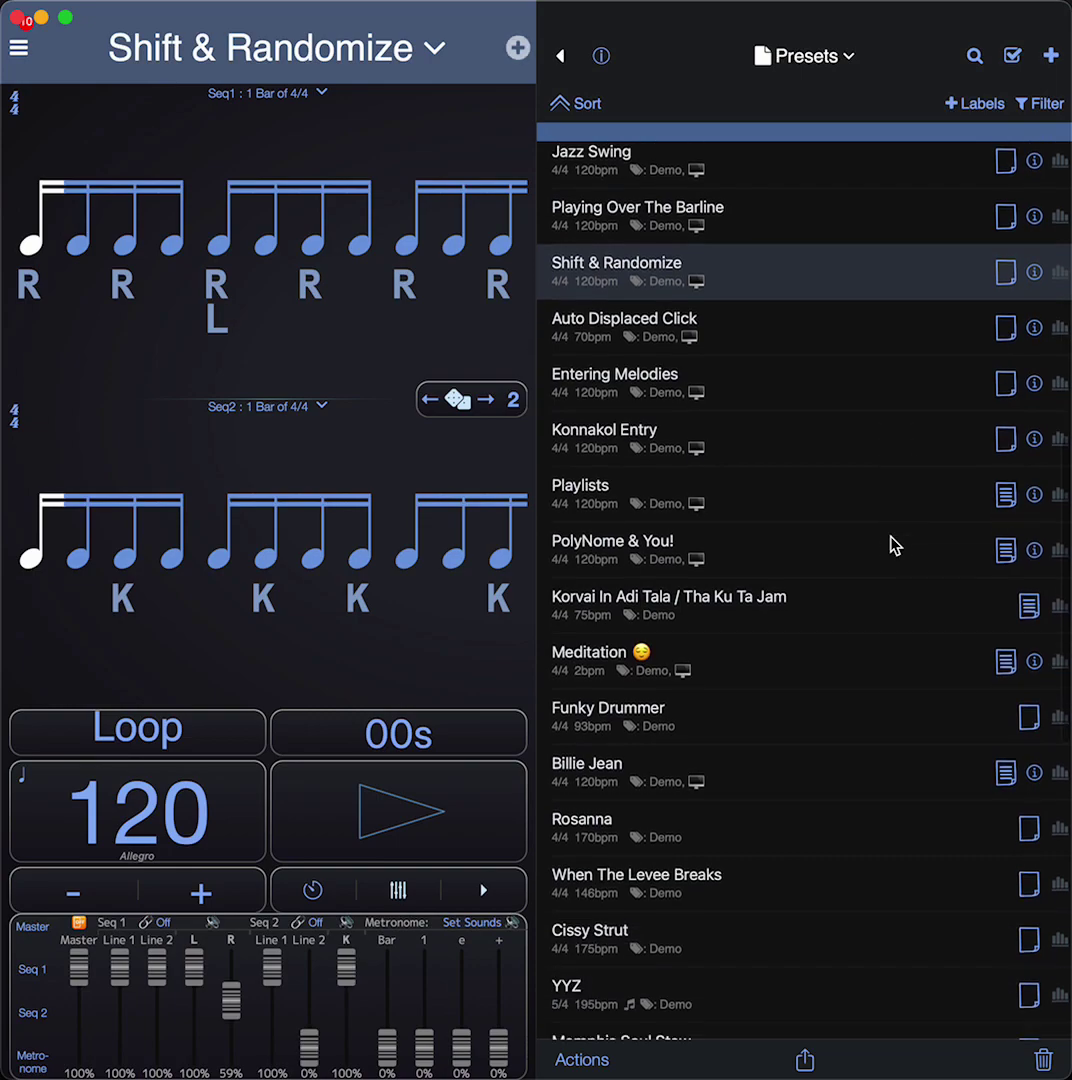
left_click(714, 333)
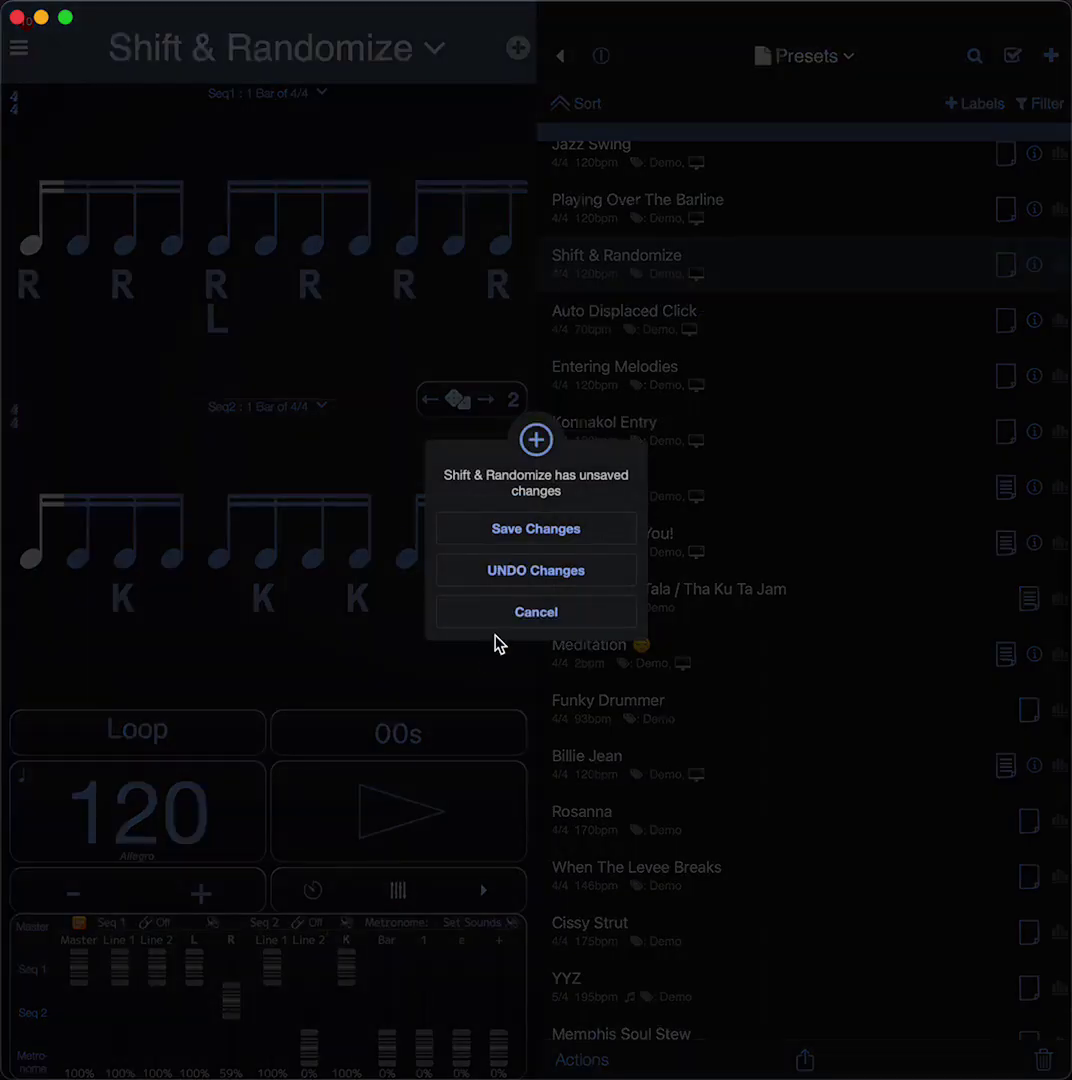
left_click(545, 572)
left_click(558, 594)
left_click(510, 895)
Step: Play the preset, then turn the accent track volume down to 0%
left_click(858, 815)
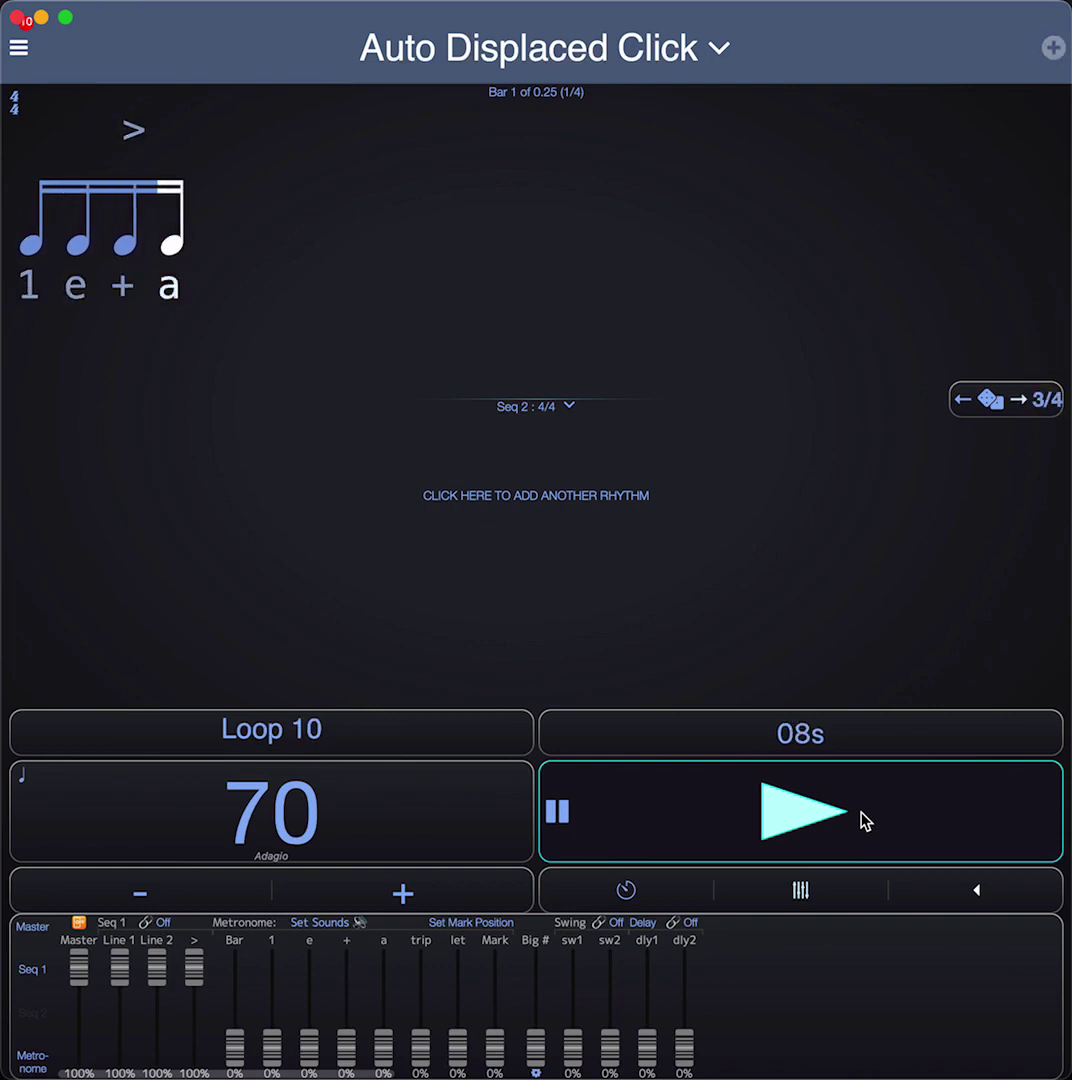
left_click(860, 813)
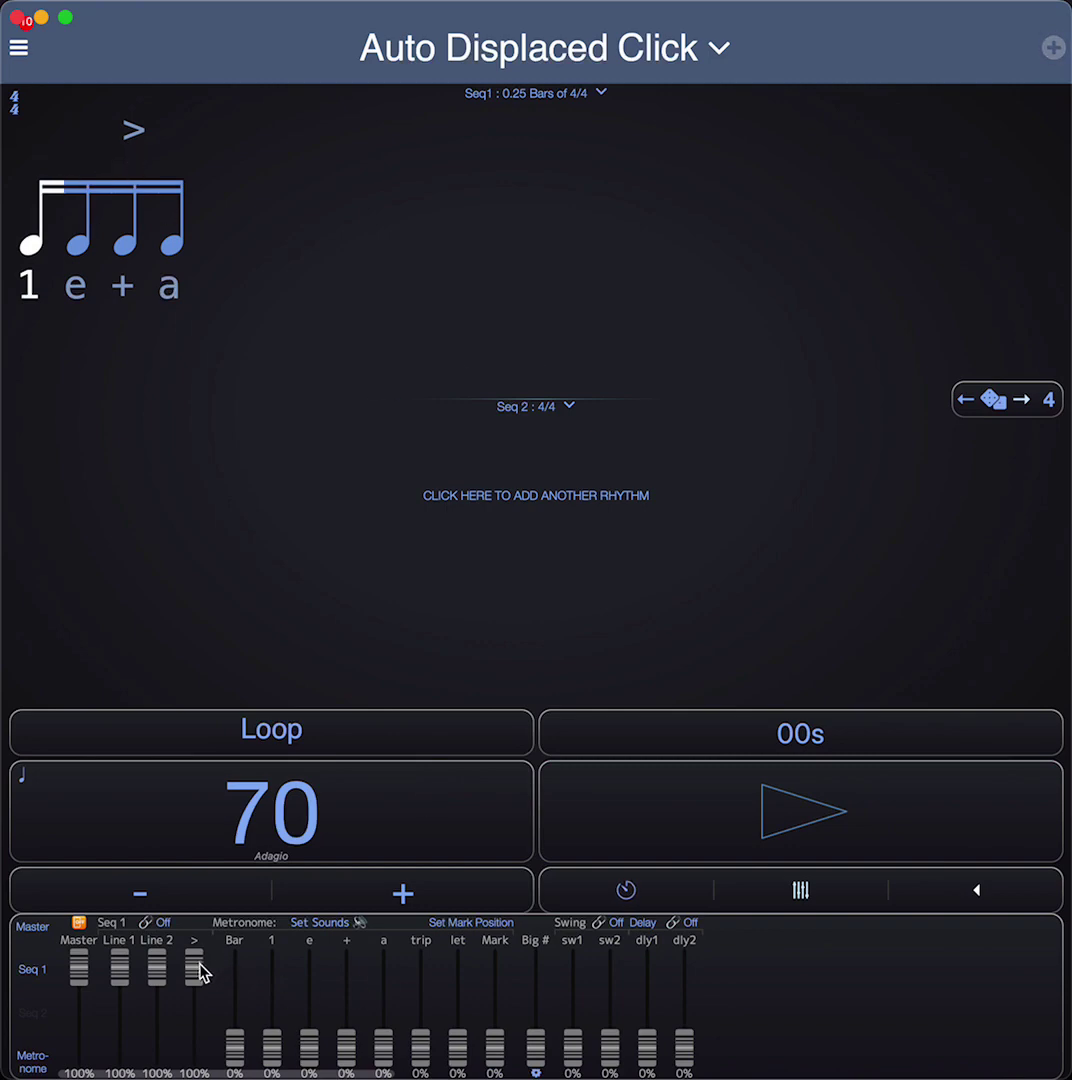
mouse_move(195, 966)
left_mouse_down()
mouse_move(195, 1015)
mouse_move(197, 930)
left_mouse_up()
left_click_drag(197, 975, 203, 1075)
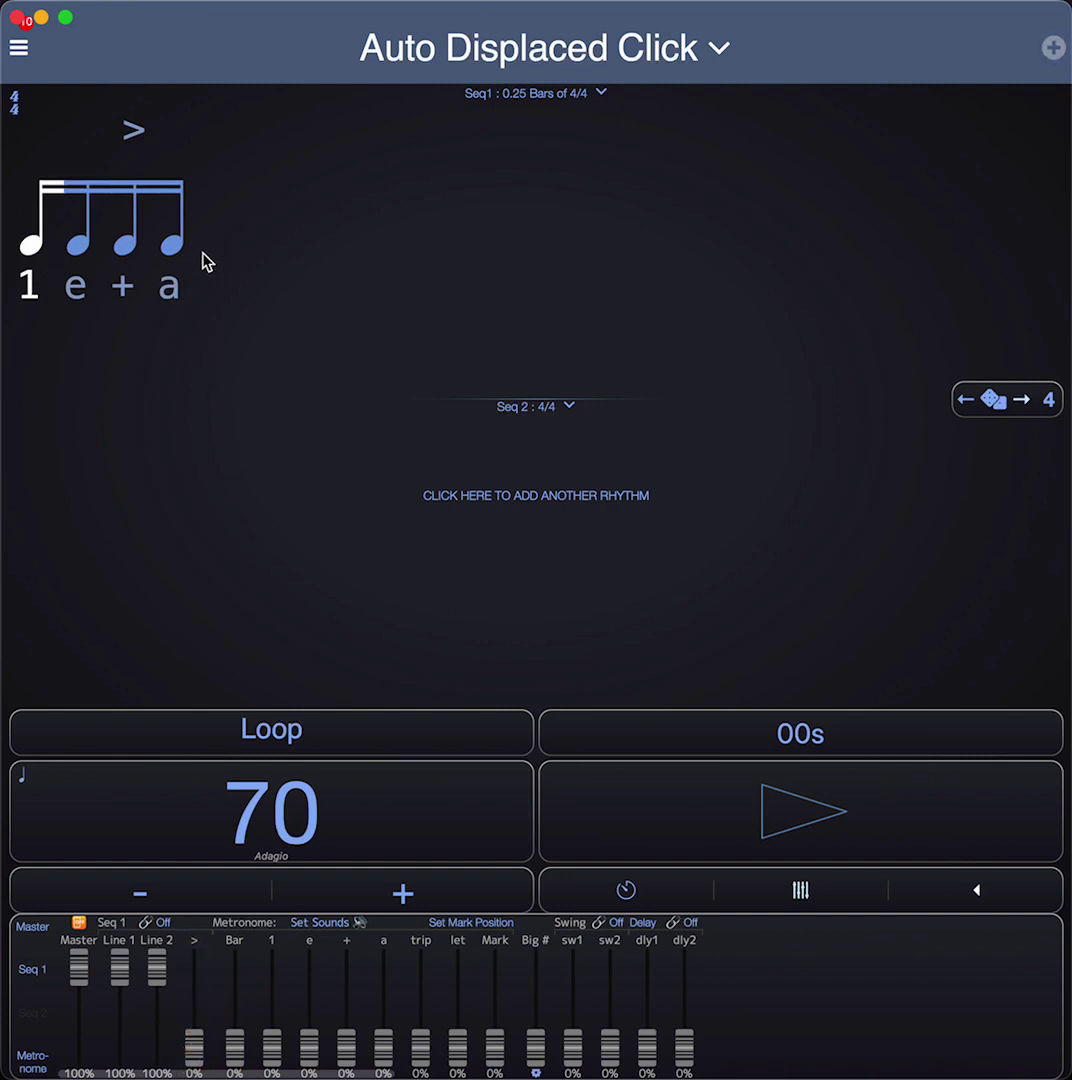
Step: Play the click without the accent, then raise the accent volume to 39%
left_click(646, 839)
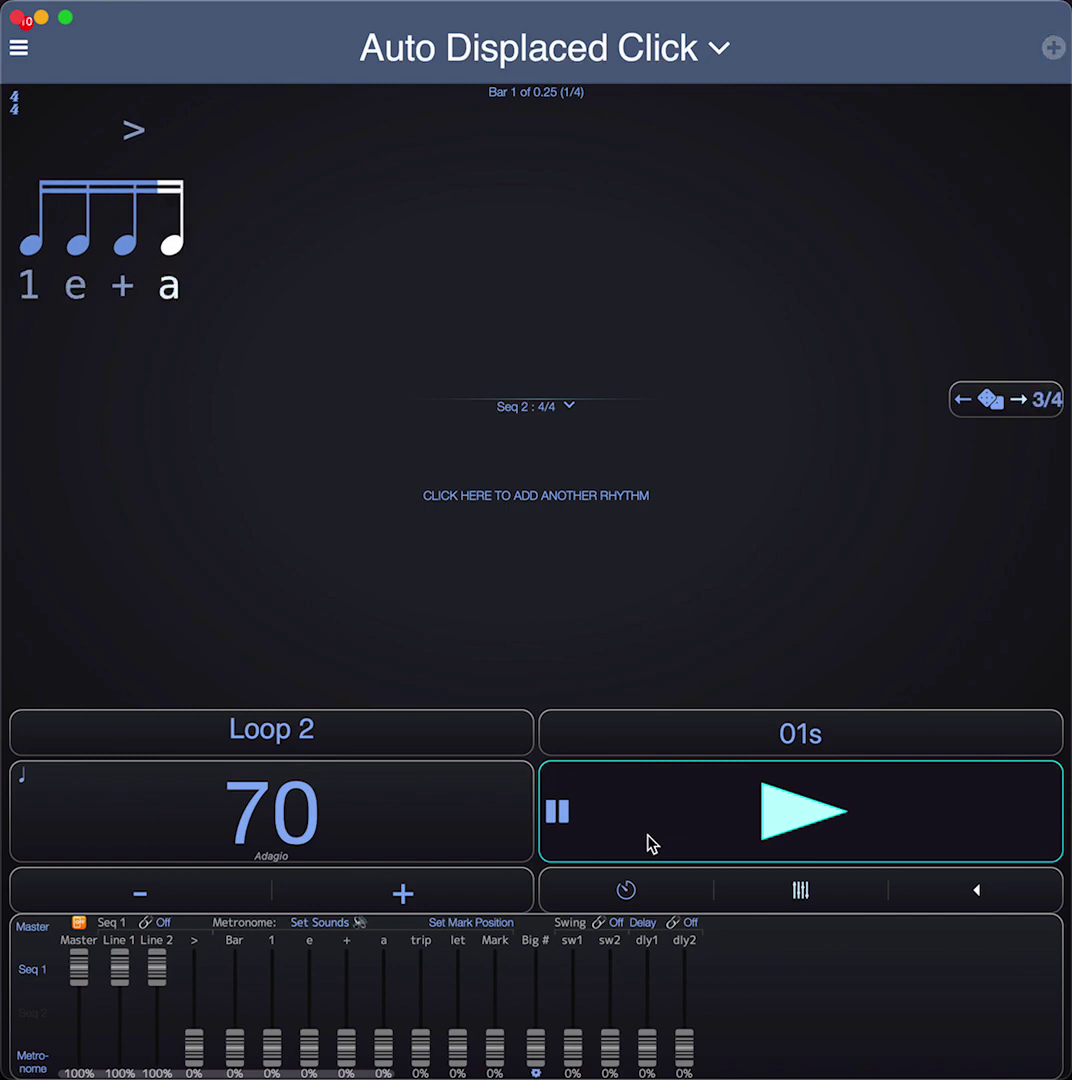
left_click(648, 843)
left_click(714, 830)
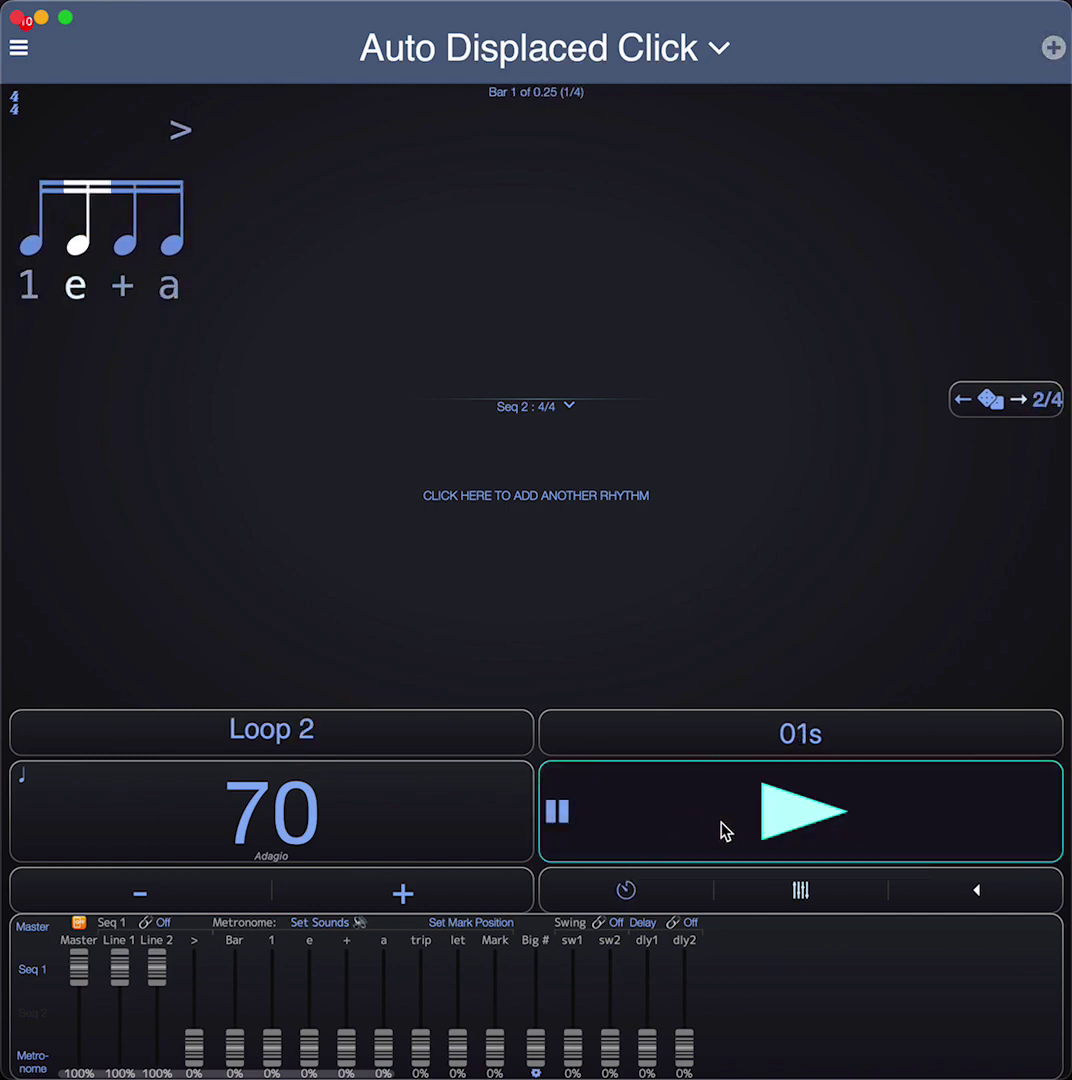
left_click(723, 831)
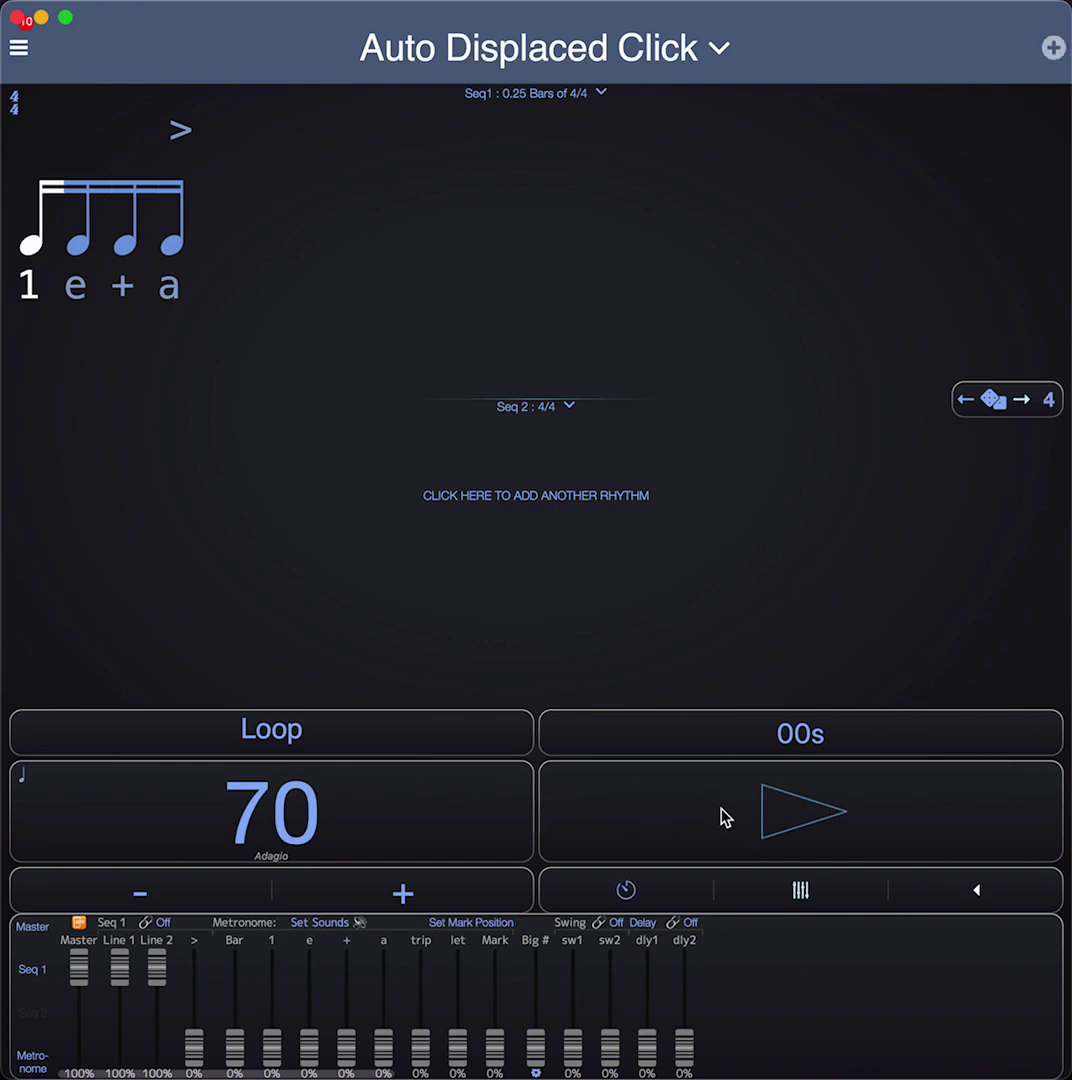
left_click(723, 817)
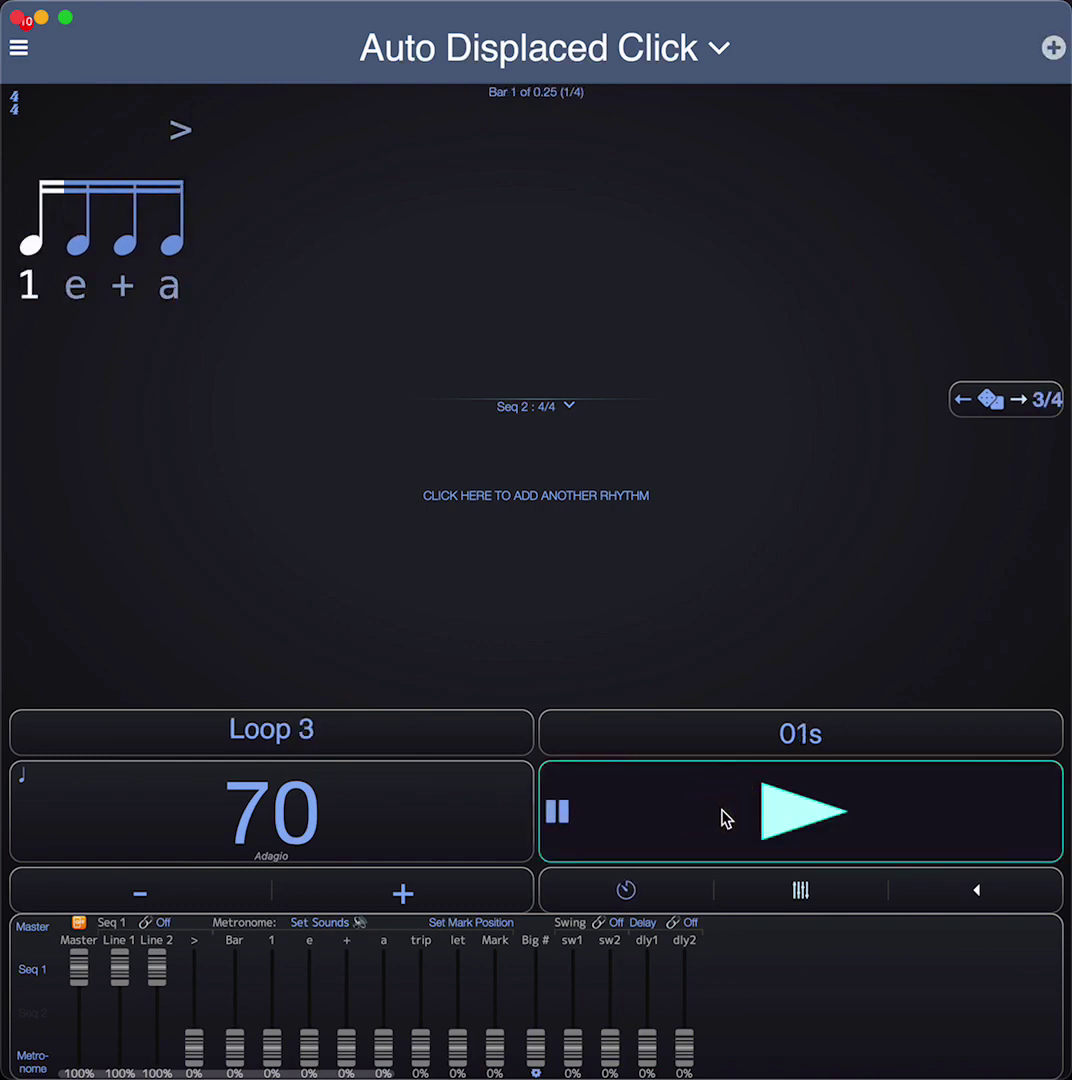
left_click_drag(194, 1046, 198, 977)
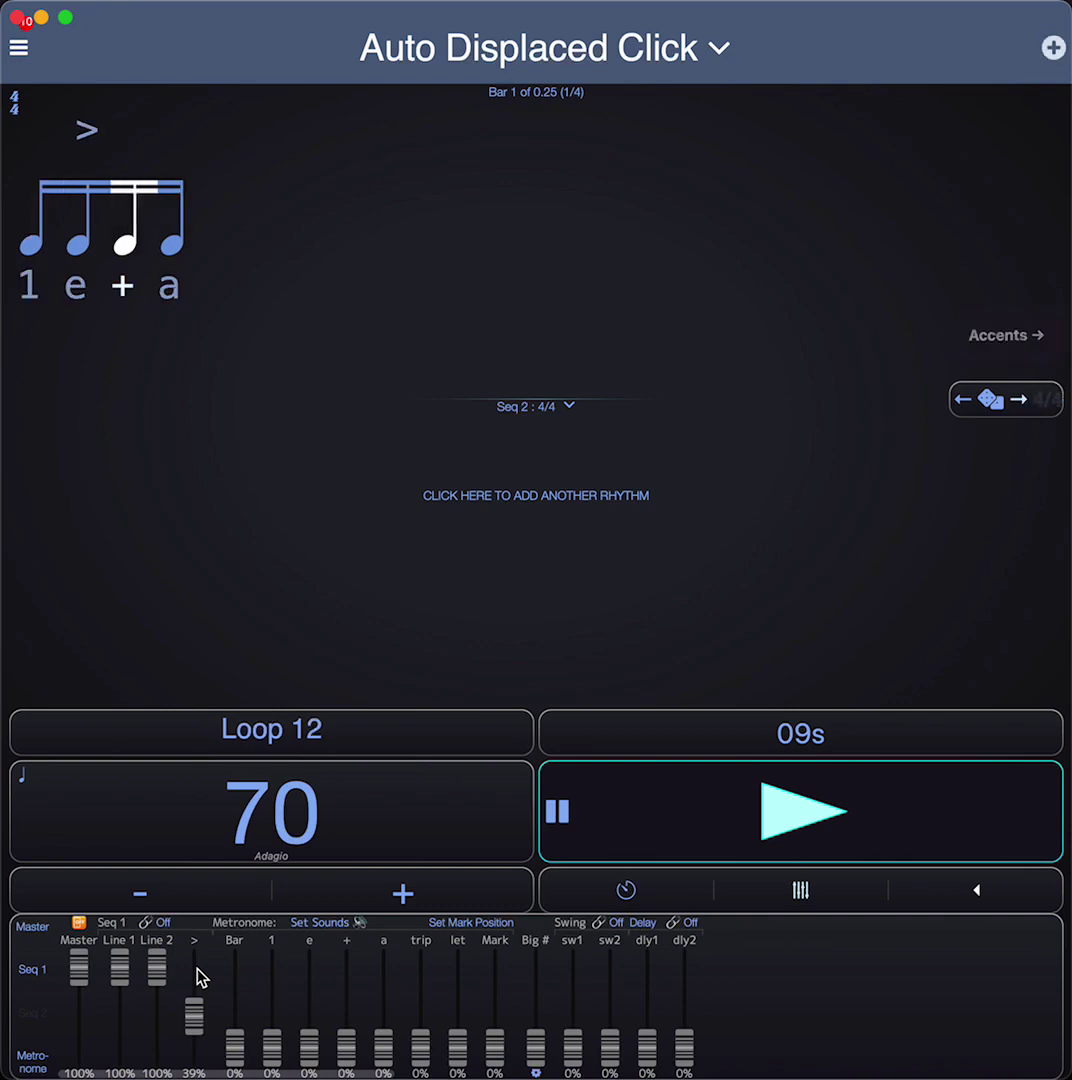
left_click(810, 826)
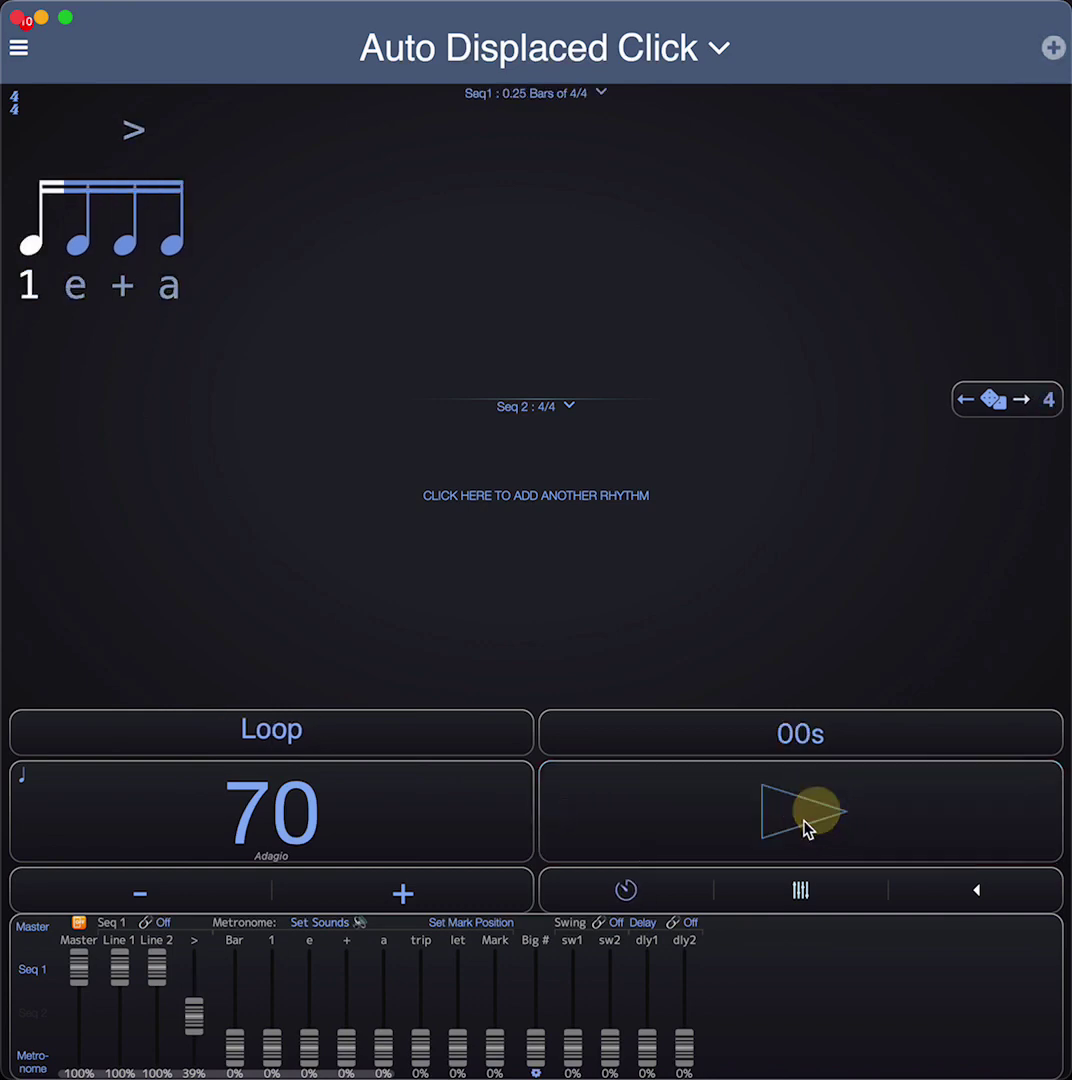
Step: Load the Konnakol Entry preset, undoing the Auto Displaced Click changes, with its info message suppressed
left_click(1012, 896)
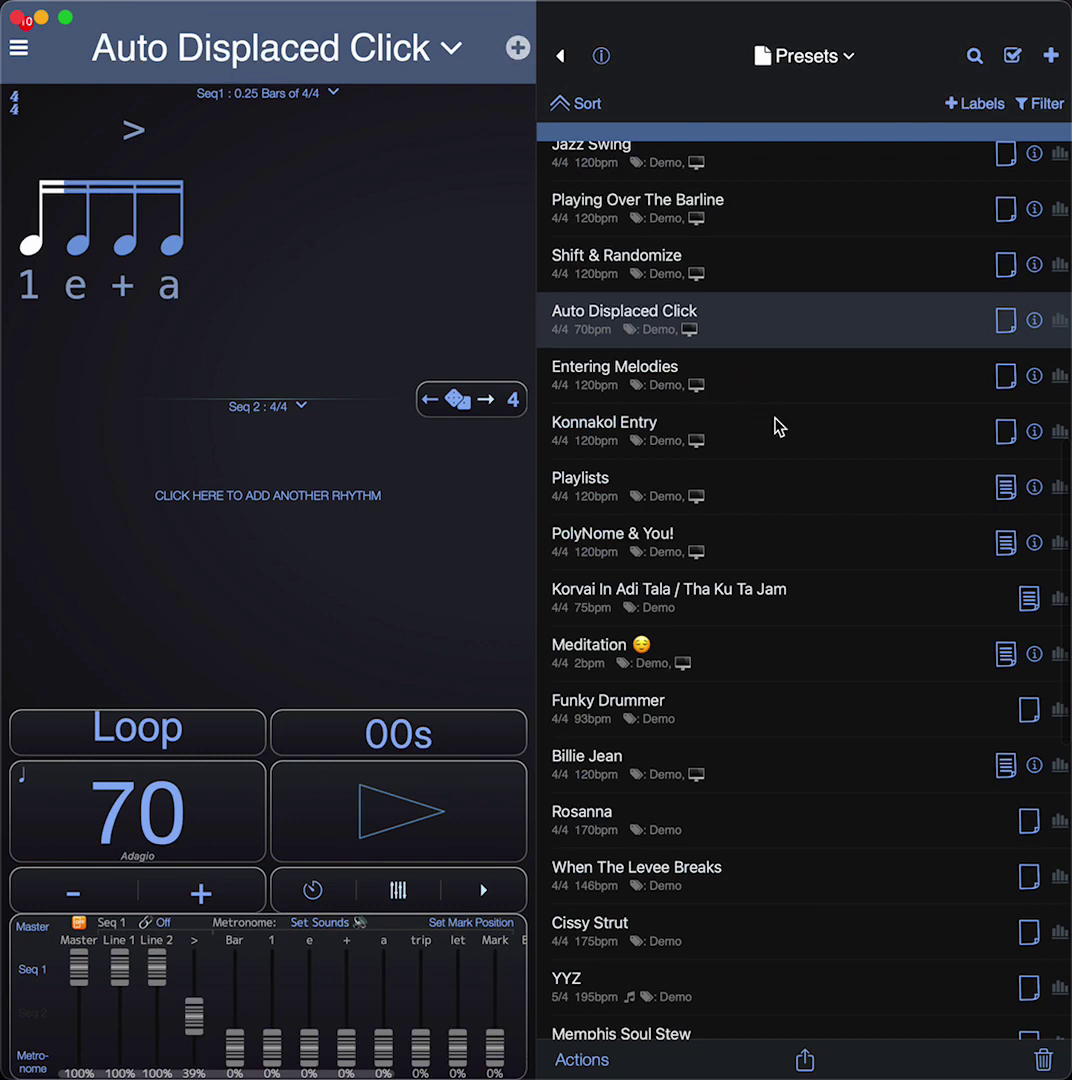
scroll(711, 429, "down", 2)
left_click(716, 390)
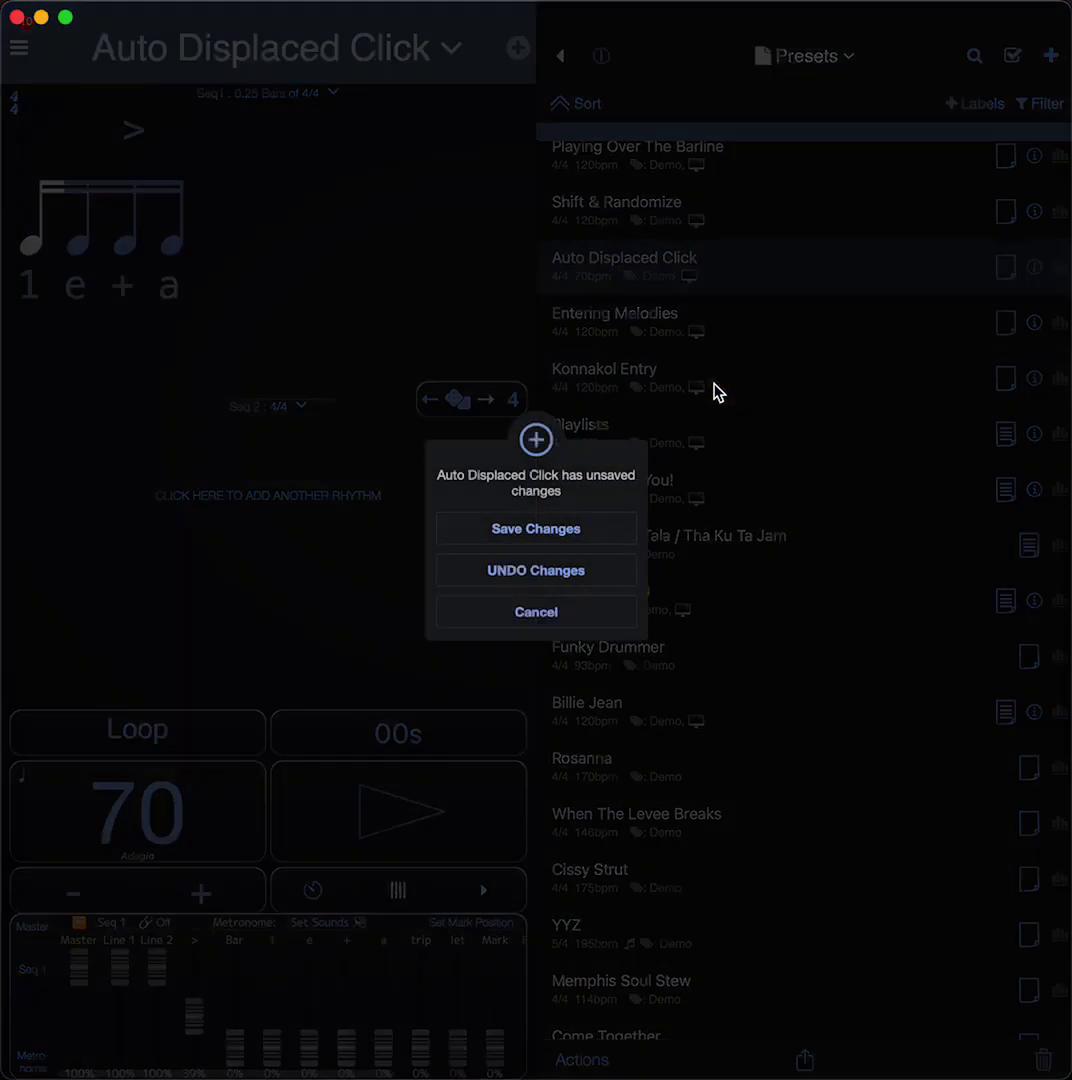
left_click(526, 571)
left_click(533, 592)
Step: In the Seq1 editor, switch the entry source to Keyboard, then to Konnakol syllables
left_click(216, 238)
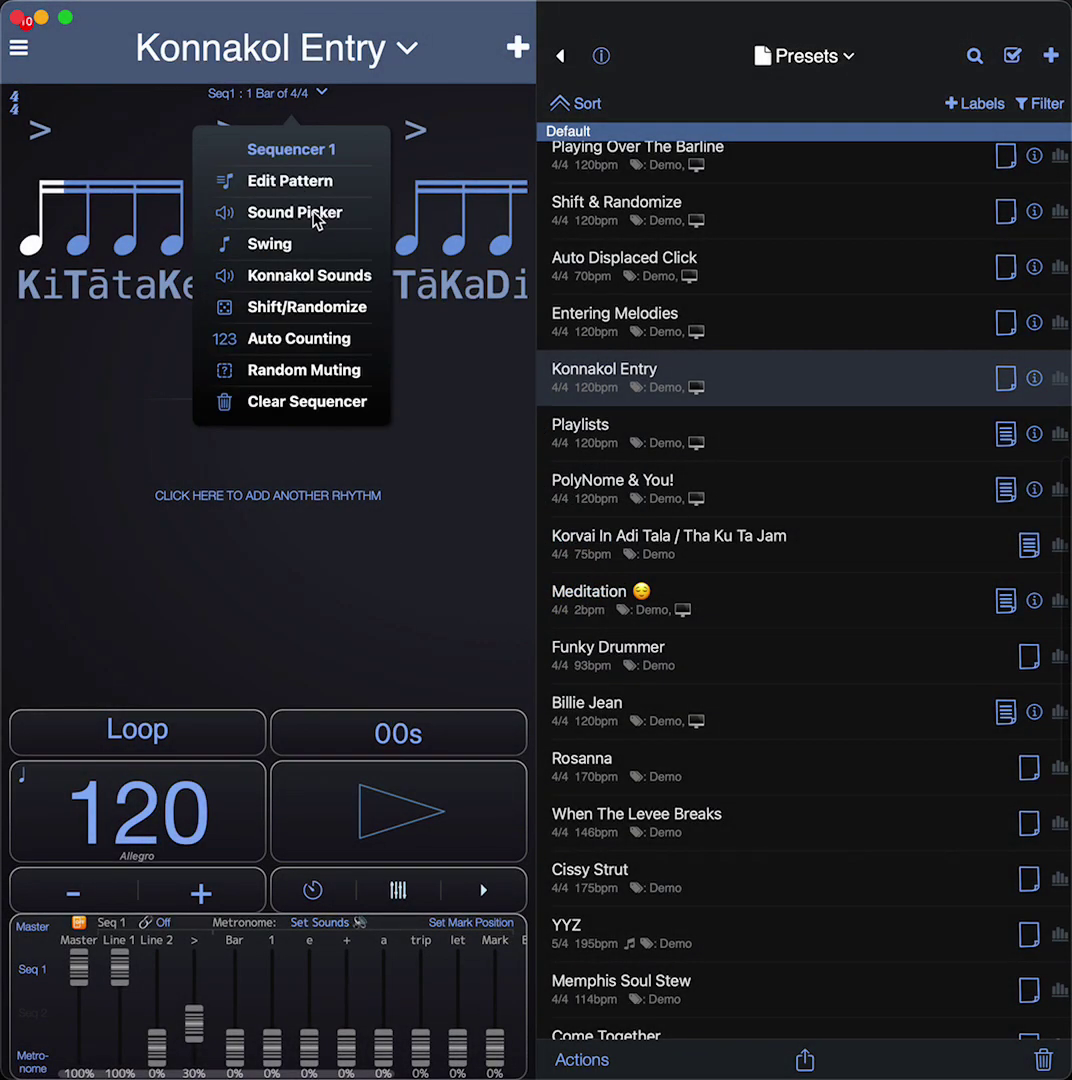
left_click(299, 186)
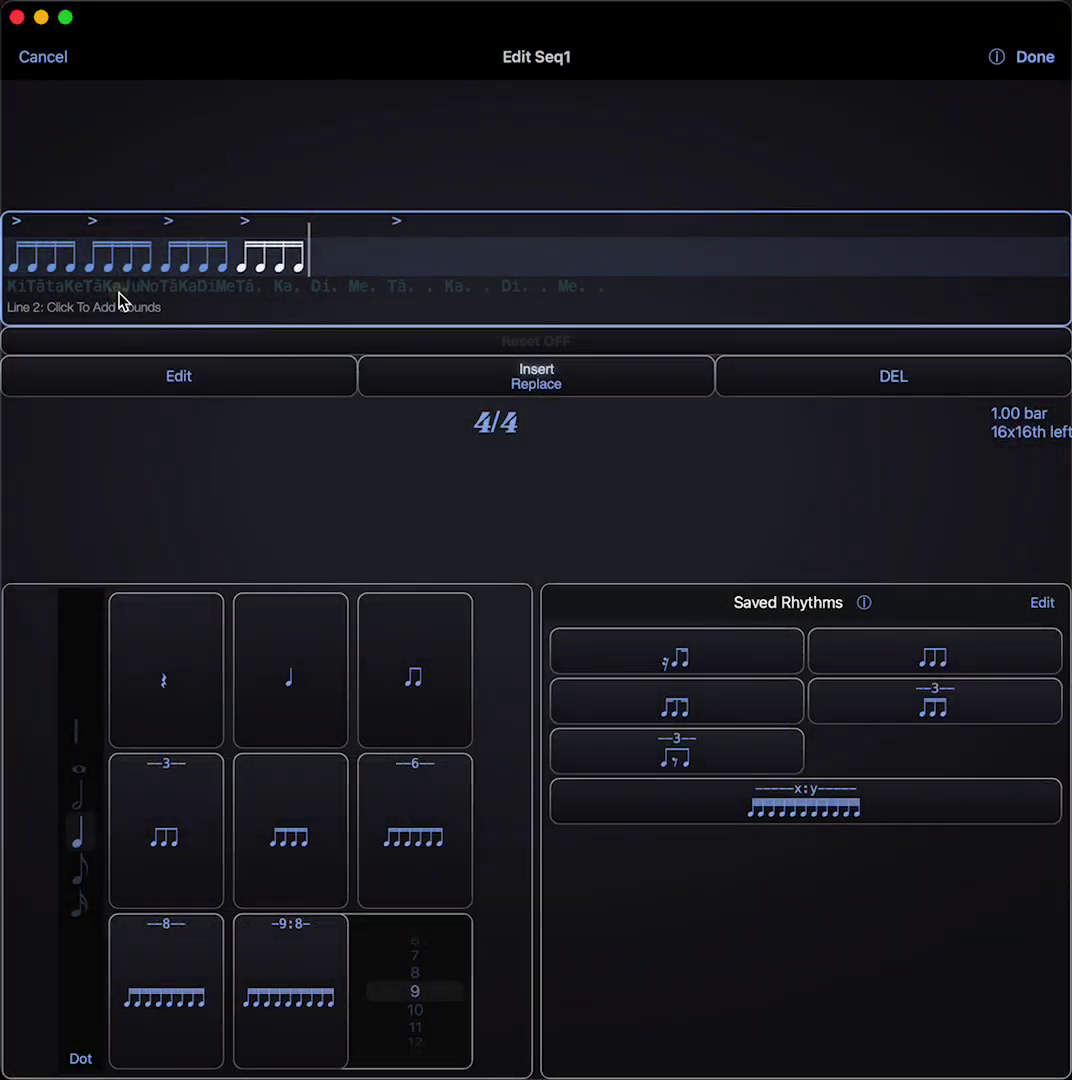
left_click(119, 290)
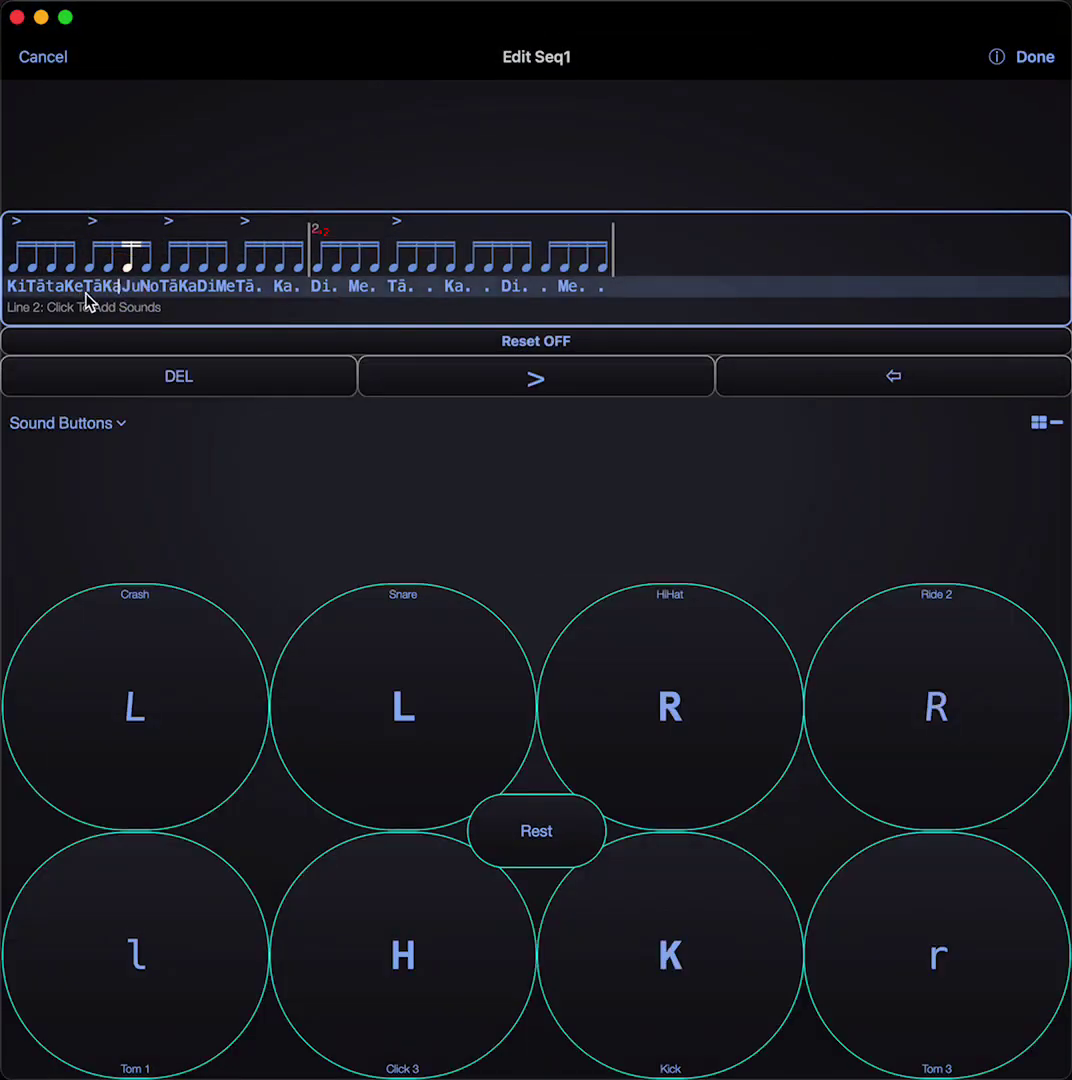
left_click(103, 423)
left_click(252, 488)
left_click(60, 423)
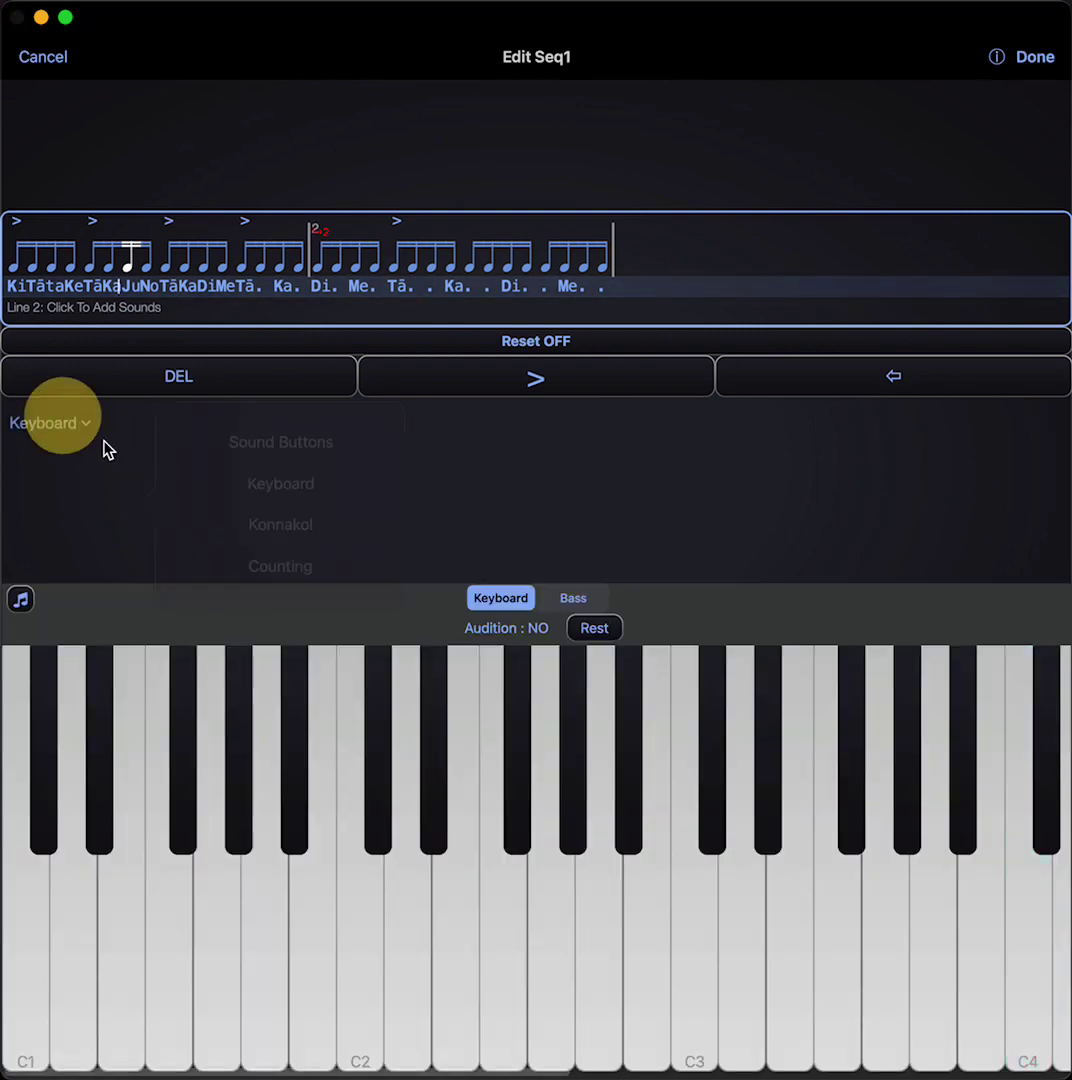
left_click(270, 524)
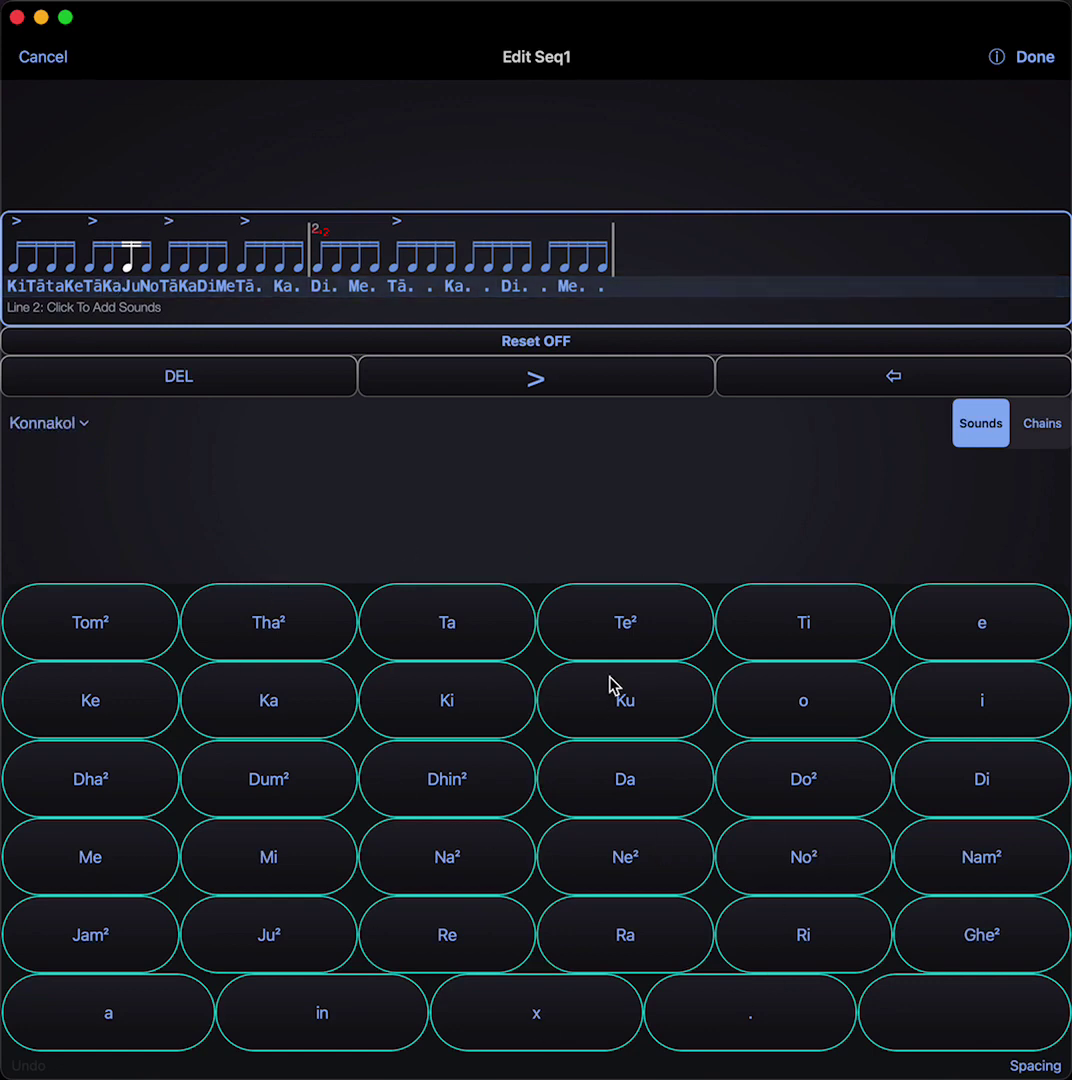
Step: Browse the ready-made Konnakol syllable chains, then close the Seq1 editor
left_click(1037, 430)
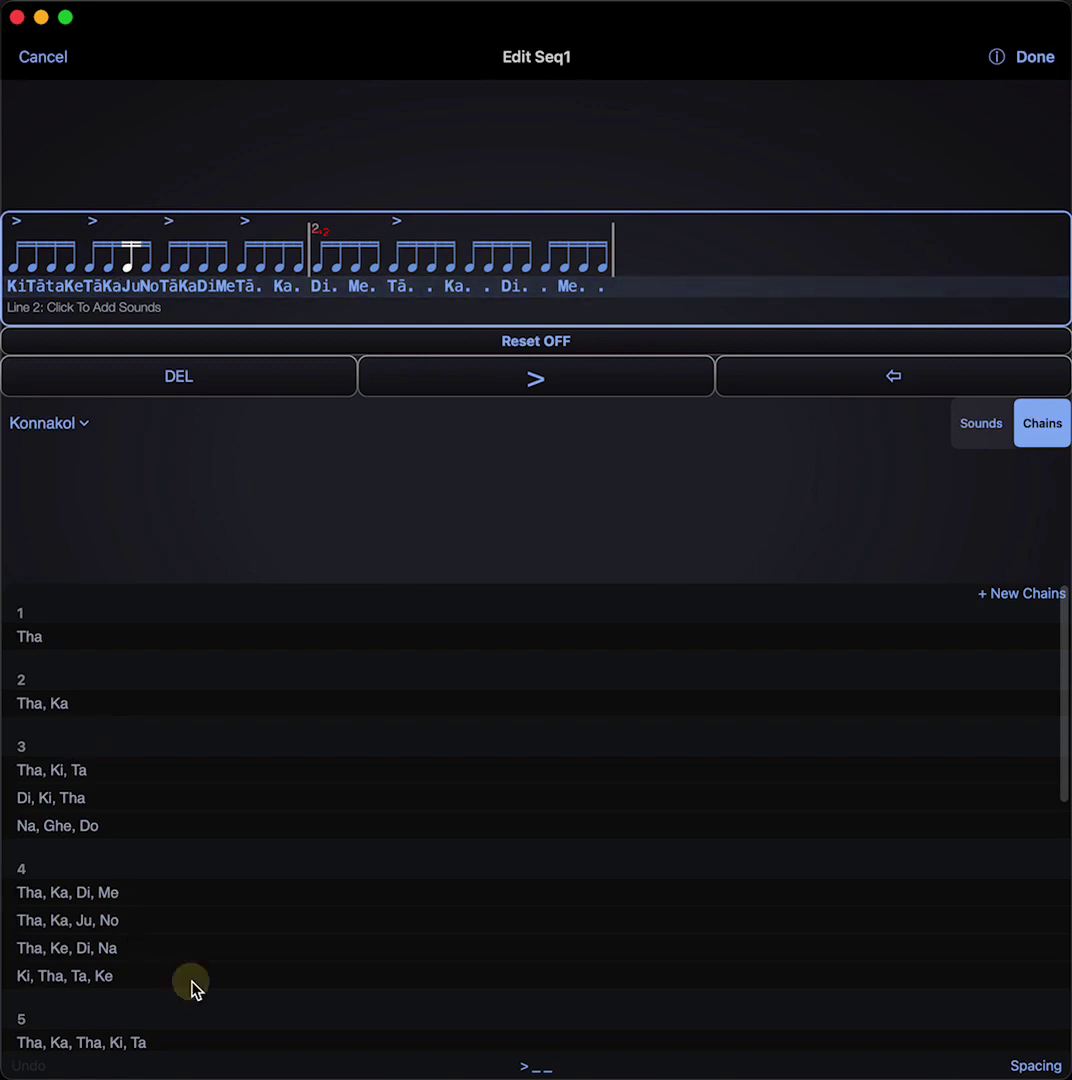
scroll(198, 889, "down", 5)
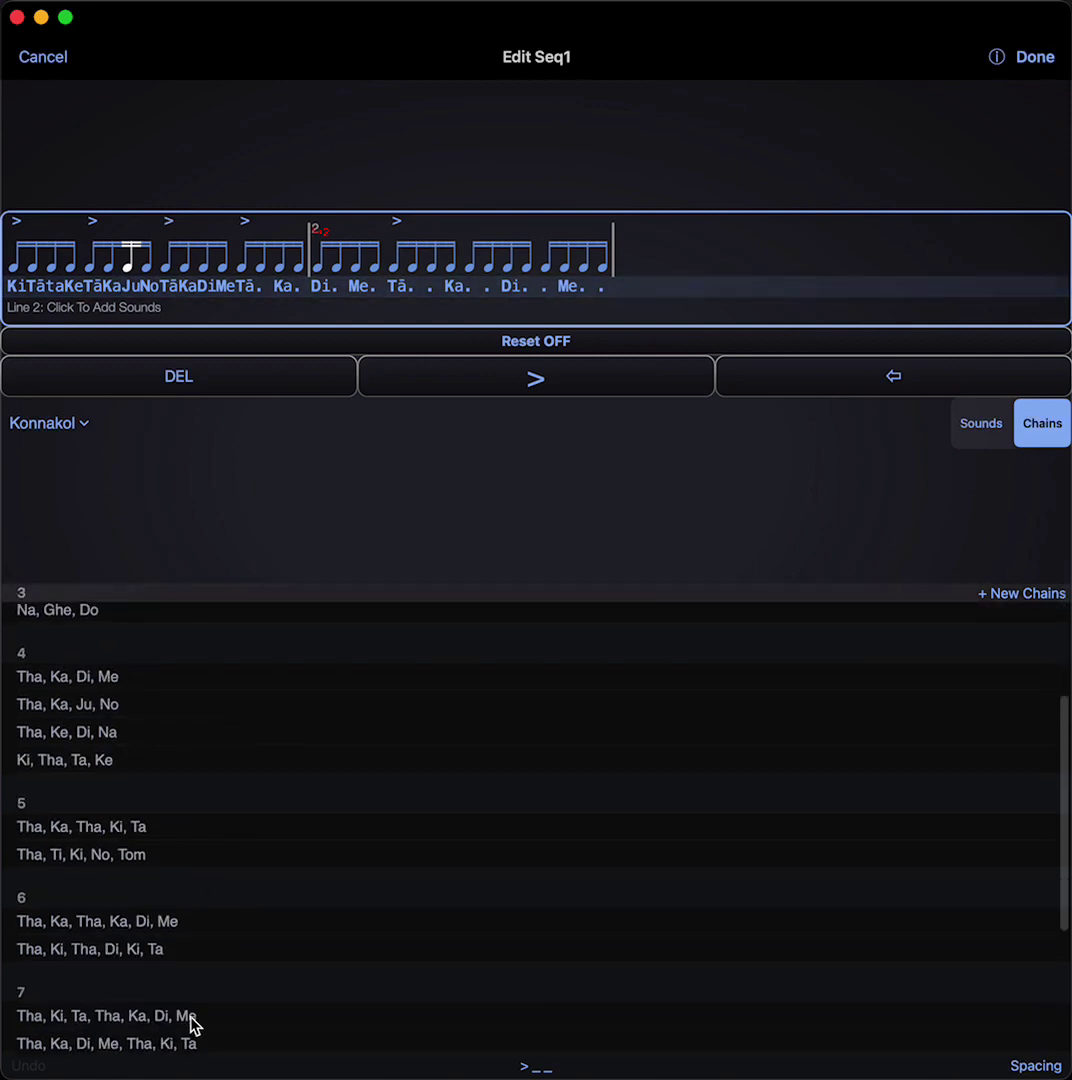
scroll(190, 1022, "down", 2)
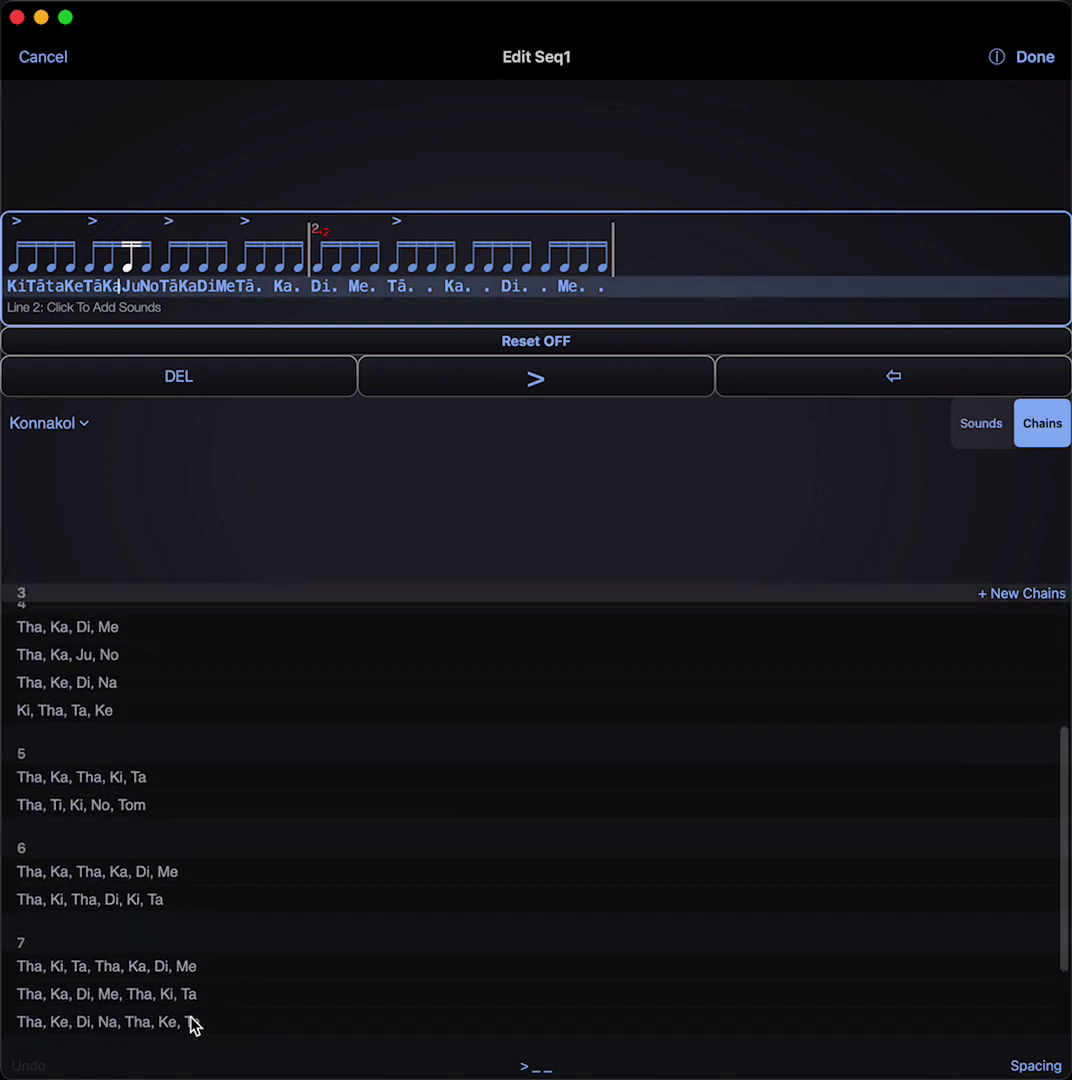
left_click(1036, 58)
Step: Switch from Konnakol Entry to playing the Funky Drummer preset with the presets list hidden
left_click(402, 818)
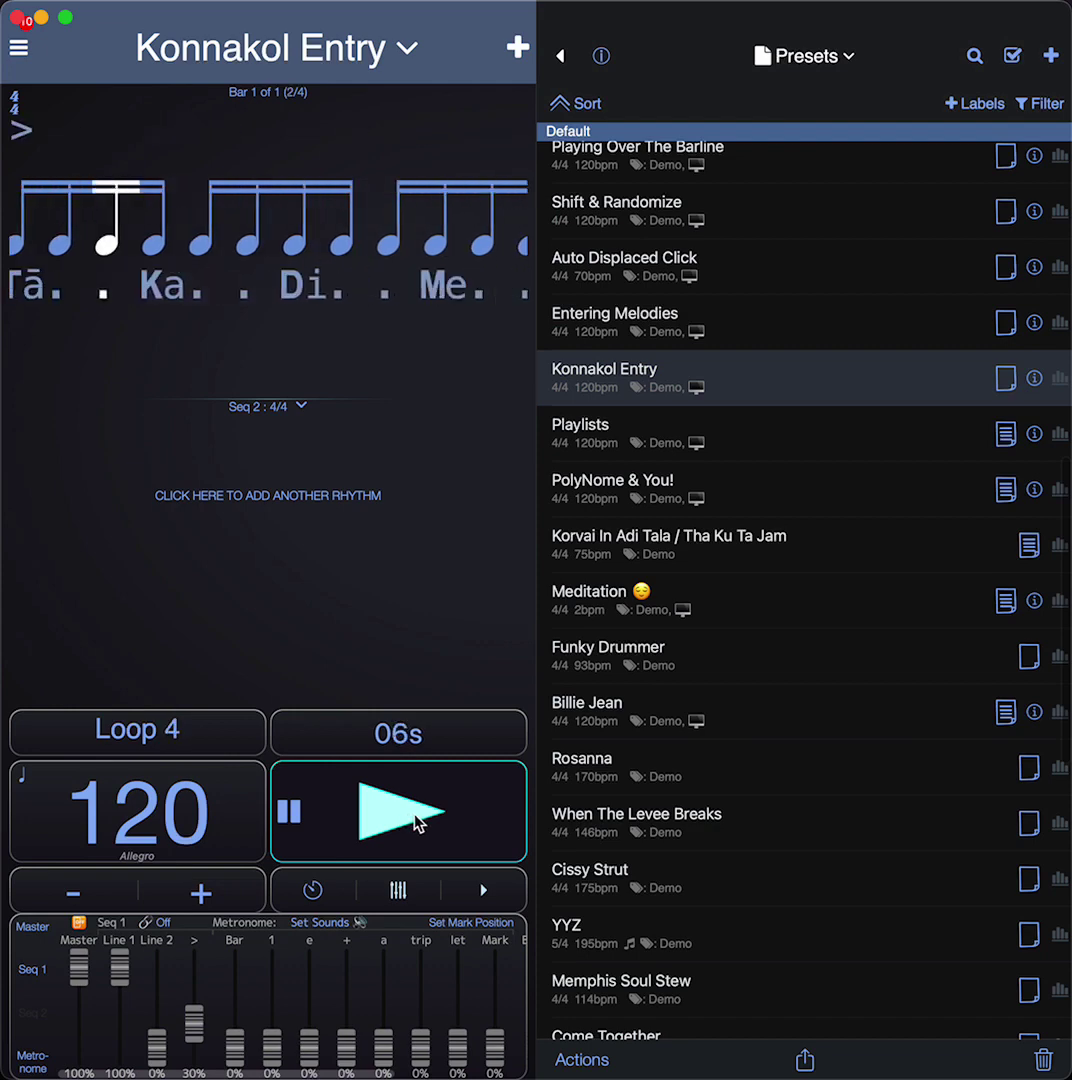
left_click(418, 823)
scroll(937, 820, "down", 3)
left_click(760, 522)
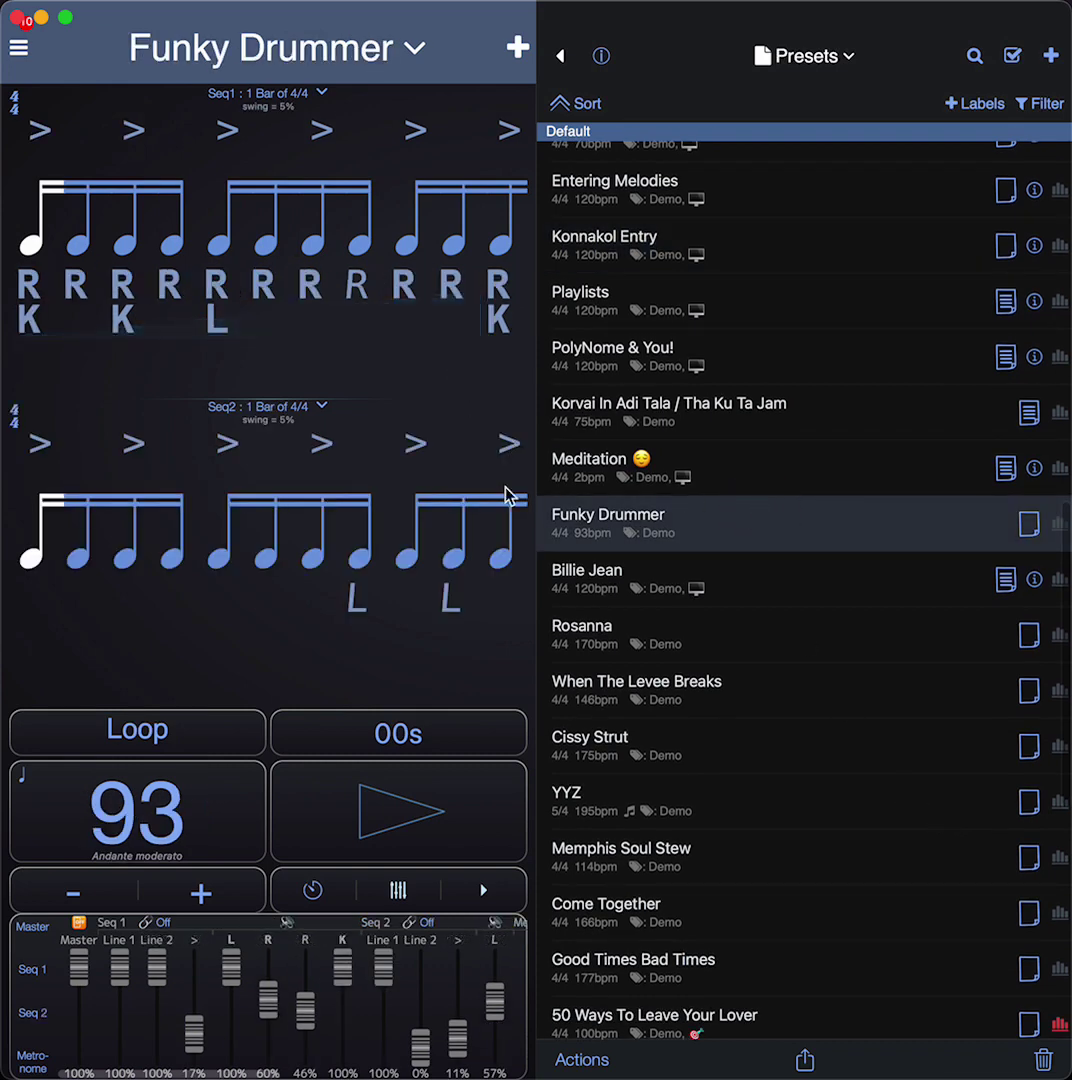
left_click(479, 805)
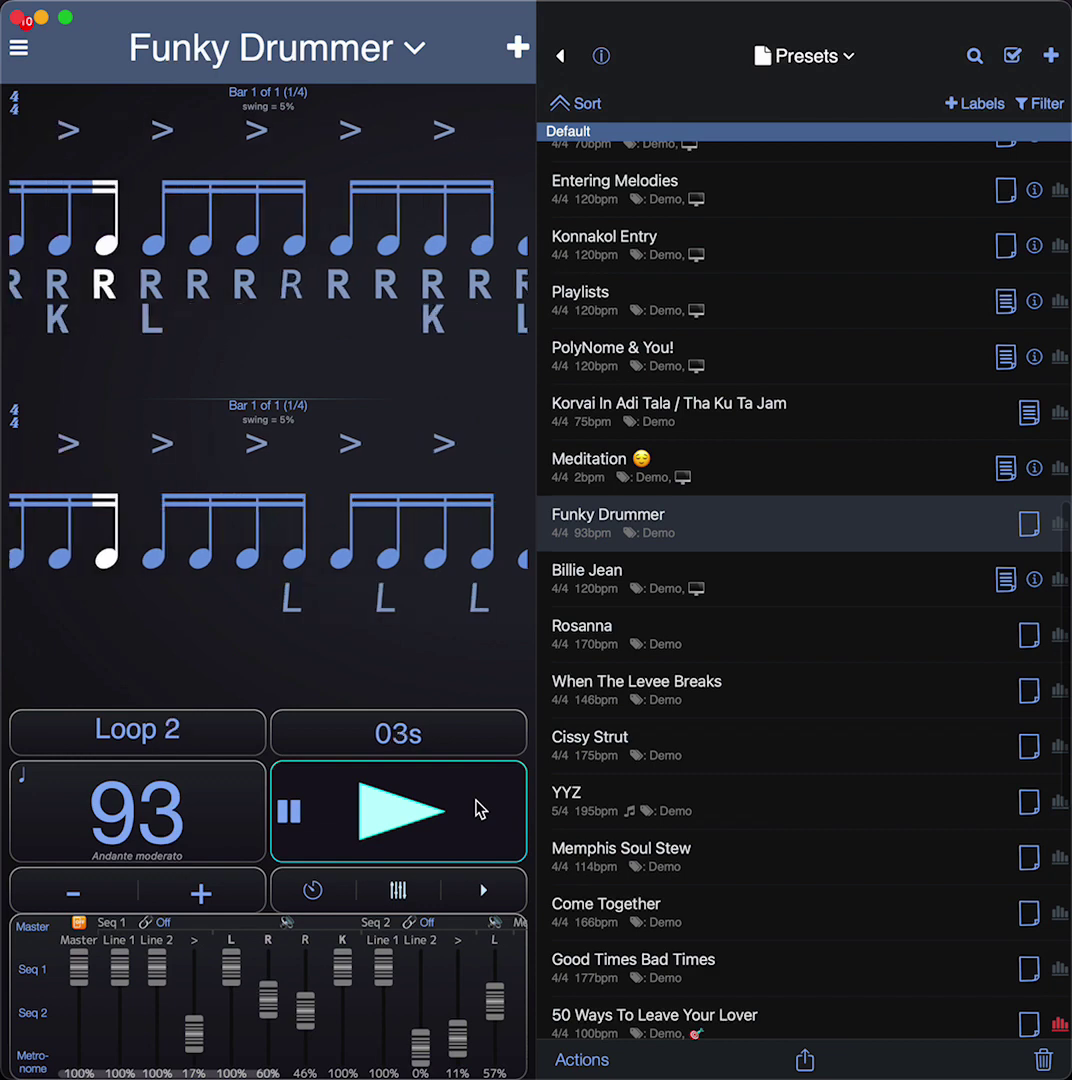
left_click(486, 889)
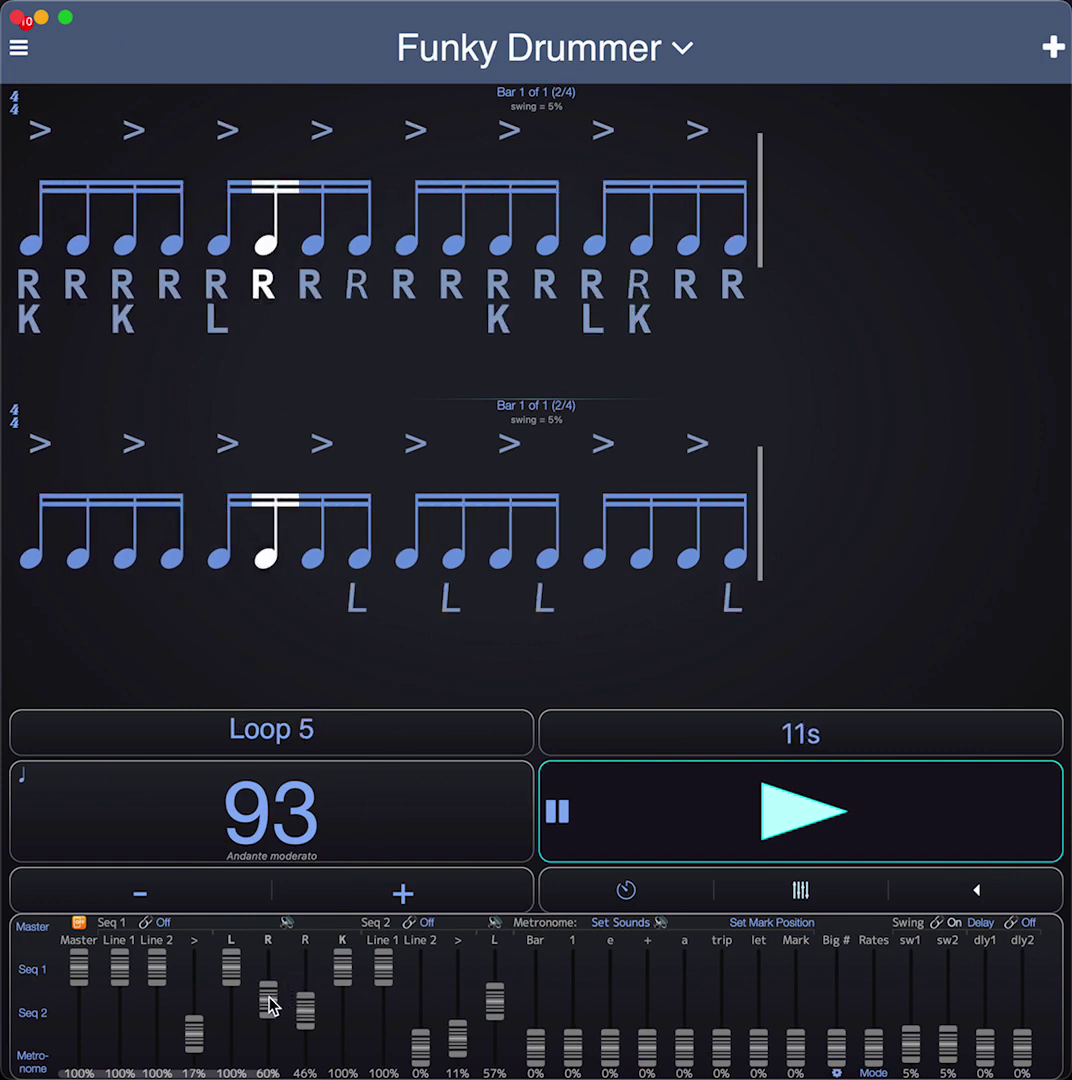
Step: Rebalance Seq 1's R sounds, then set Seq 1's L to 87% and Seq 2's L to 43%
mouse_move(270, 1003)
left_mouse_down()
mouse_move(266, 1058)
mouse_move(306, 1051)
mouse_move(305, 1062)
mouse_move(270, 1052)
mouse_move(277, 980)
left_mouse_up()
left_click_drag(306, 1043, 313, 998)
left_click_drag(231, 971, 231, 1048)
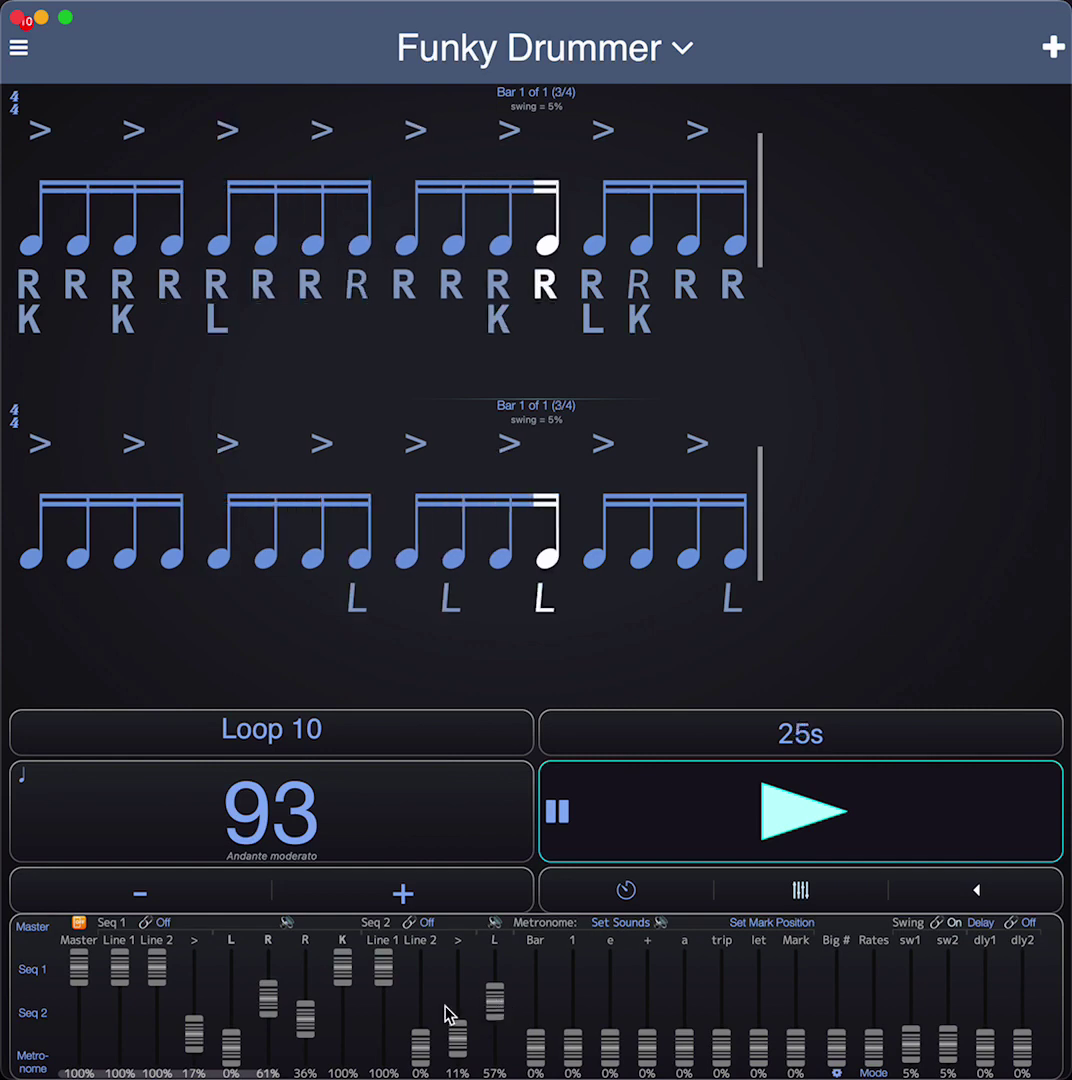
left_click_drag(231, 1057, 229, 959)
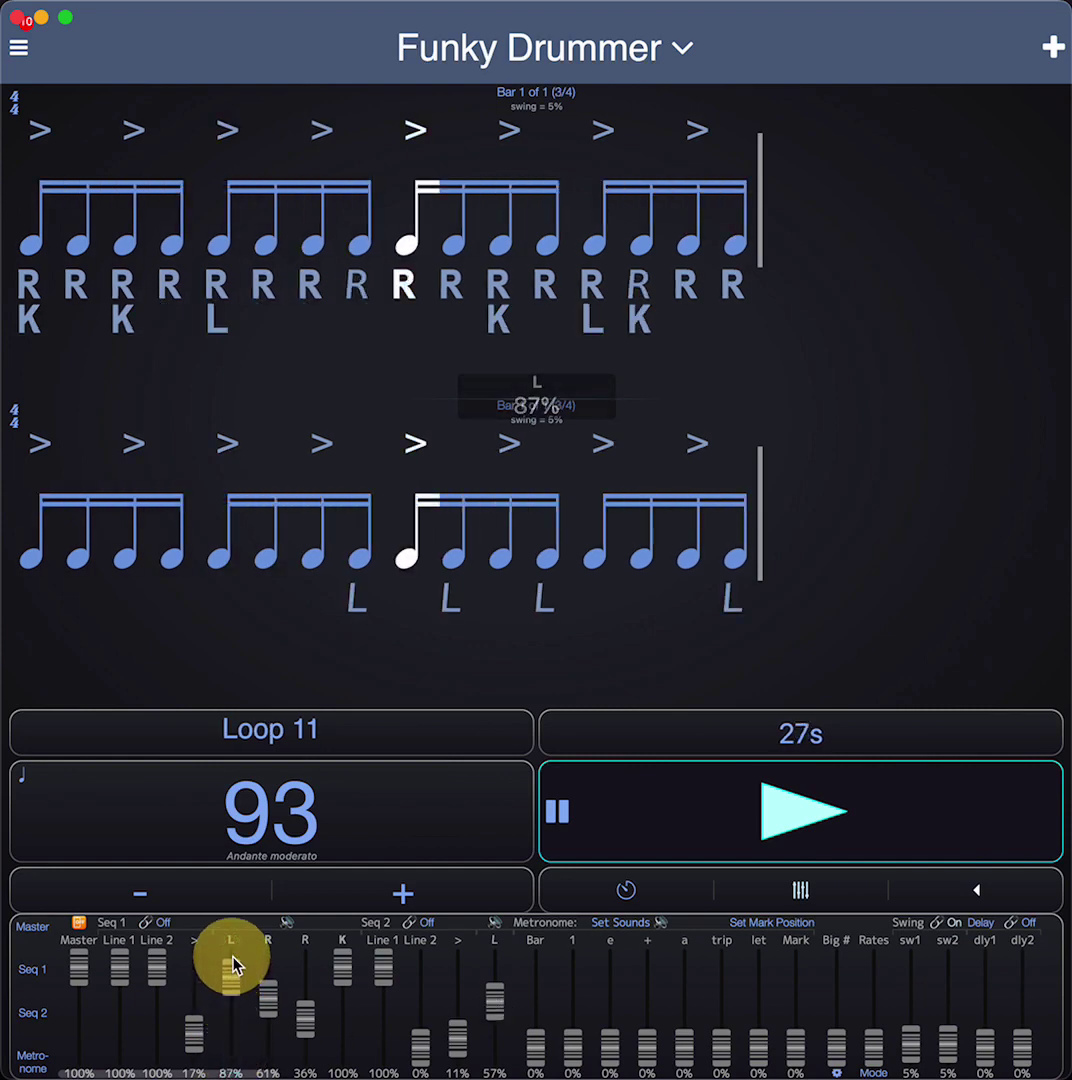
left_click_drag(495, 1010, 489, 1060)
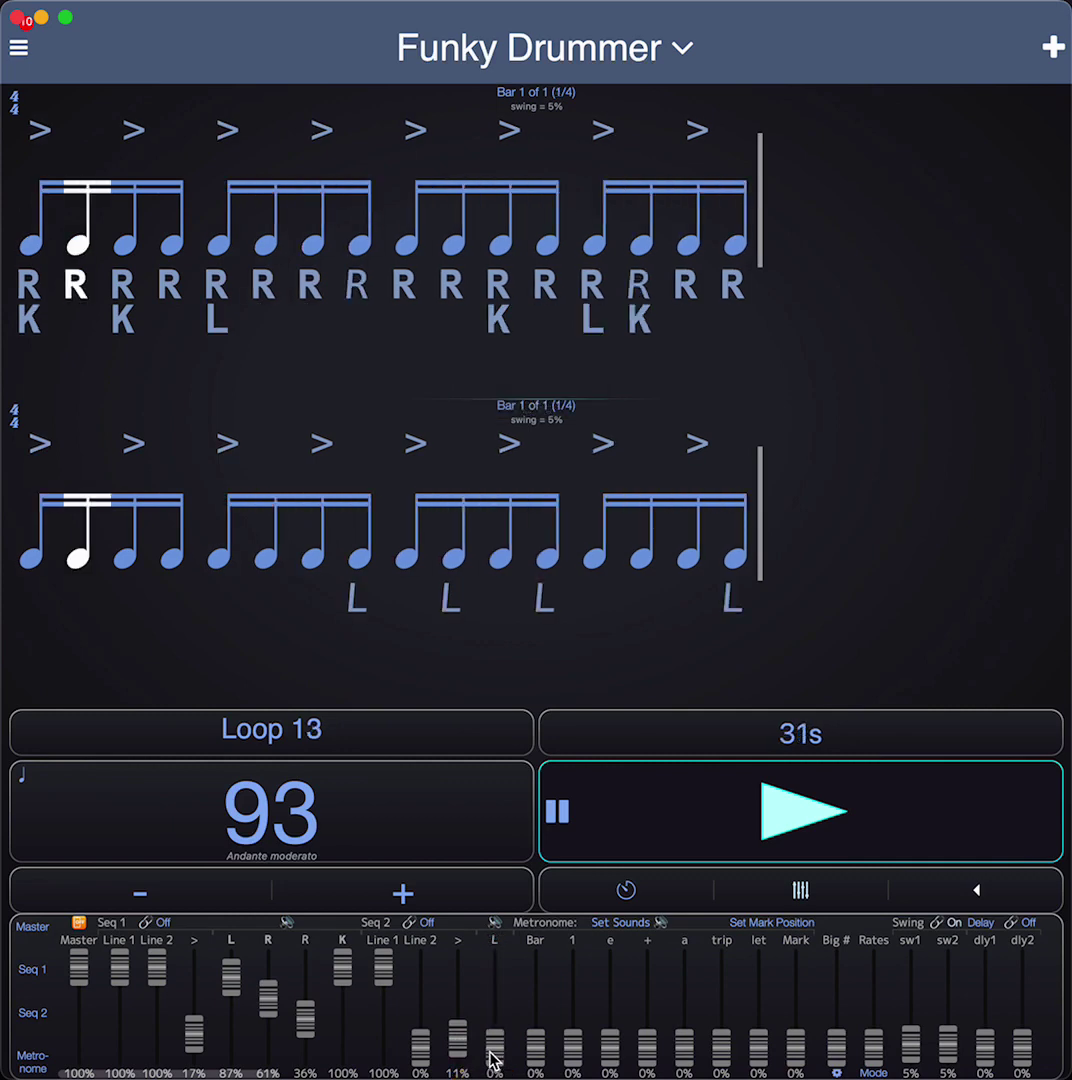
left_click_drag(497, 1060, 497, 988)
Step: Try triplet swing on both sequences, remove it again, and stop playback
left_click(910, 1041)
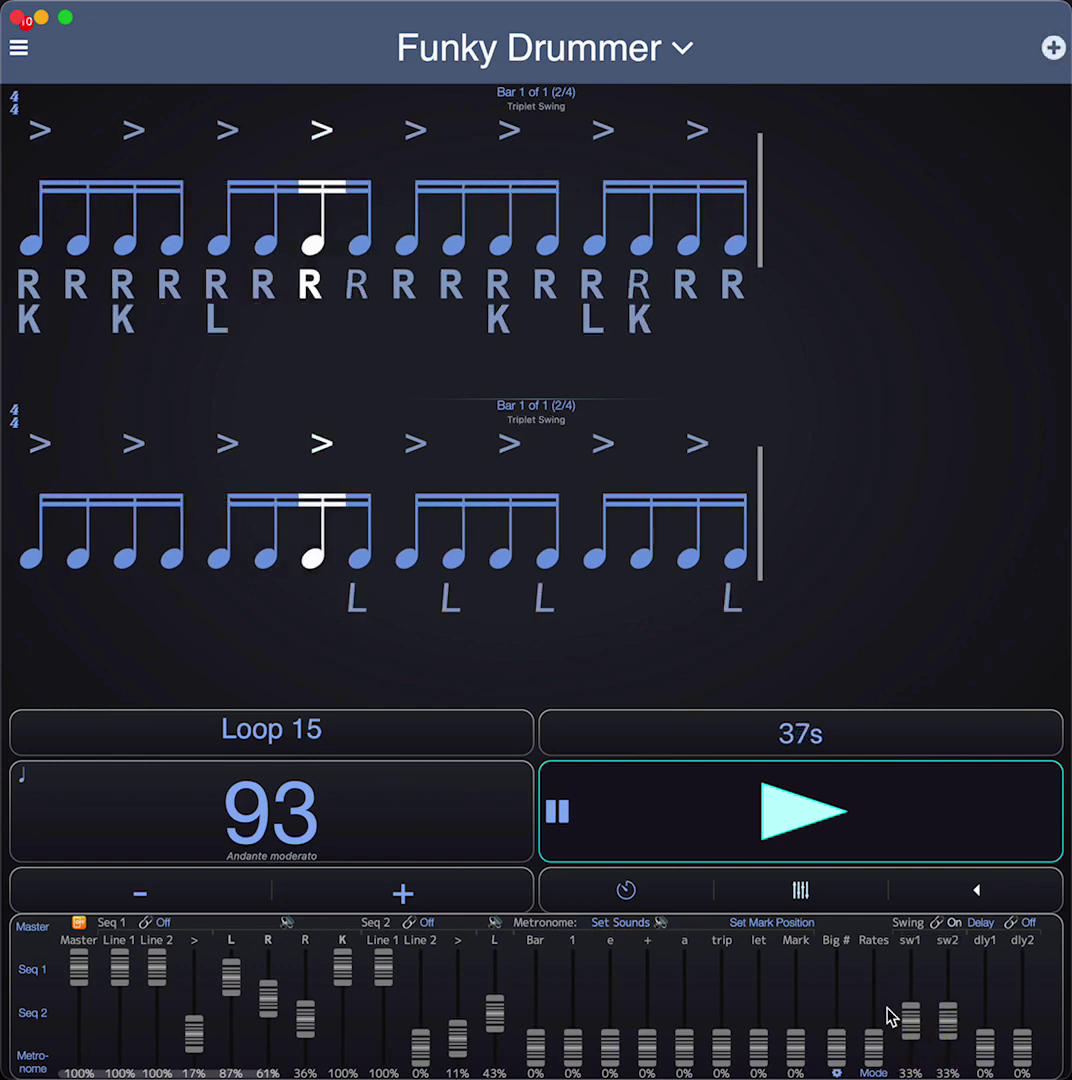
left_click_drag(913, 1035, 913, 1075)
left_click(913, 822)
Step: Load and audition Billie Jean, discarding the unsaved Funky Drummer edits
left_click(960, 885)
scroll(782, 658, "down", 1)
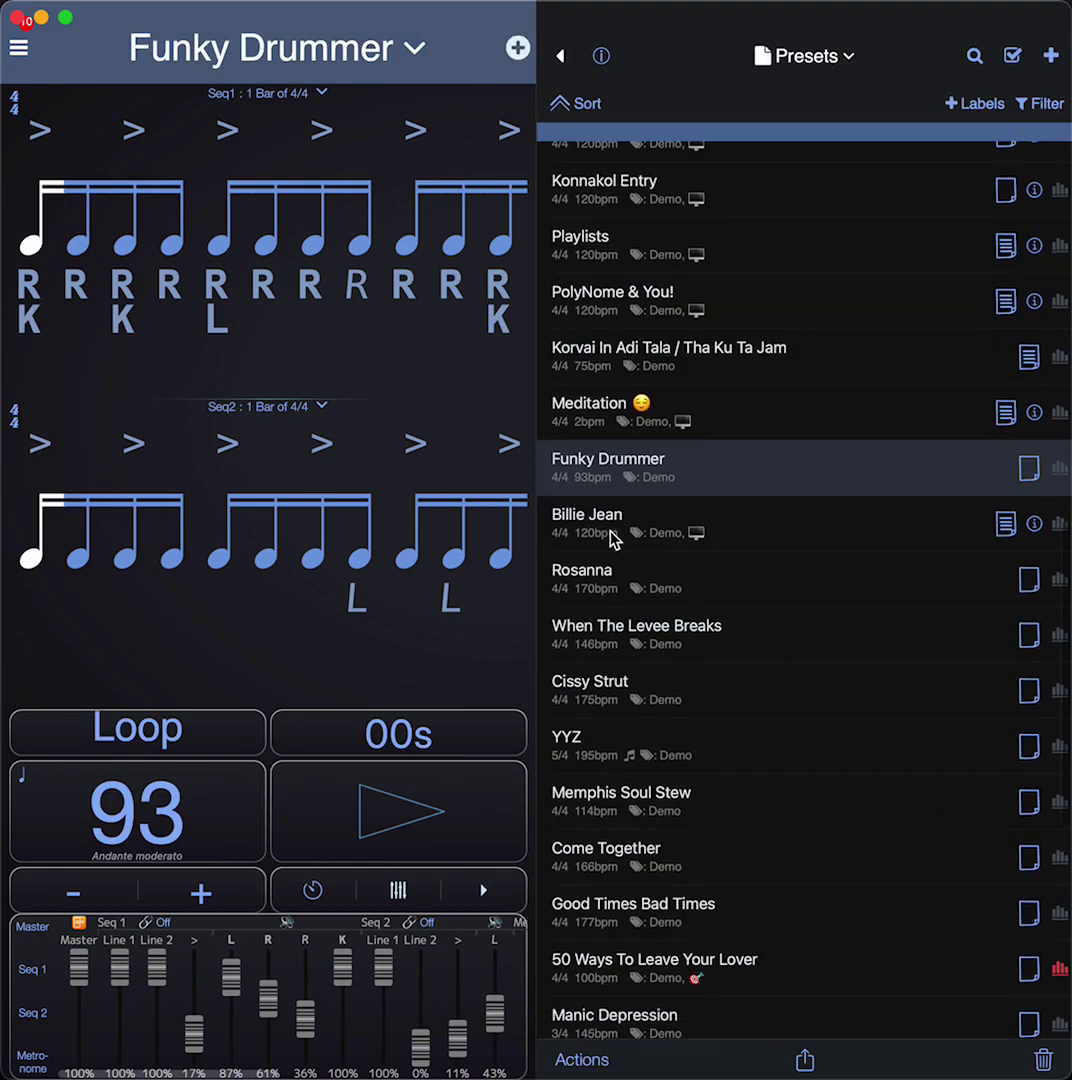
left_click(660, 478)
left_click(494, 568)
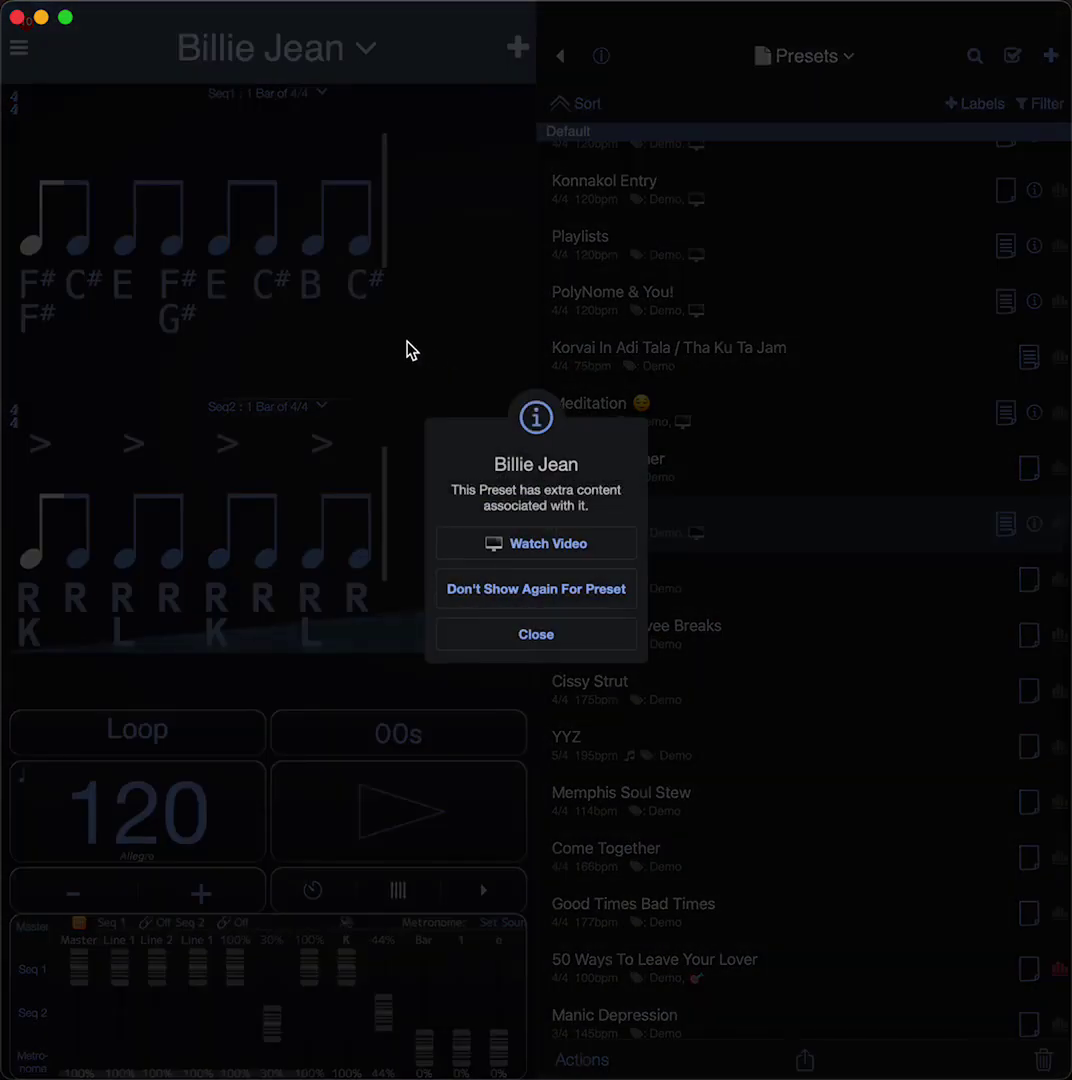
left_click(549, 646)
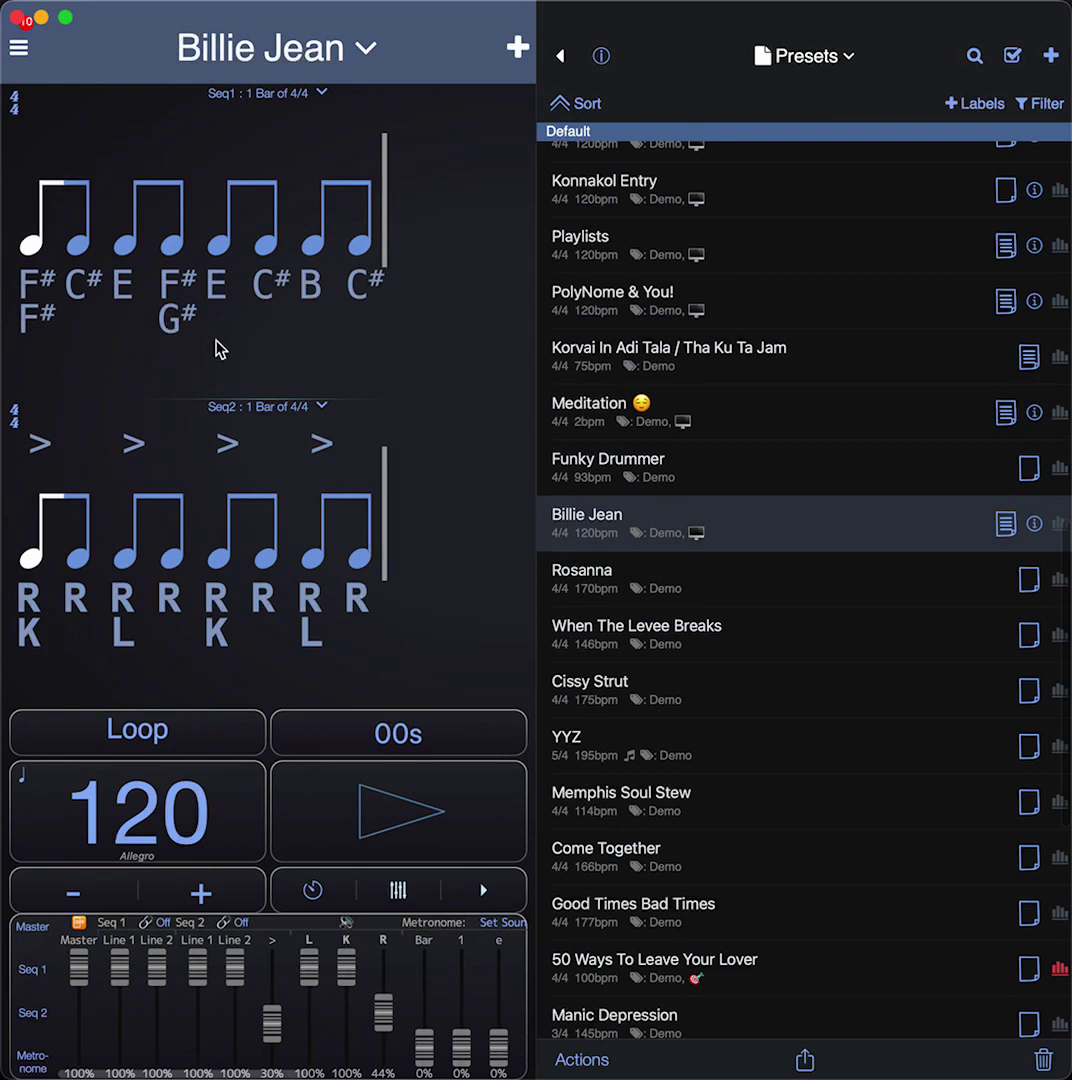
left_click(464, 807)
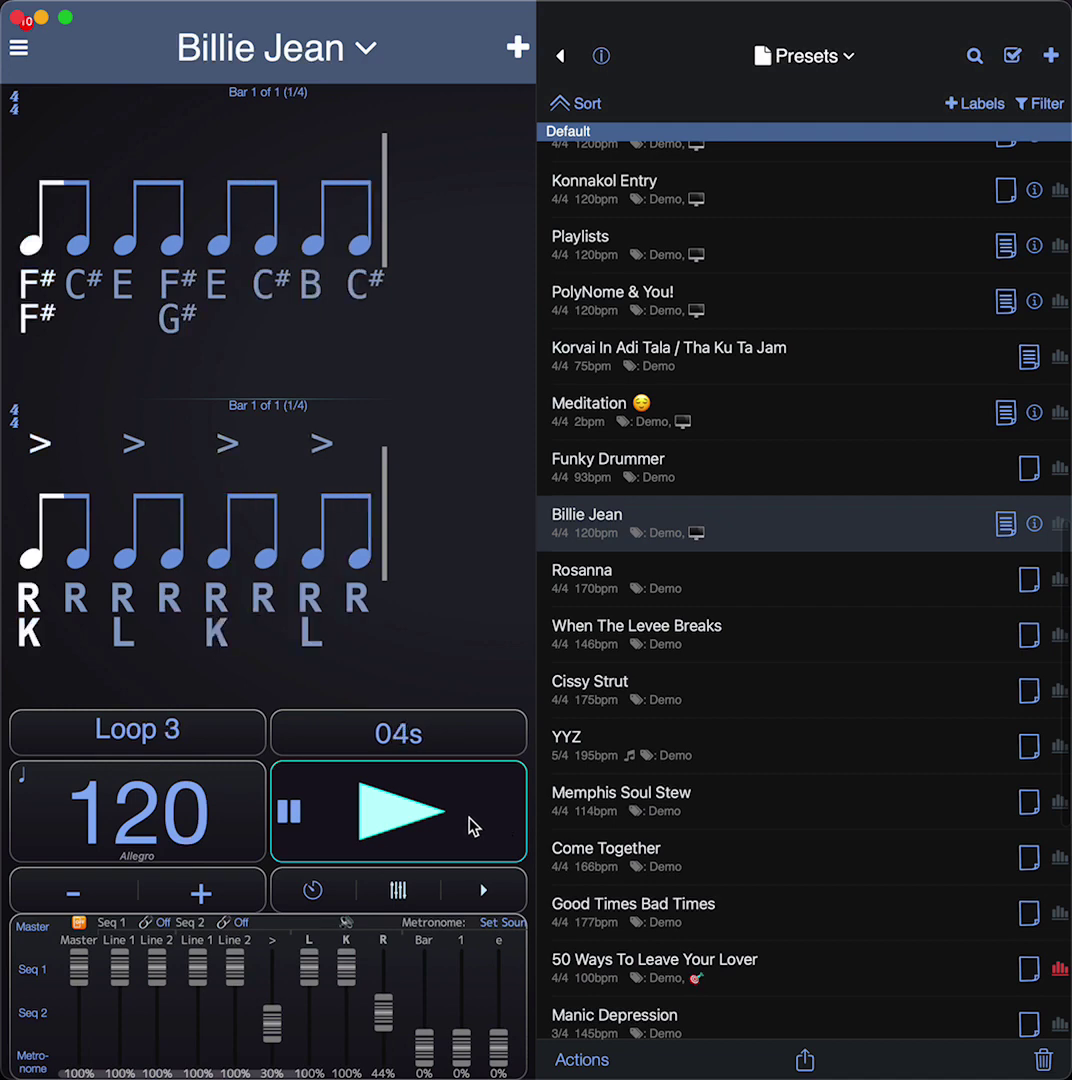
left_click(480, 825)
Step: Play the Rosanna preset at 170 bpm with the metronome expanded to the full window
left_click(647, 583)
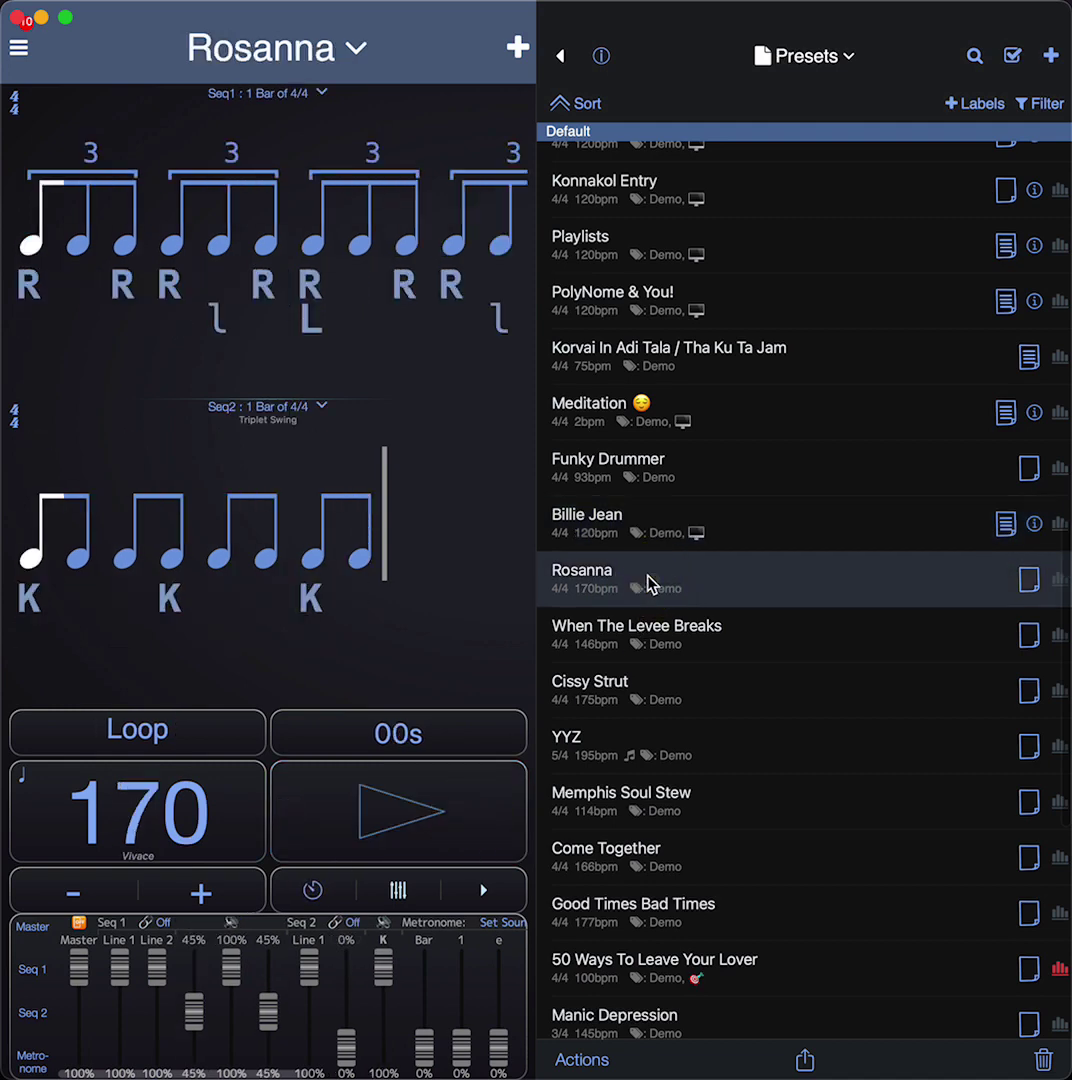
left_click(451, 786)
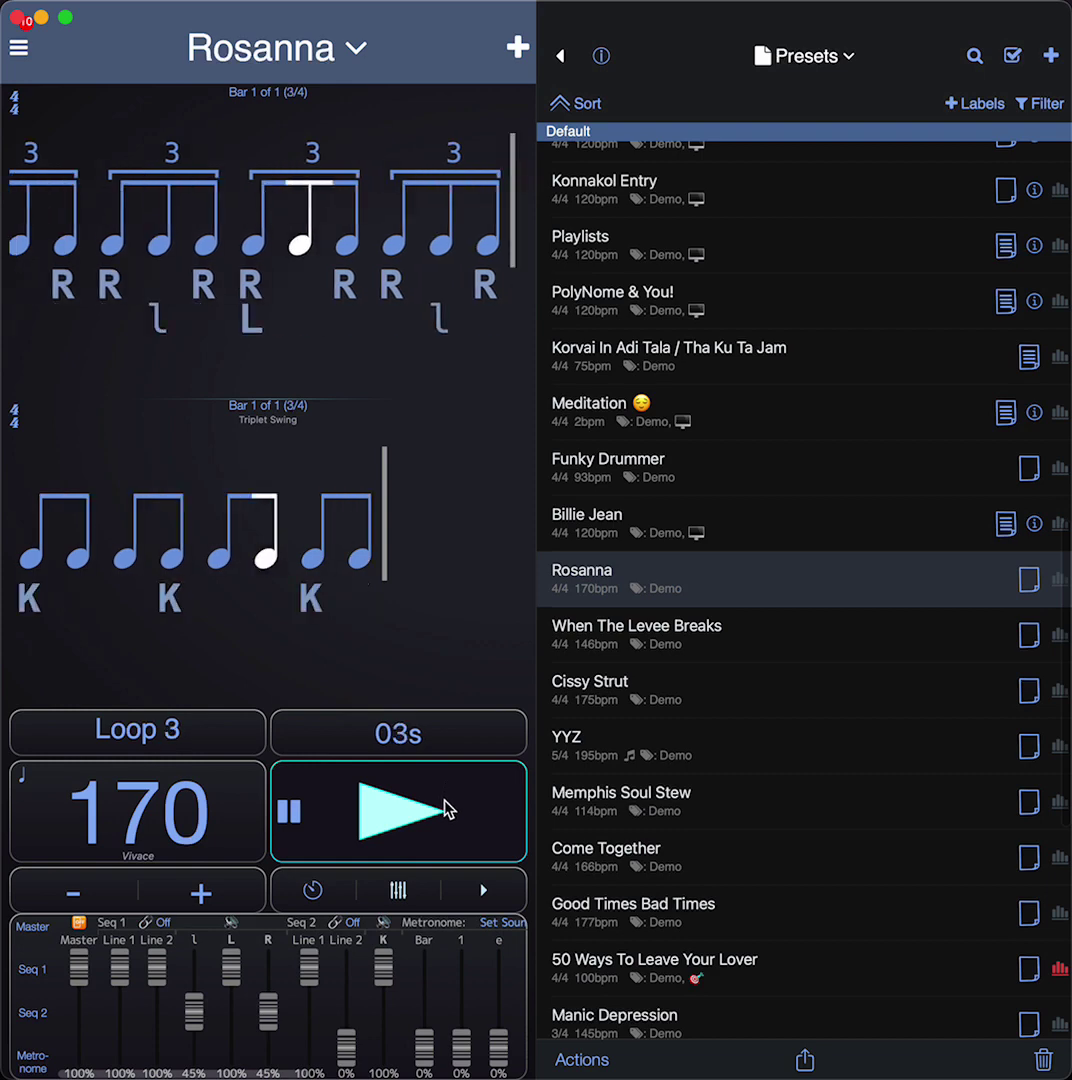
left_click(499, 912)
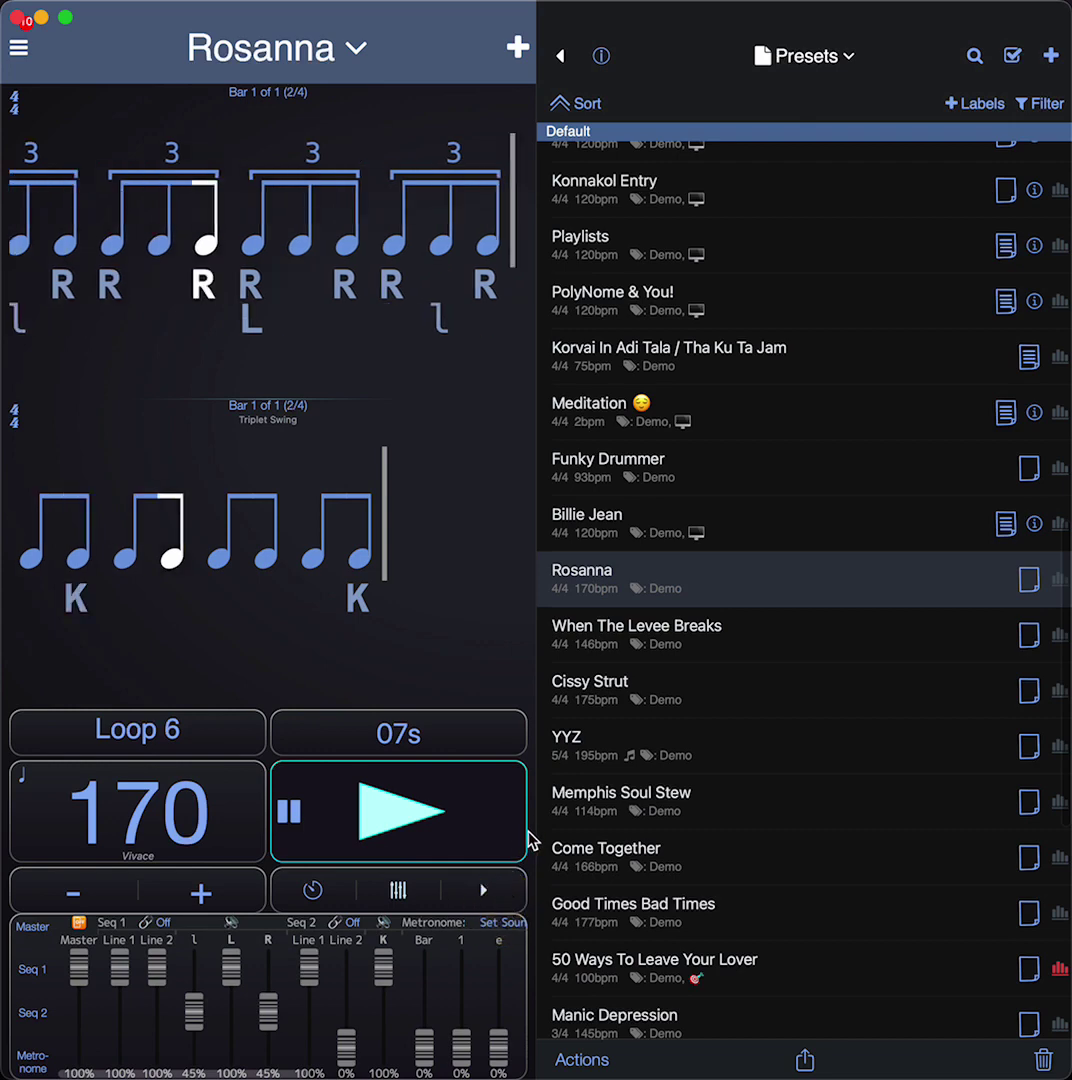
left_click(499, 891)
left_click(453, 232)
Step: In Seq 1's sound picker, browse the slots and try the 808, 909, Kit JB and Kit sets
left_click(579, 226)
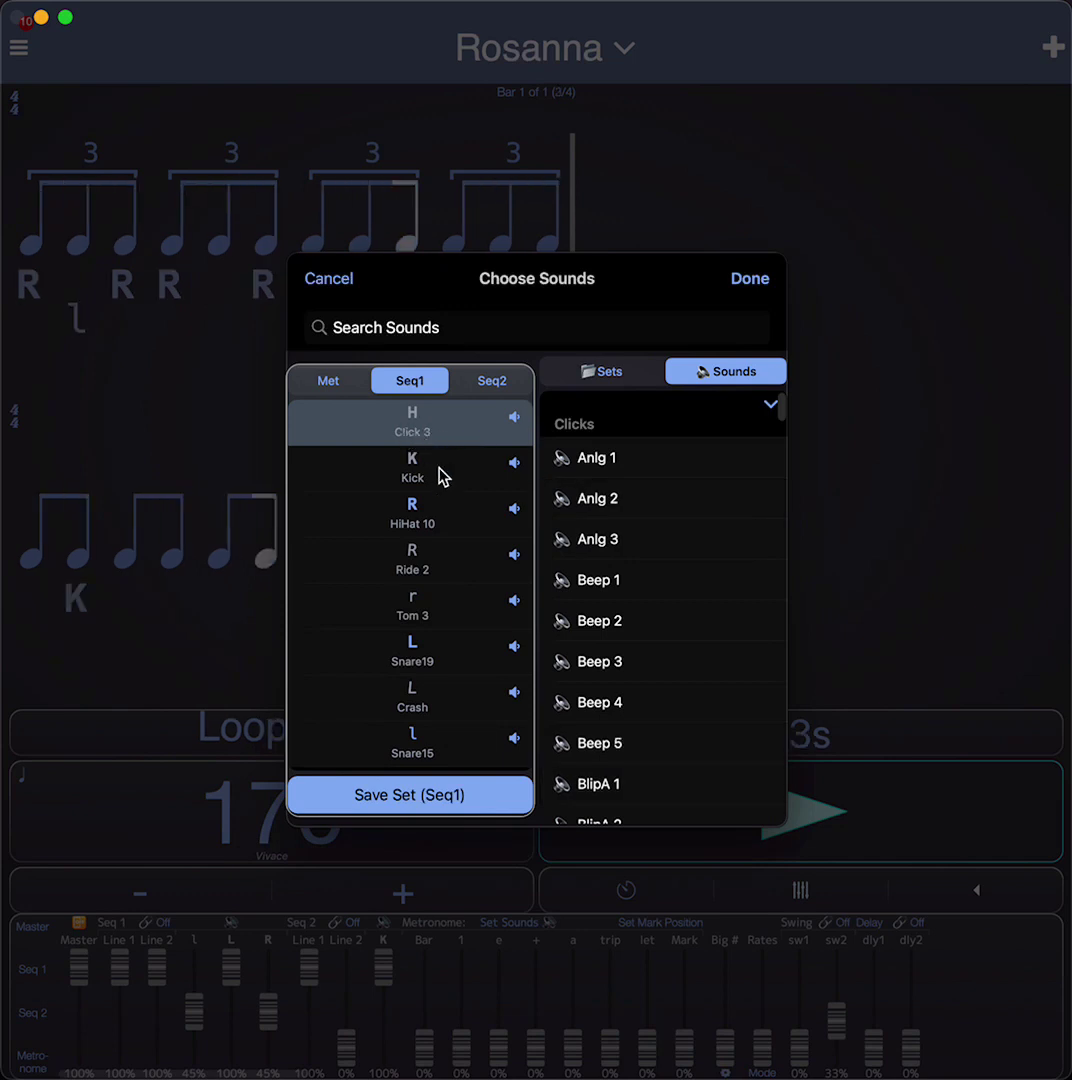
left_click(445, 476)
left_click(427, 513)
left_click(431, 658)
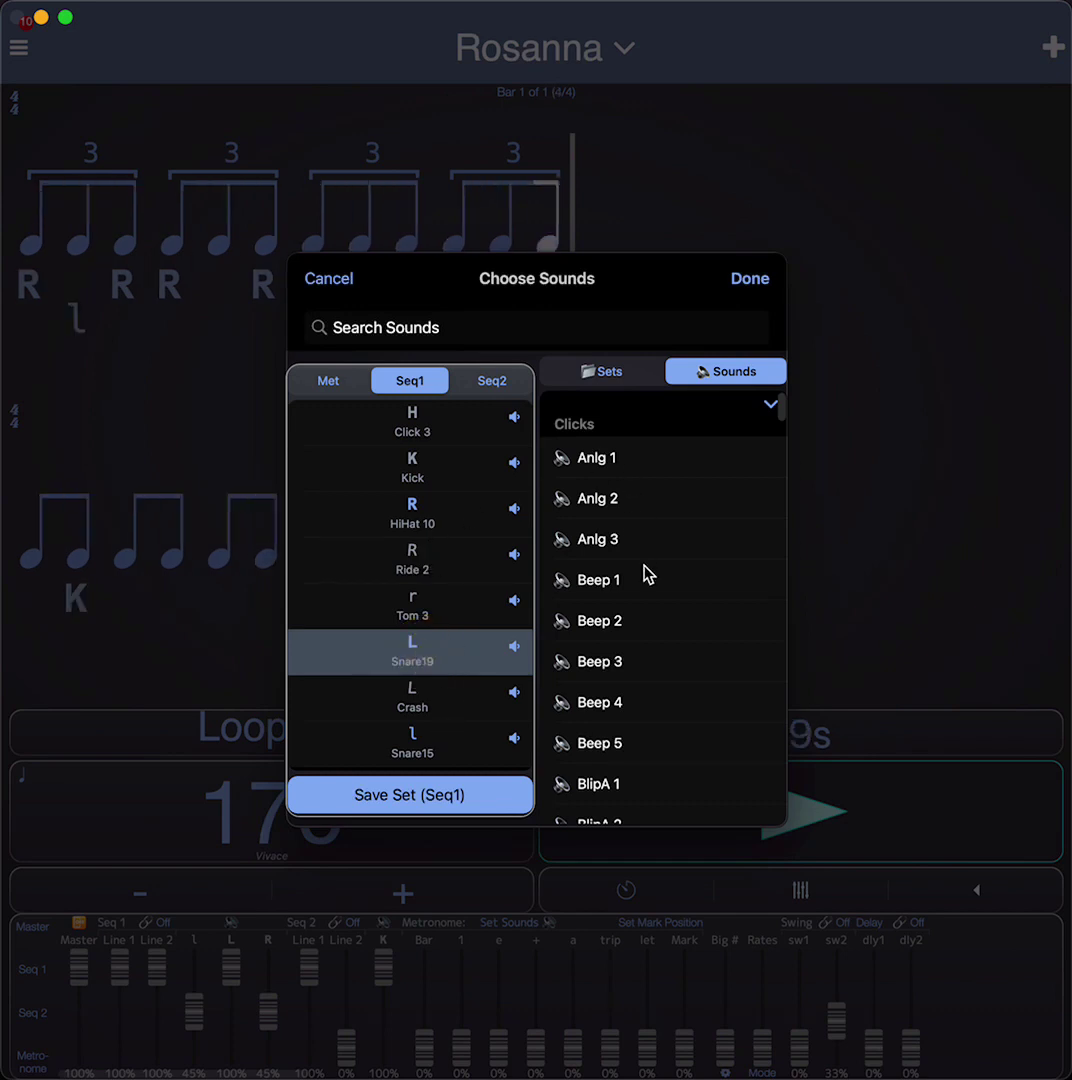
scroll(645, 573, "down", 15)
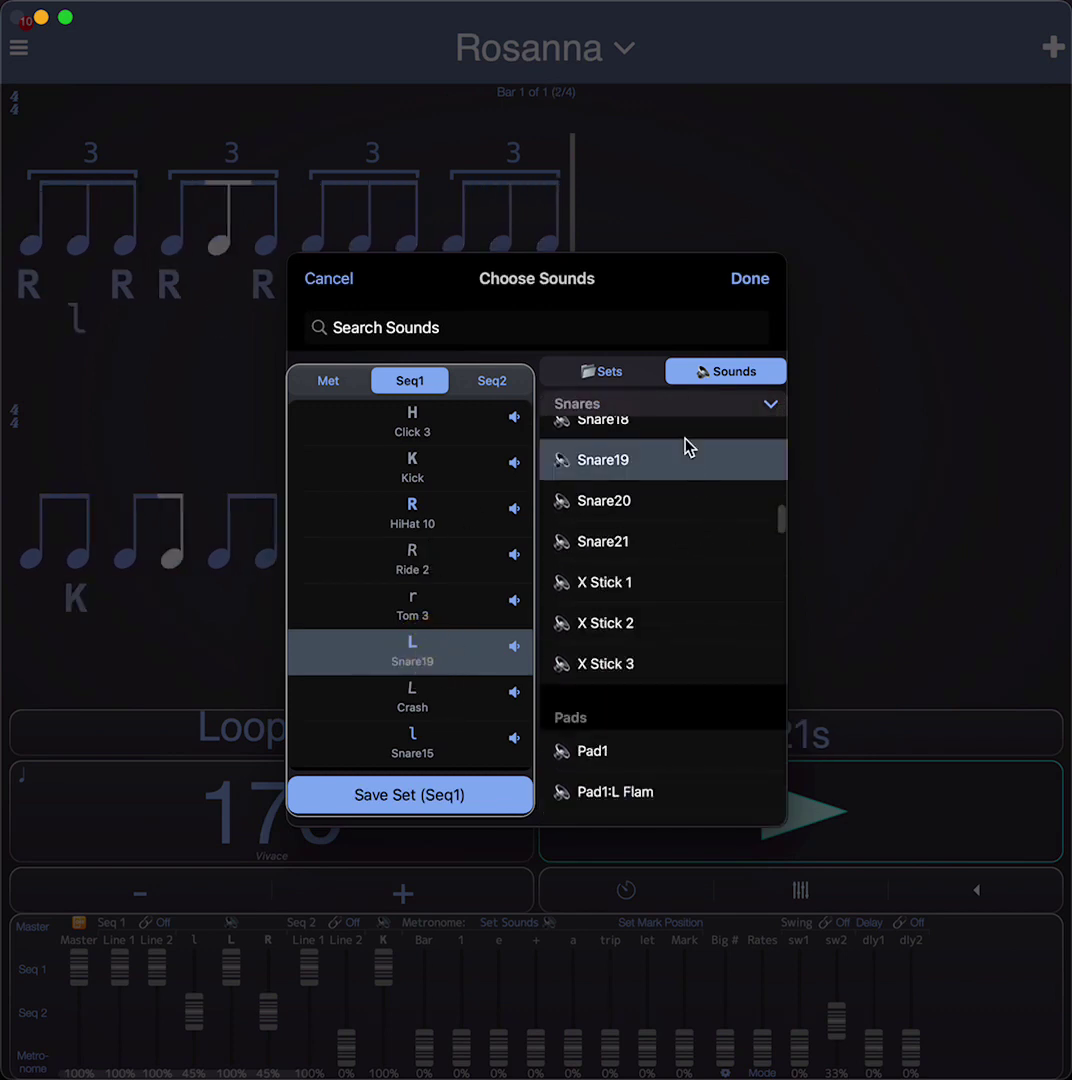
left_click(618, 374)
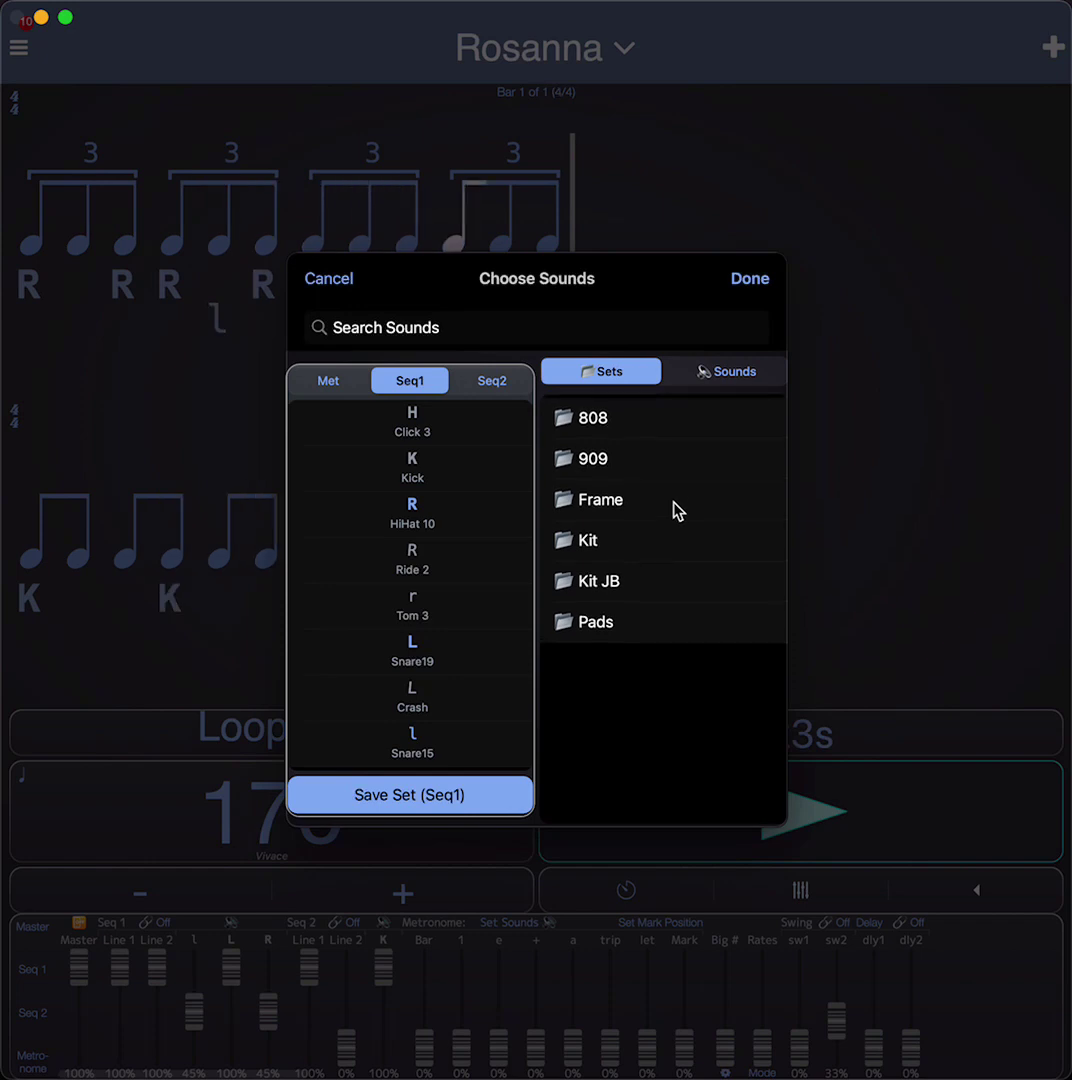
left_click(640, 428)
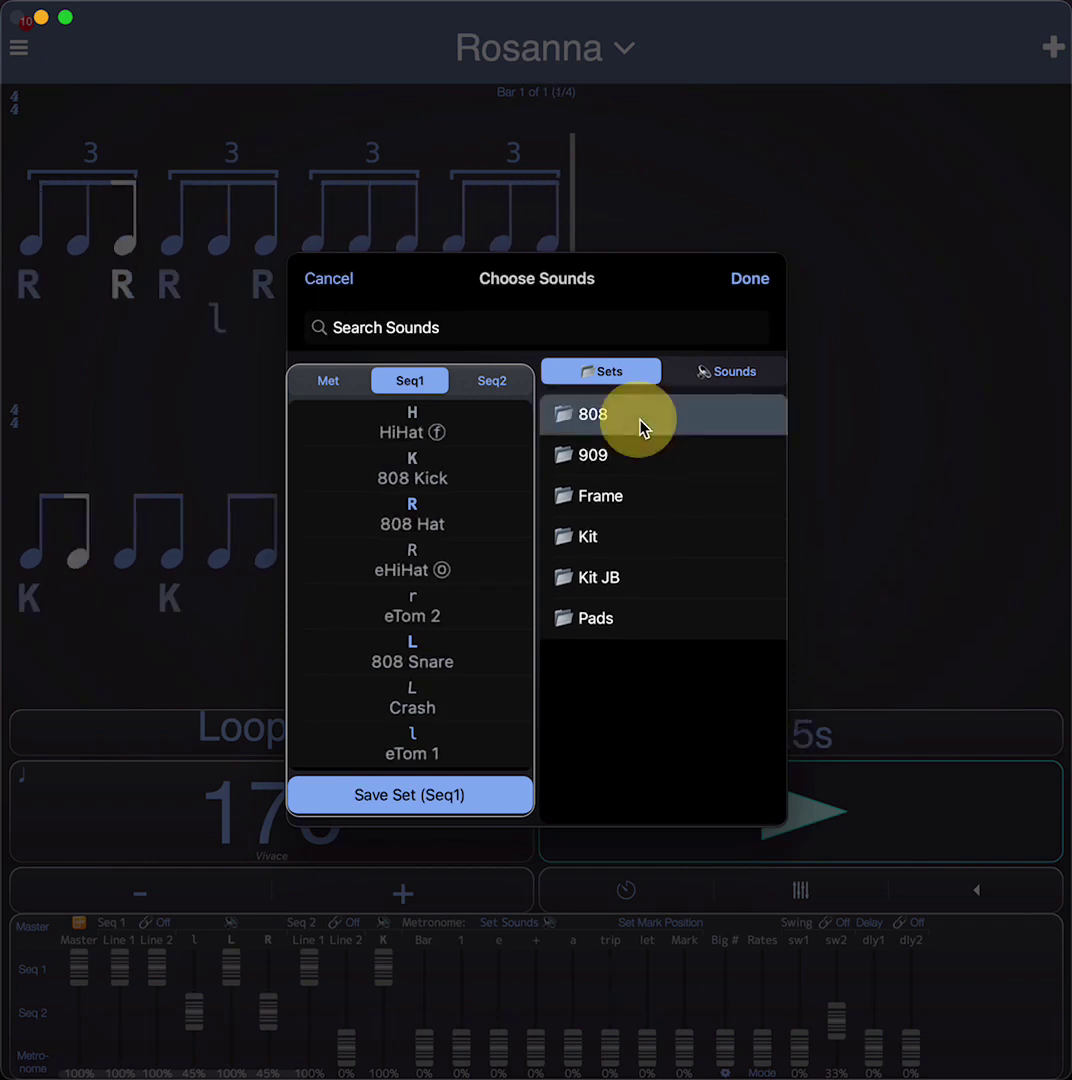
left_click(660, 466)
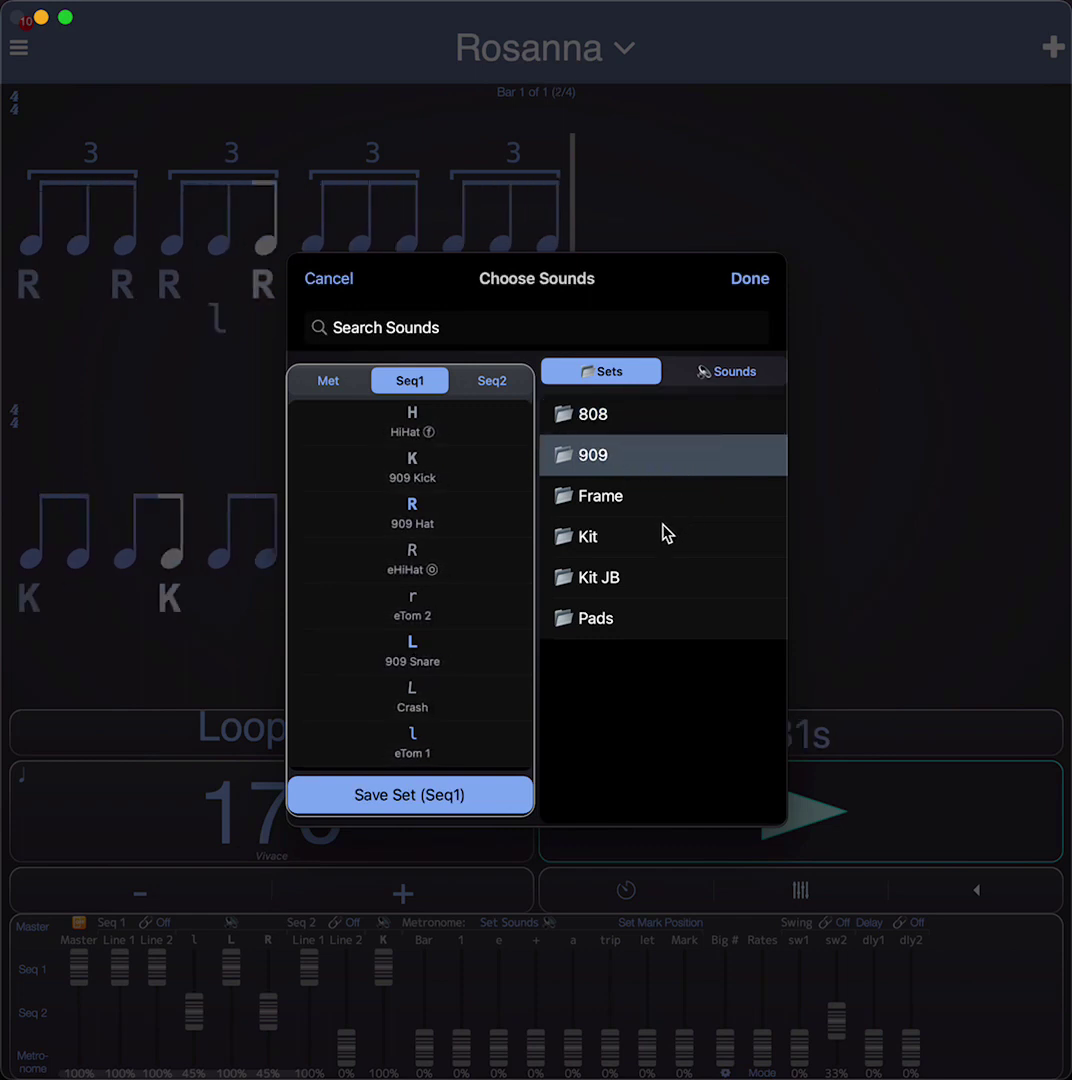
left_click(659, 581)
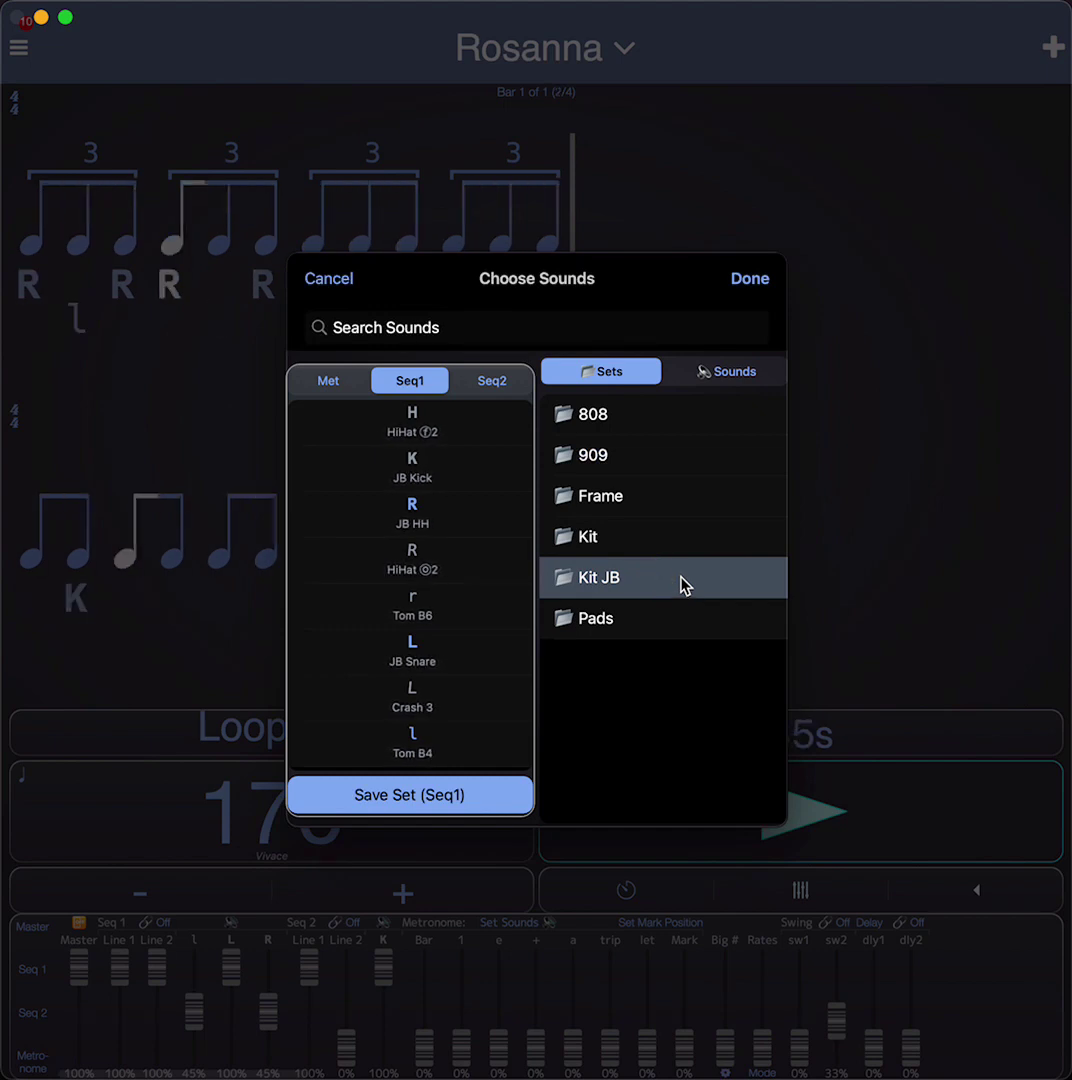
left_click(670, 547)
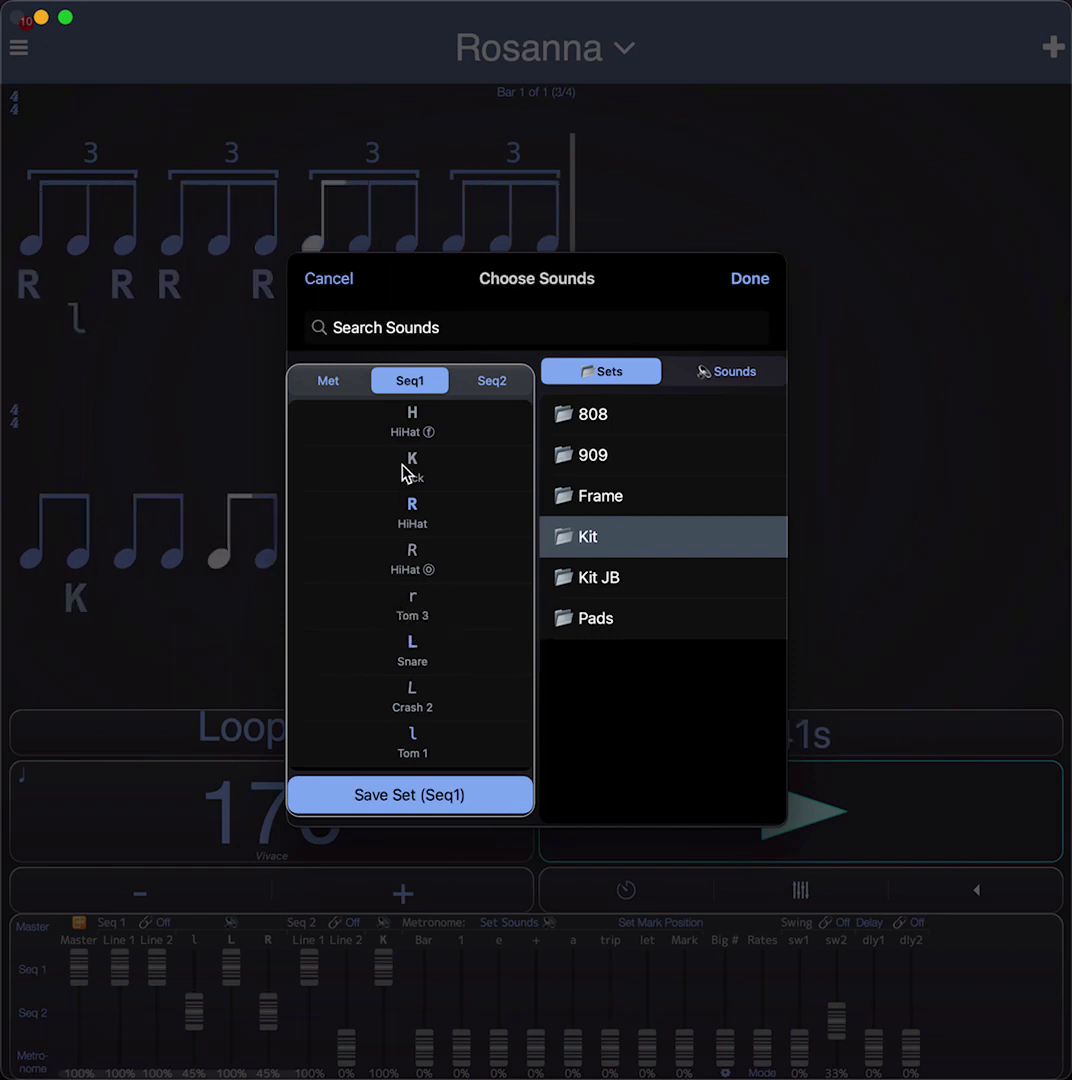
Step: Change the lowercase l stroke from Tom 1 to Snare and confirm the sound choices
left_click(429, 752)
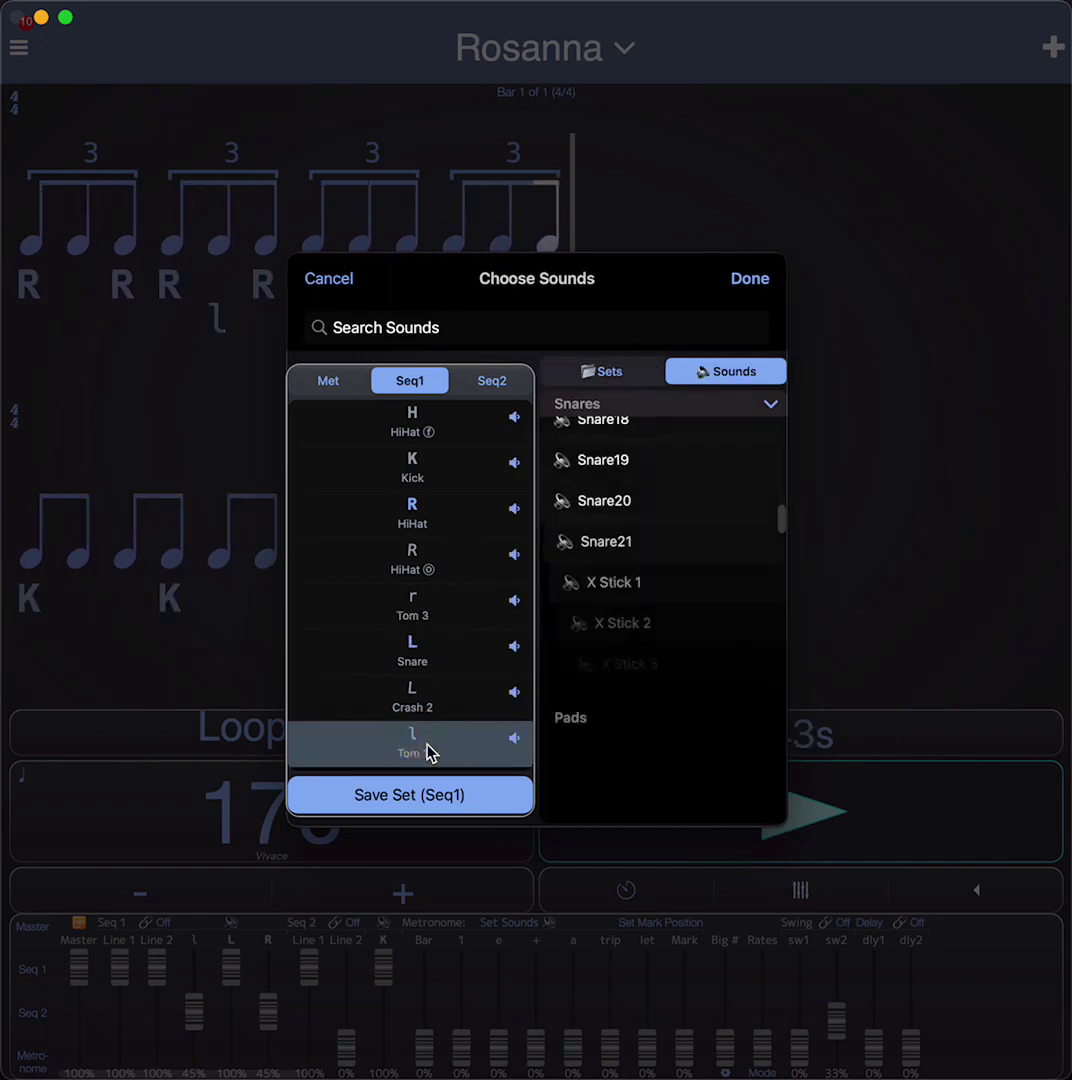
left_click(513, 646)
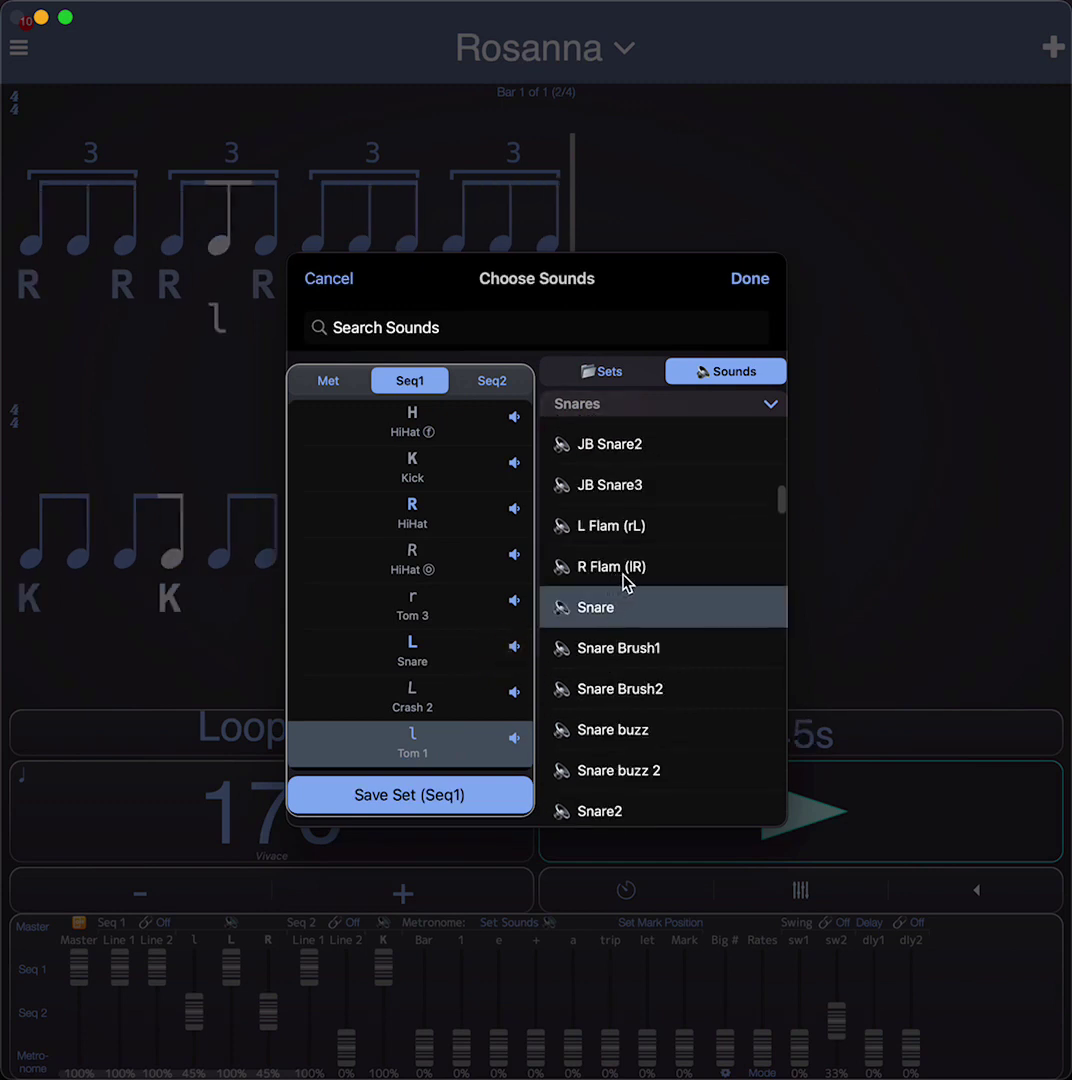
left_click(621, 610)
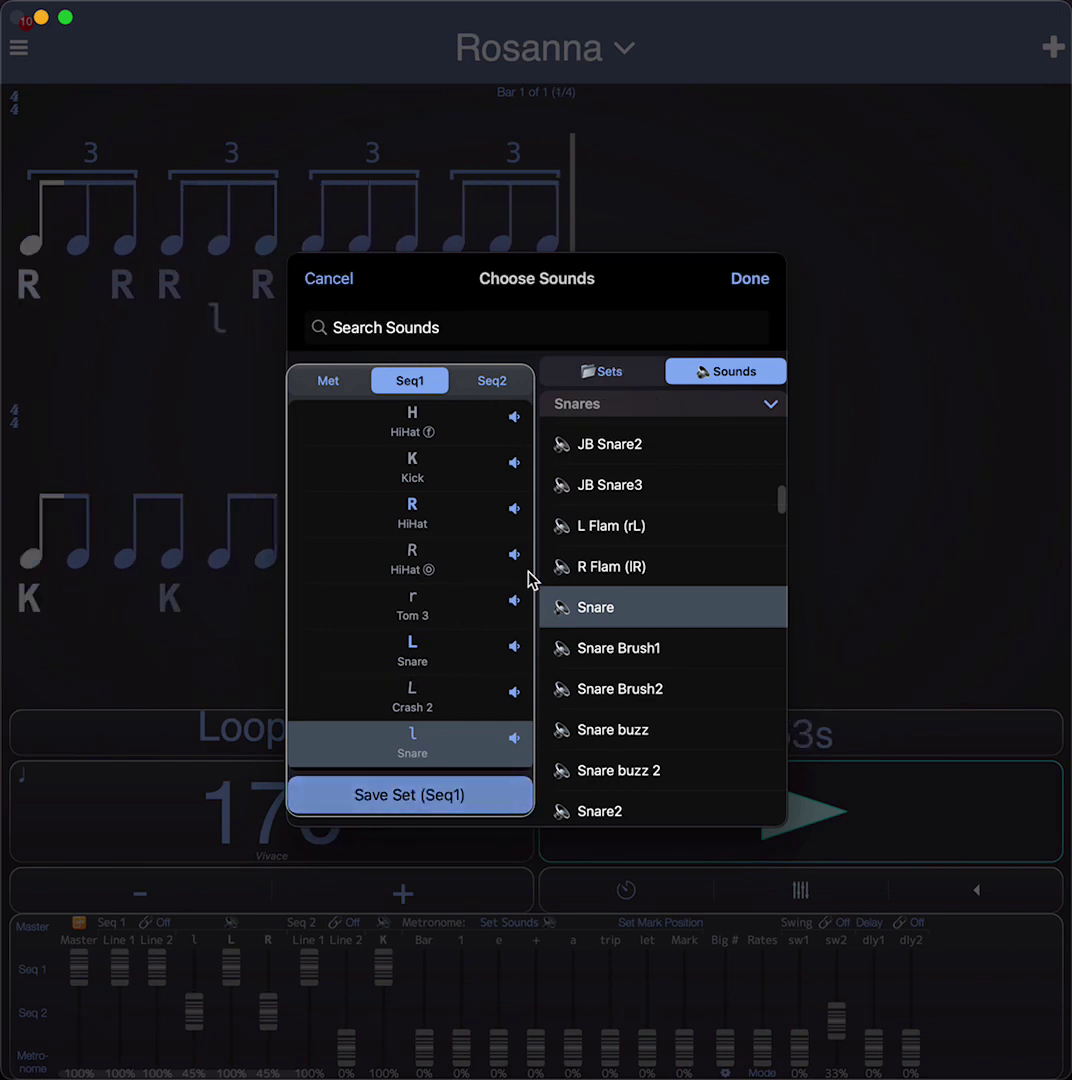
left_click(612, 376)
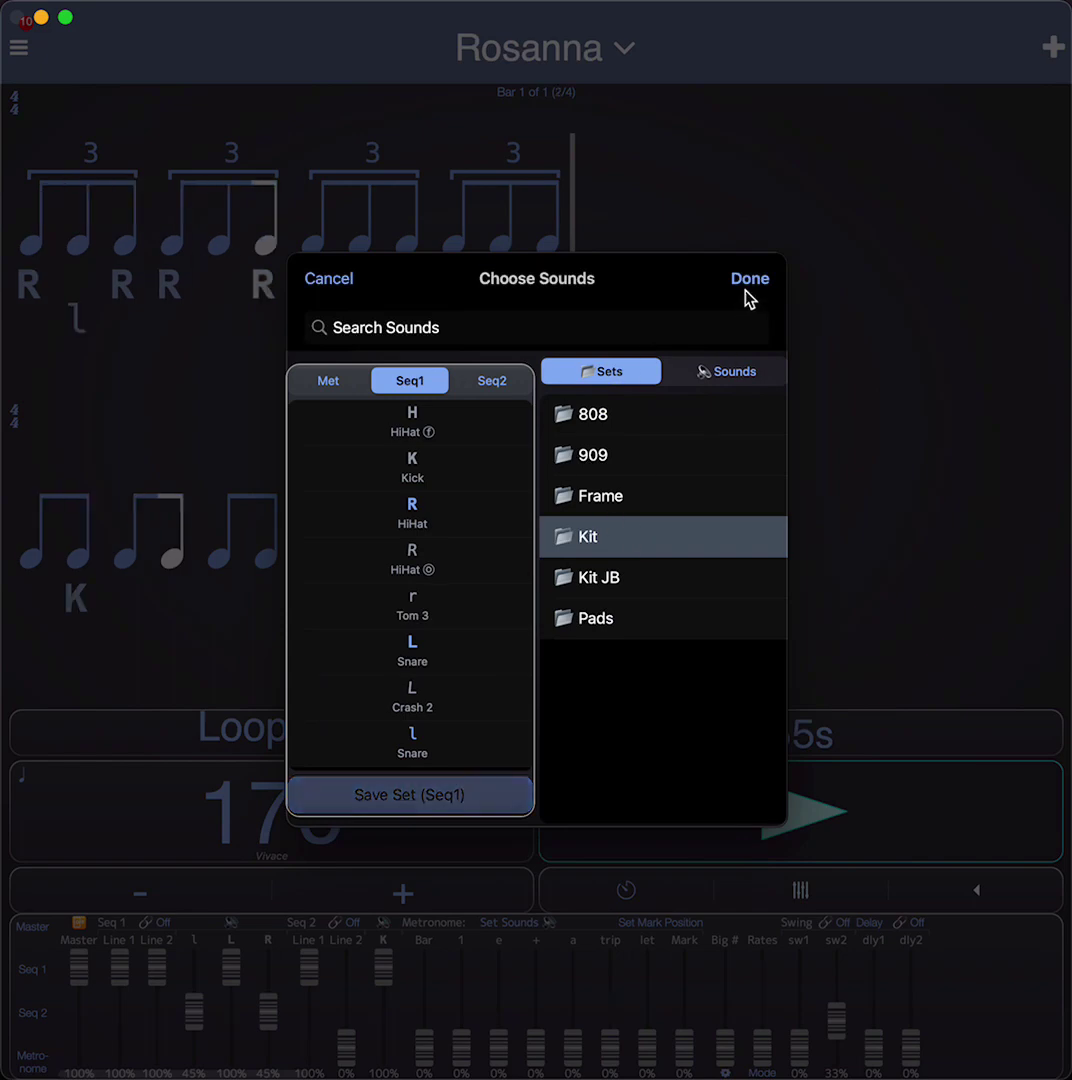
left_click(750, 282)
Step: Load the Snarky Puppy preset, discarding the unsaved Rosanna changes
left_click(836, 812)
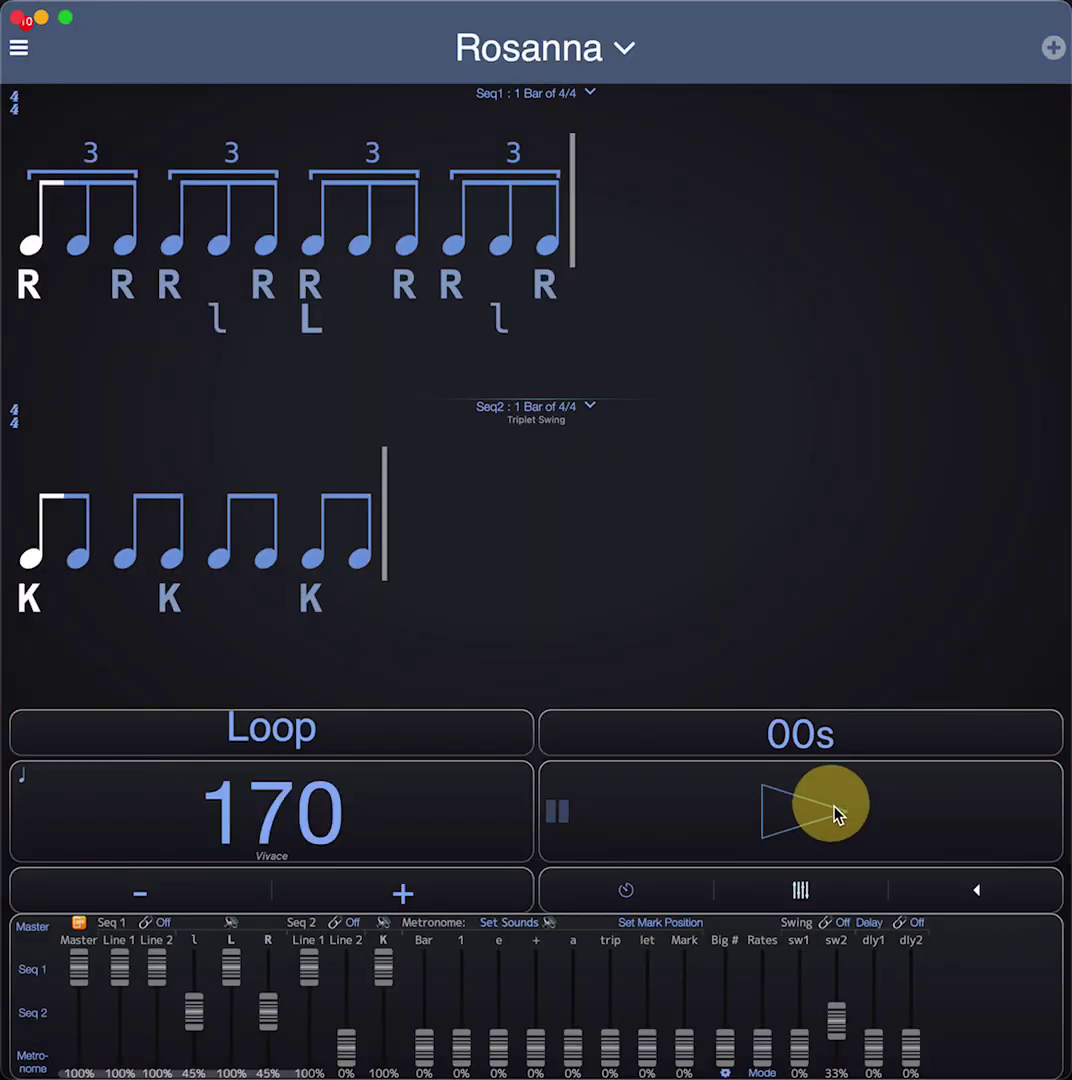
left_click(962, 898)
scroll(812, 610, "down", 6)
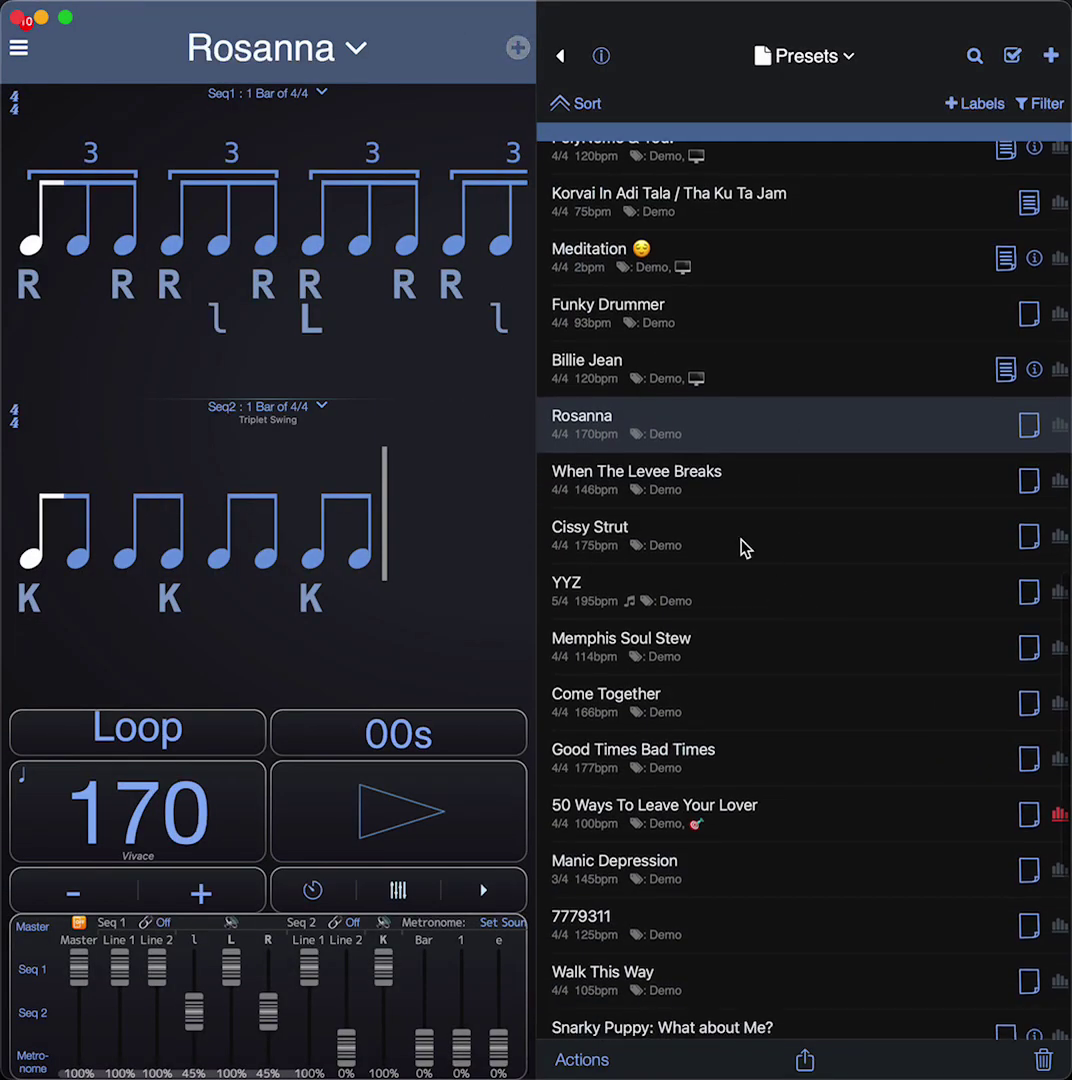
scroll(795, 648, "down", 4)
left_click(704, 670)
left_click(566, 568)
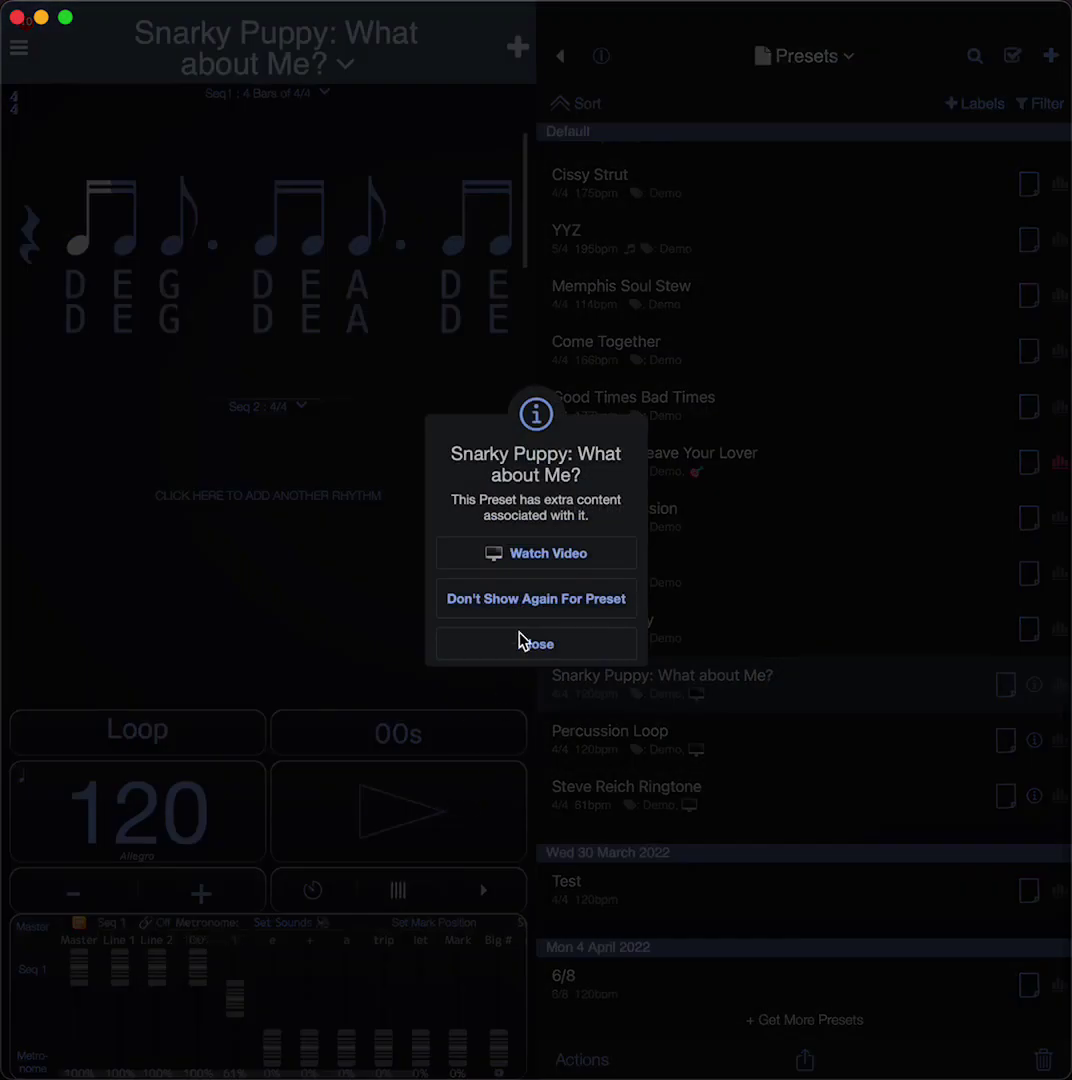
left_click(520, 600)
Step: Audition Snarky Puppy, hide the presets list, and start a new preset named Counting example
left_click(475, 790)
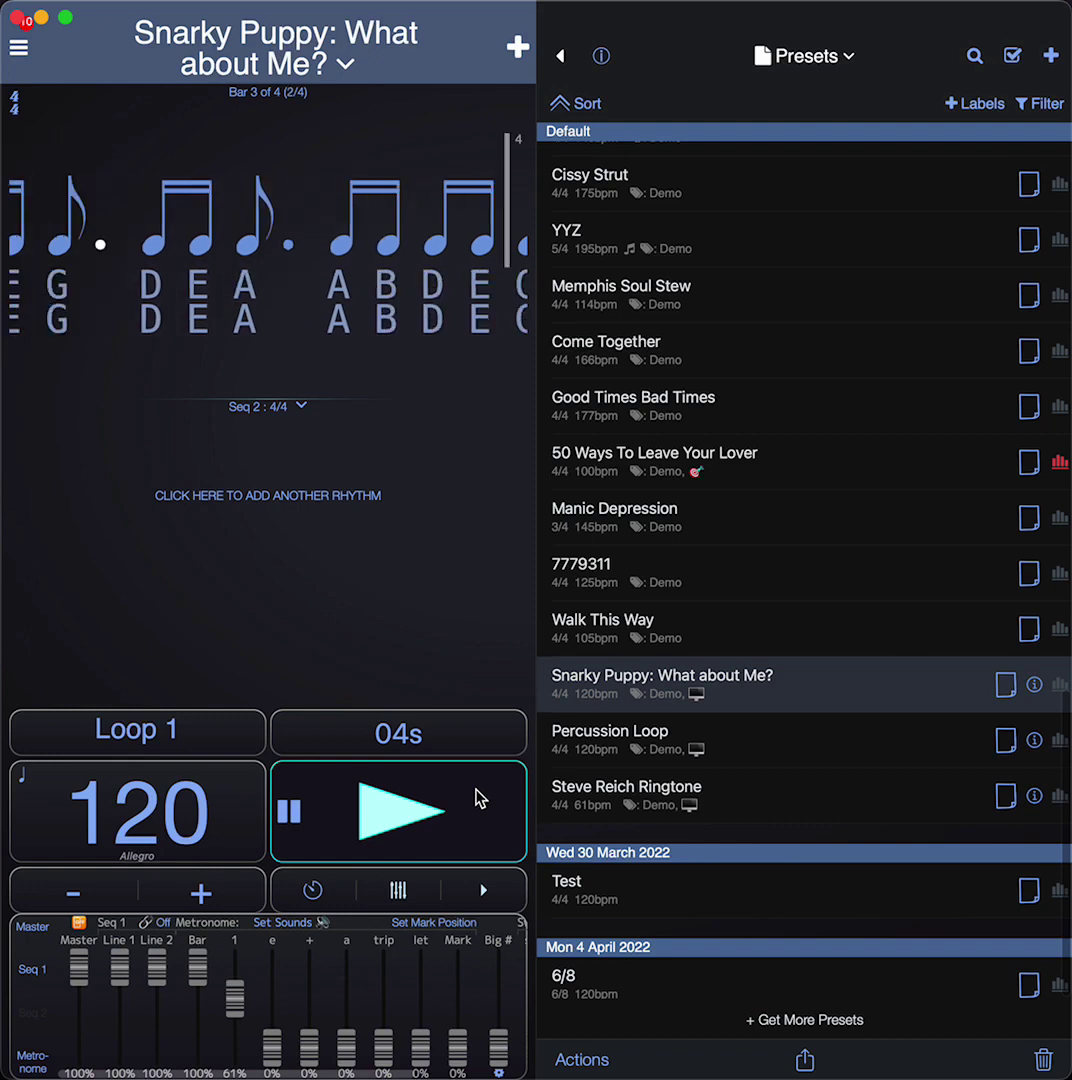
left_click(475, 797)
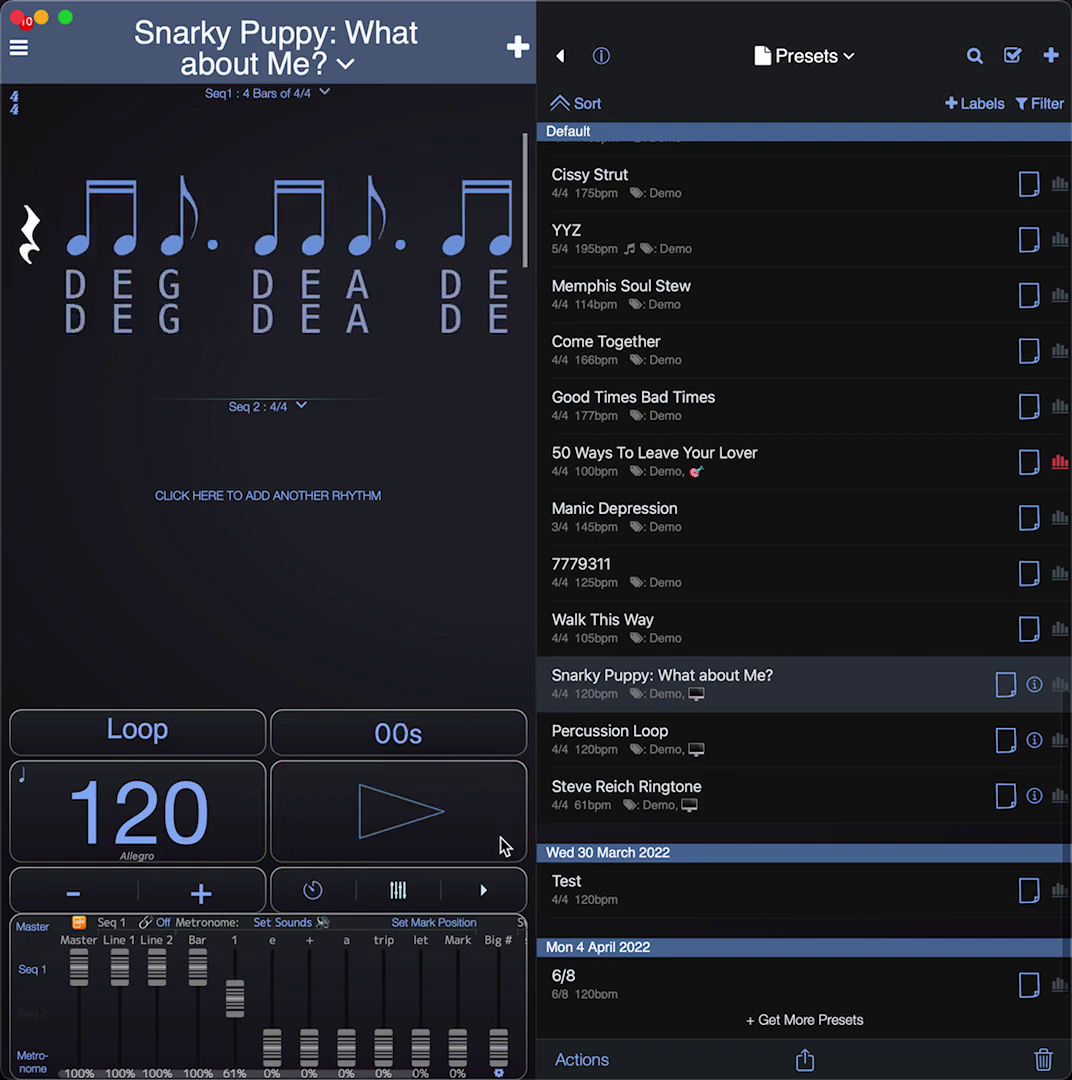
left_click(487, 889)
left_click(1055, 47)
left_click(550, 564)
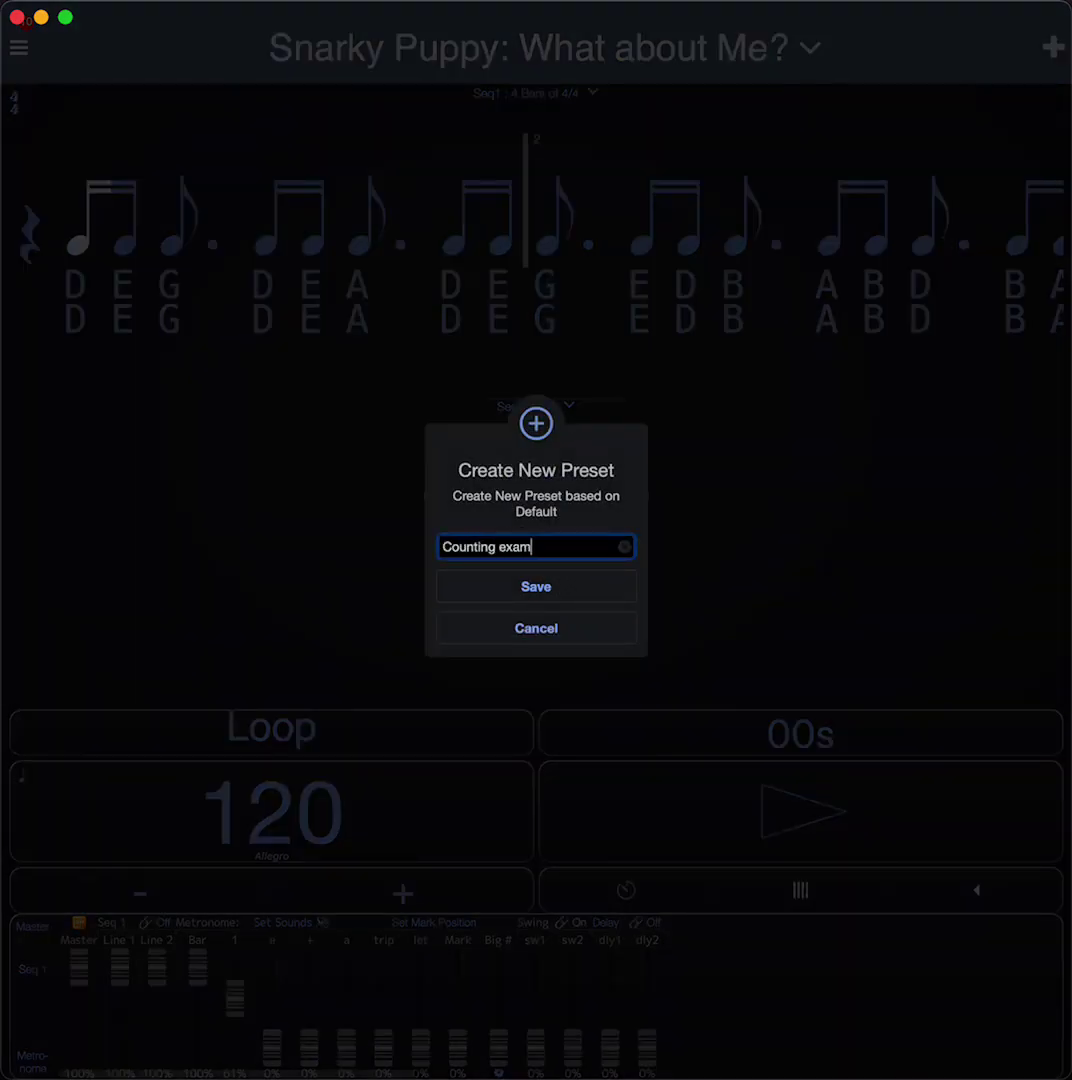
Step: Save the new Counting example preset and clear Seq1's existing pattern
left_click(560, 592)
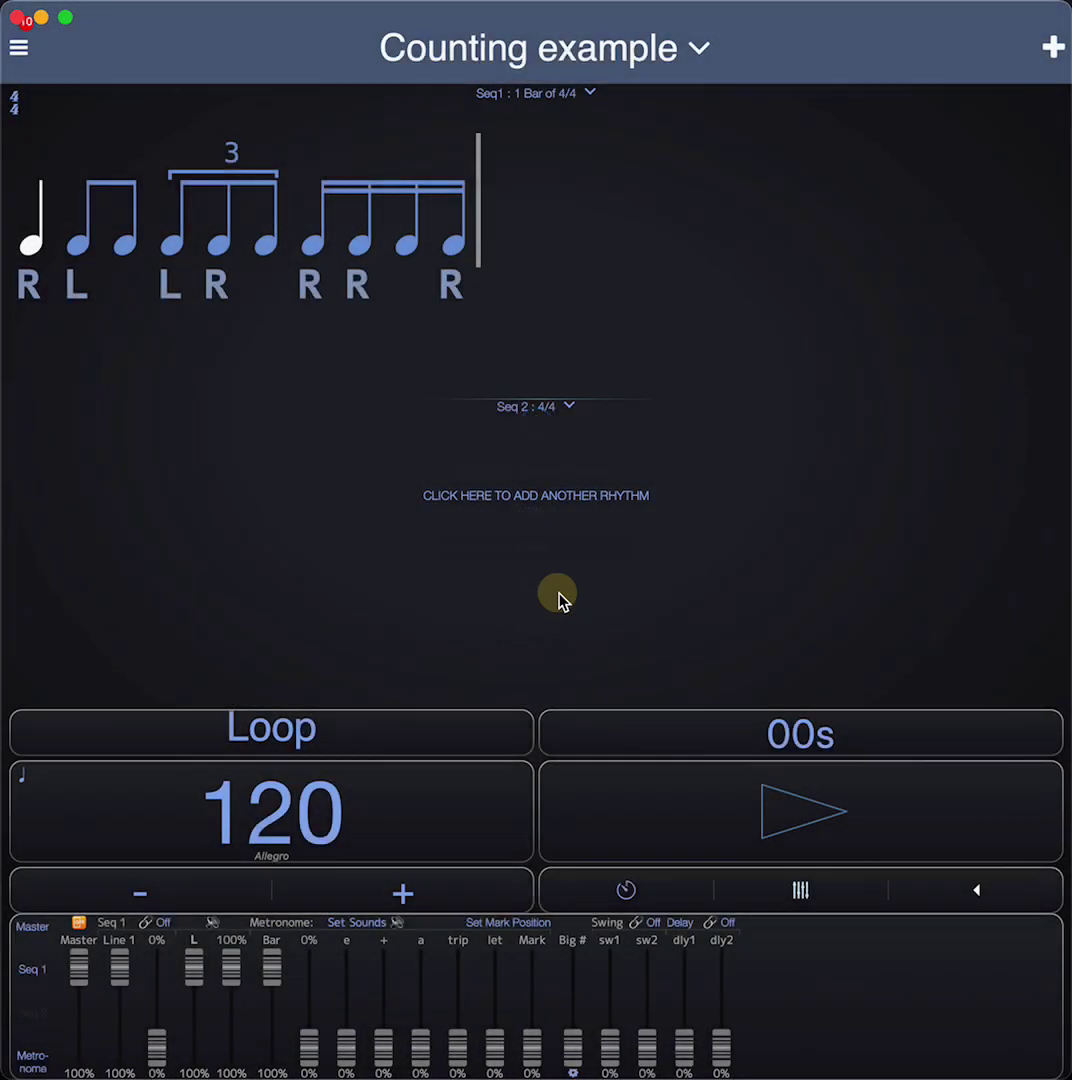
left_click(315, 263)
left_click(524, 186)
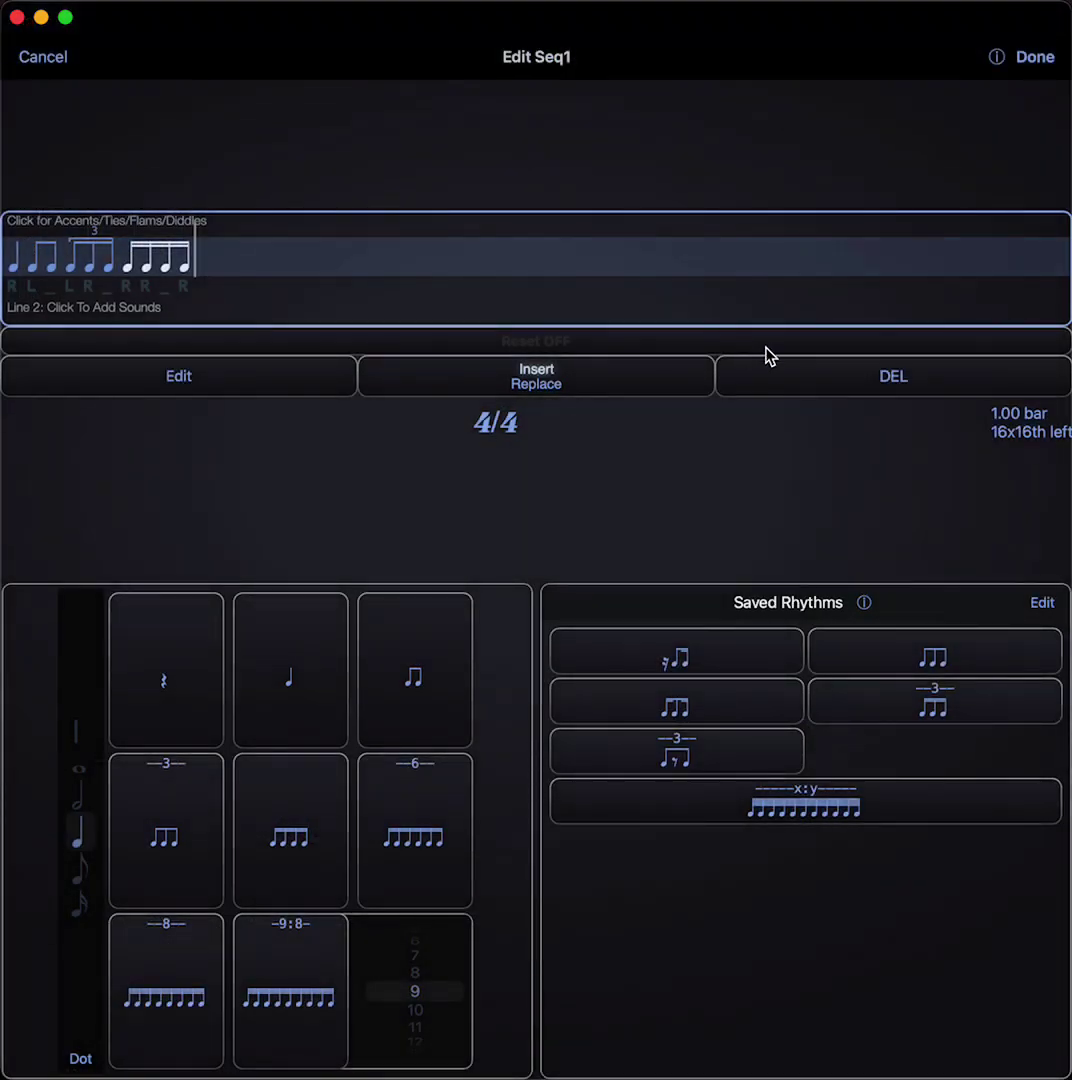
left_click(807, 366)
left_click(636, 633)
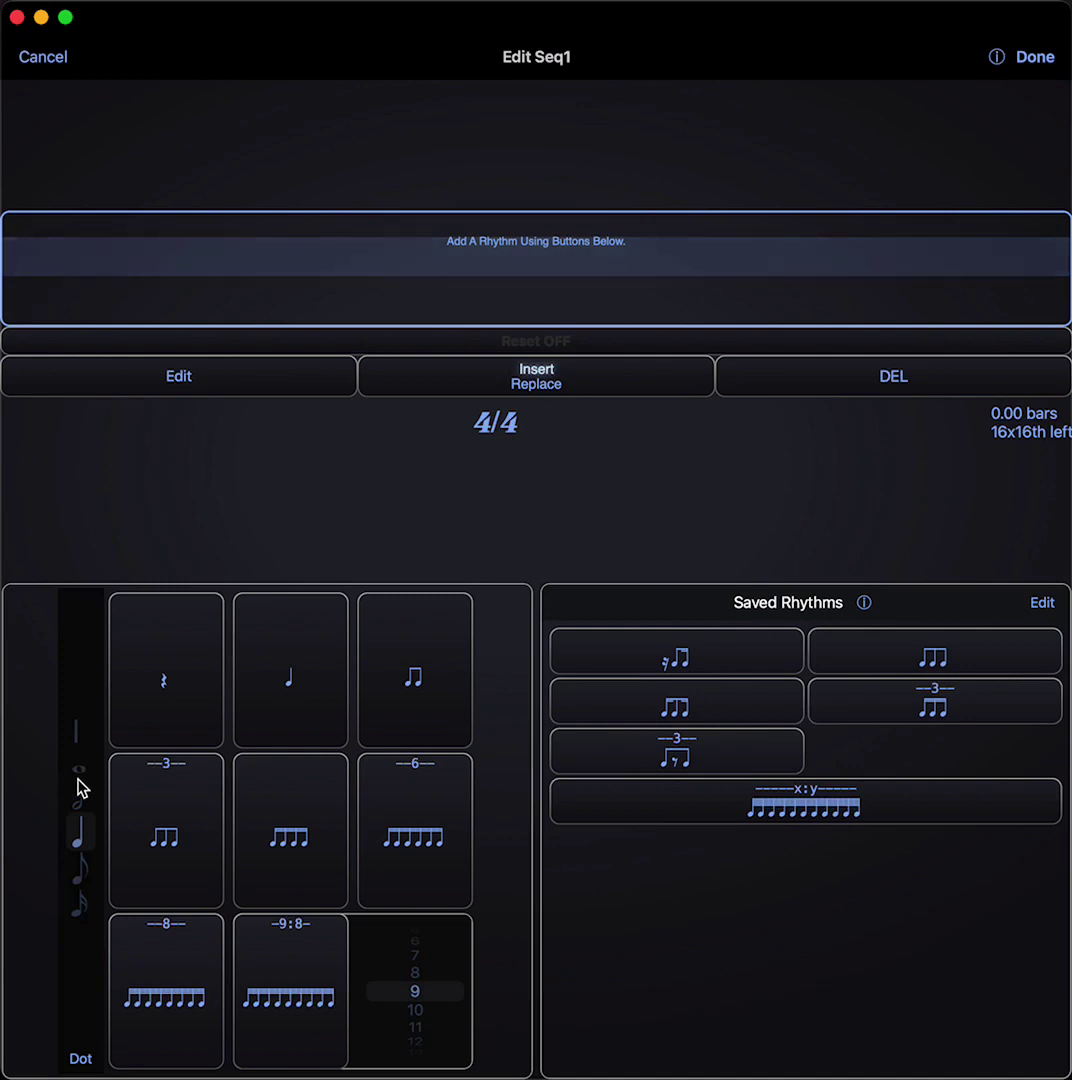
Step: Fill Seq1's bar with four groups of four sixteenth notes
scroll(82, 788, "down", 1)
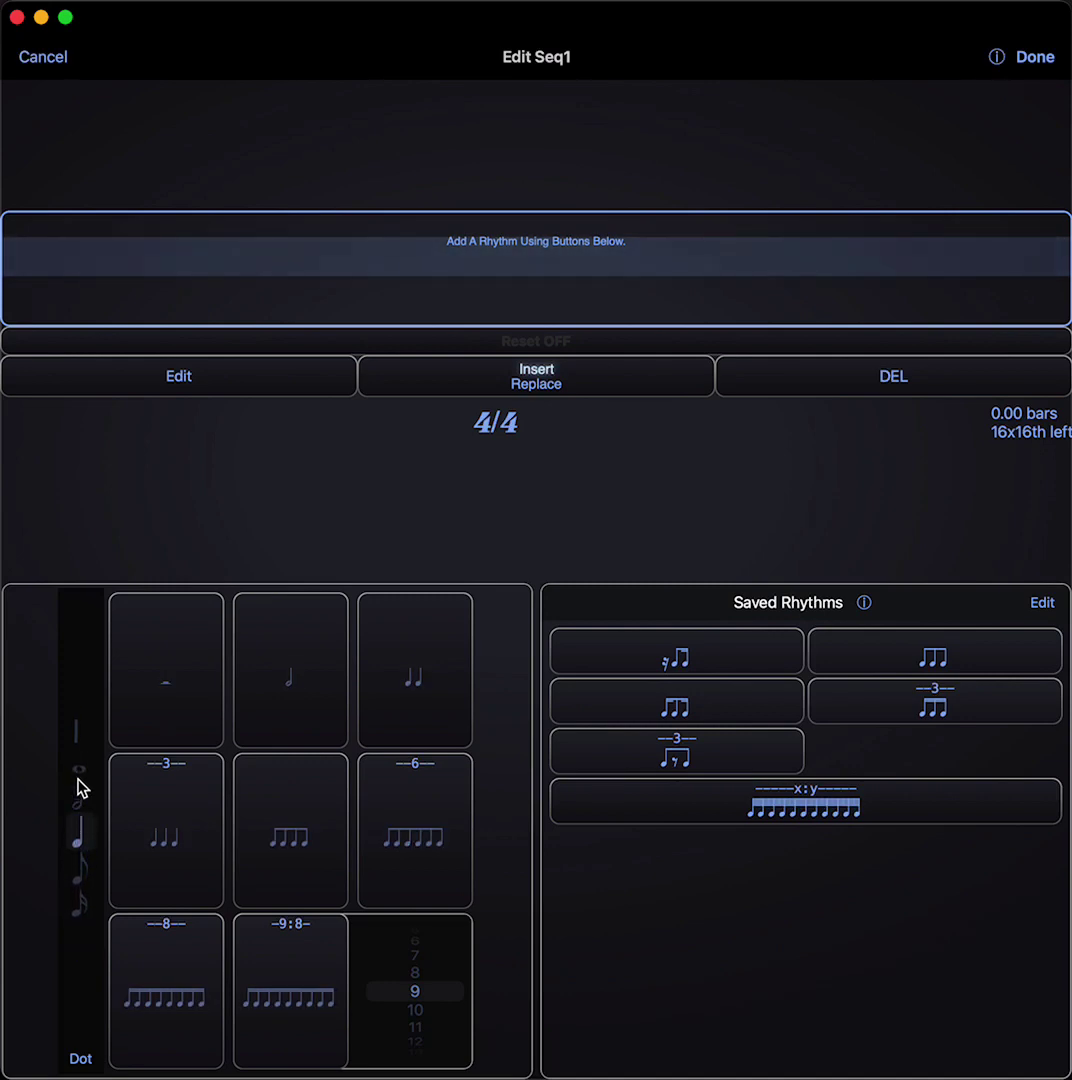
scroll(82, 788, "down", 1)
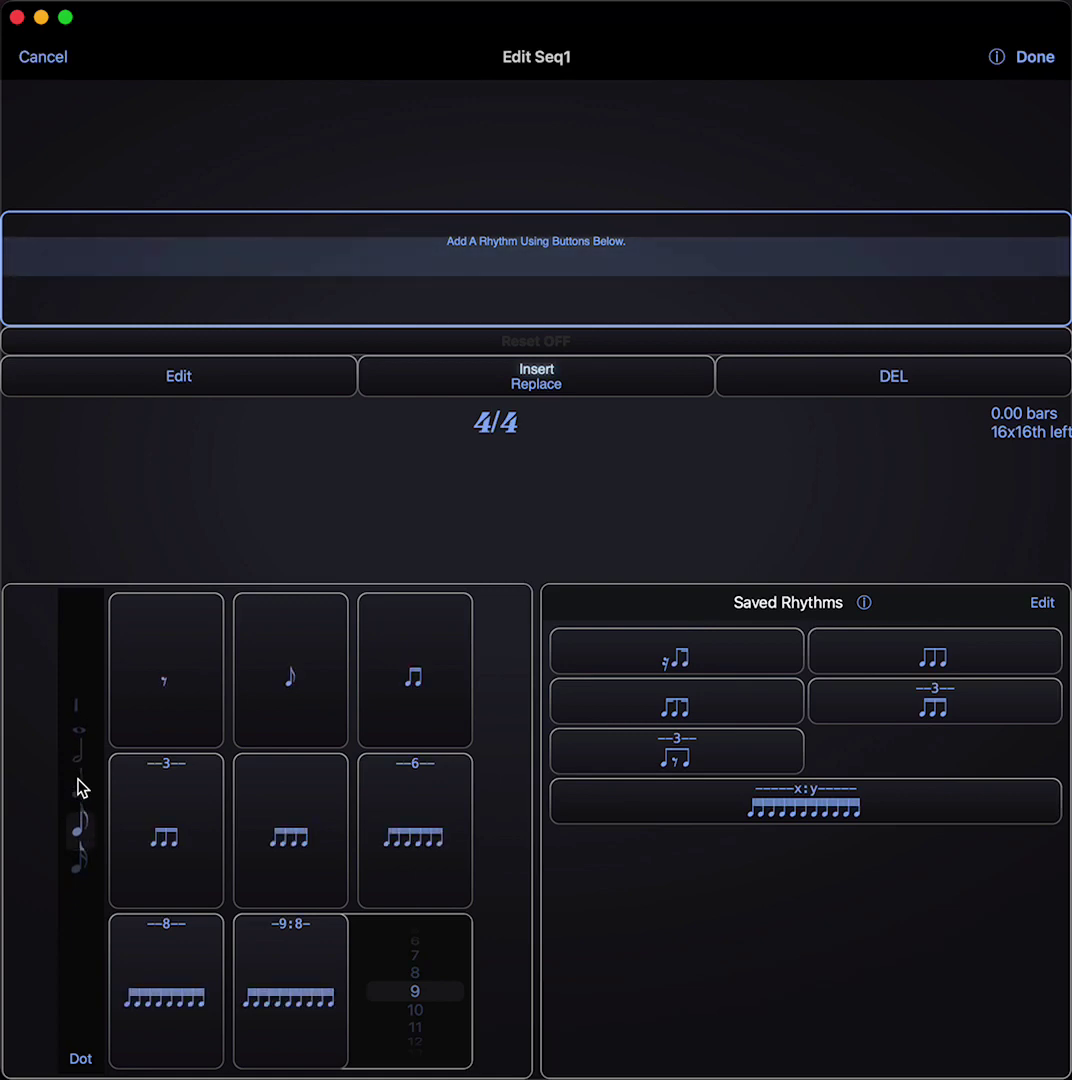
scroll(80, 788, "up", 1)
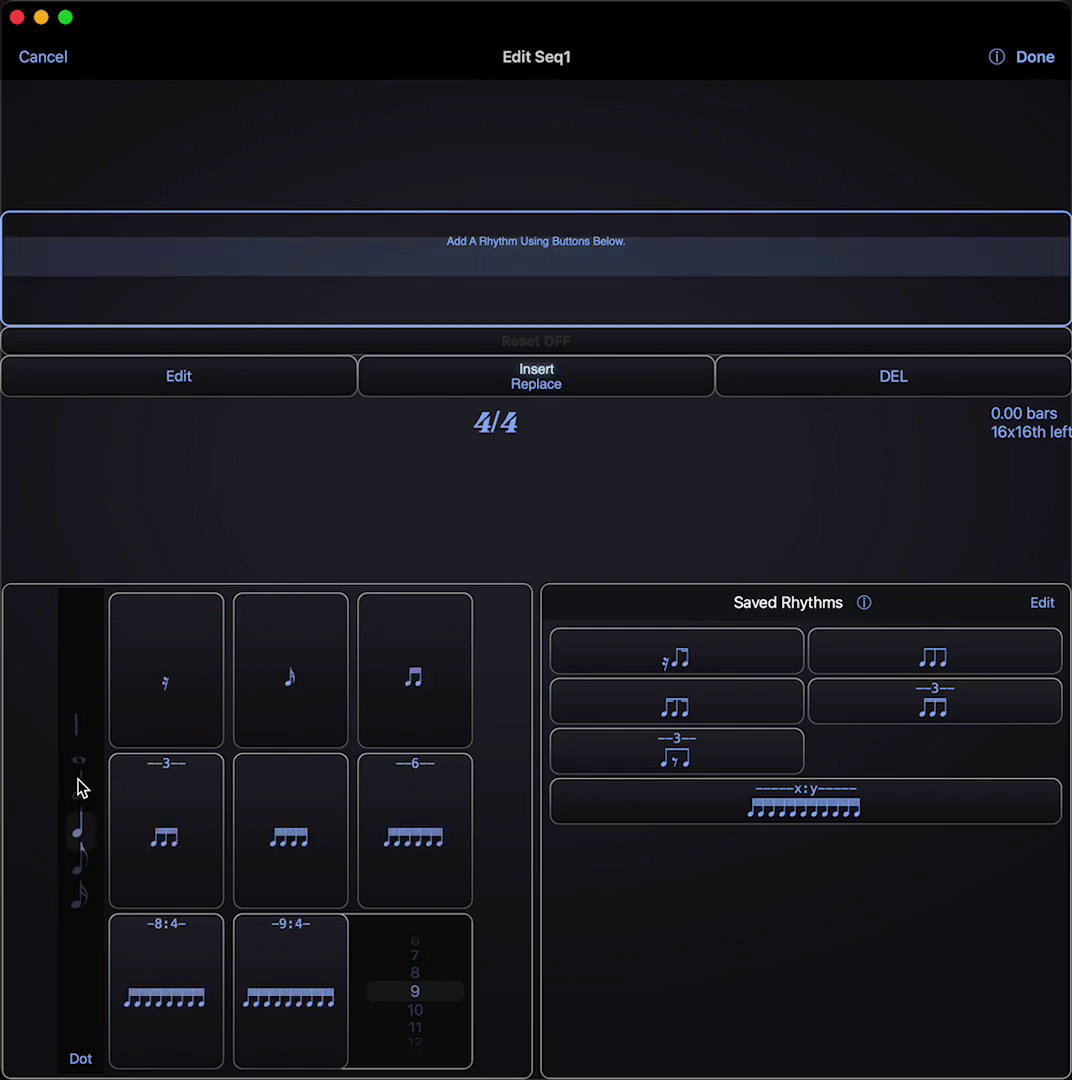
left_click(283, 839)
left_click(282, 840)
left_click(282, 839)
left_click(282, 836)
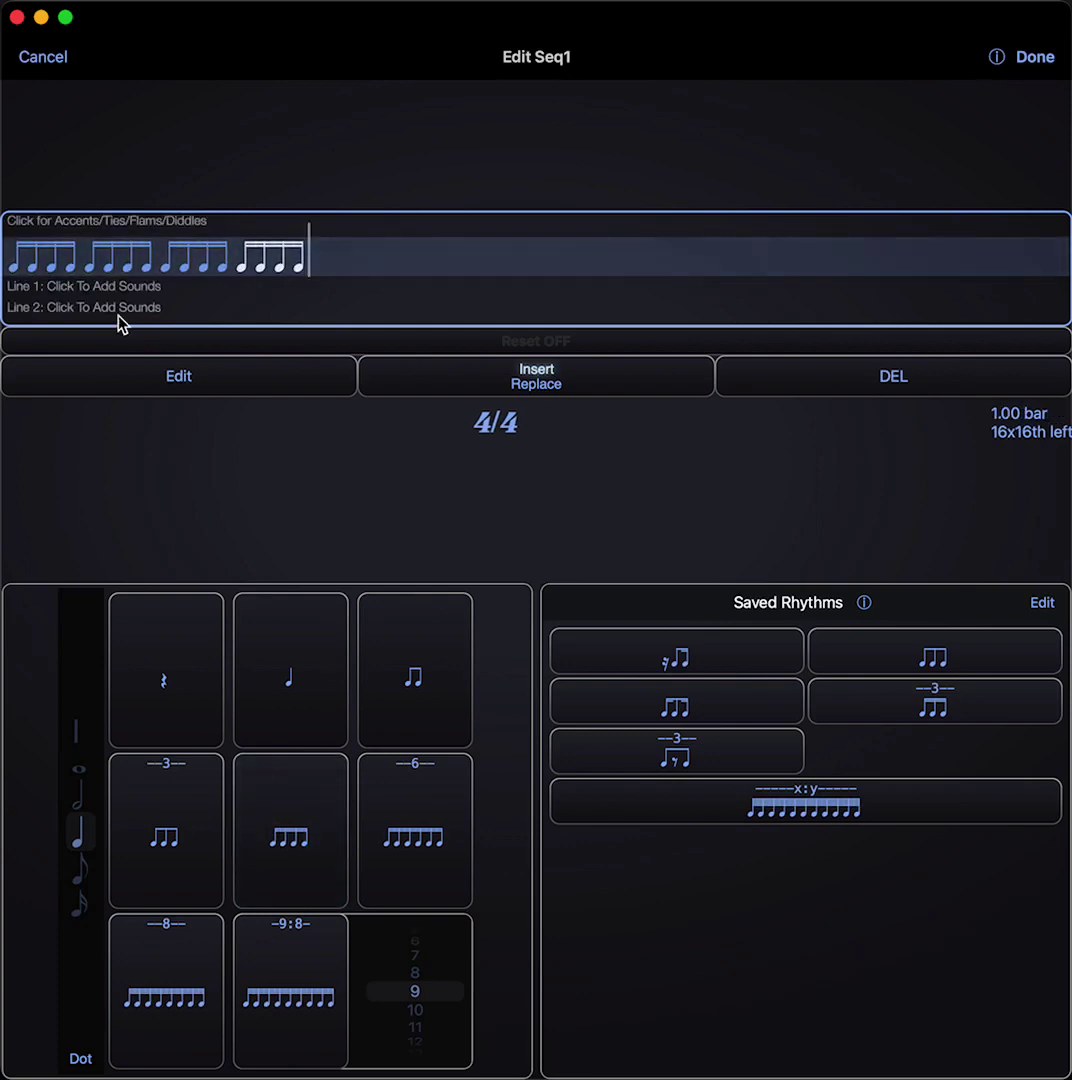
Step: Add rests (group 1: 2nd; group 2: 3rd; group 3: 1st, 4th; group 4: 2nd, 3rd) and apply
left_click(55, 260)
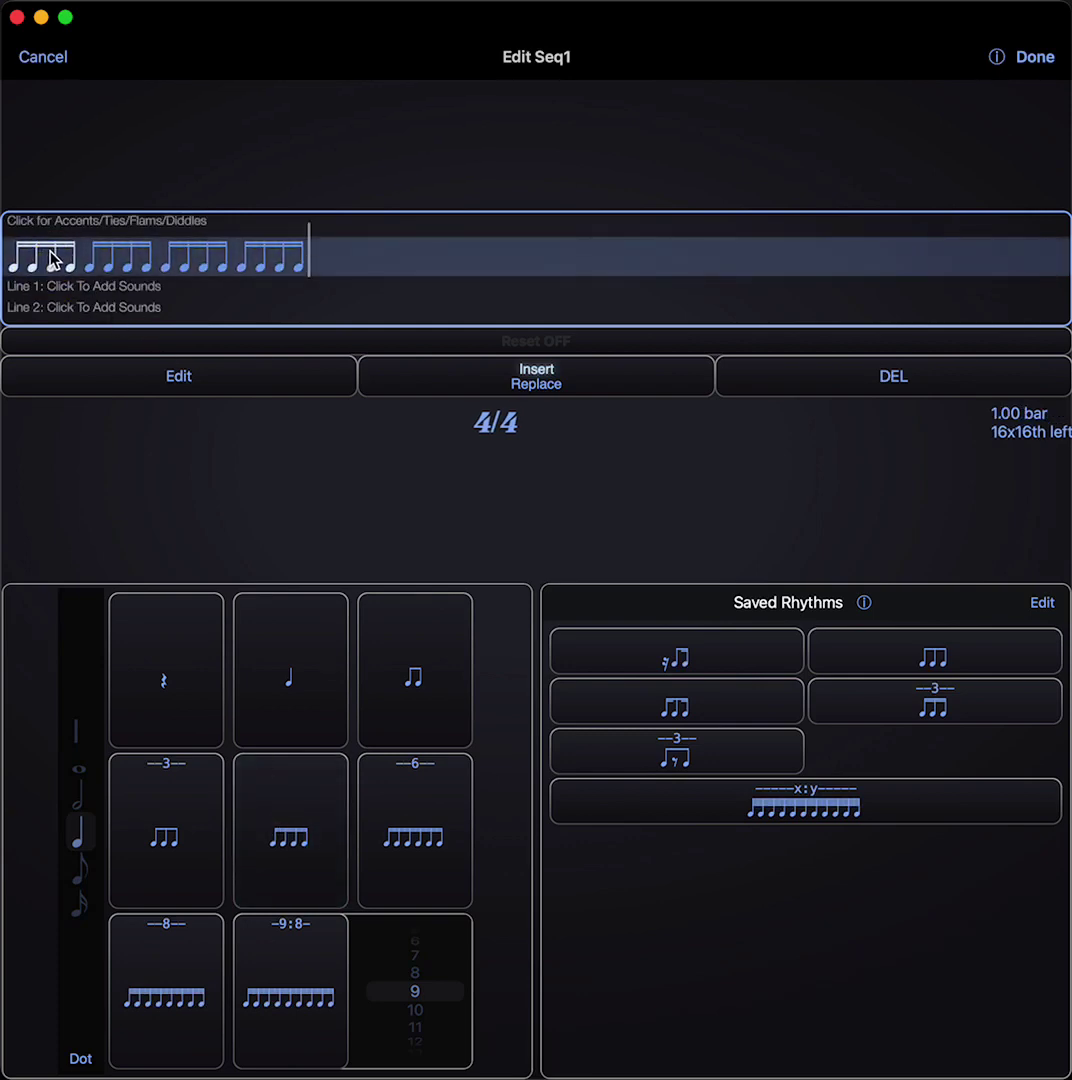
left_click(155, 390)
left_click(508, 320)
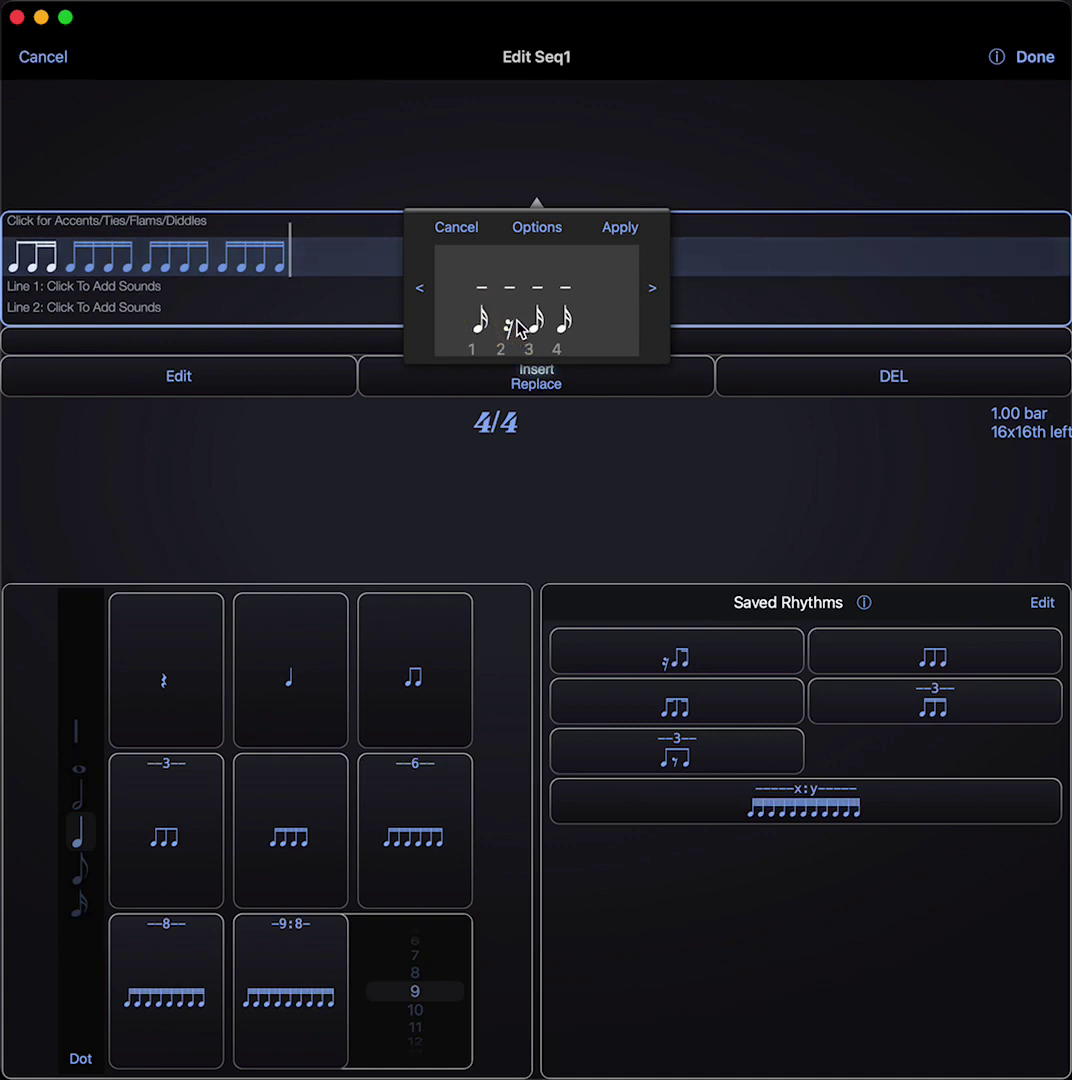
left_click(650, 288)
left_click(538, 318)
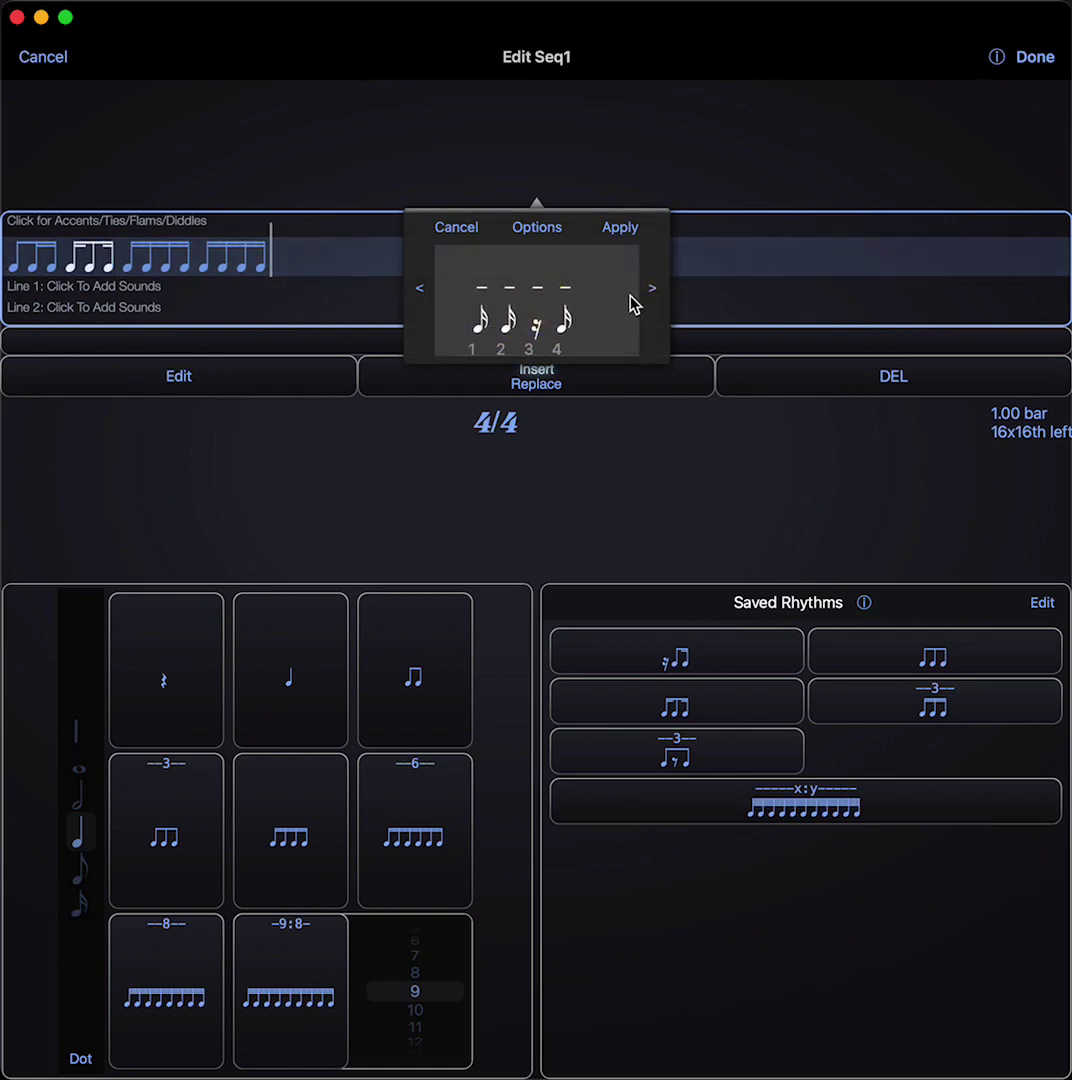
left_click(650, 292)
left_click(481, 318)
left_click(562, 318)
left_click(652, 290)
left_click(509, 320)
left_click(528, 320)
left_click(618, 228)
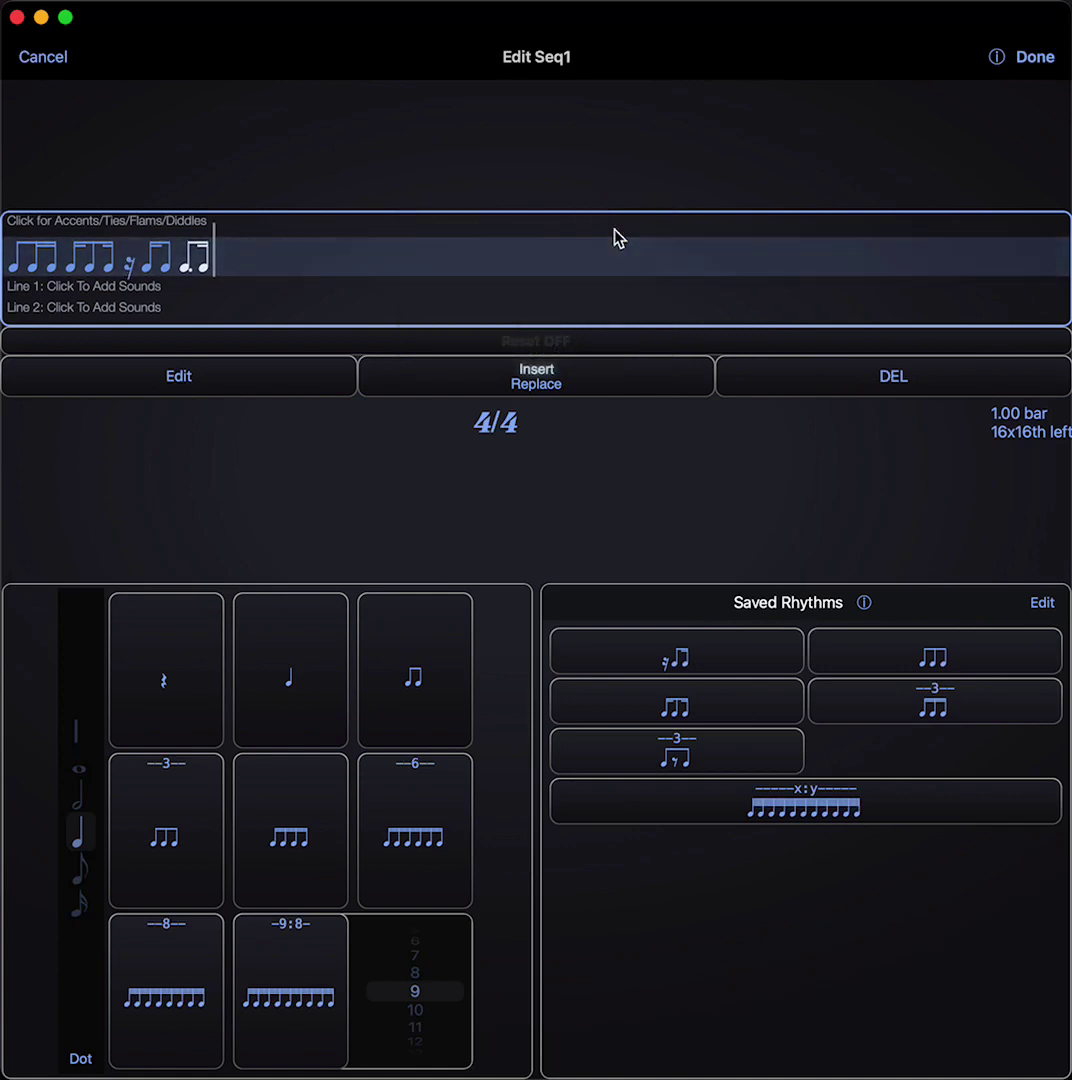
left_click(1036, 57)
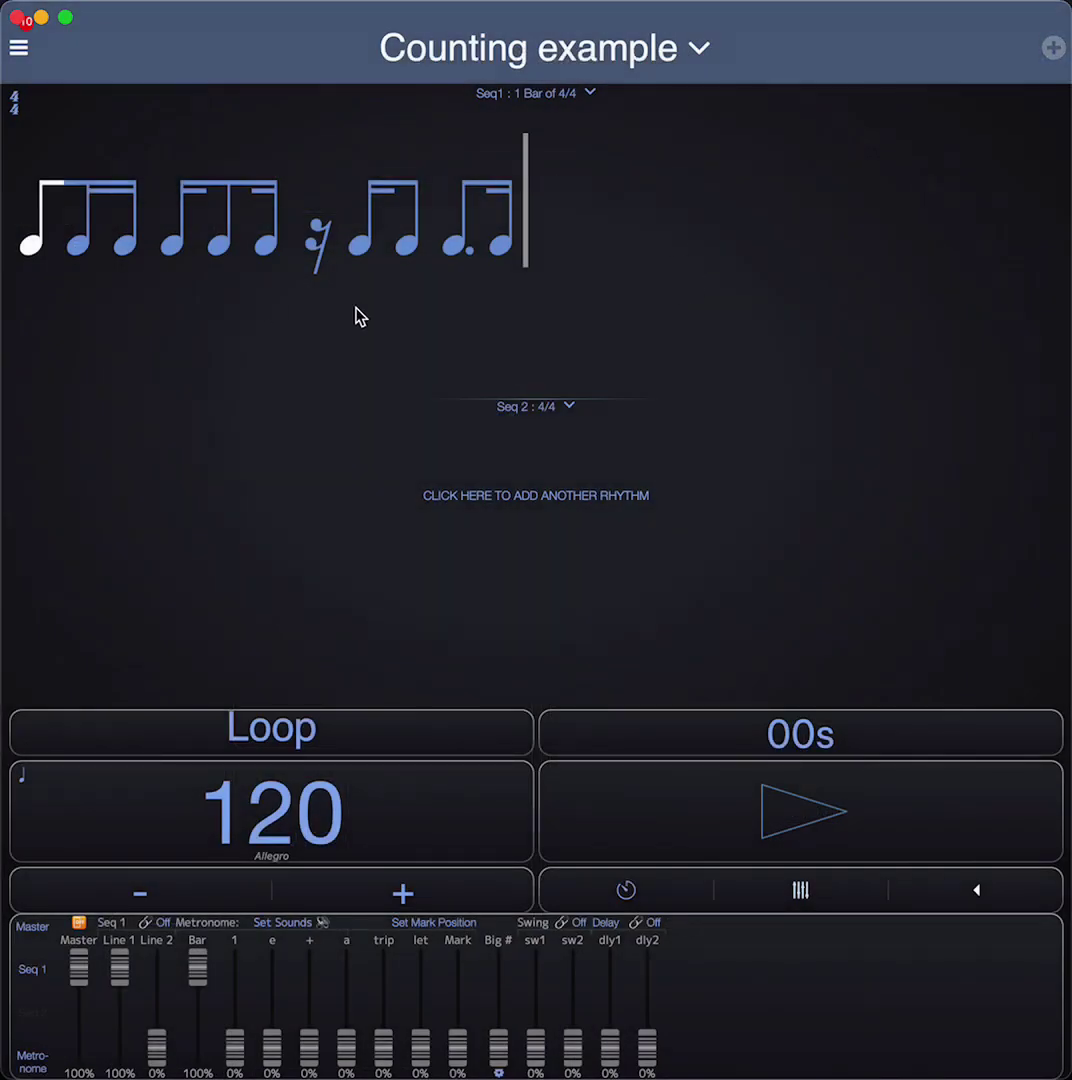
Step: Show Auto Counting syllables on Line 1 under Seq1 and play the rhythm once
left_click(401, 229)
left_click(540, 314)
left_click(594, 605)
left_click(757, 826)
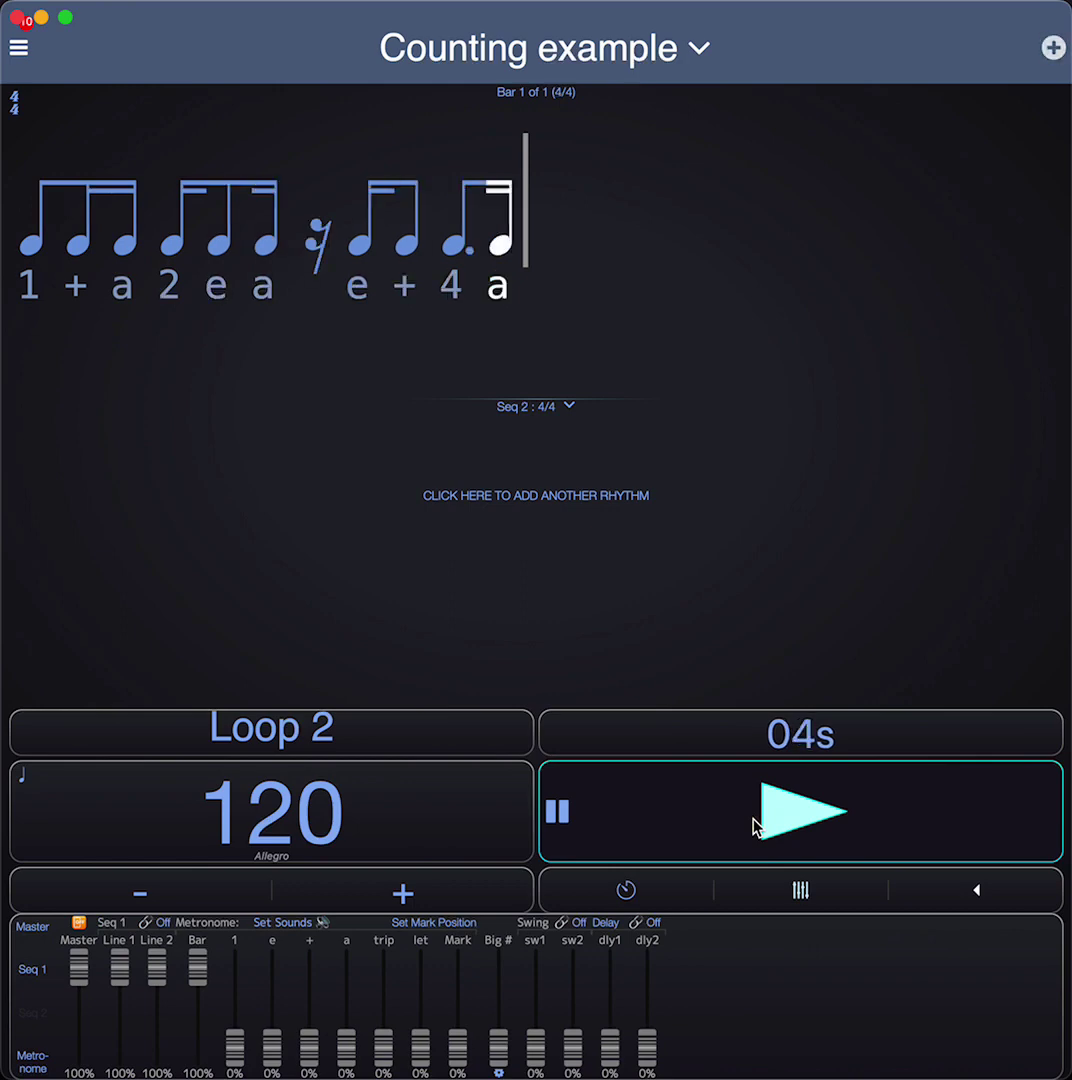
left_click(756, 825)
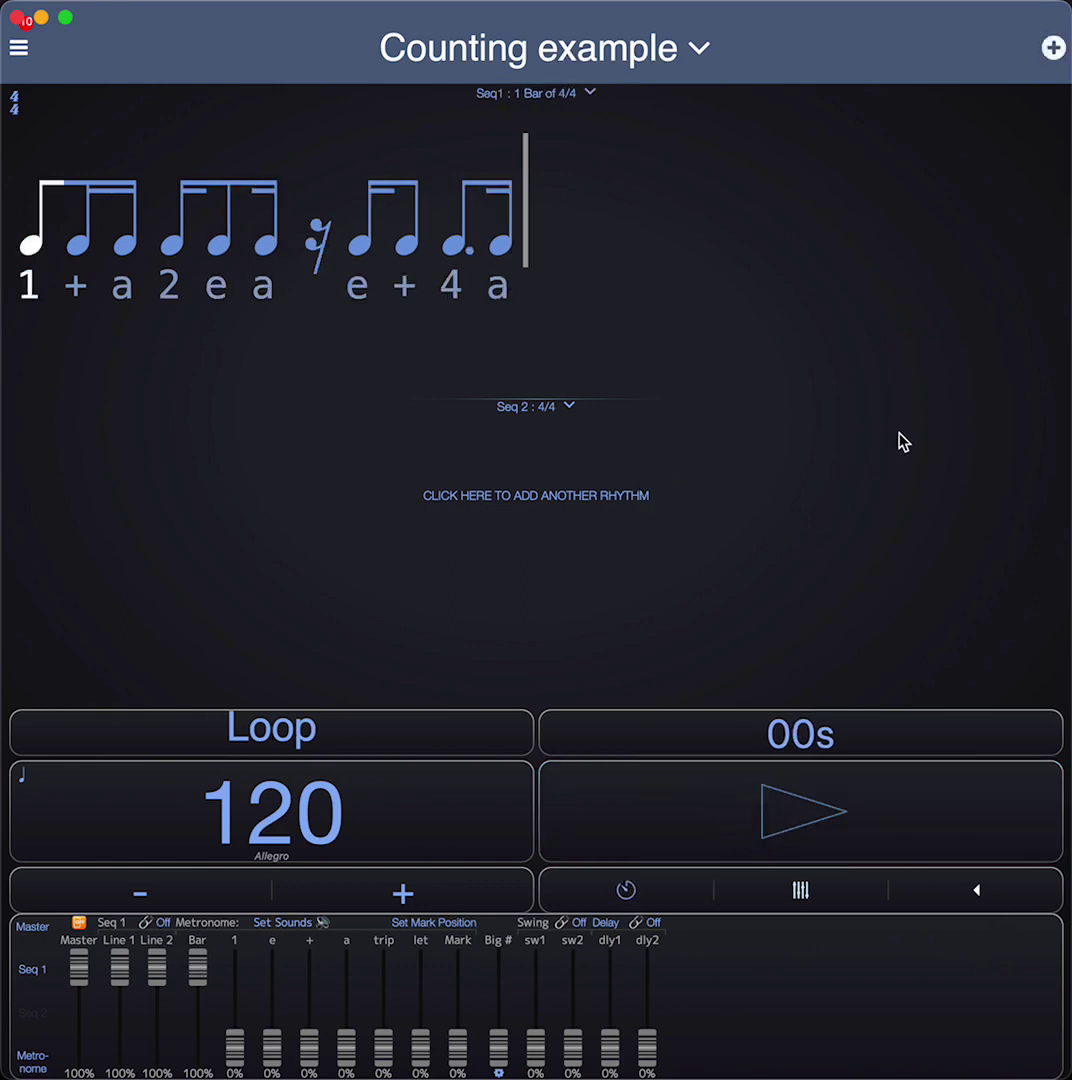
Step: Change the time signature from 4/4 to 6/8 and audition the six-eighth-note bar
left_click(17, 108)
left_click_drag(100, 98, 93, 79)
left_click_drag(176, 103, 183, 70)
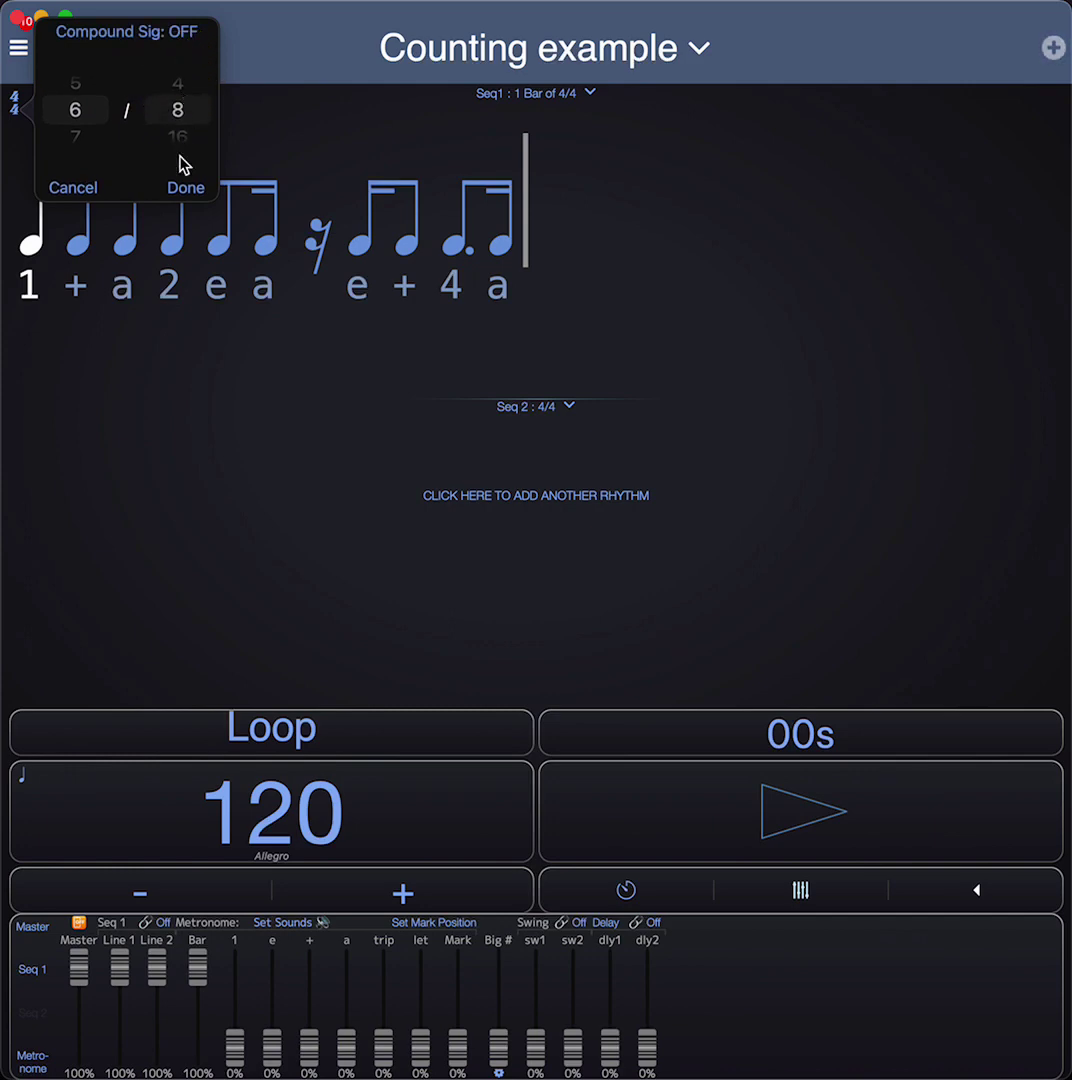
left_click(182, 189)
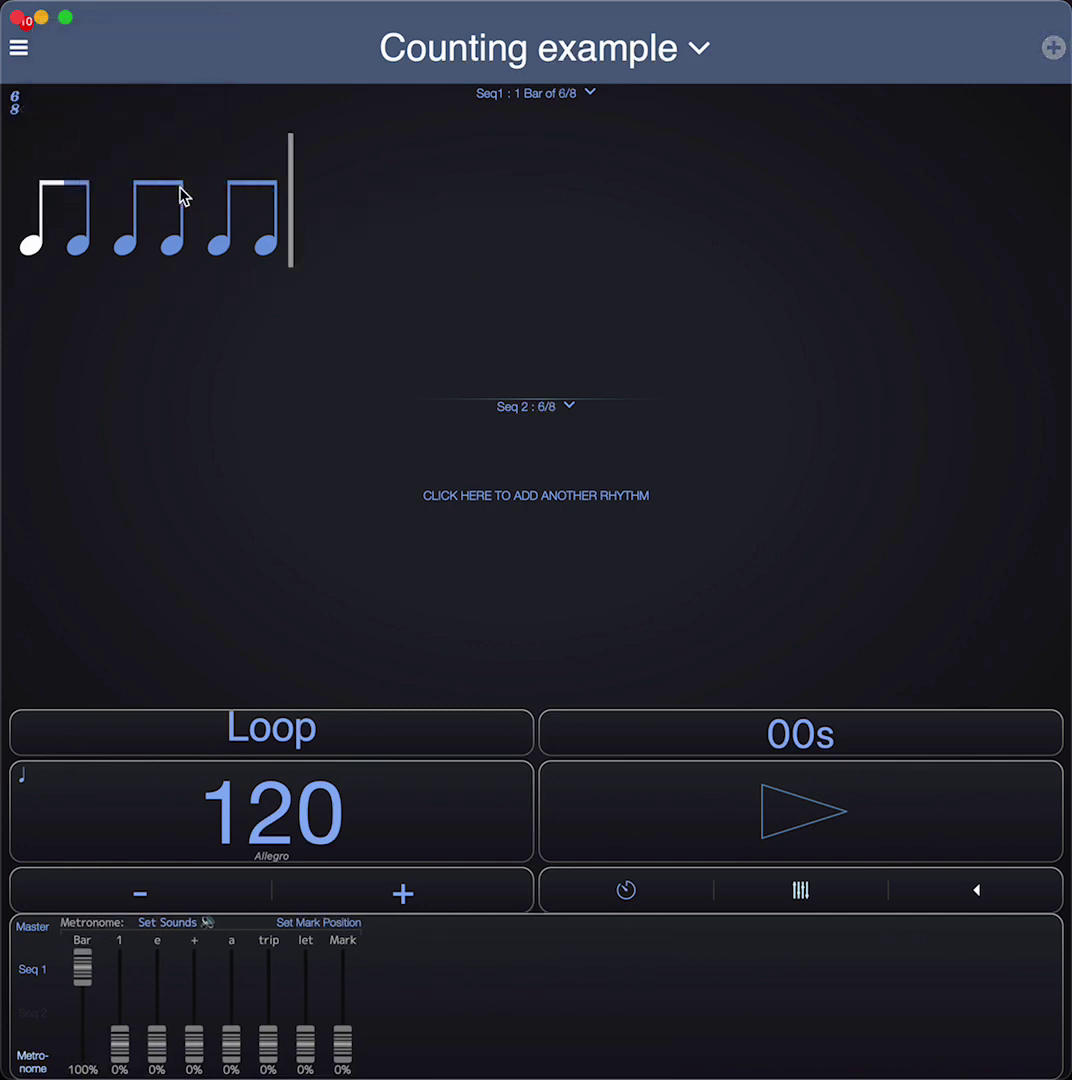
left_click(697, 813)
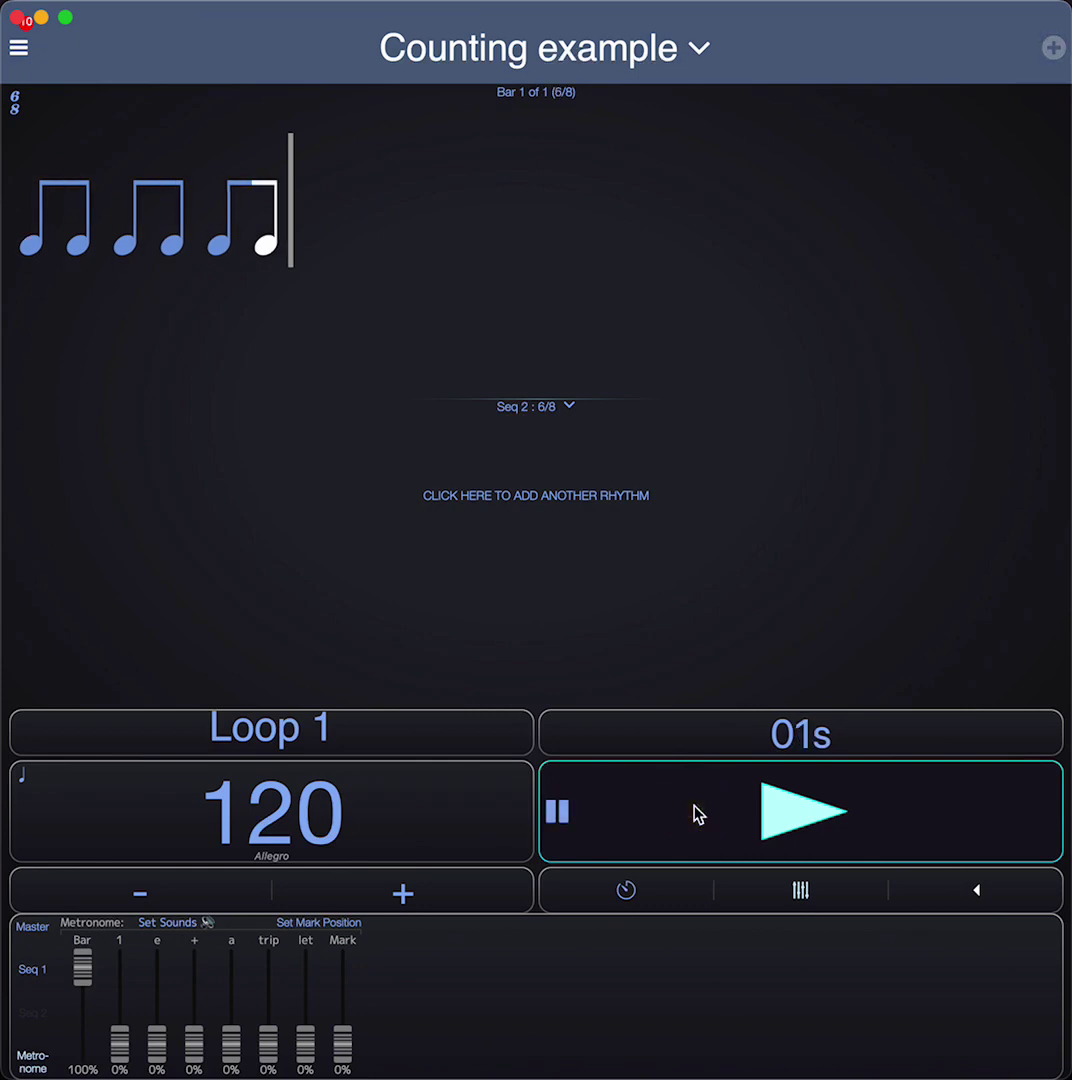
left_click(697, 813)
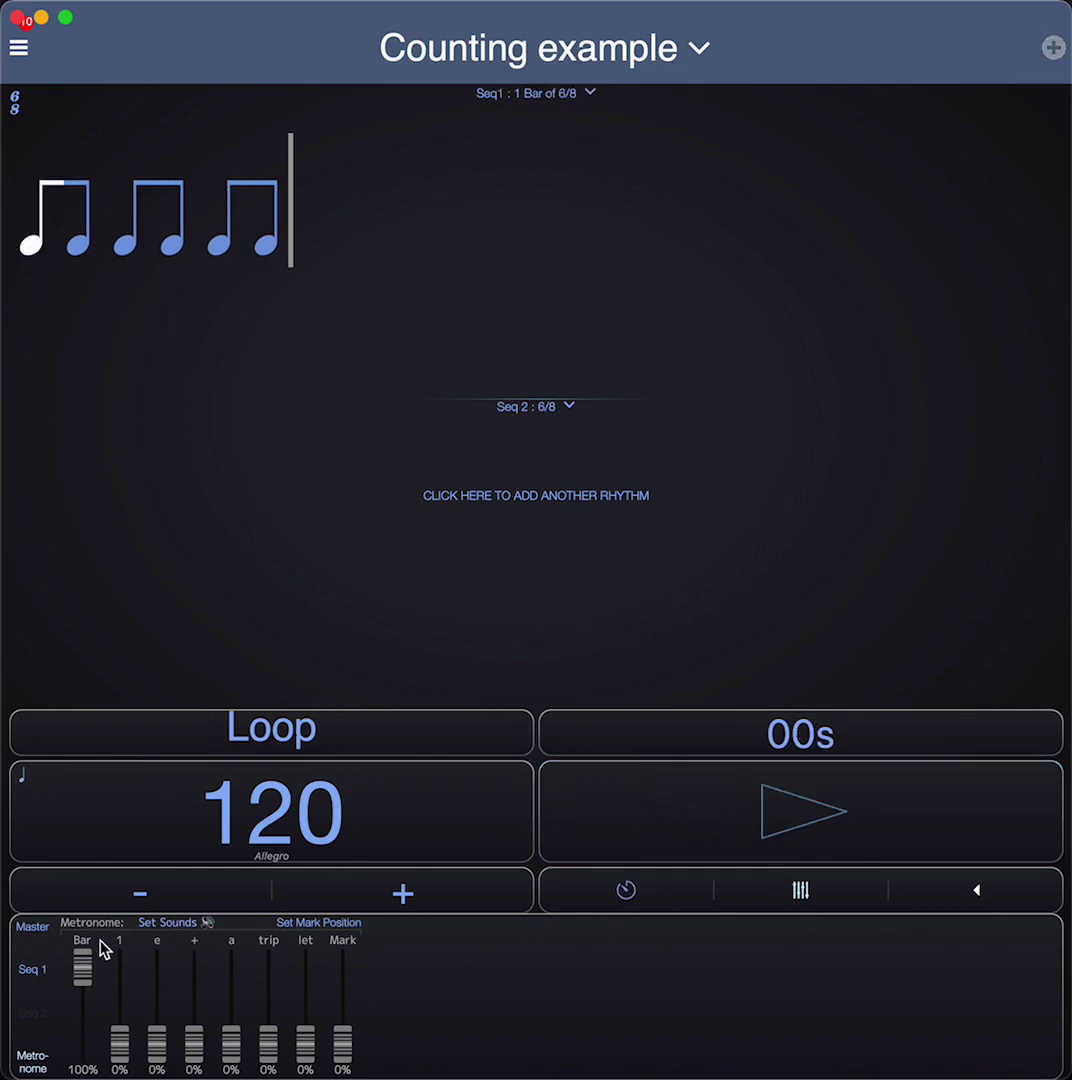
Step: Collapse and re-expand the mixer and its Metronome channels to reveal the per-count faders
left_click(831, 882)
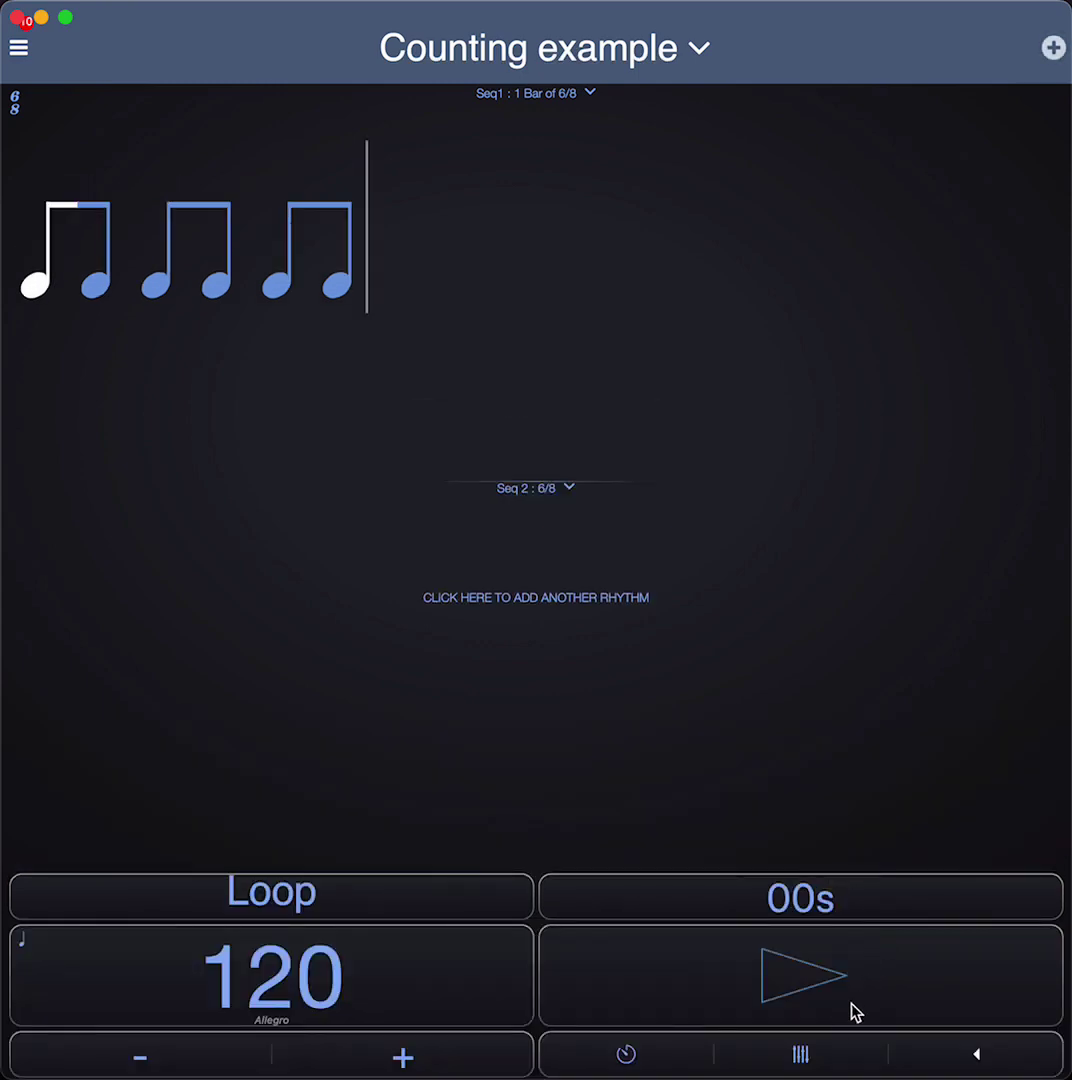
left_click(822, 1048)
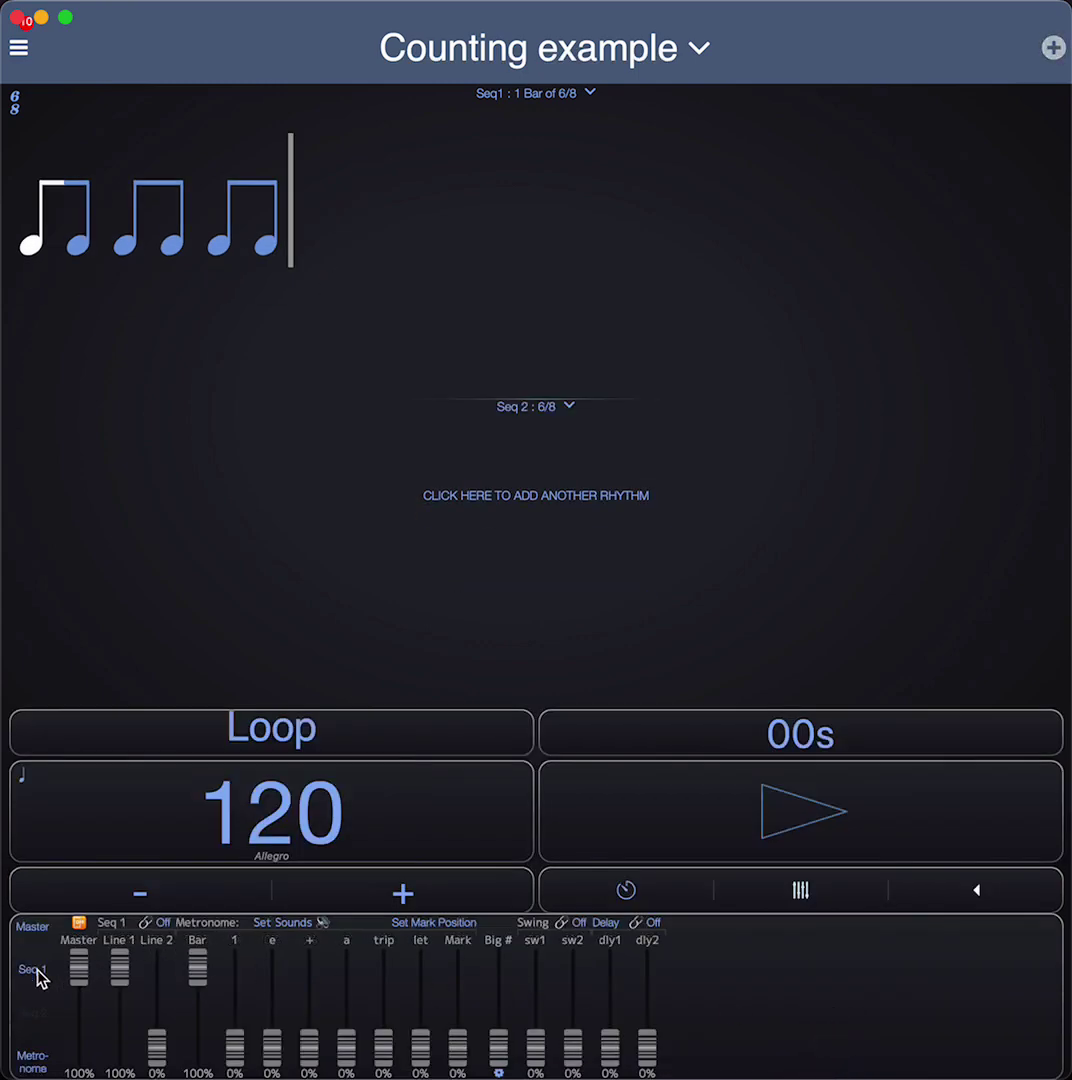
left_click(32, 927)
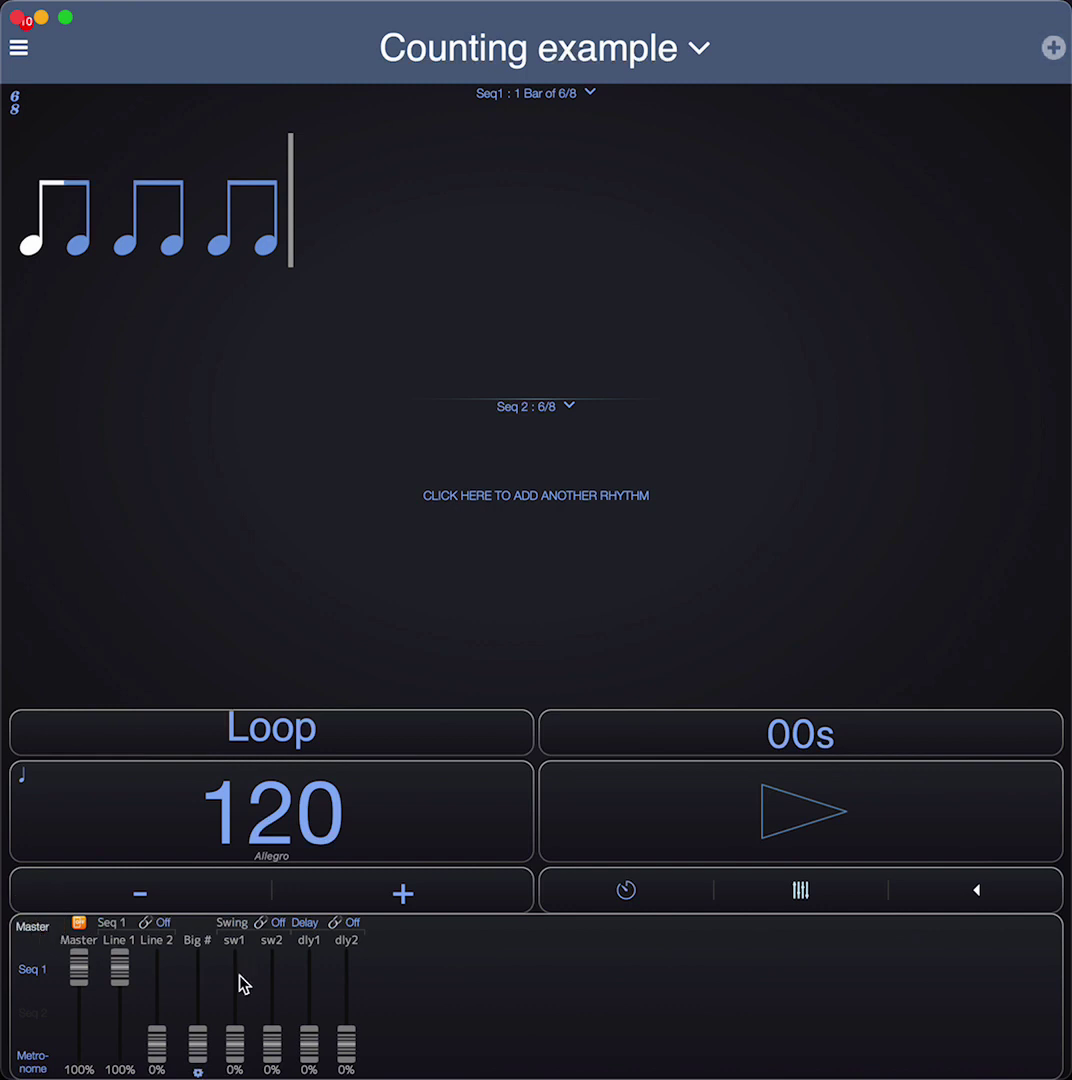
left_click(42, 930)
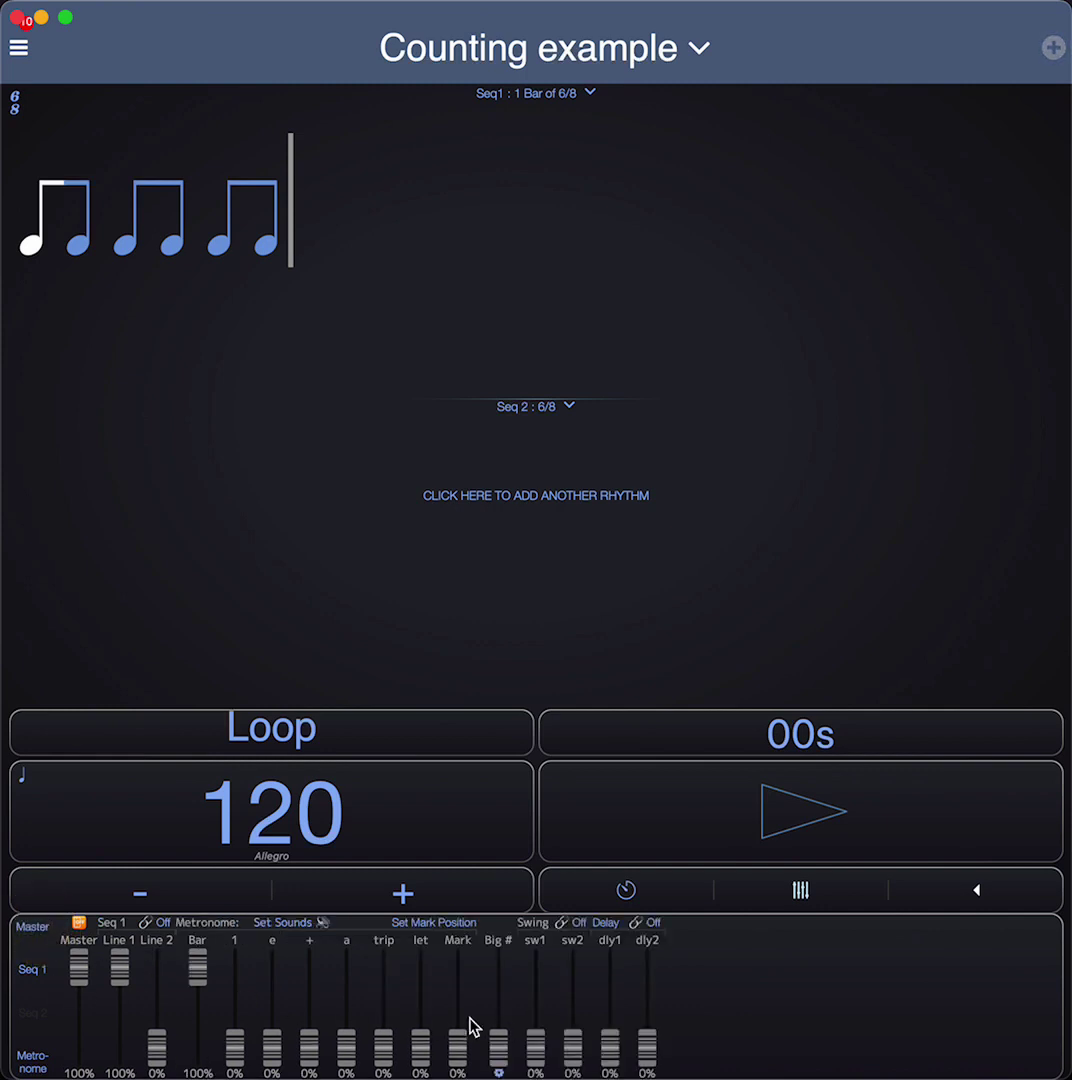
Step: Switch the metronome sounds to the Voice Count set and play the 6/8 bar
left_click(287, 927)
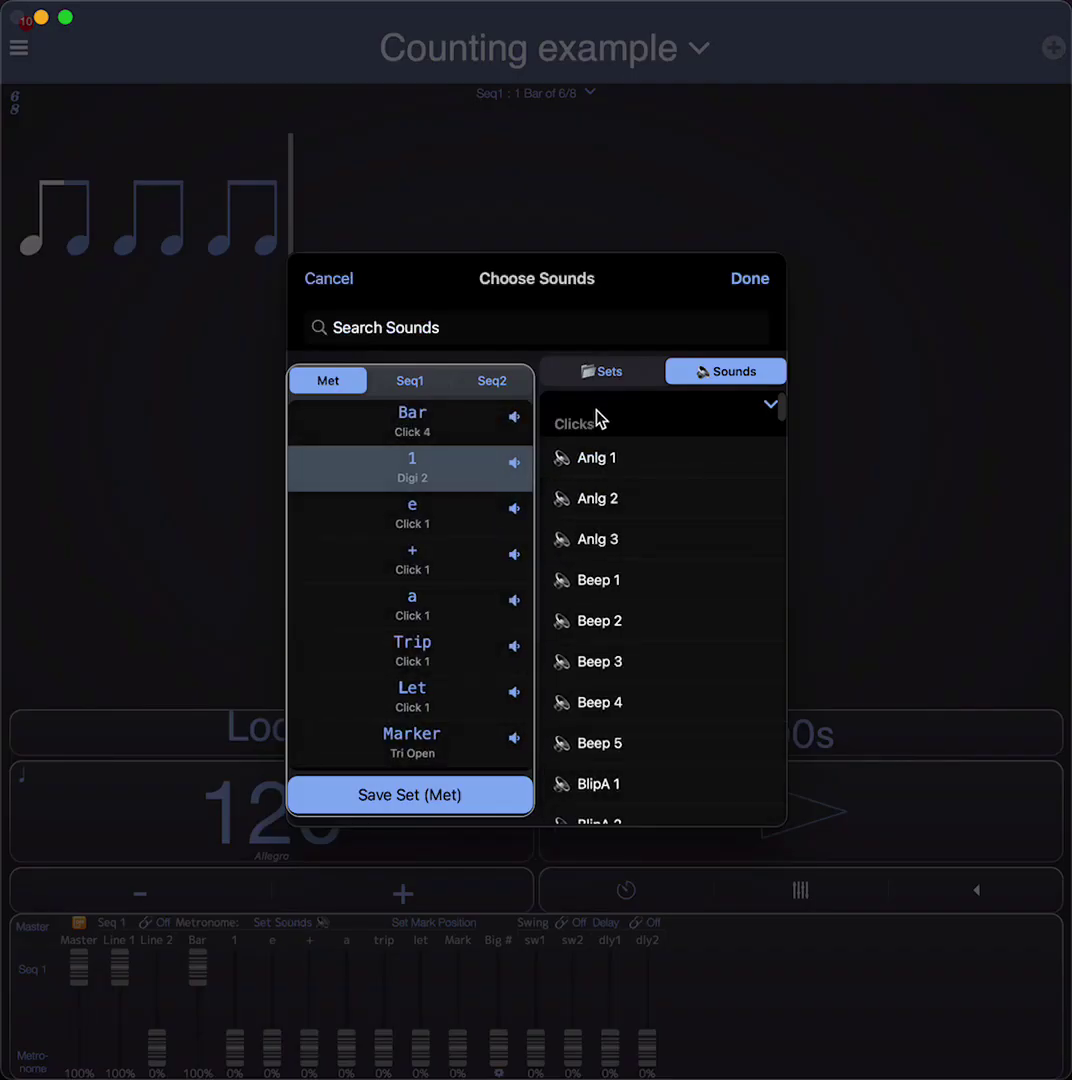
left_click(612, 374)
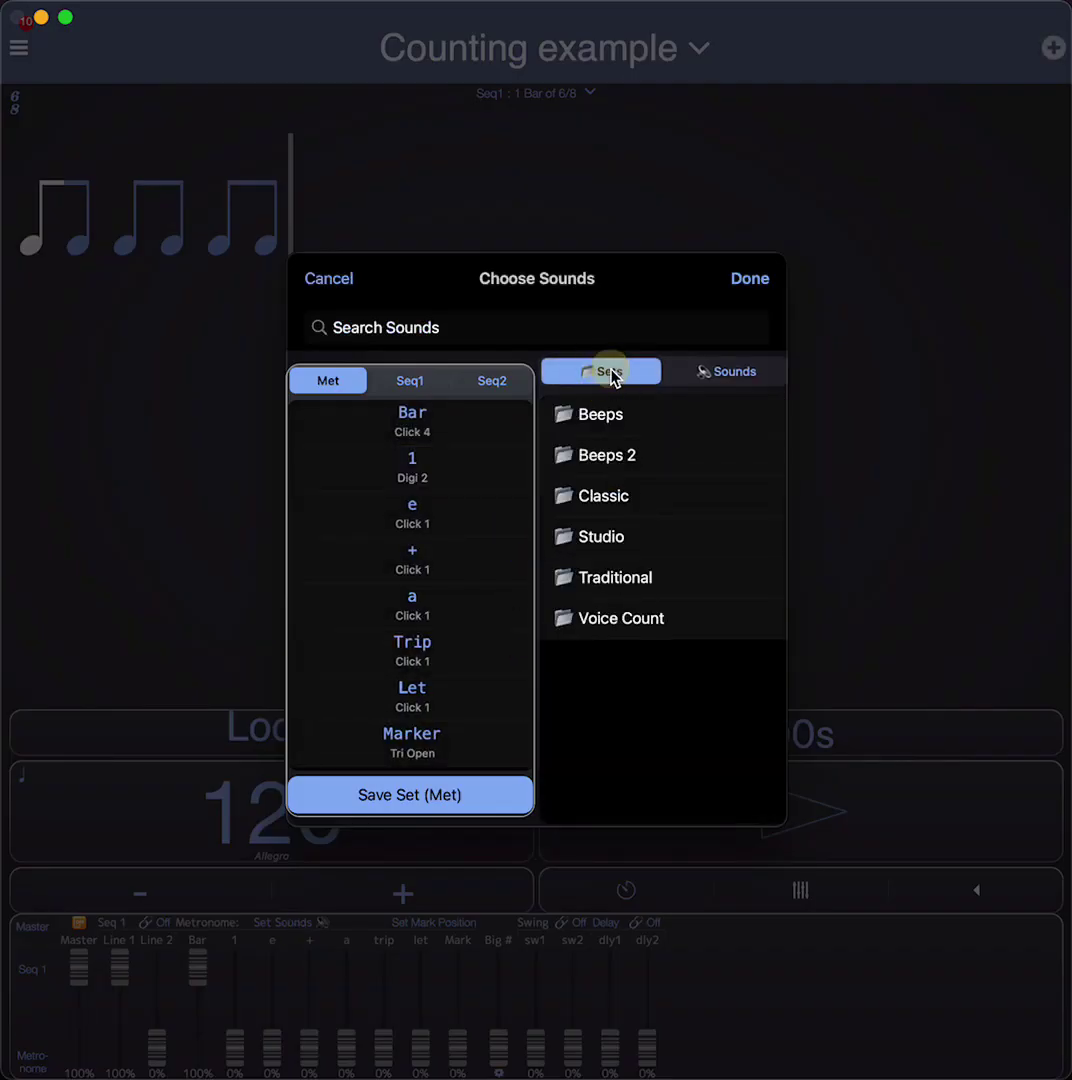
left_click(628, 625)
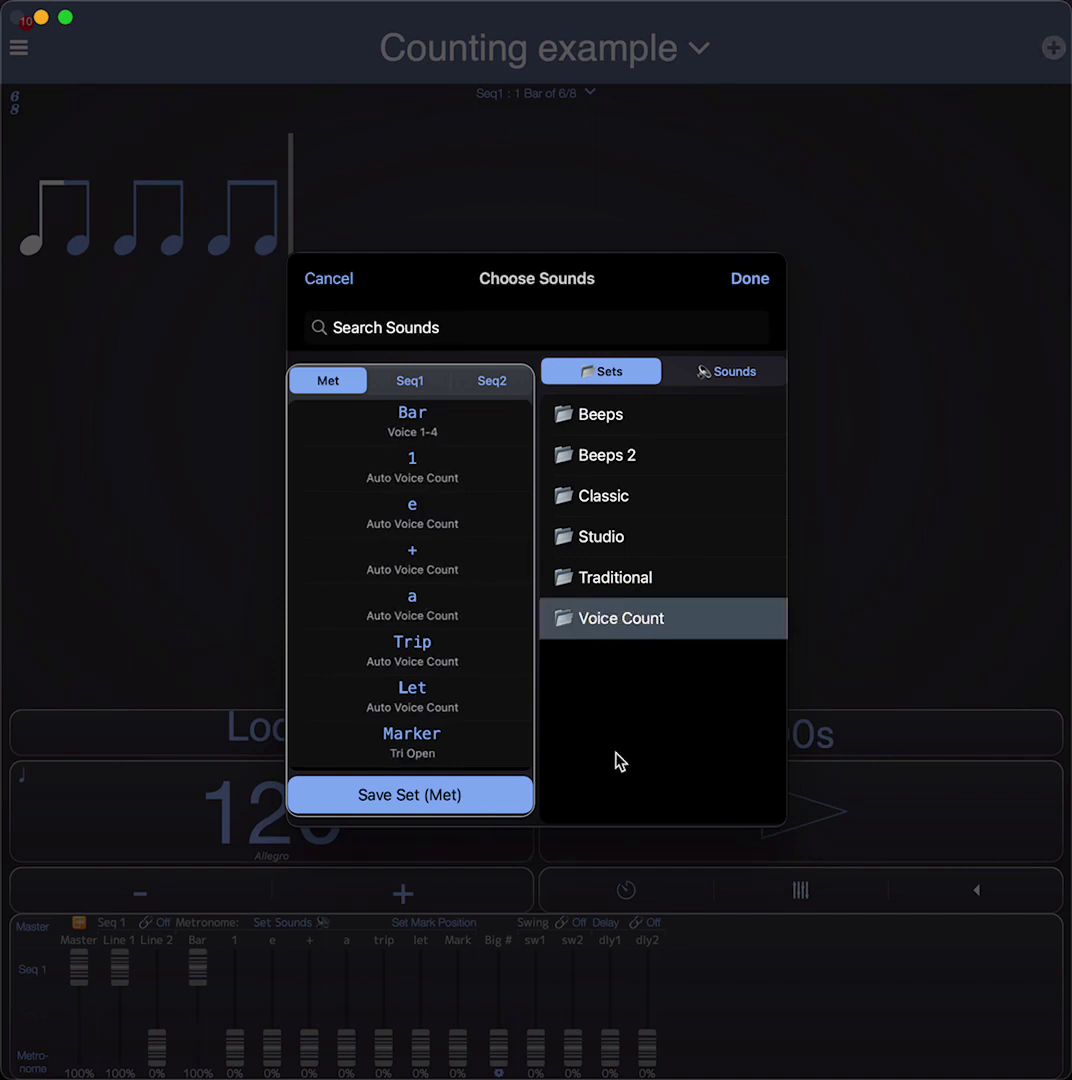
left_click(752, 282)
left_click(754, 817)
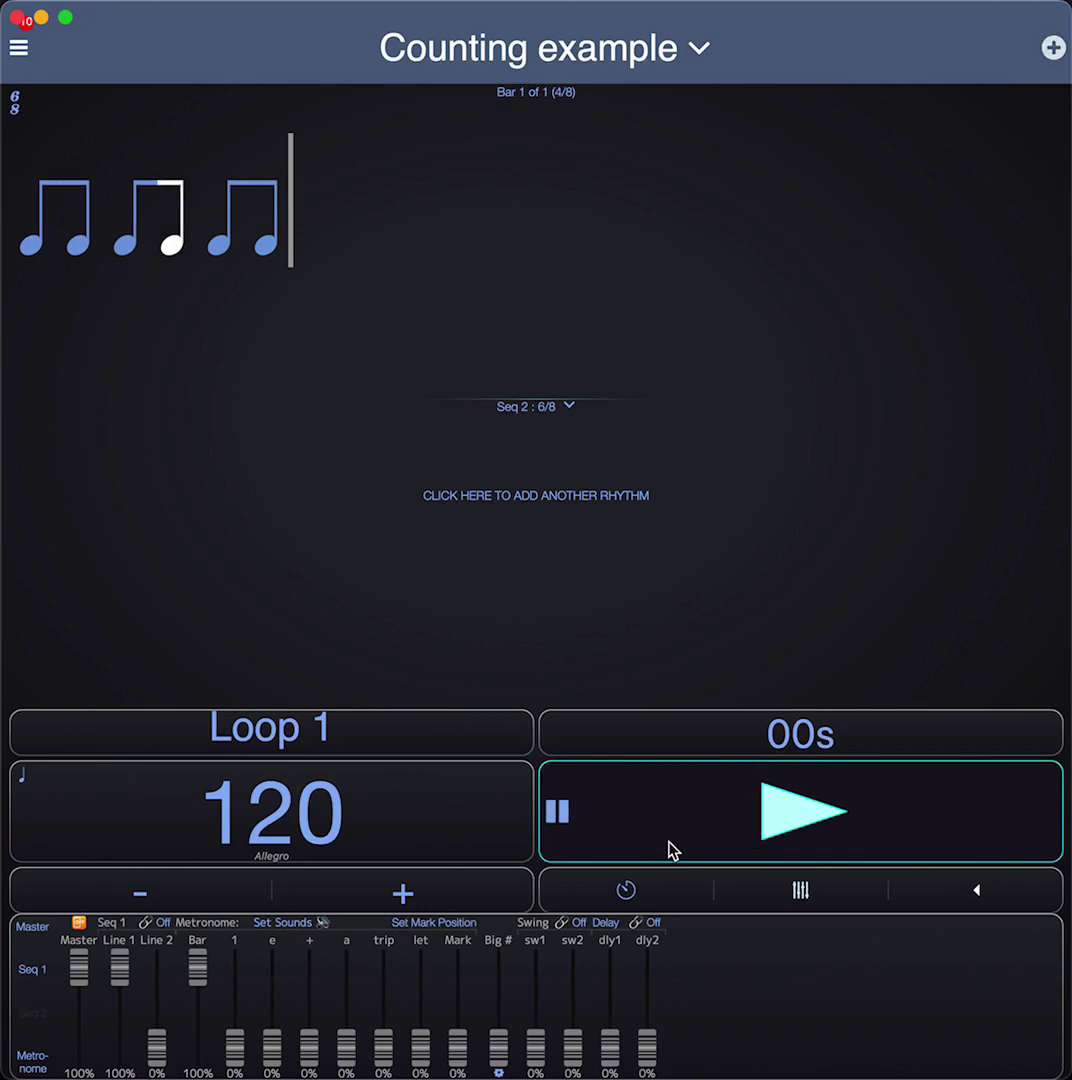
Step: Set the 1 count to 80%, the + count to 75% and Bar to 0%, auditioning throughout
left_click(718, 800)
left_click_drag(234, 1047, 234, 980)
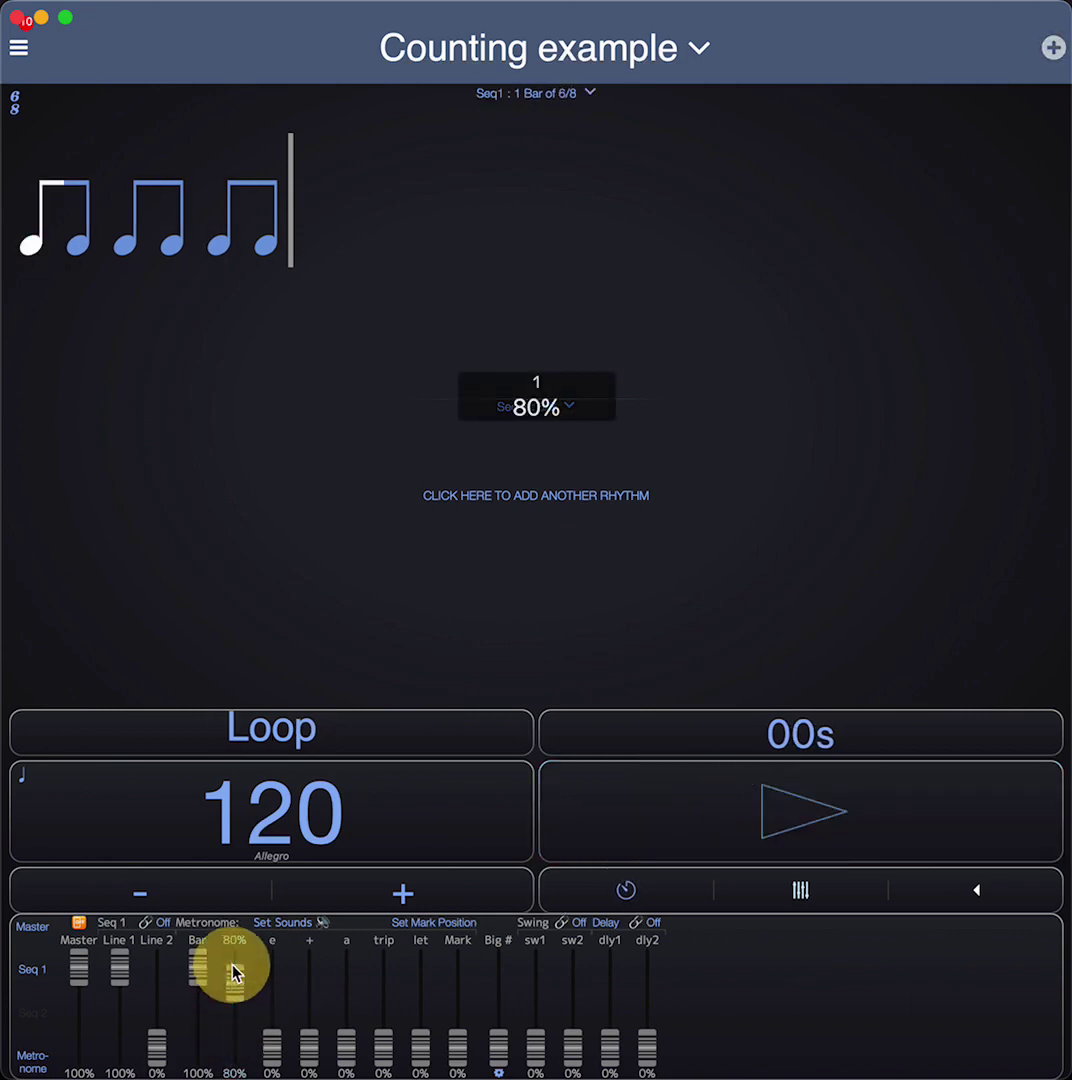
left_click(726, 820)
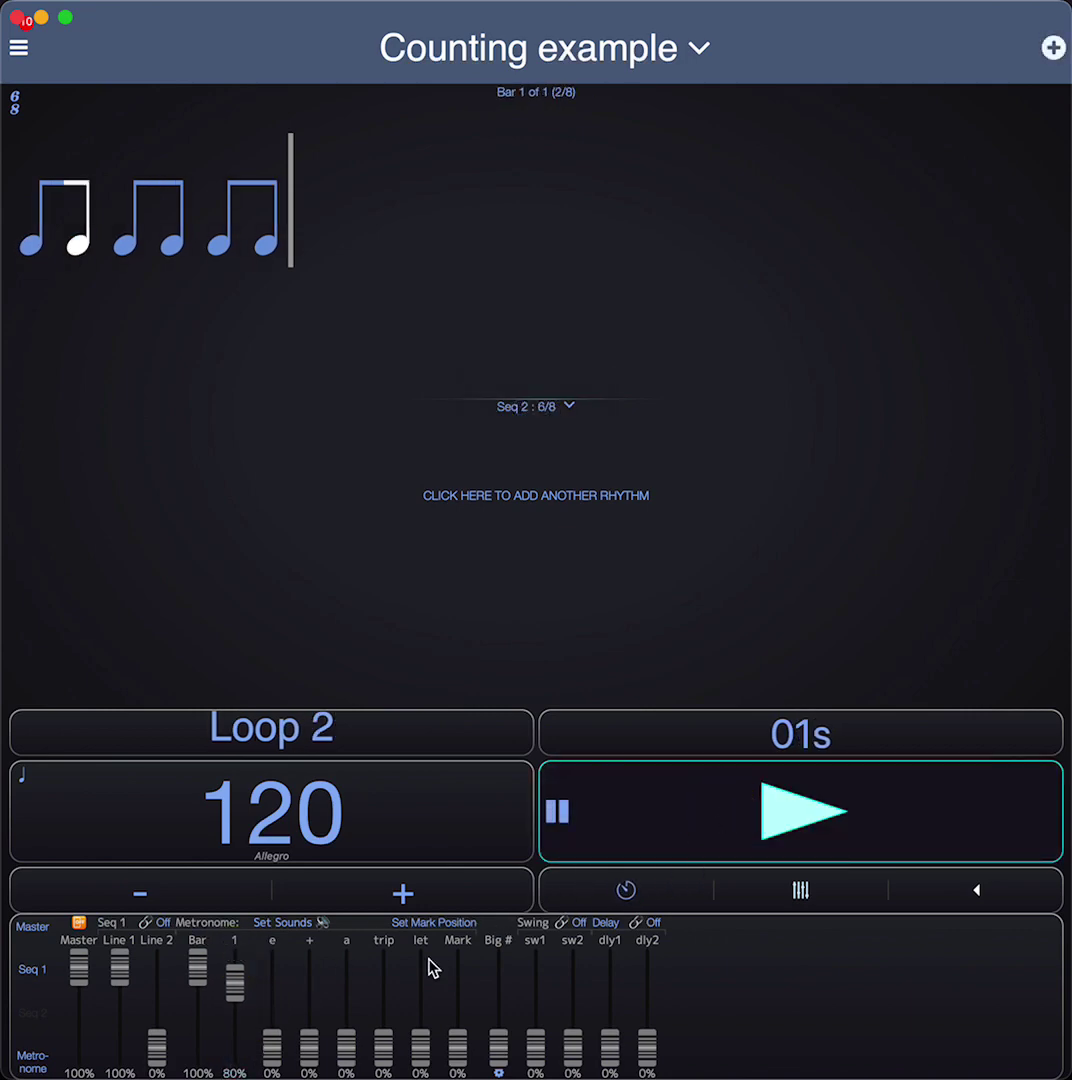
left_click_drag(309, 1046, 322, 967)
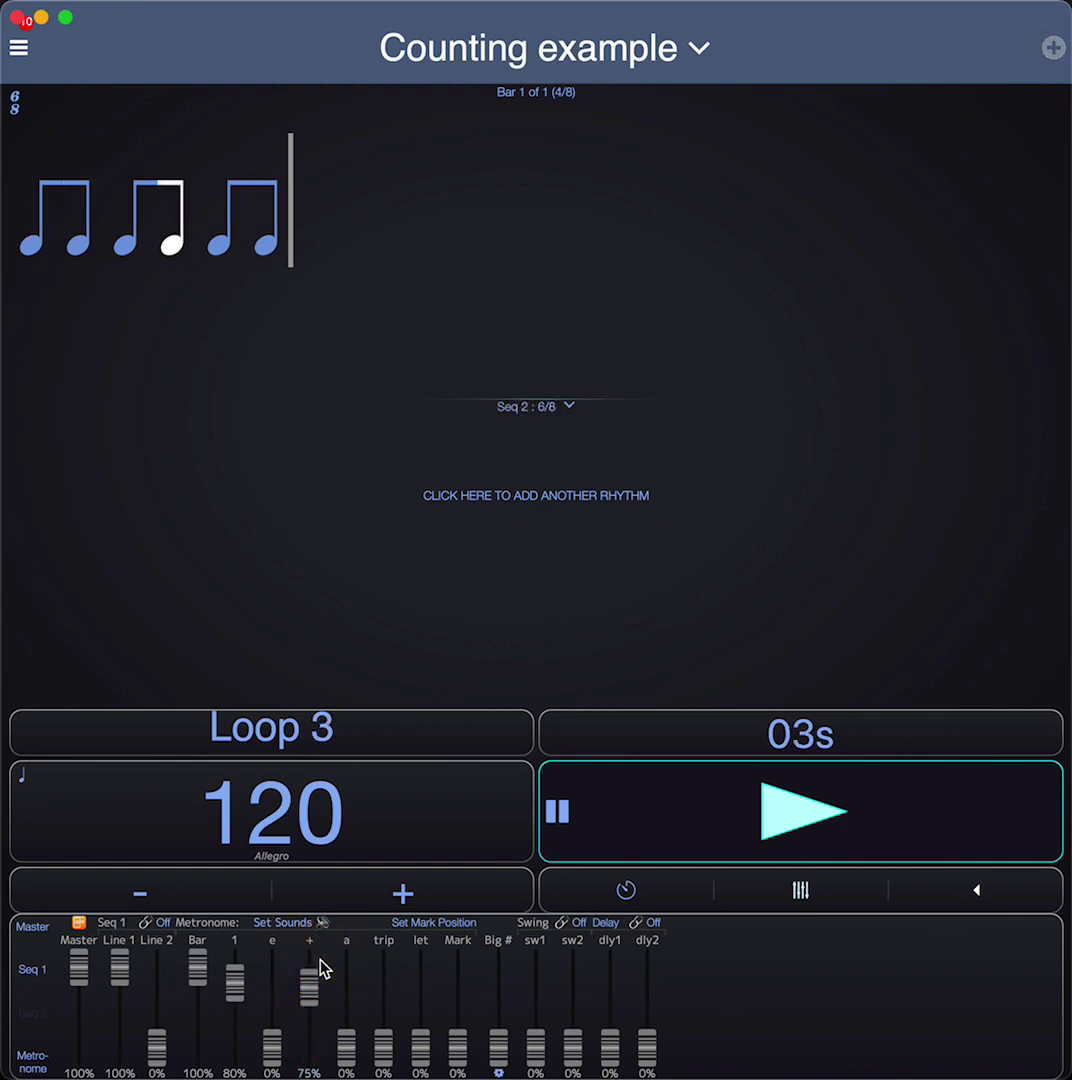
left_click(763, 822)
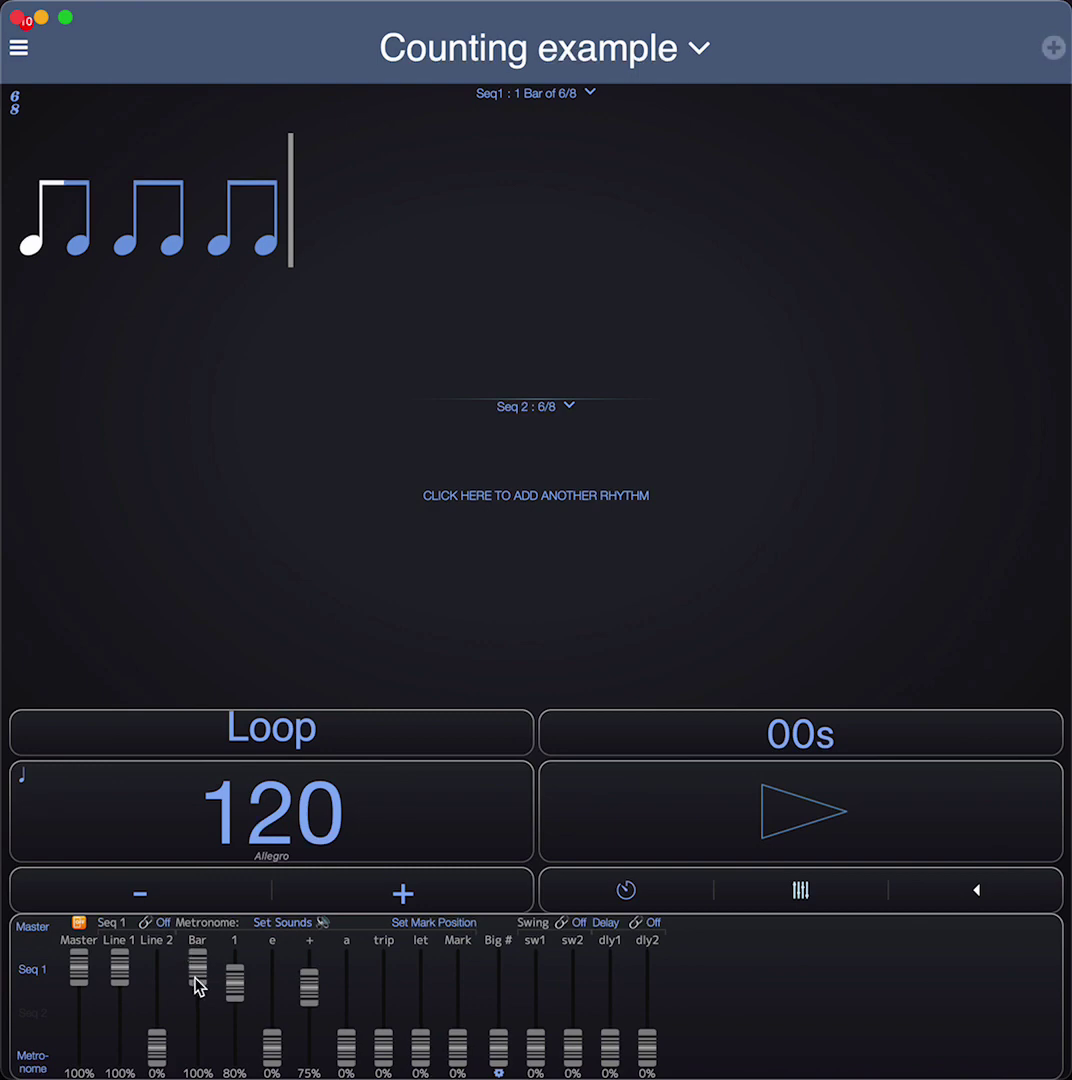
left_click_drag(199, 975, 204, 1058)
left_click_drag(206, 988, 205, 1056)
left_click(665, 826)
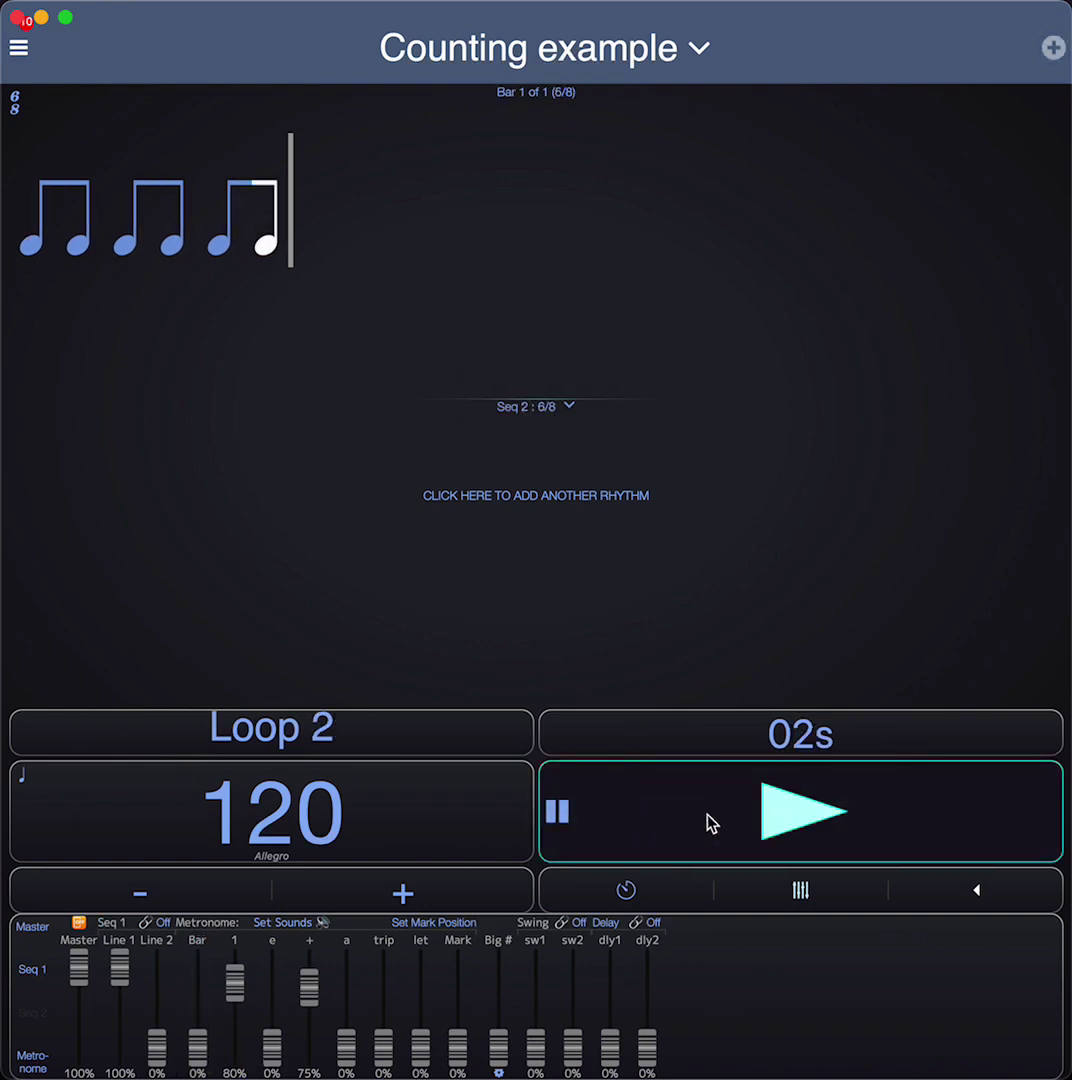
Step: Change Seq1's time signature to 7/8 and audition it
left_click(767, 815)
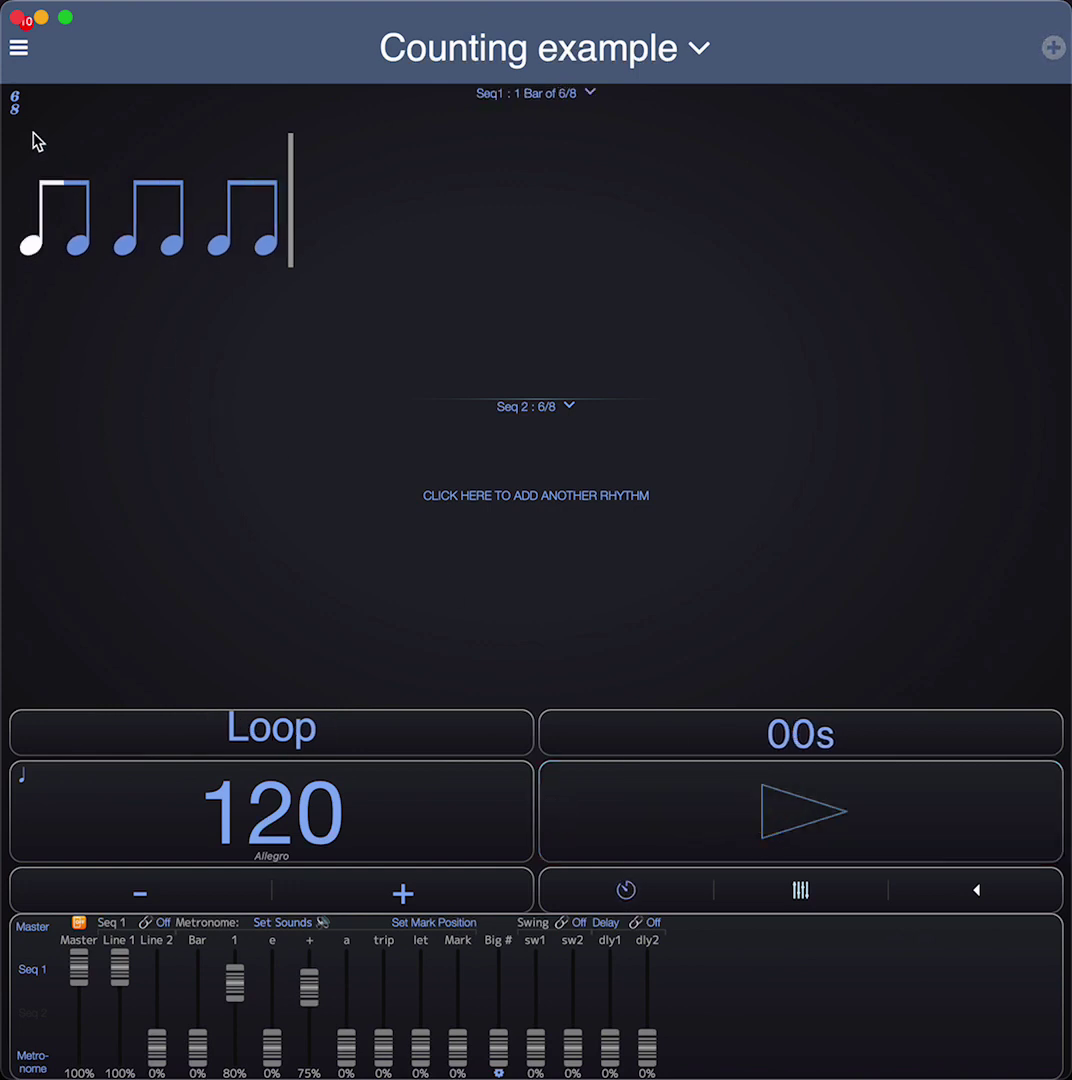
left_click(16, 104)
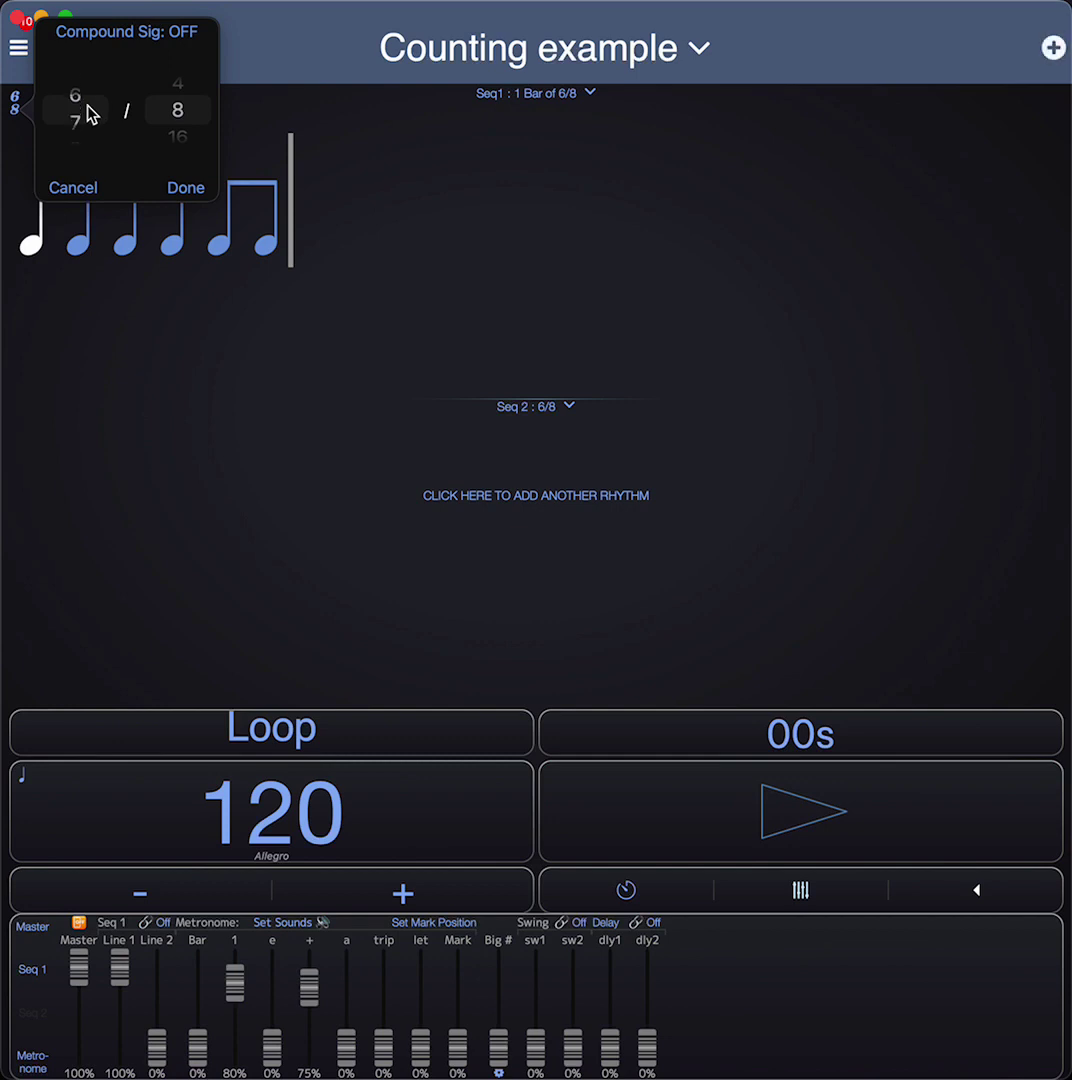
left_click(190, 186)
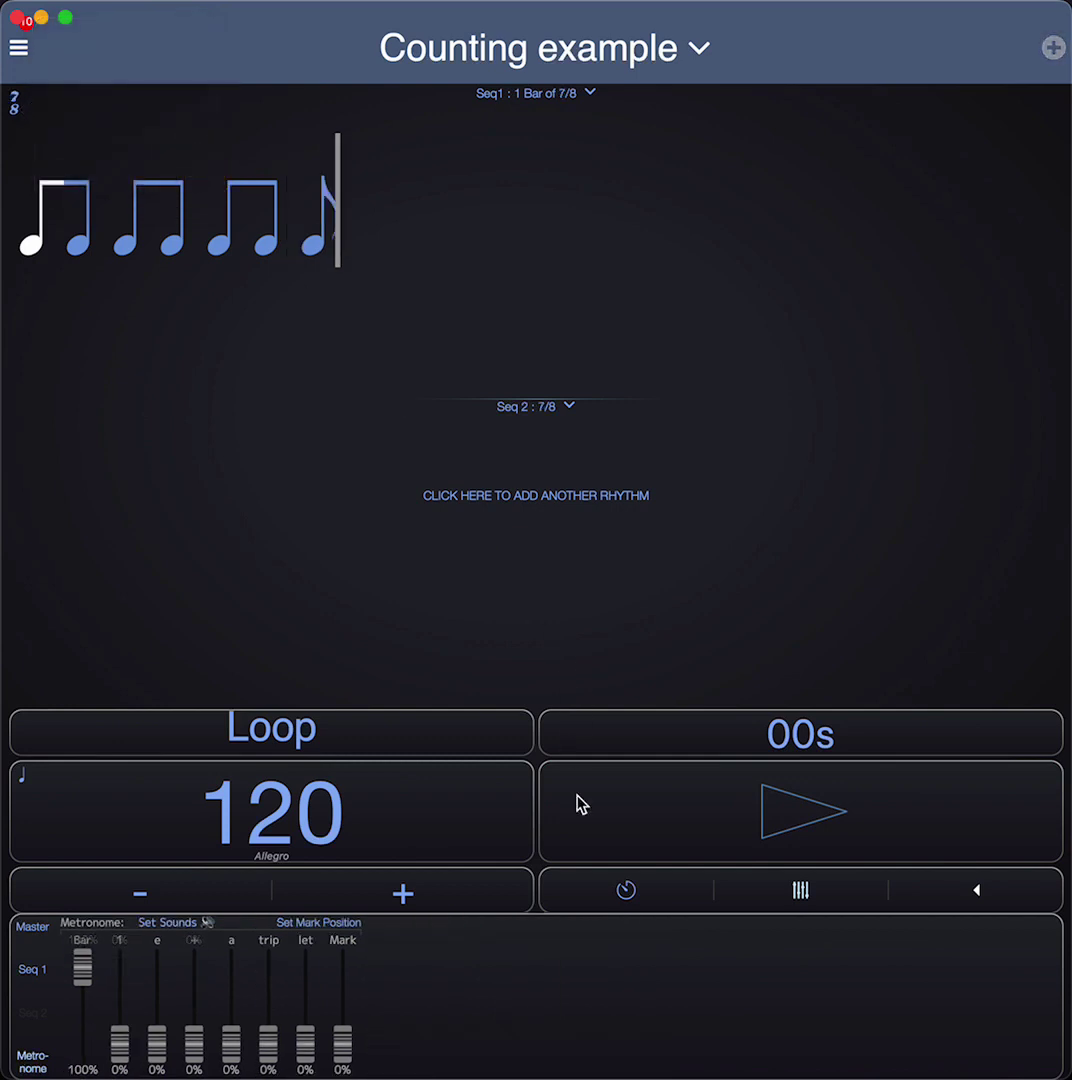
left_click(586, 816)
left_click(586, 815)
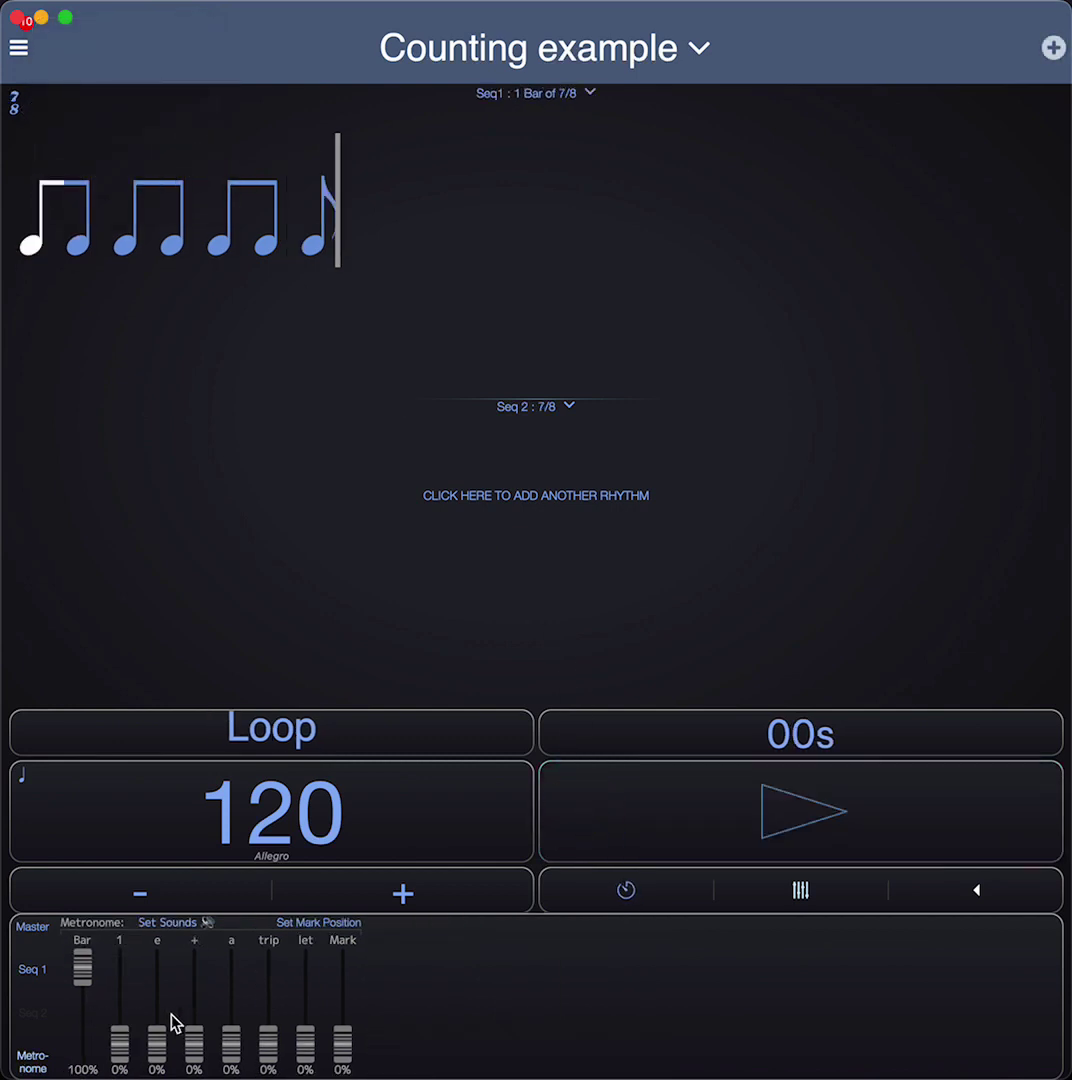
Step: Raise the 1 and + counts to 100%, mute Bar while playing, and show the presets list alongside
left_click_drag(120, 1045, 120, 948)
left_click_drag(194, 1042, 205, 925)
left_click(745, 811)
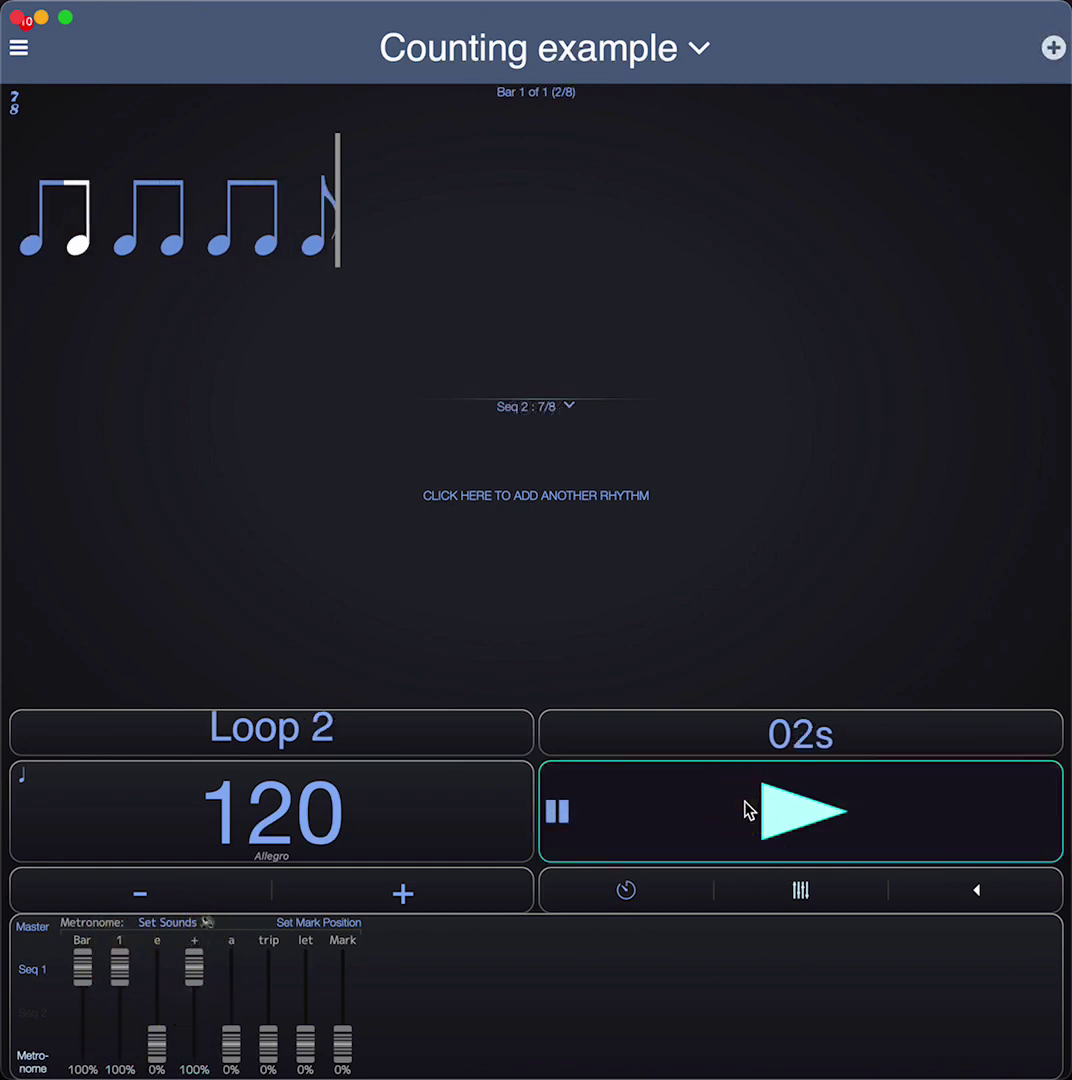
left_click_drag(80, 975, 82, 1060)
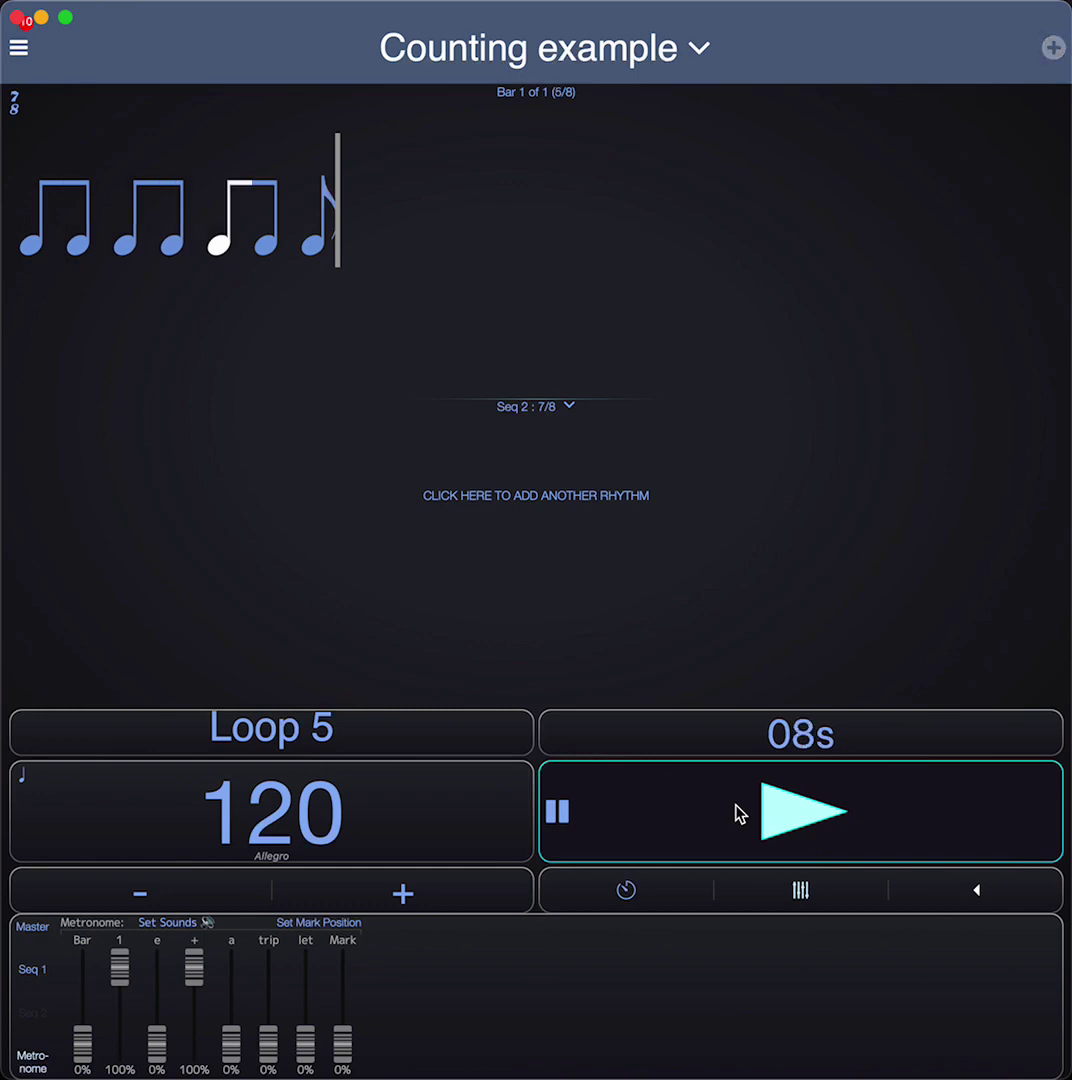
left_click(736, 812)
left_click(970, 889)
scroll(842, 752, "down", 1)
scroll(842, 752, "up", 10)
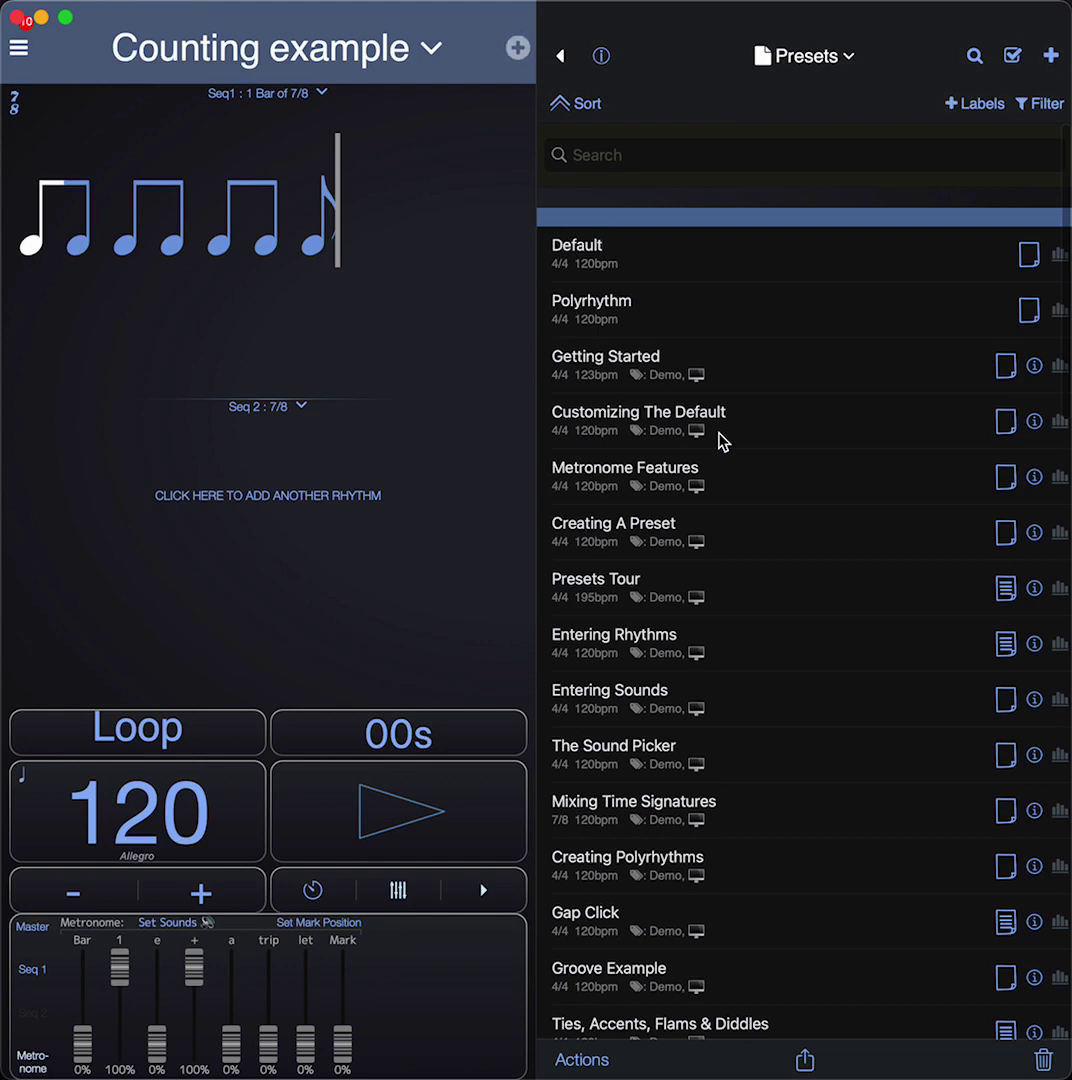
Step: Discard the rhythm's unsaved changes and load the Band Set With Voice Count-ins playlist
left_click(810, 60)
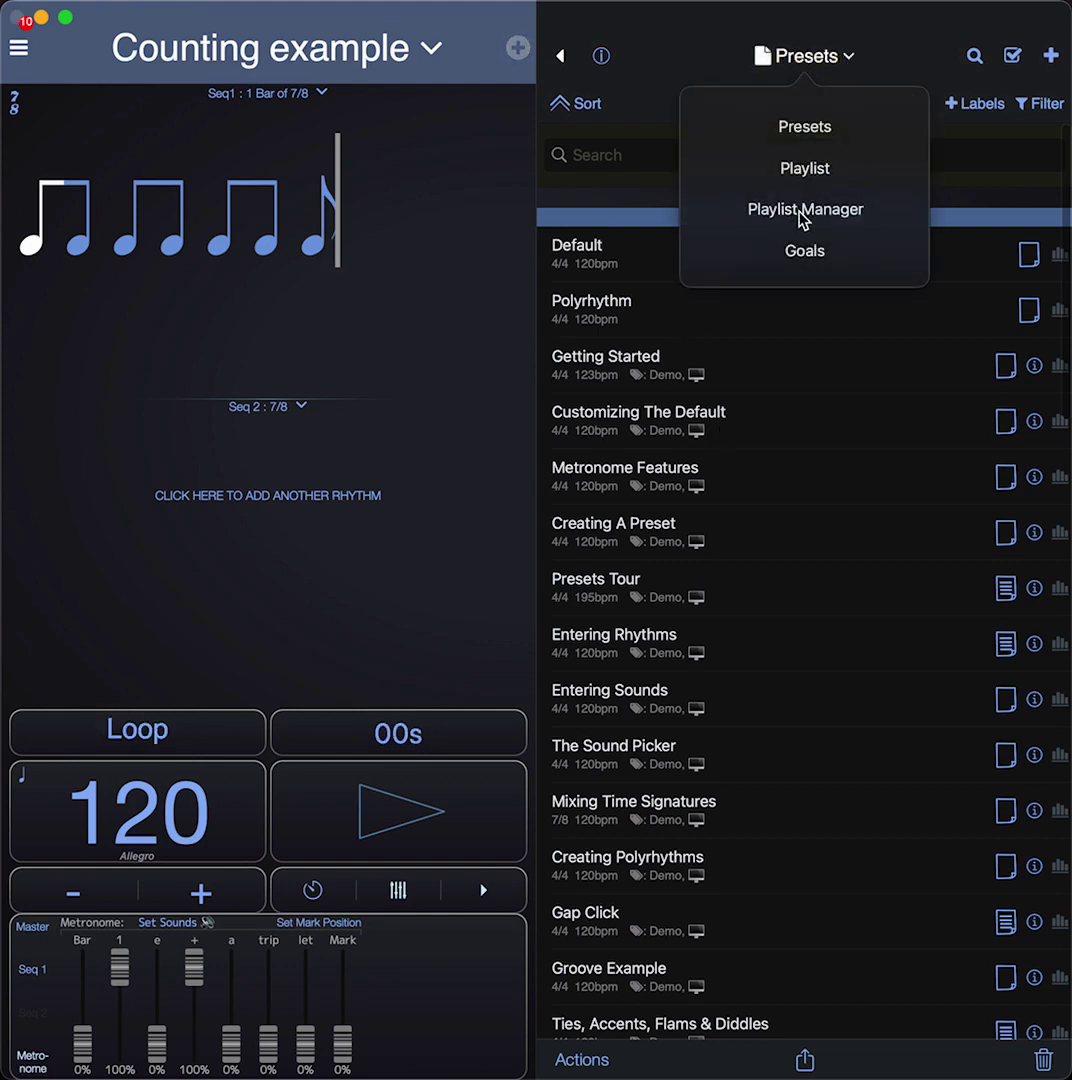
left_click(801, 219)
left_click(550, 574)
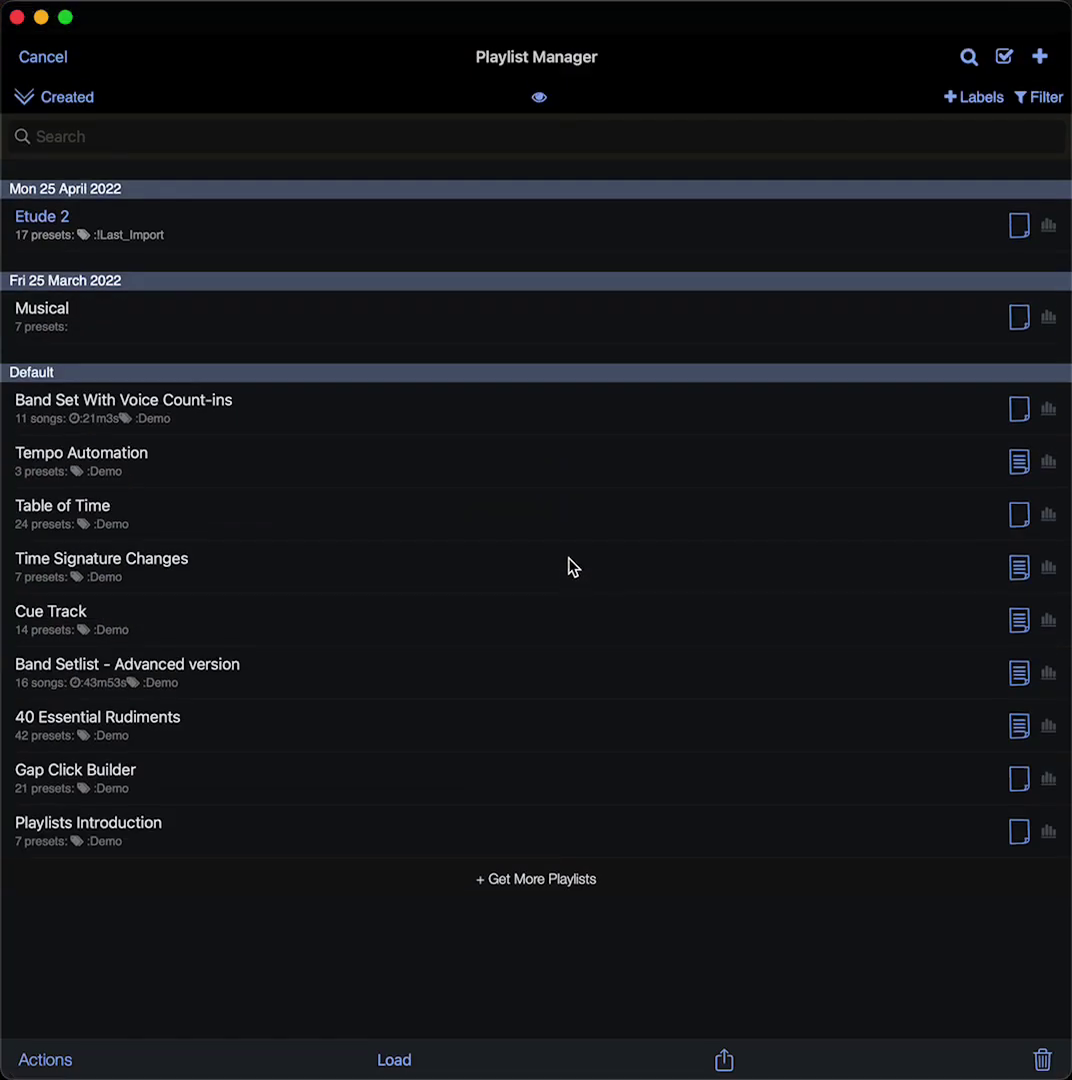
left_click(241, 398)
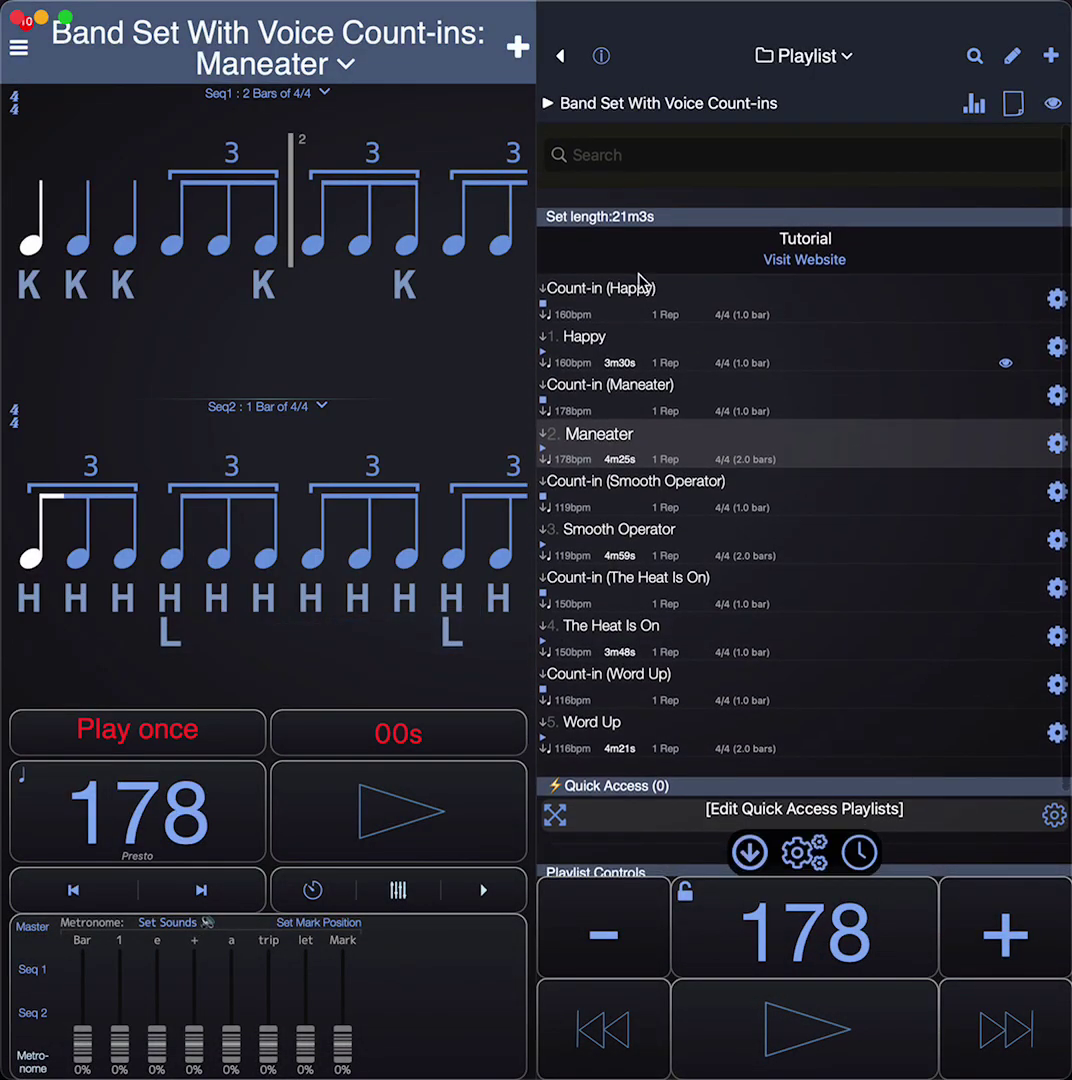
Step: Audition the playlist's Happy and Maneater count-ins
left_click(638, 281)
left_click(660, 265)
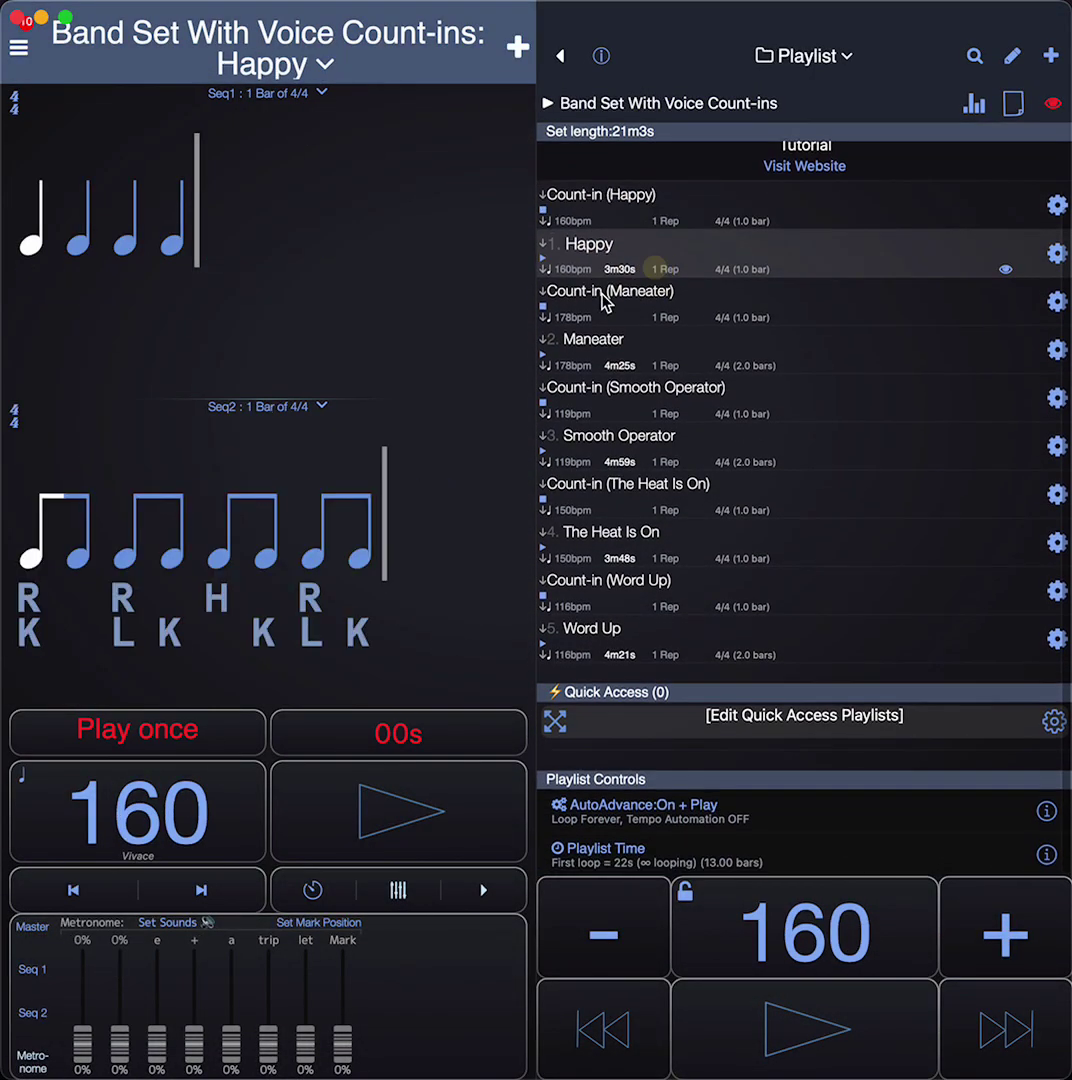
left_click(648, 224)
left_click(797, 1044)
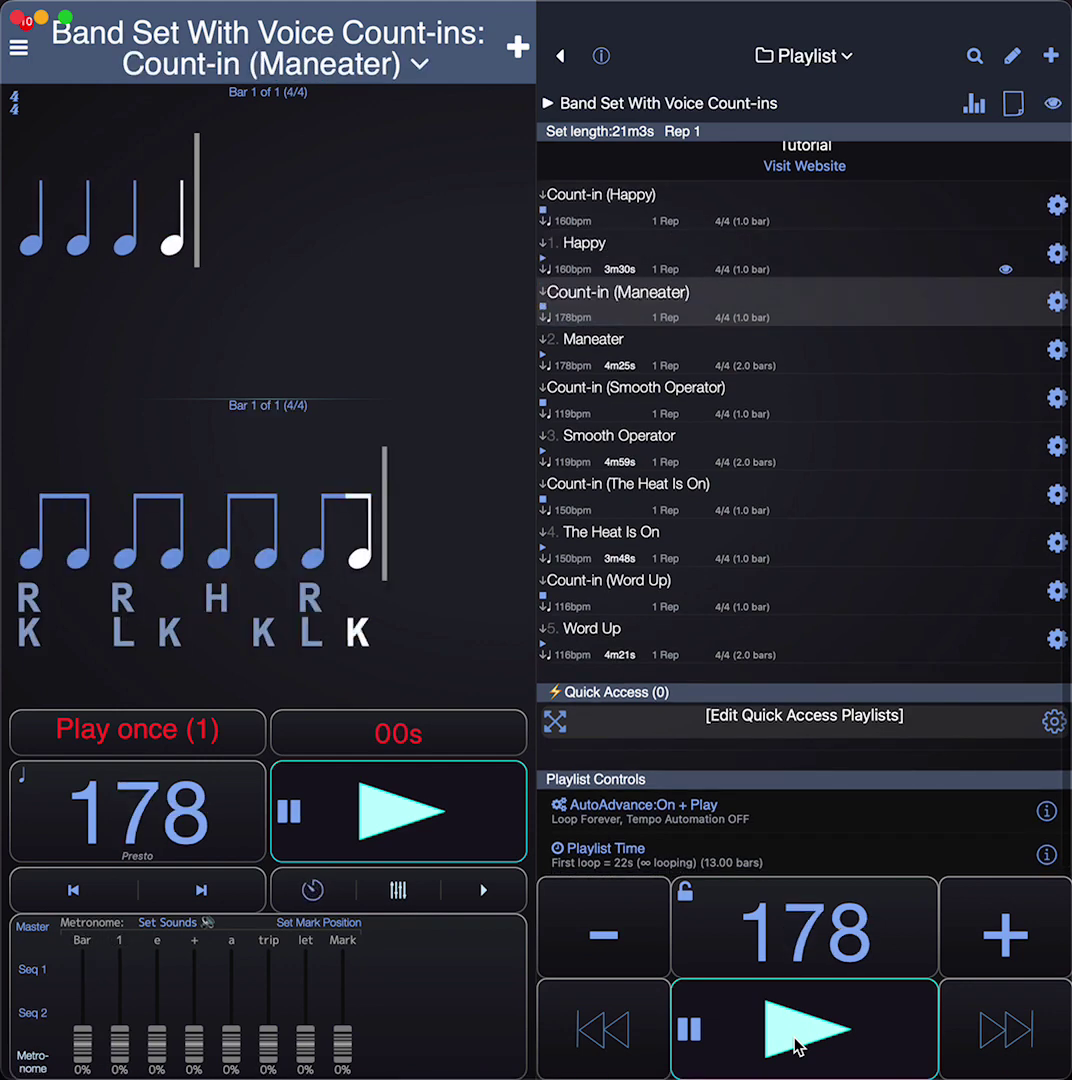
left_click(795, 1041)
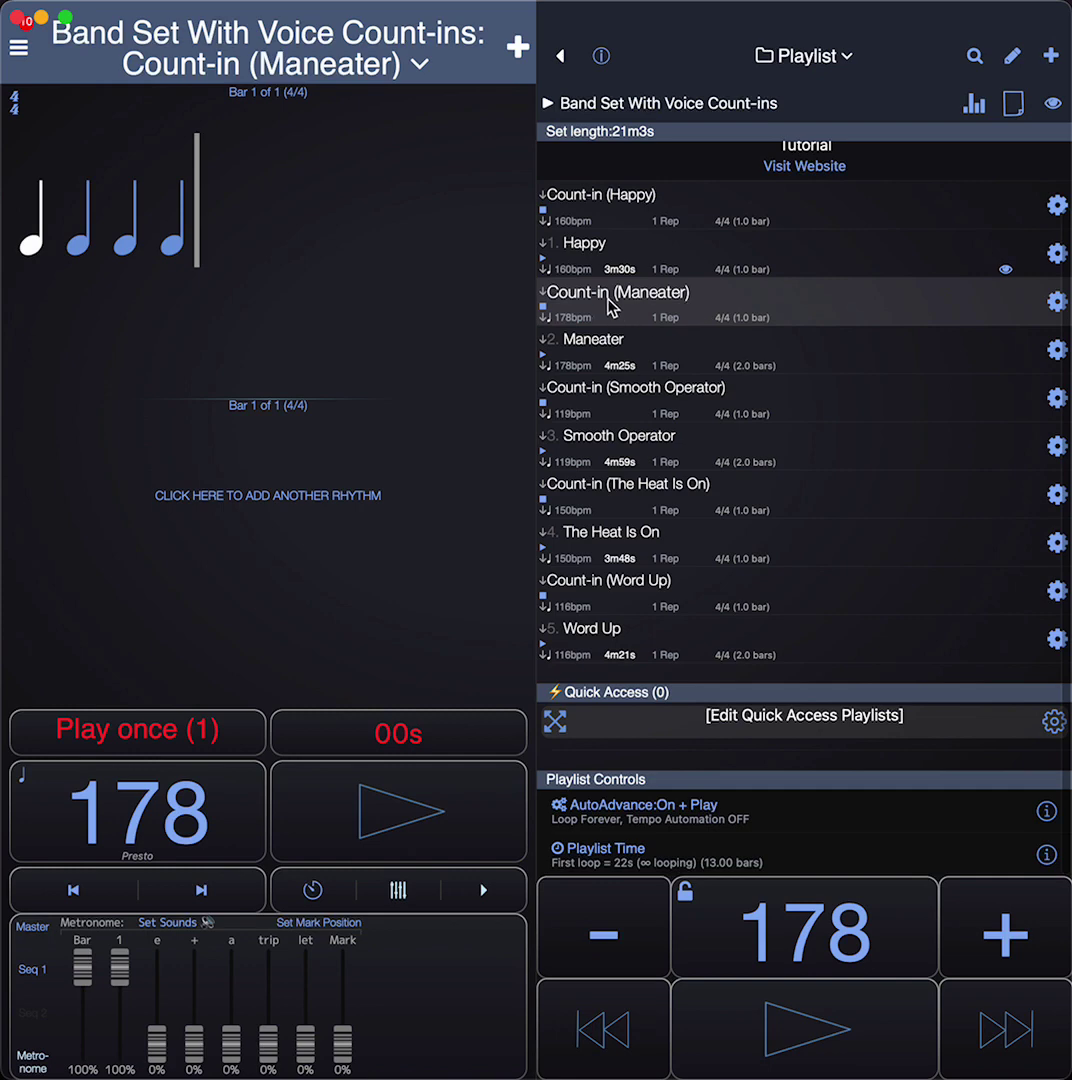
left_click(783, 1012)
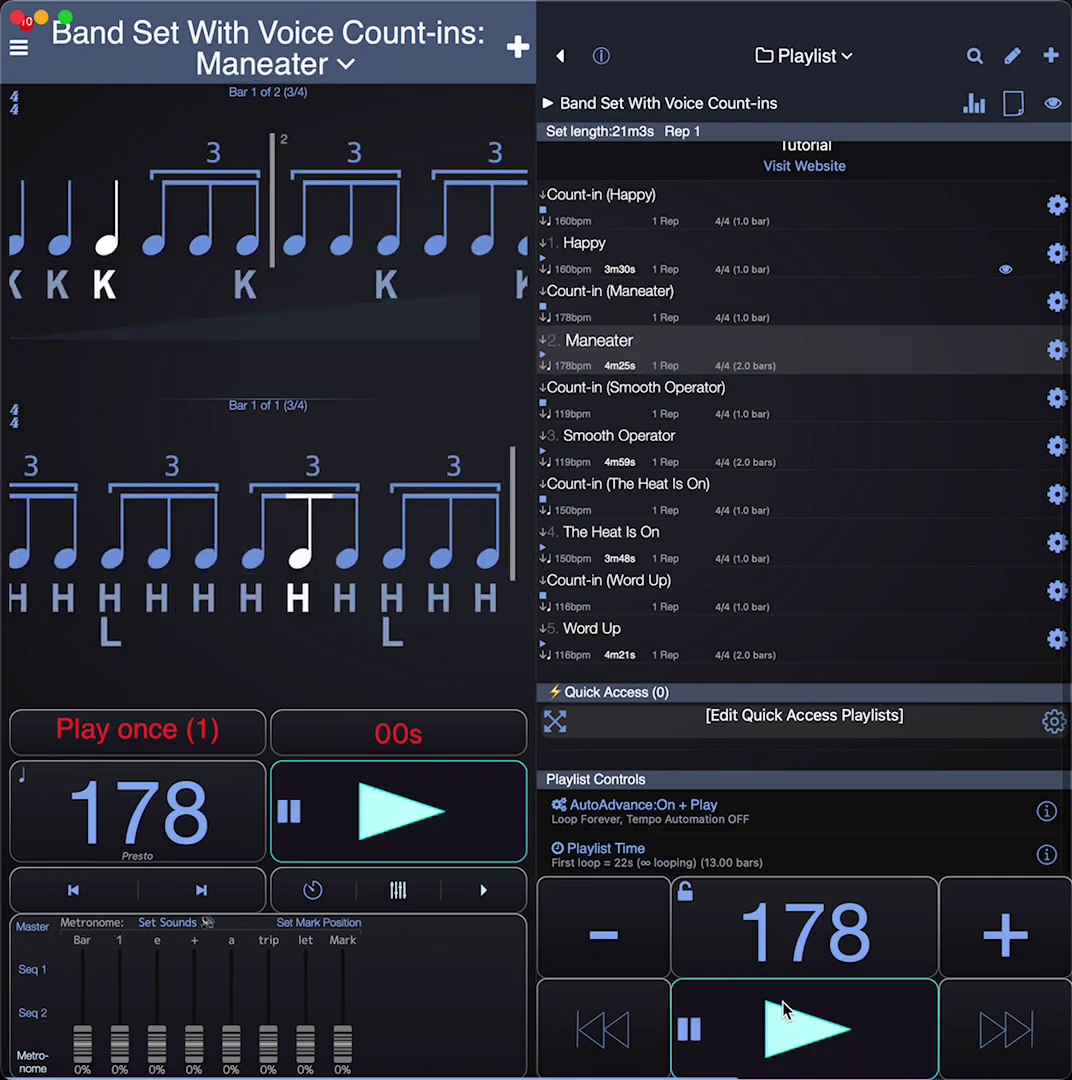
left_click(783, 1012)
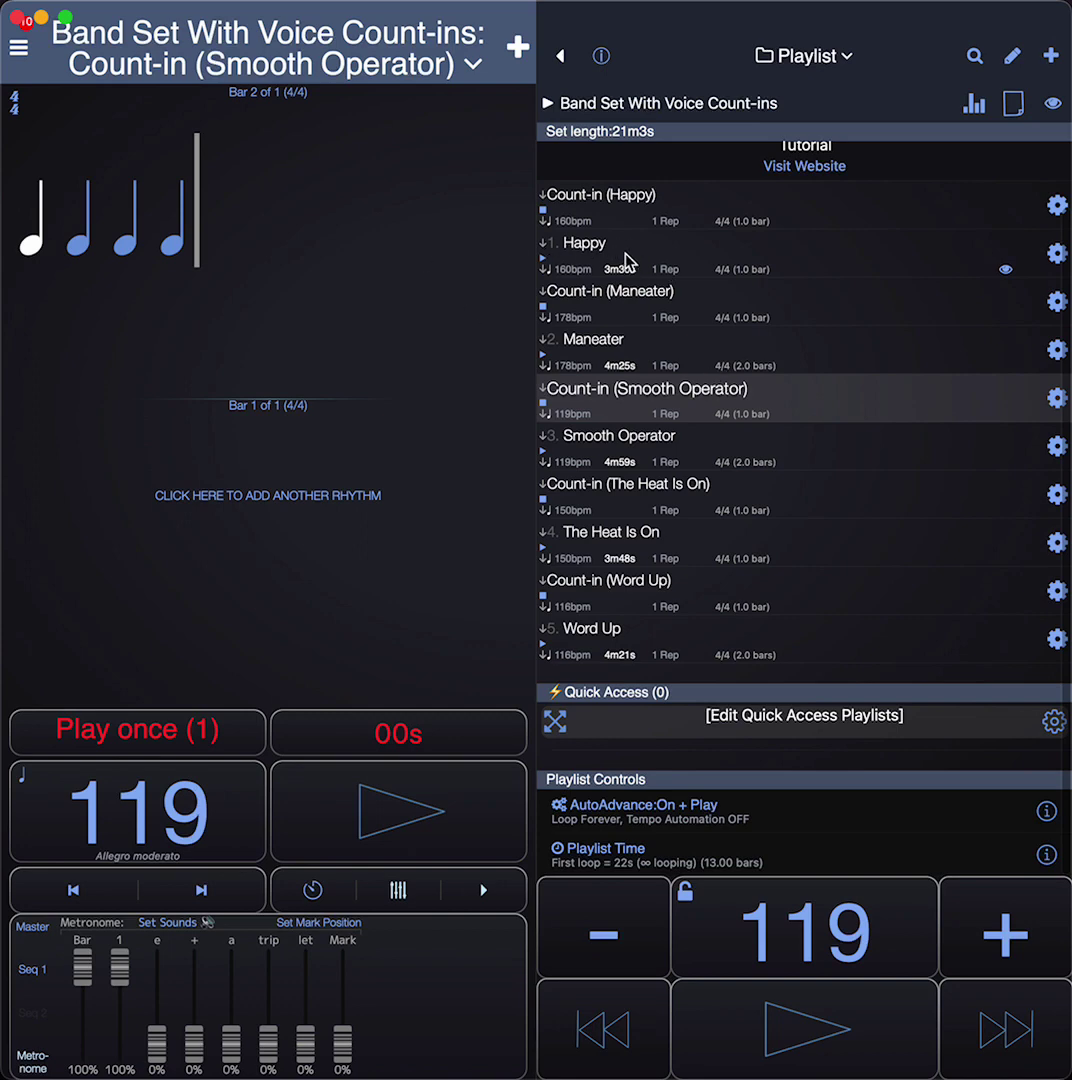
left_click(688, 103)
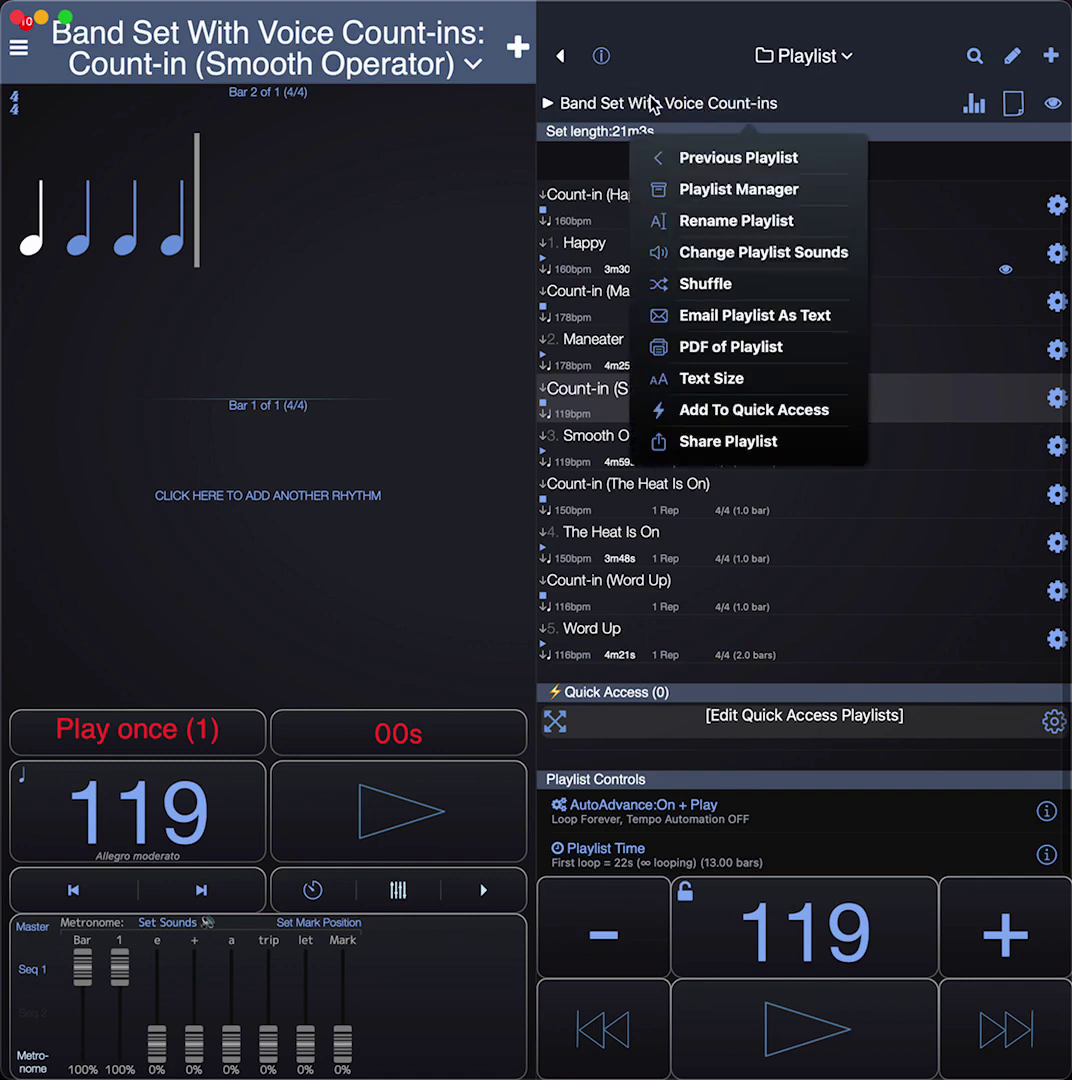
Step: View the playlist's PDF setlist, close it, and return to the Playlist Manager
left_click(742, 350)
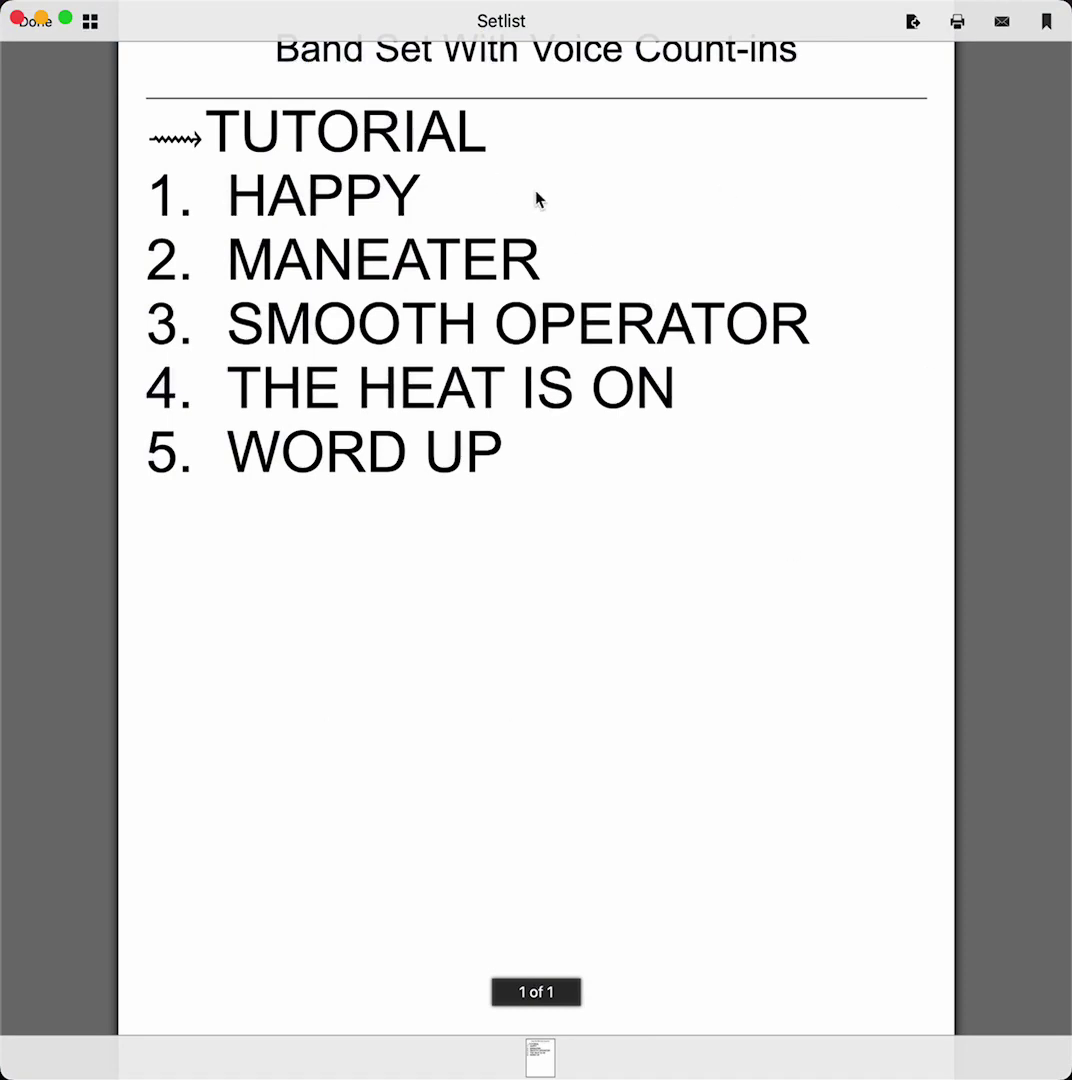
left_click(34, 22)
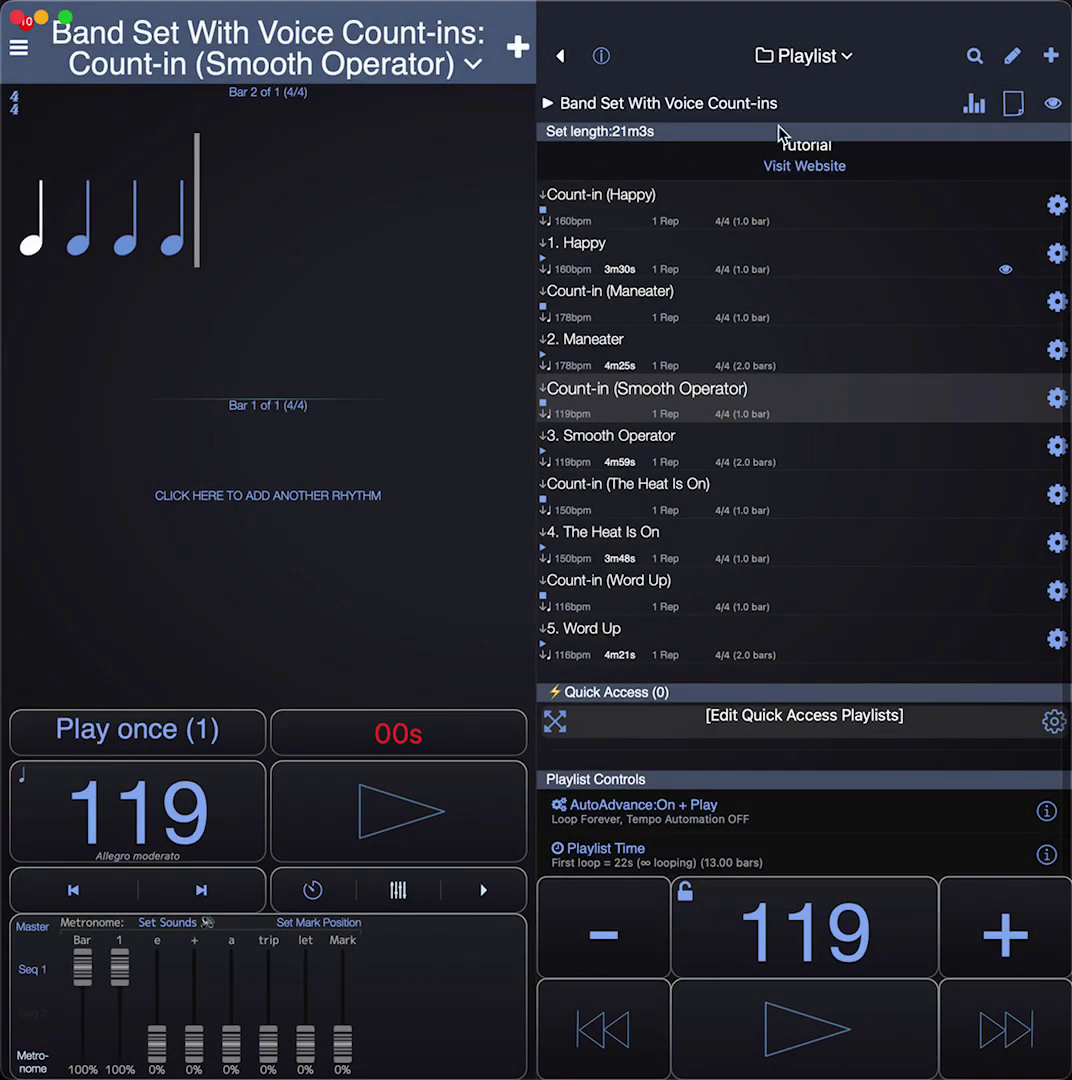
left_click(800, 57)
left_click(846, 210)
Step: Load Etude 2 and audition Bars 1, 2 and 3, ending back on Bar 1
left_click(193, 229)
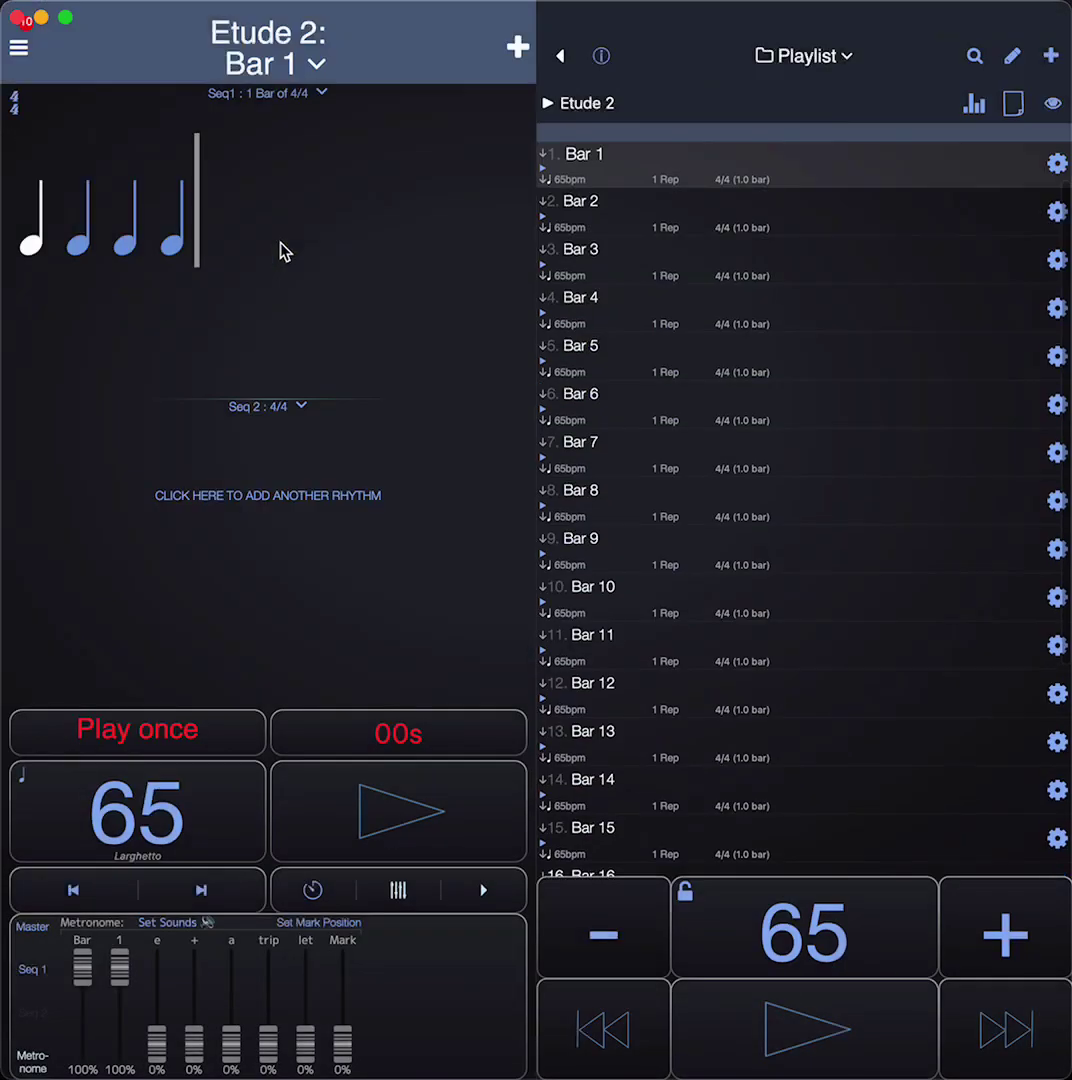
left_click(678, 183)
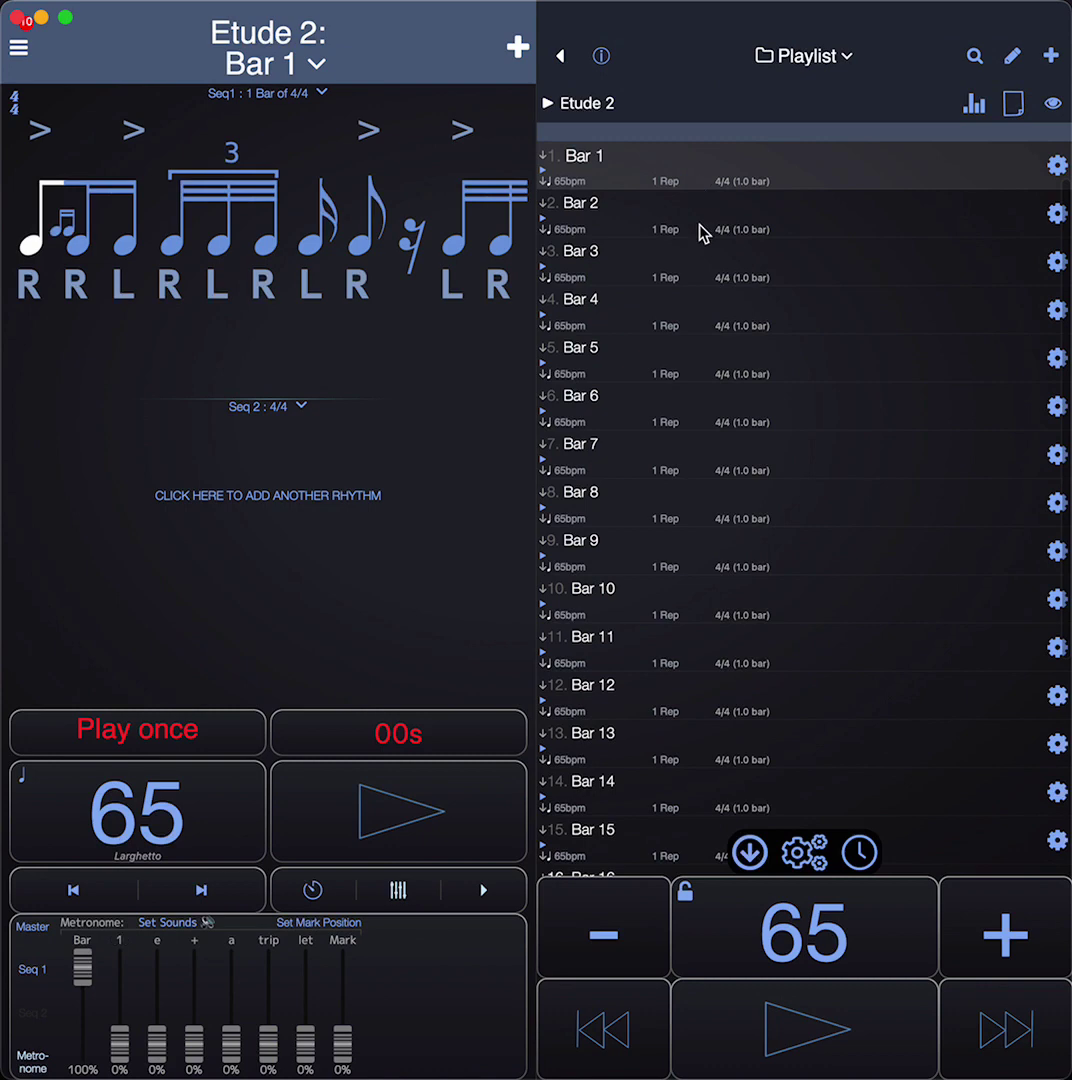
left_click(682, 222)
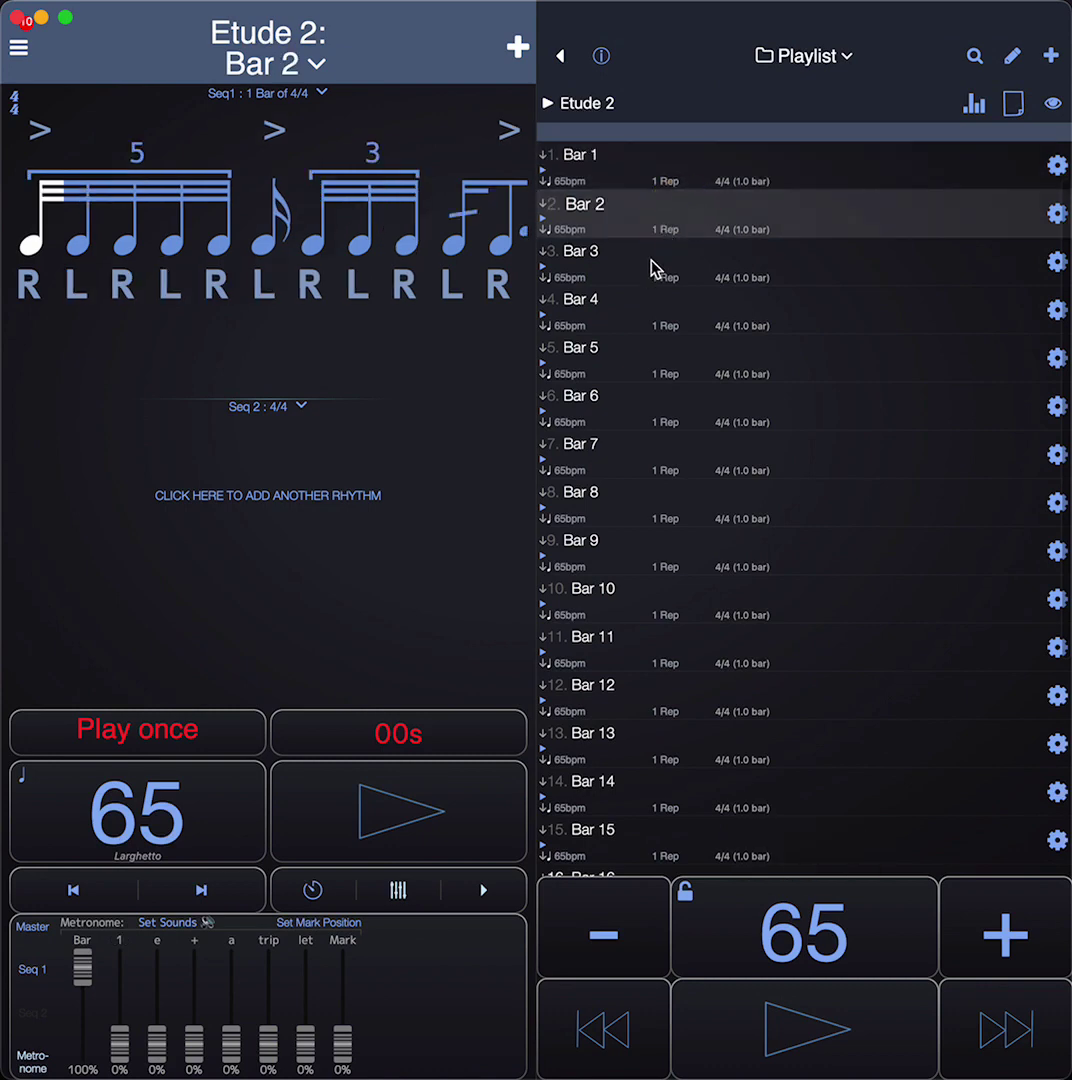
left_click(648, 256)
scroll(665, 200, "up", 3)
left_click(653, 241)
Step: Hide the bar list, play through the Etude 2 bars, then bring the list back
left_click(485, 888)
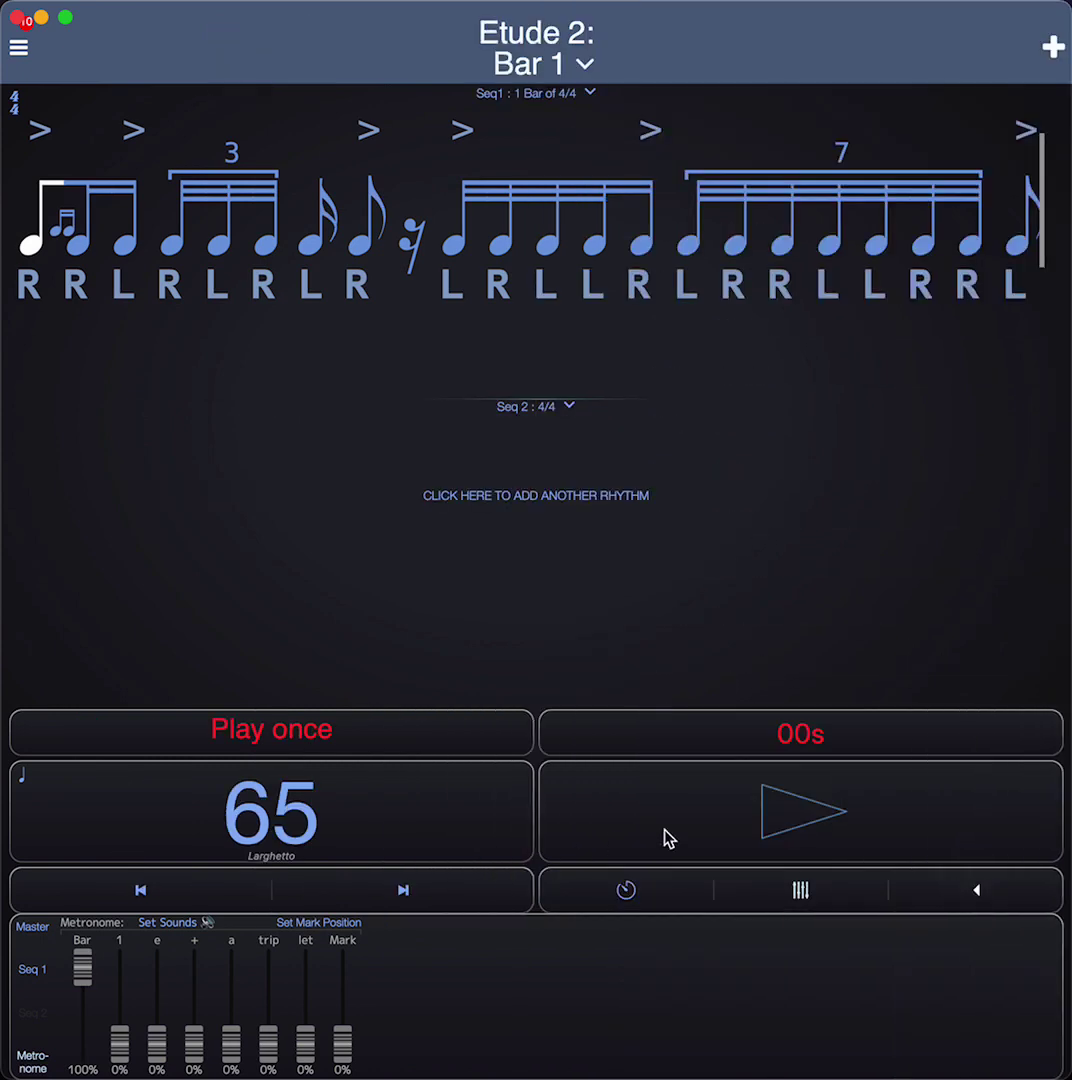
left_click(913, 834)
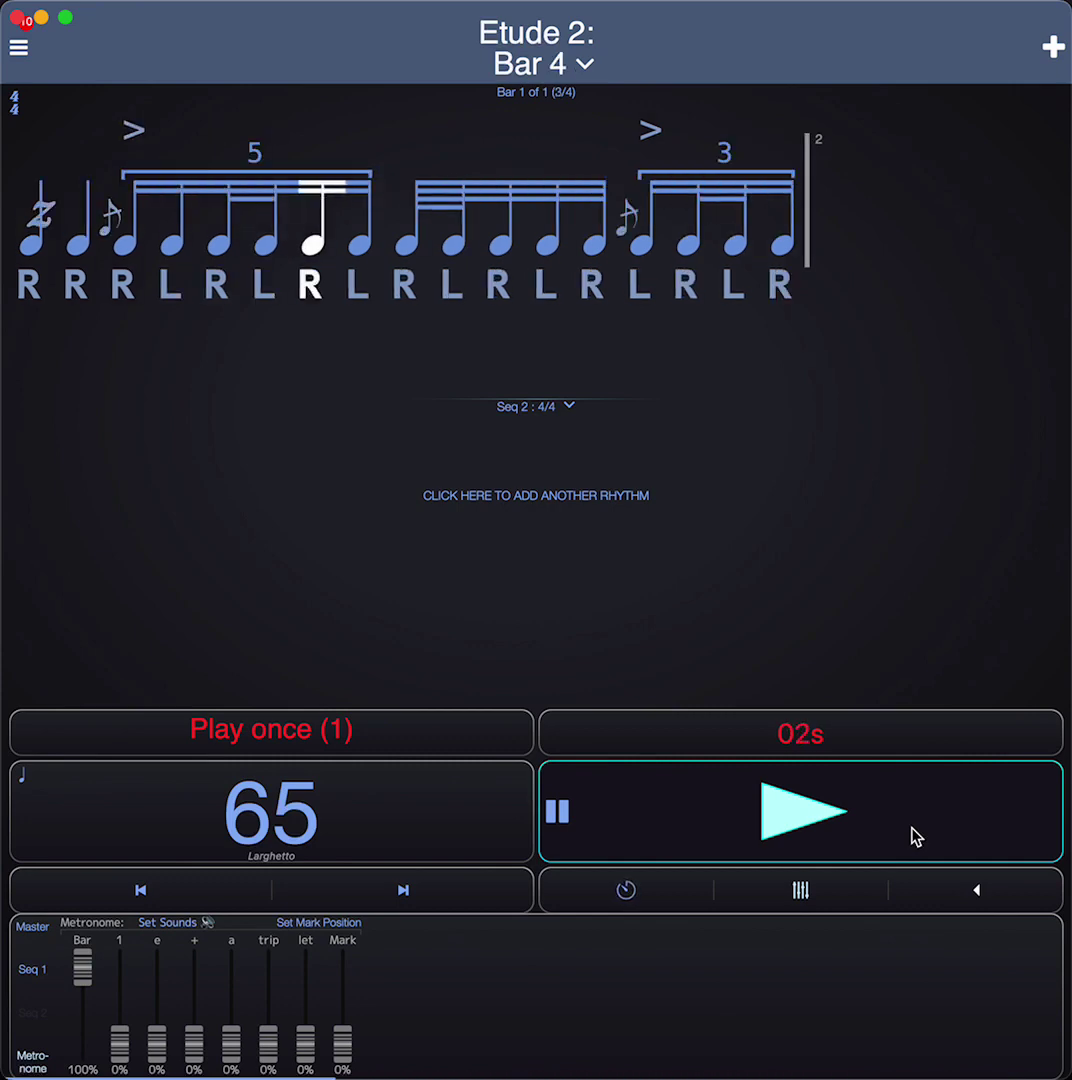
left_click(913, 836)
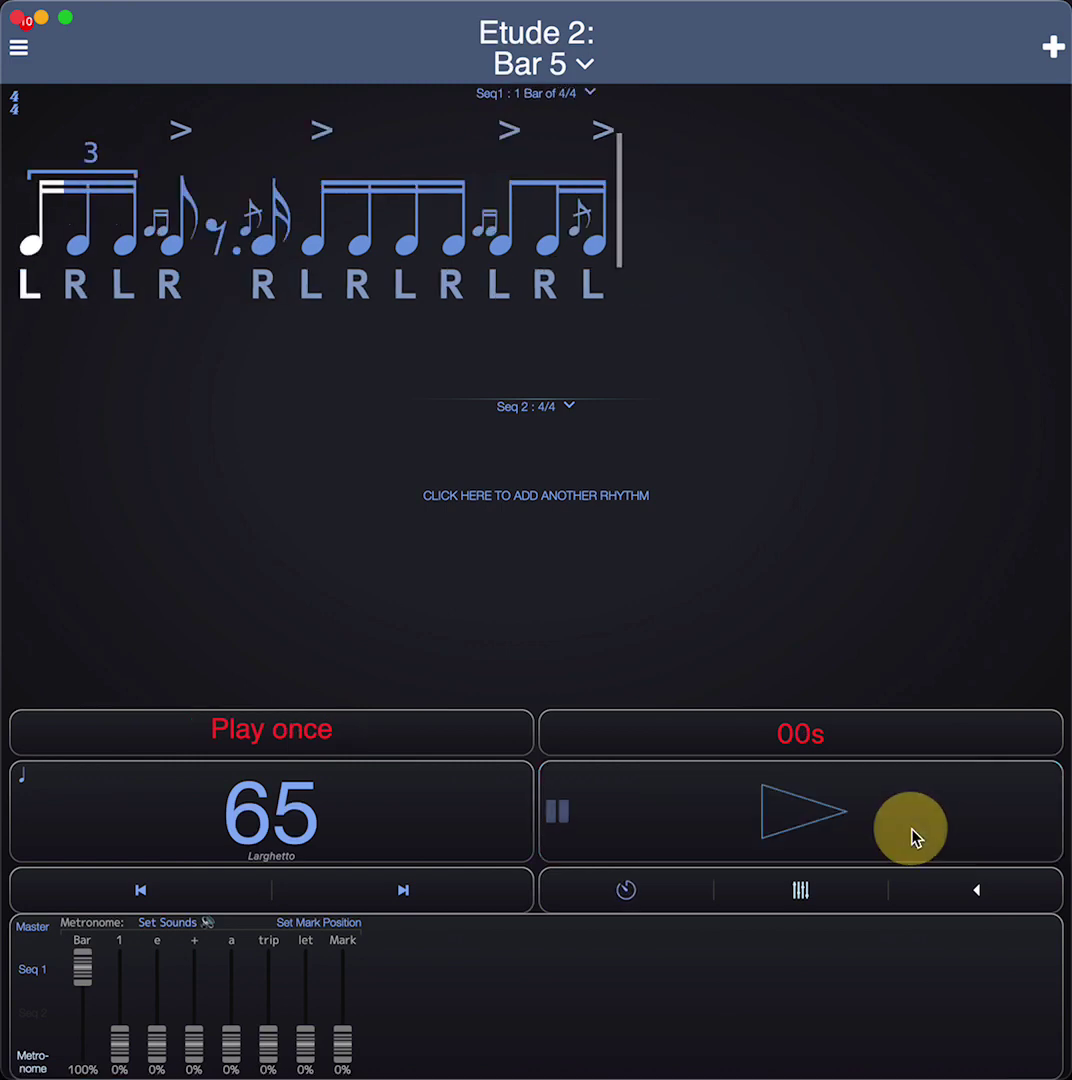
left_click(980, 889)
scroll(705, 349, "down", 3)
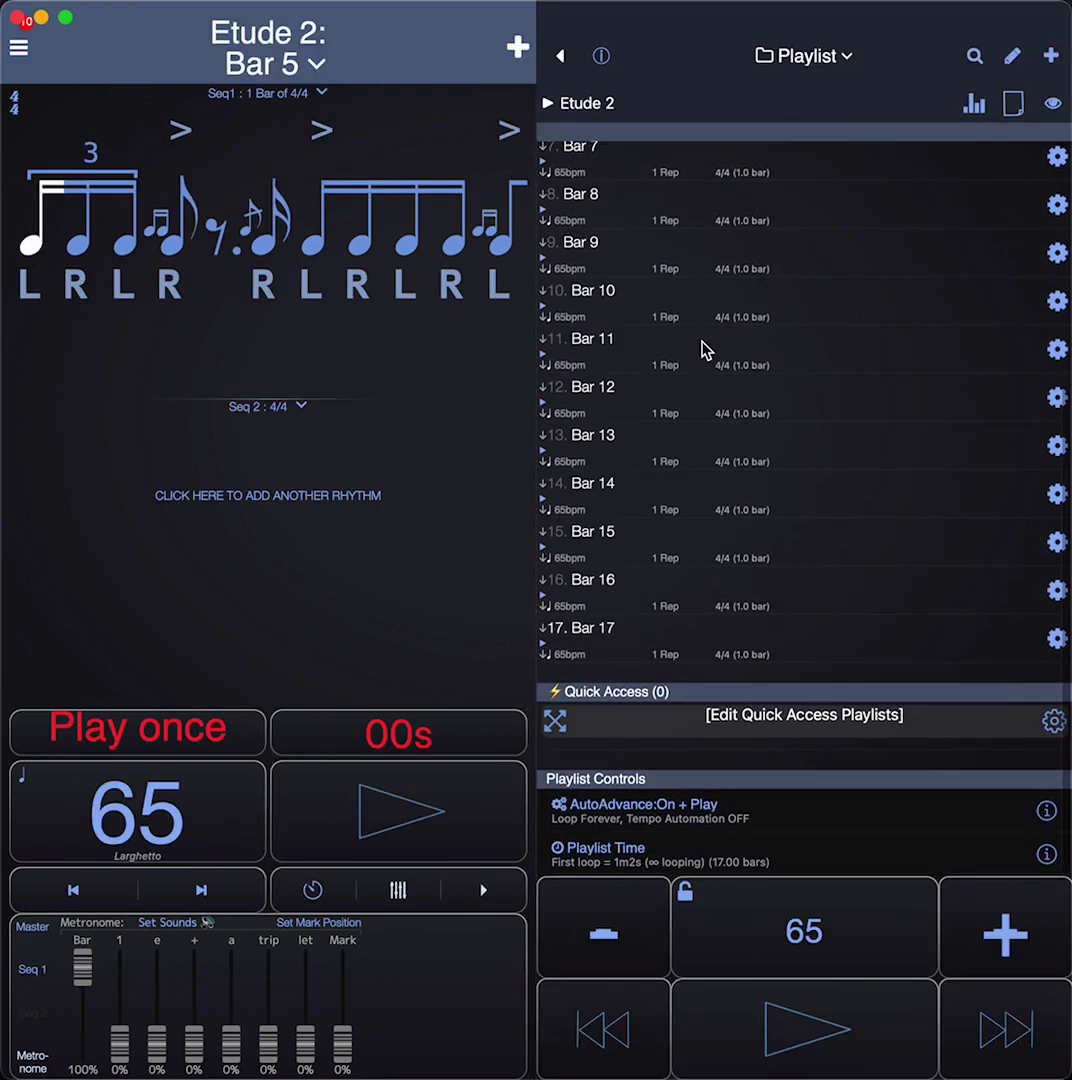
scroll(705, 349, "up", 6)
left_click(805, 55)
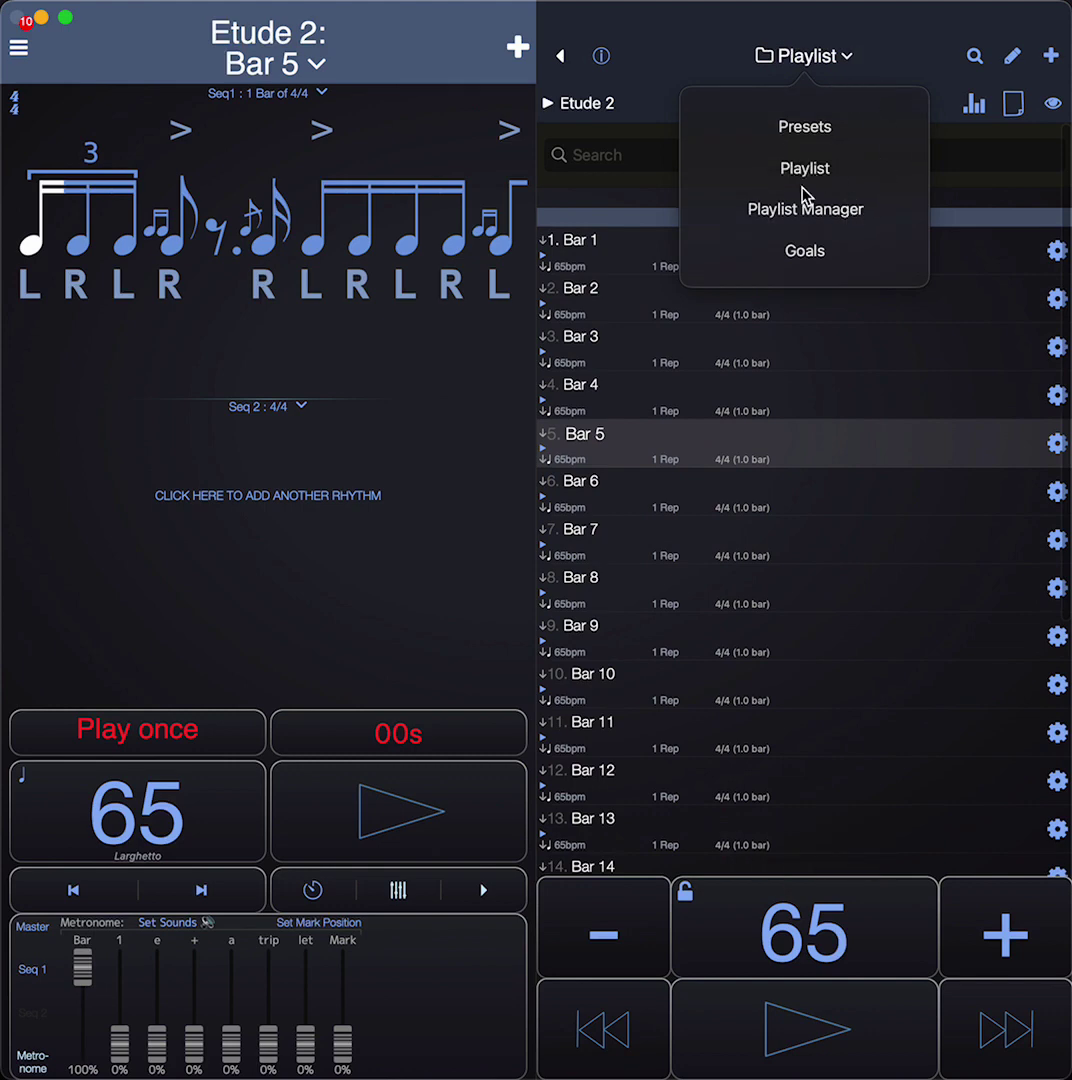
Step: Load the 50 Ways To Leave Your Lover preset from its 10000-hour practice goal
left_click(812, 250)
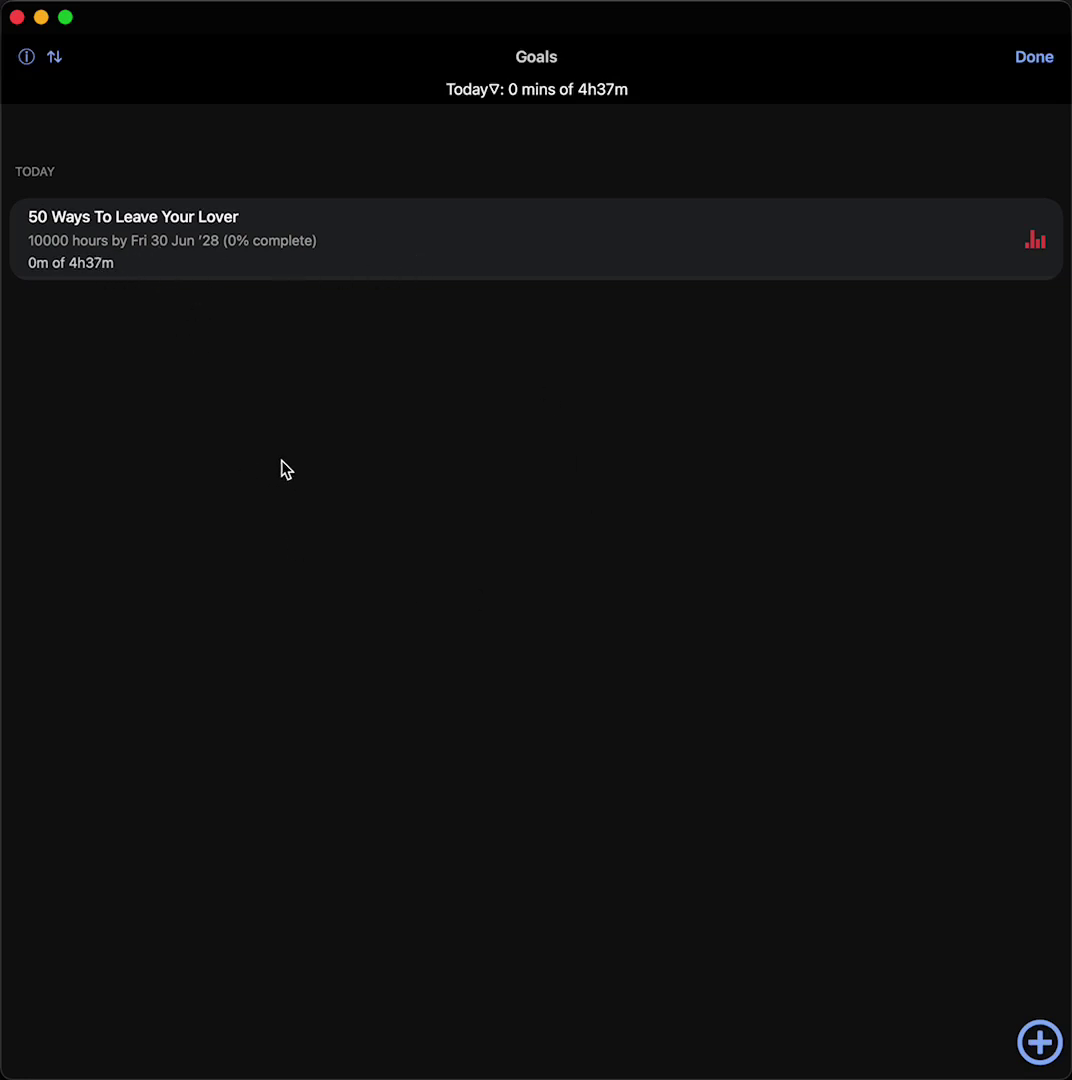
left_click(193, 233)
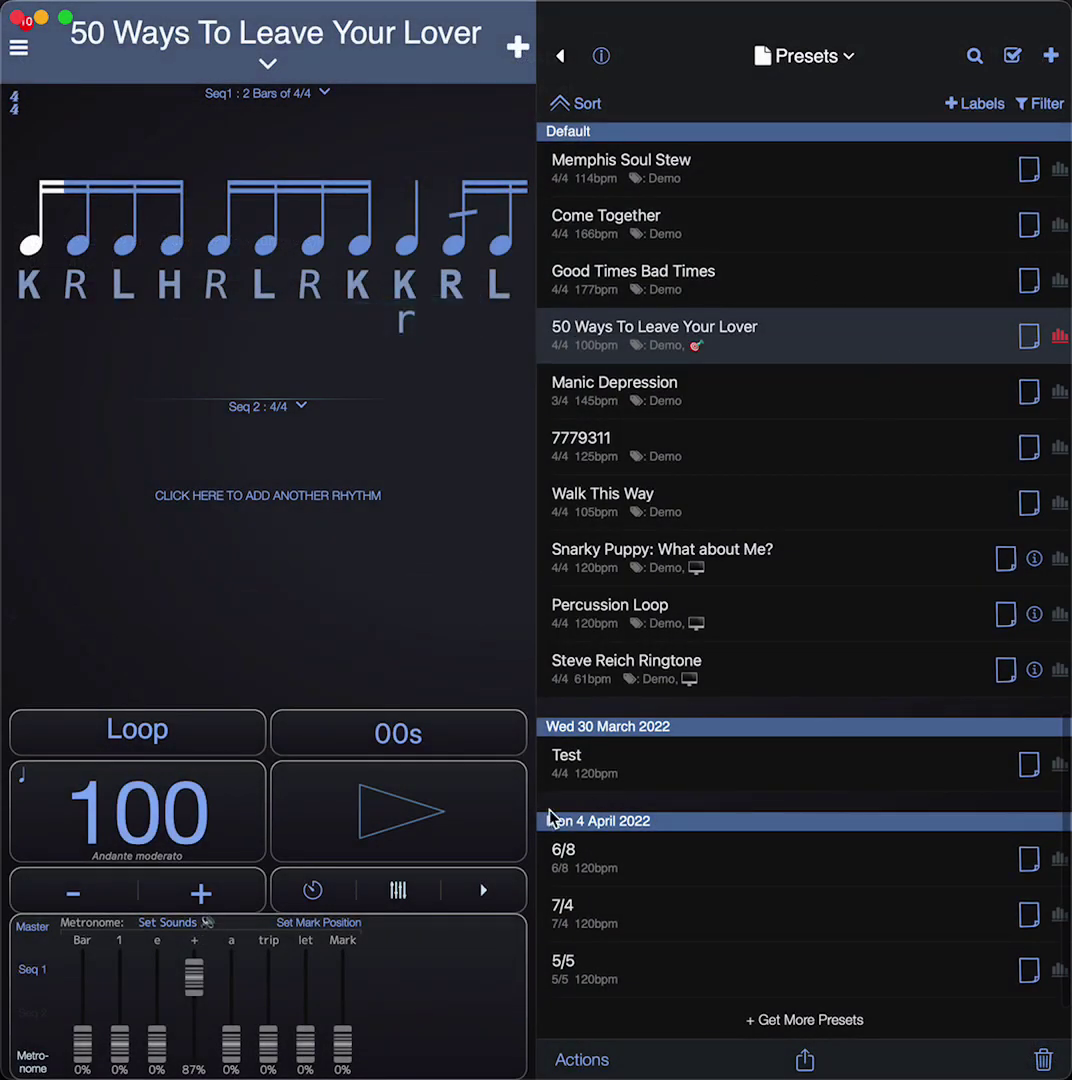
left_click(800, 70)
left_click(803, 251)
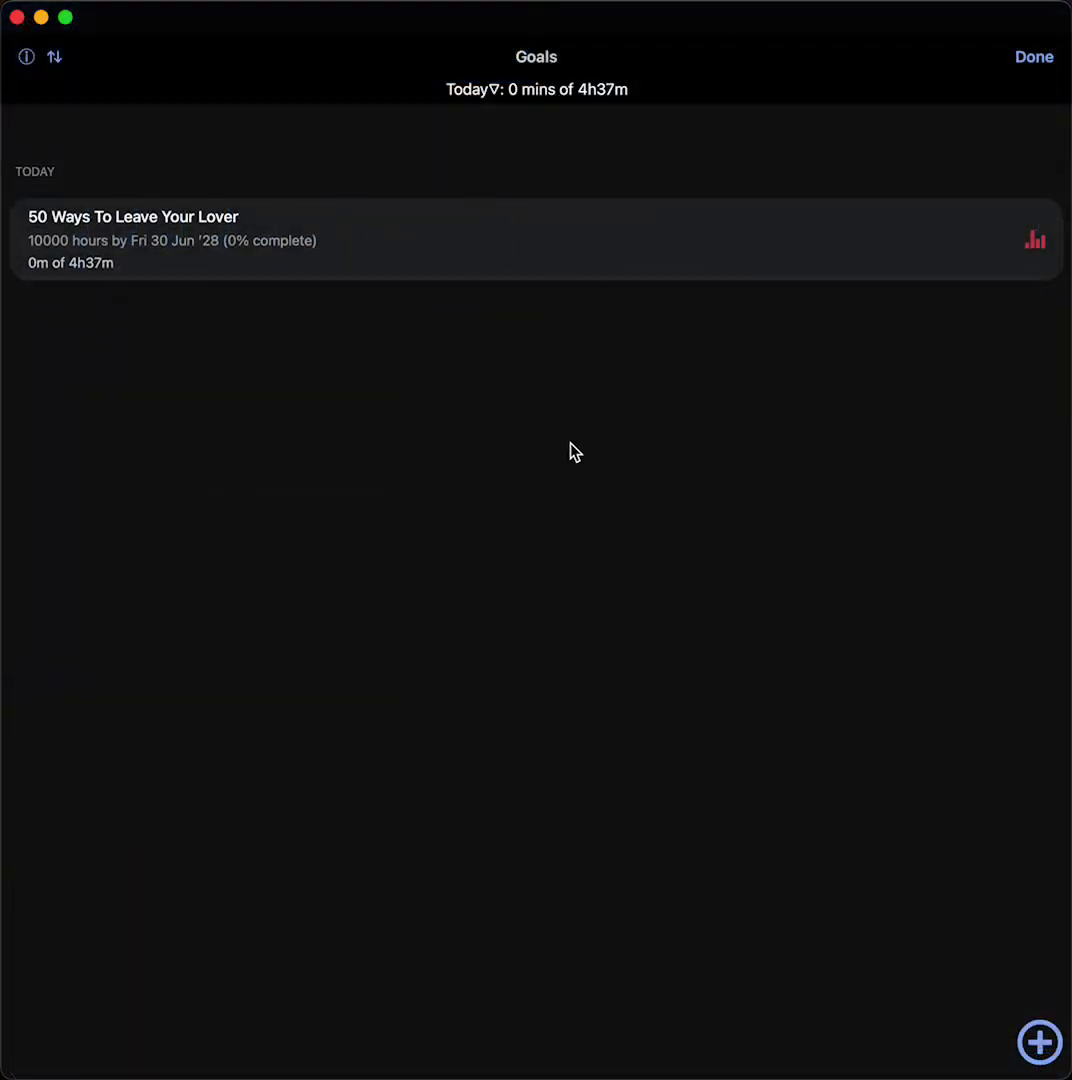
left_click(1037, 63)
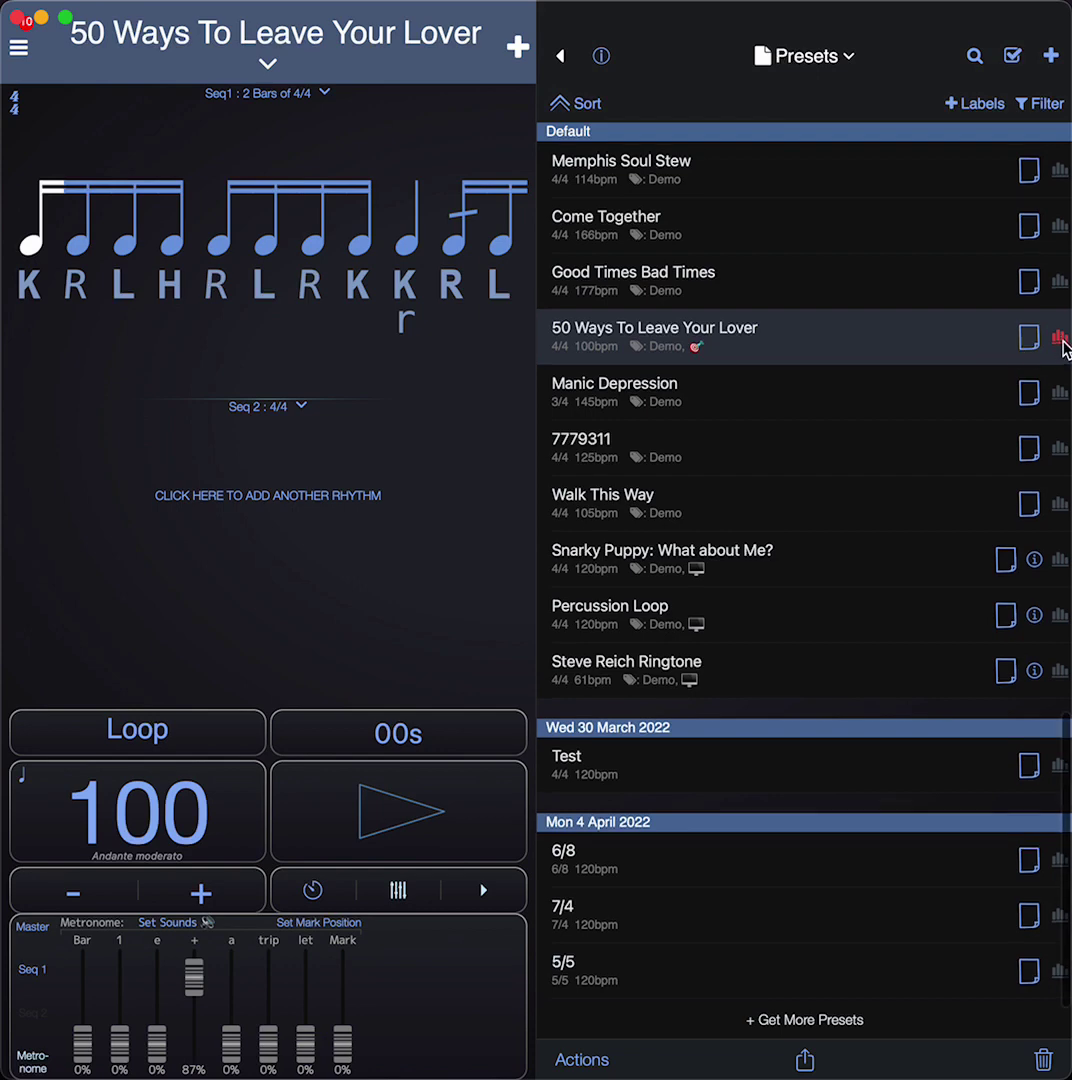
scroll(1064, 347, "down", 10)
scroll(1066, 553, "down", 10)
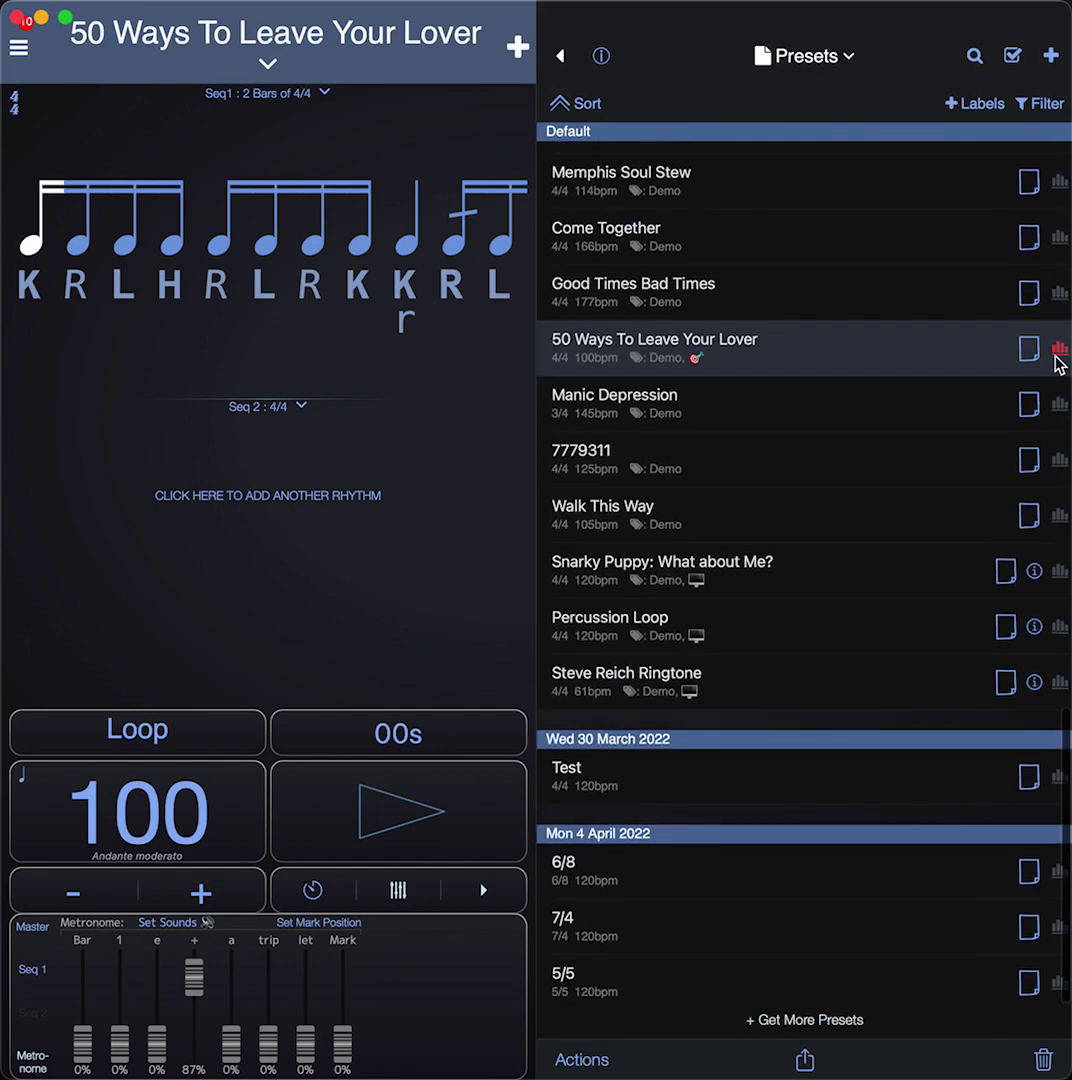
Step: Open the preset's Practice Log and filter it to Everything, showing 101 events
left_click(1059, 349)
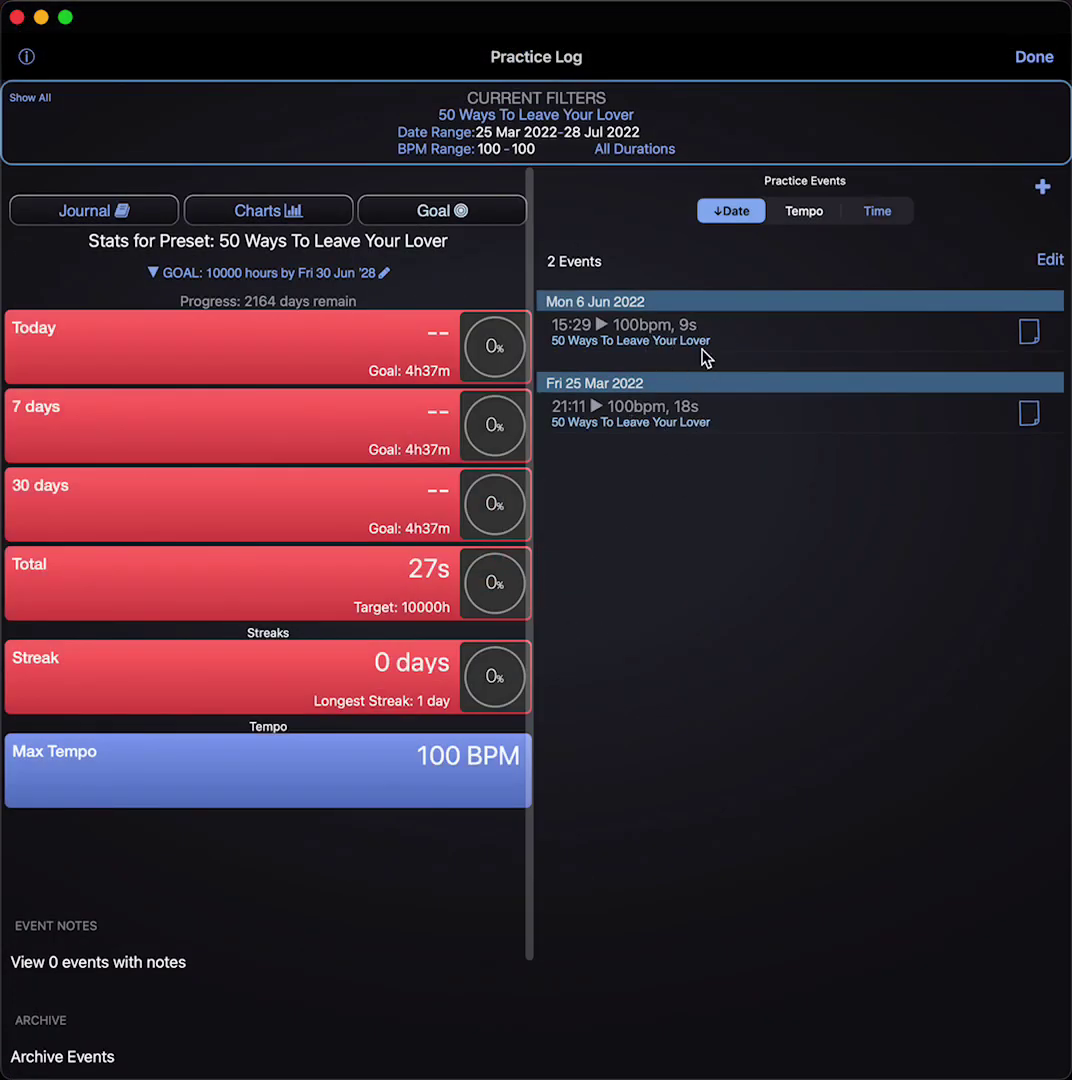
left_click(515, 124)
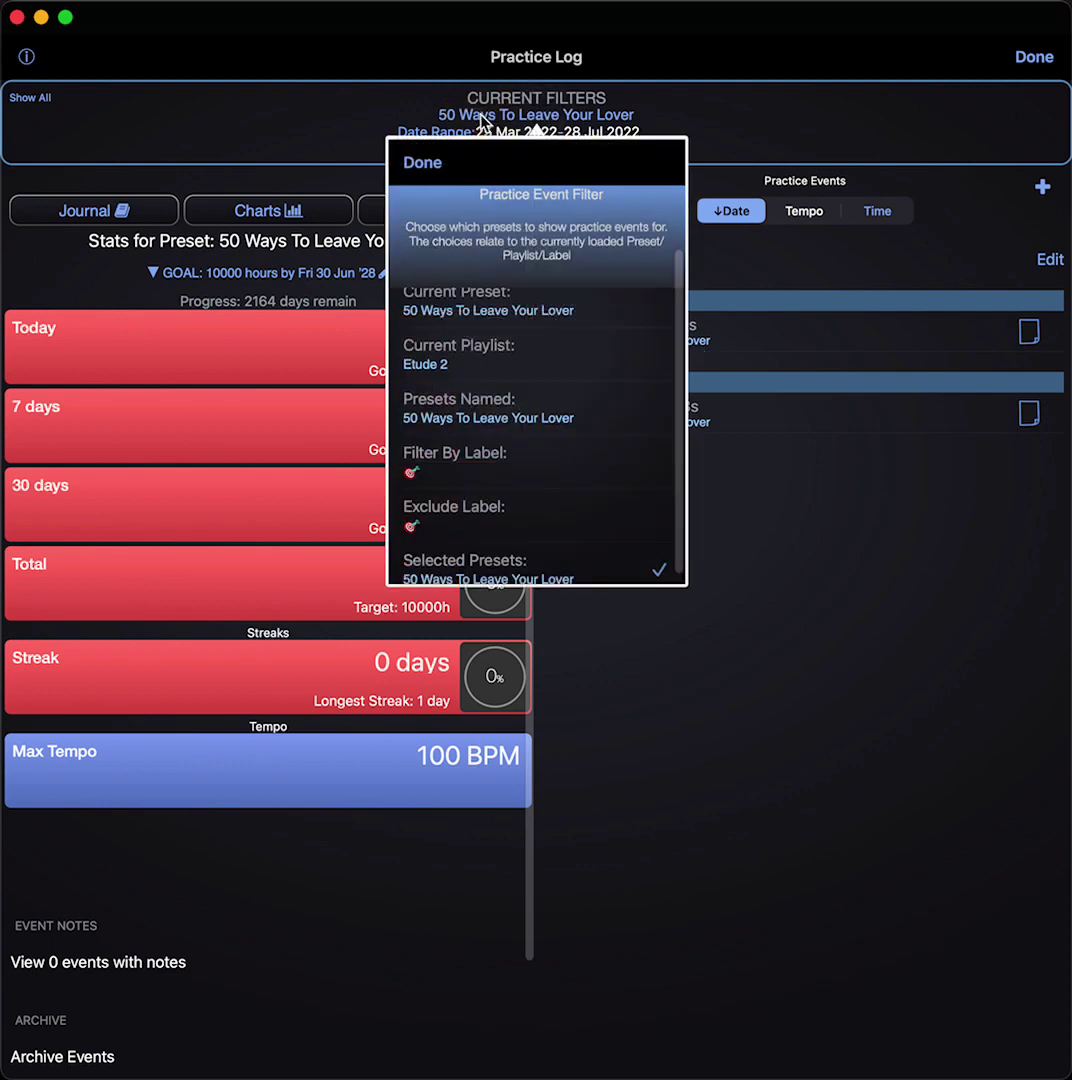
scroll(530, 282, "up", 2)
left_click(458, 328)
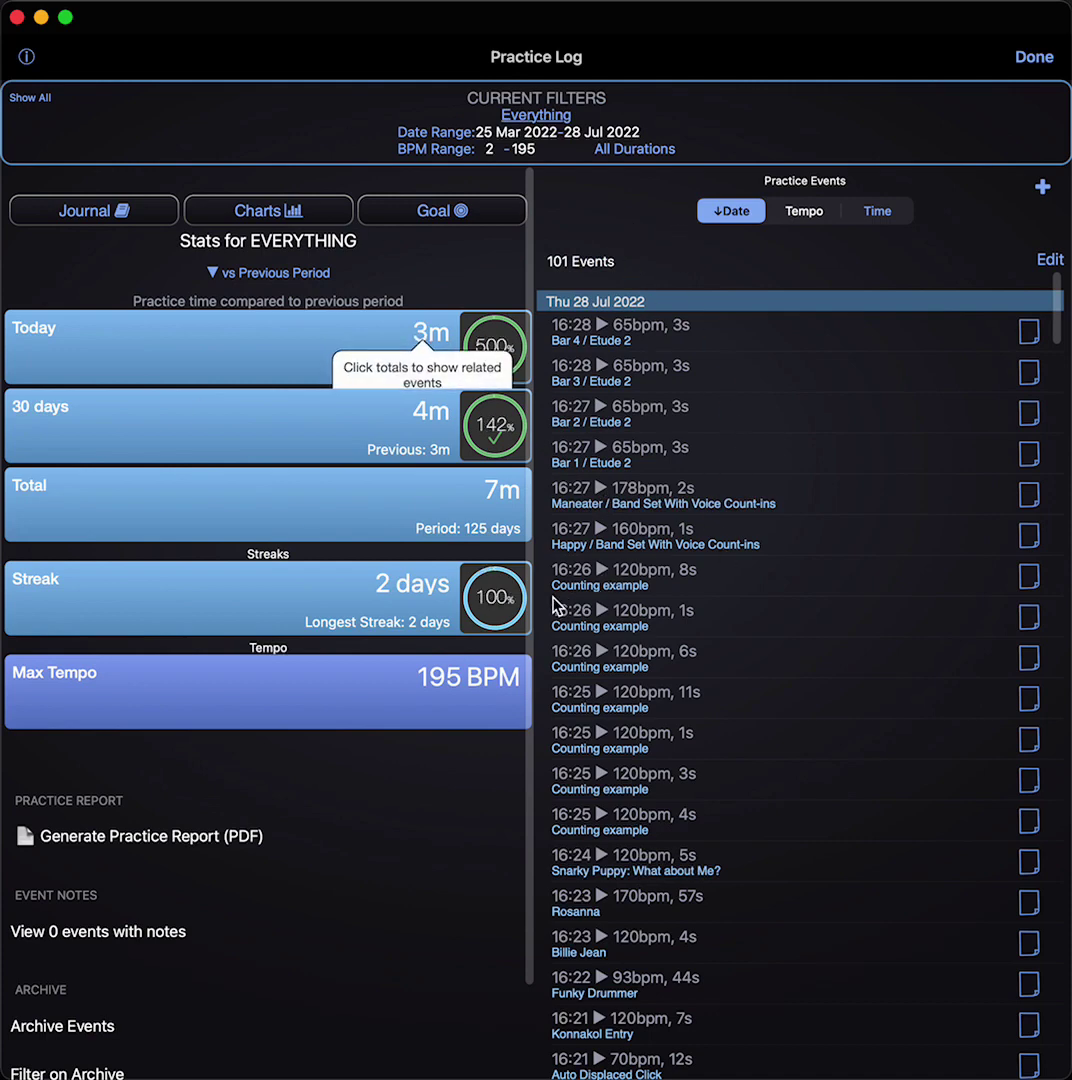
left_click(436, 362)
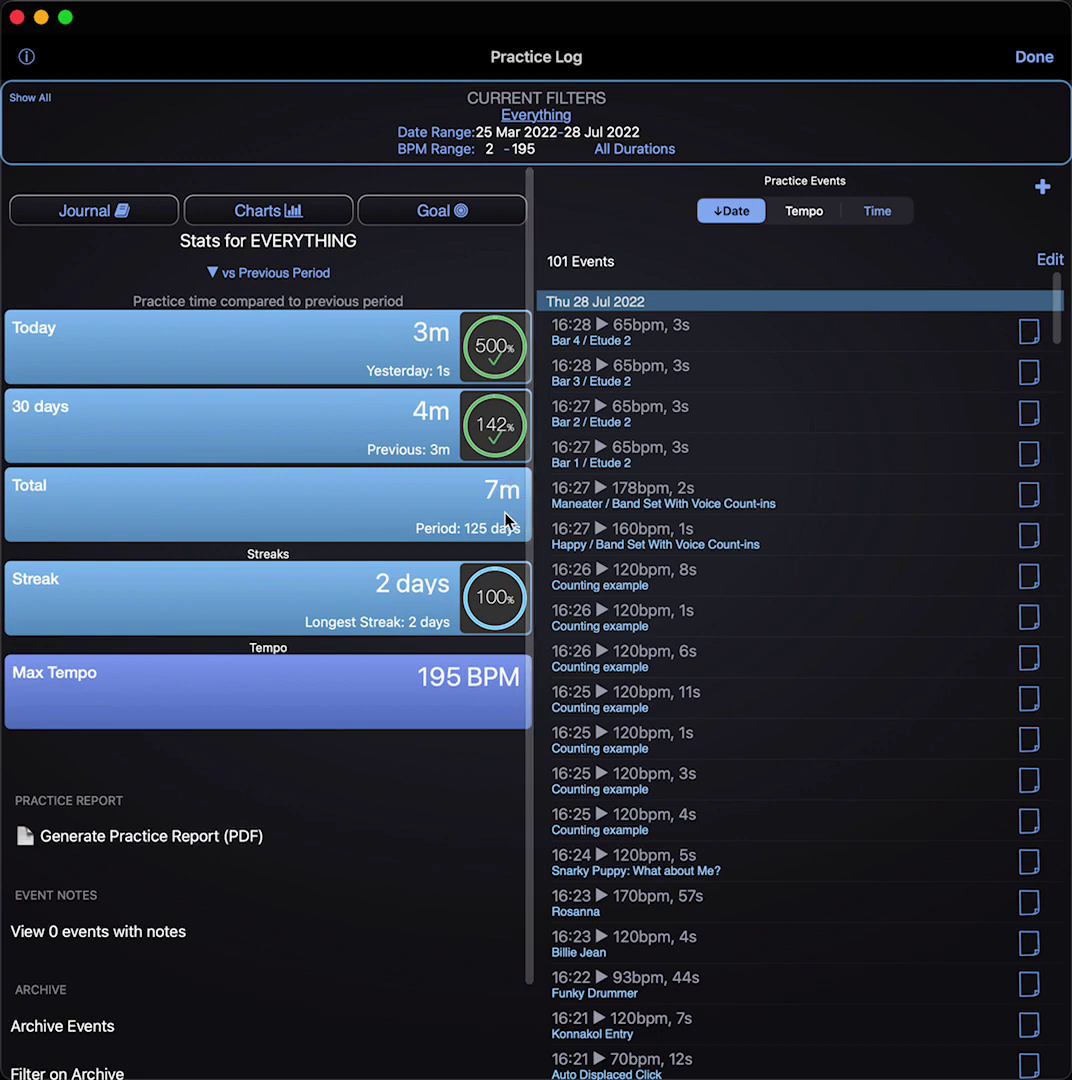
scroll(757, 688, "down", 10)
scroll(735, 578, "up", 5)
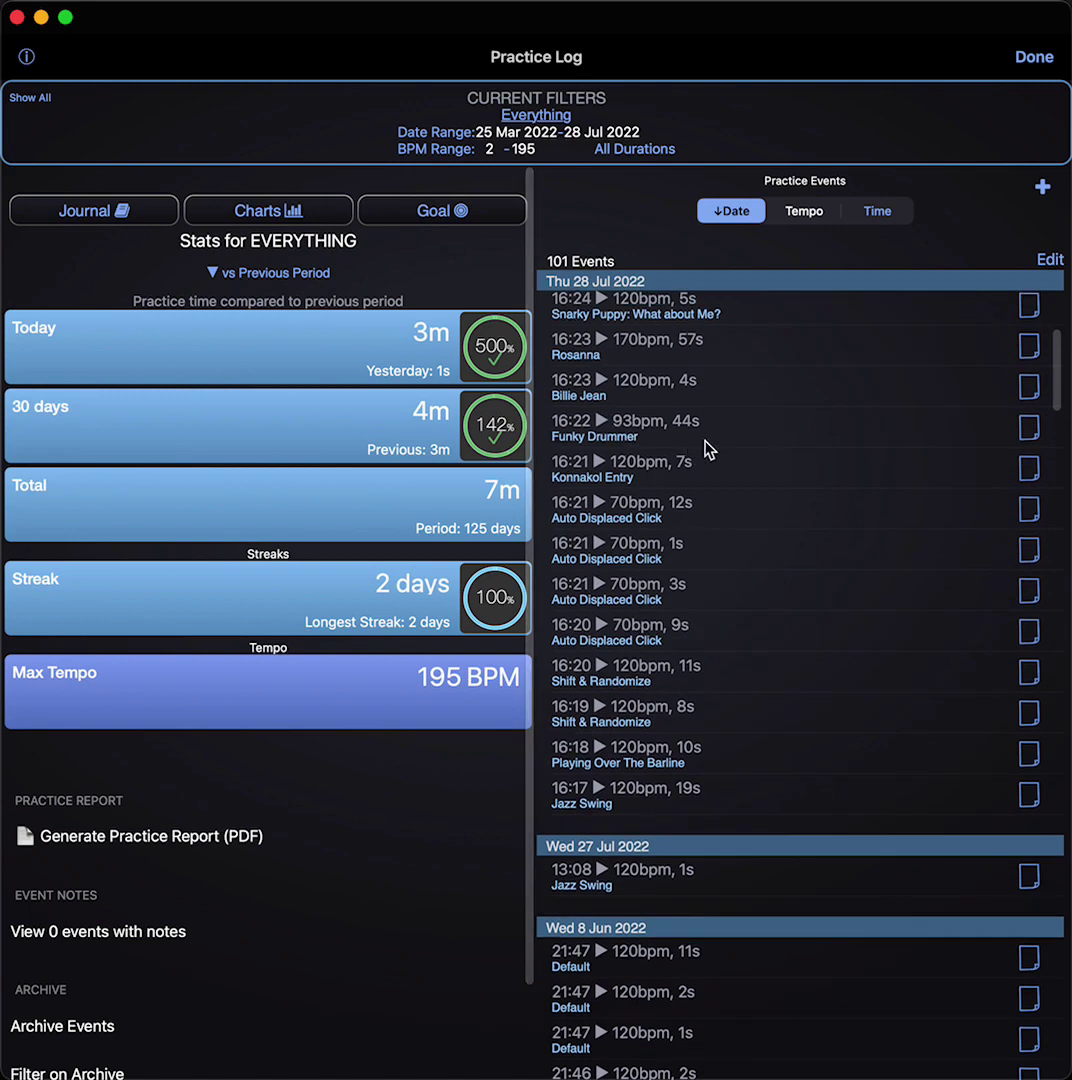
scroll(735, 577, "up", 5)
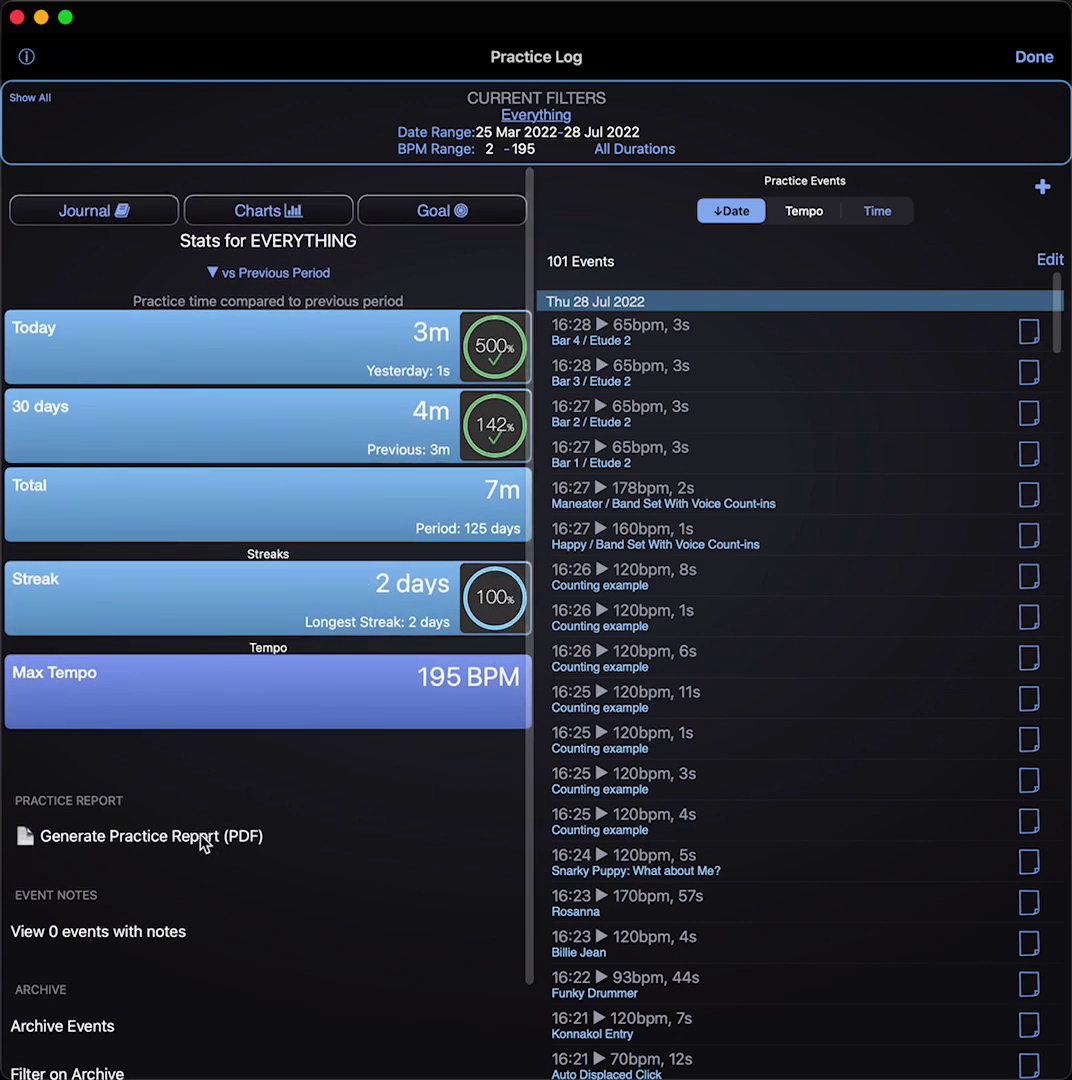
Step: Browse the practice time charts, then close them
left_click(245, 212)
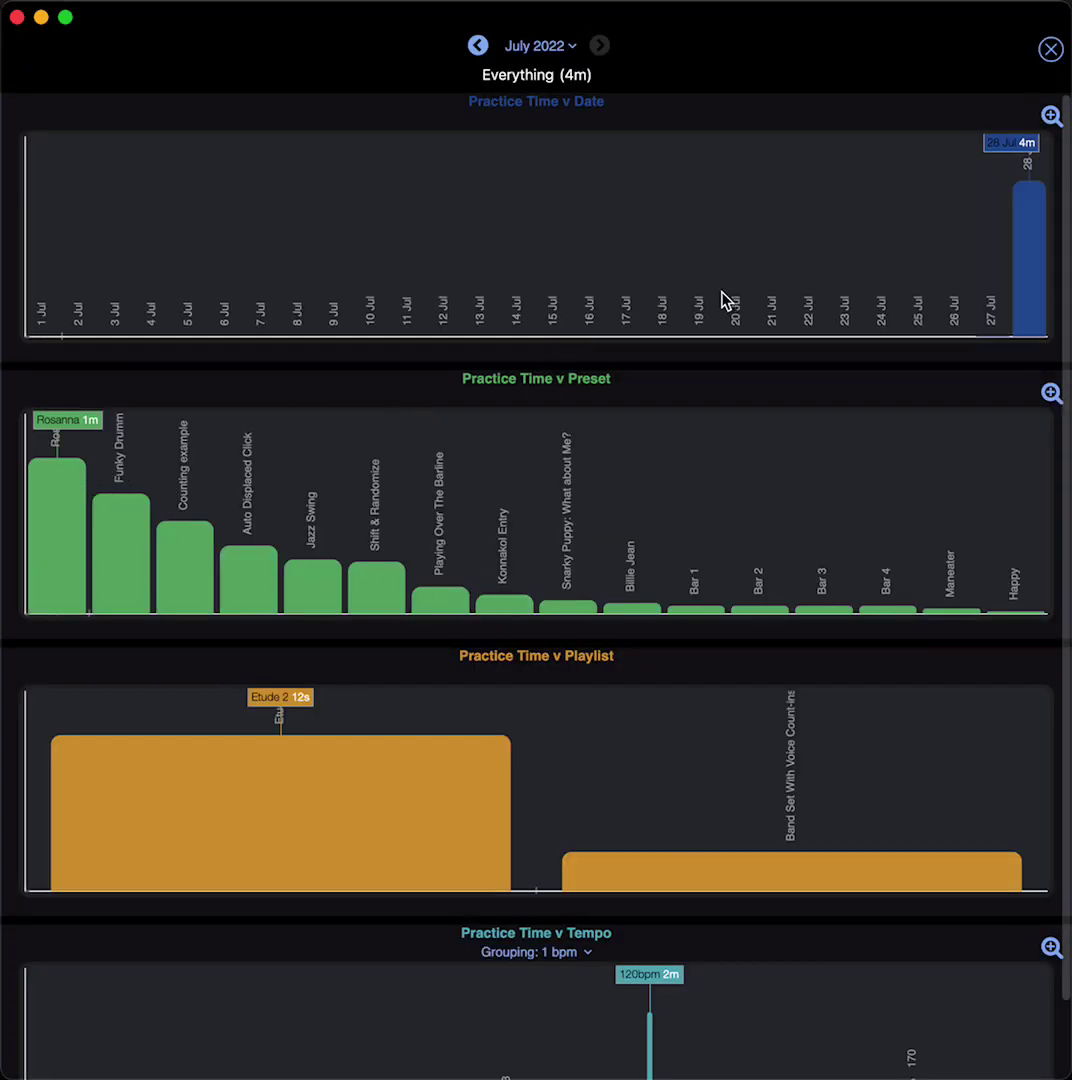
scroll(564, 619, "down", 3)
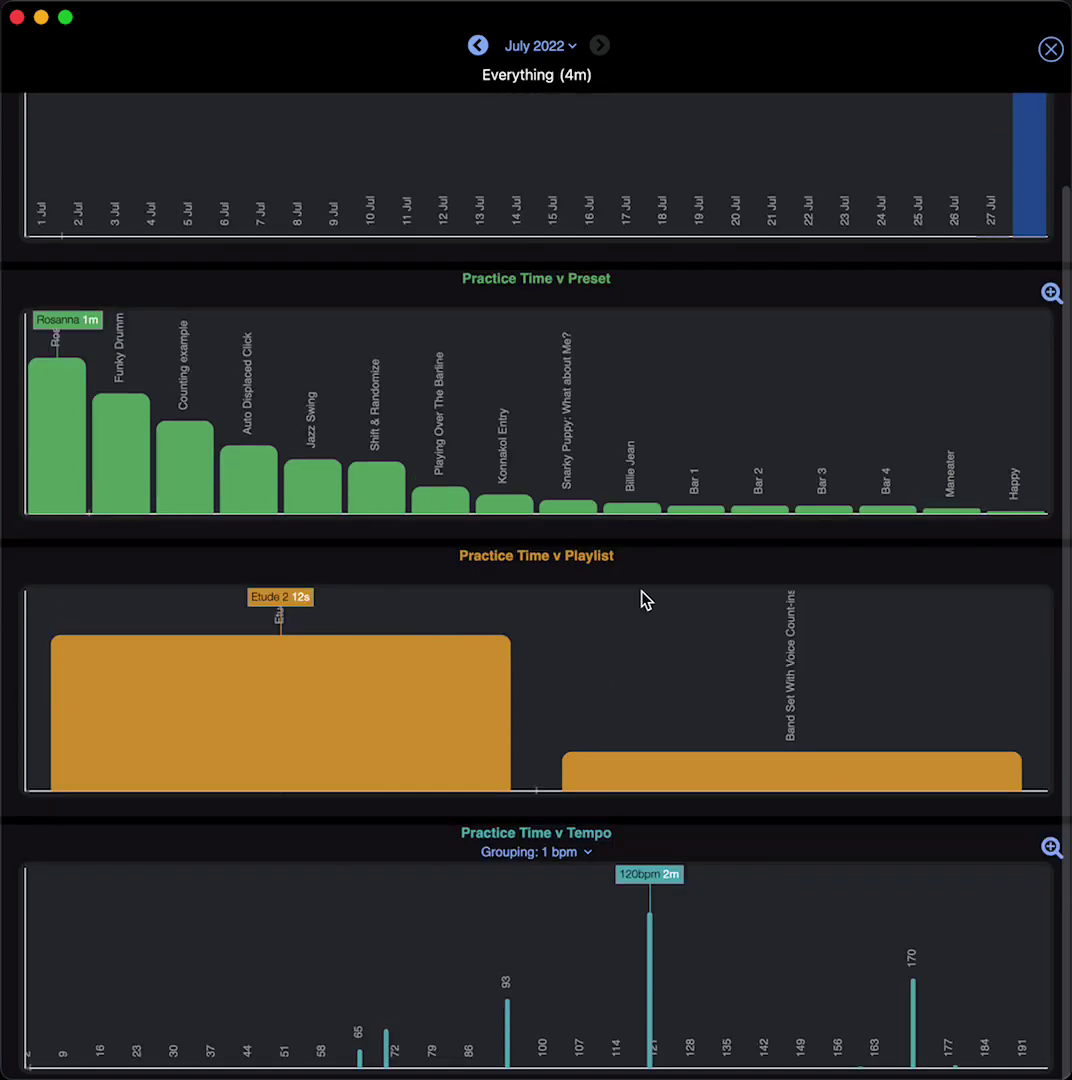
scroll(641, 600, "up", 3)
left_click(1050, 49)
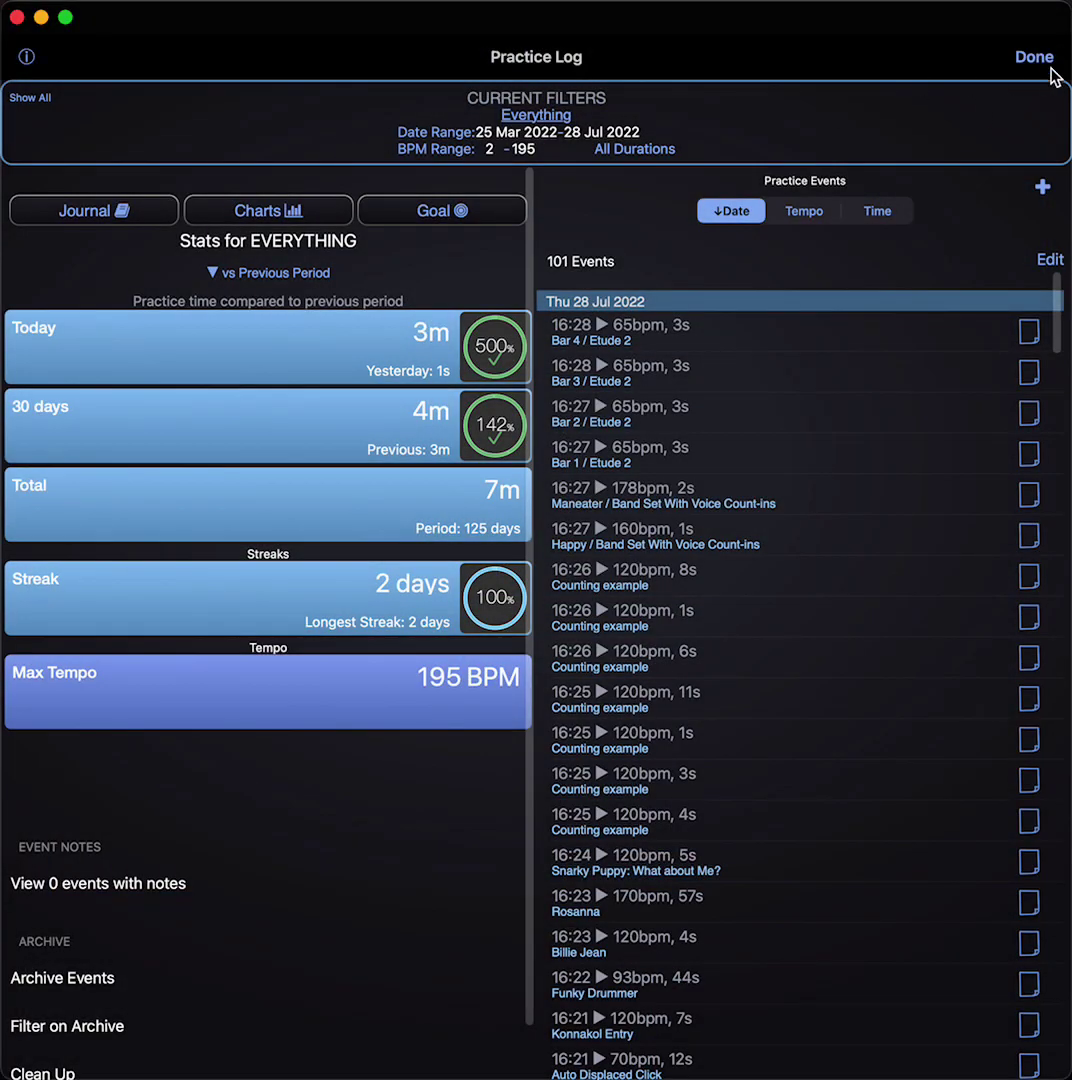
Step: Close the log, load 40 Essential Rudiments, and play #3 Single Stroke 7 at 80 bpm
left_click(1048, 62)
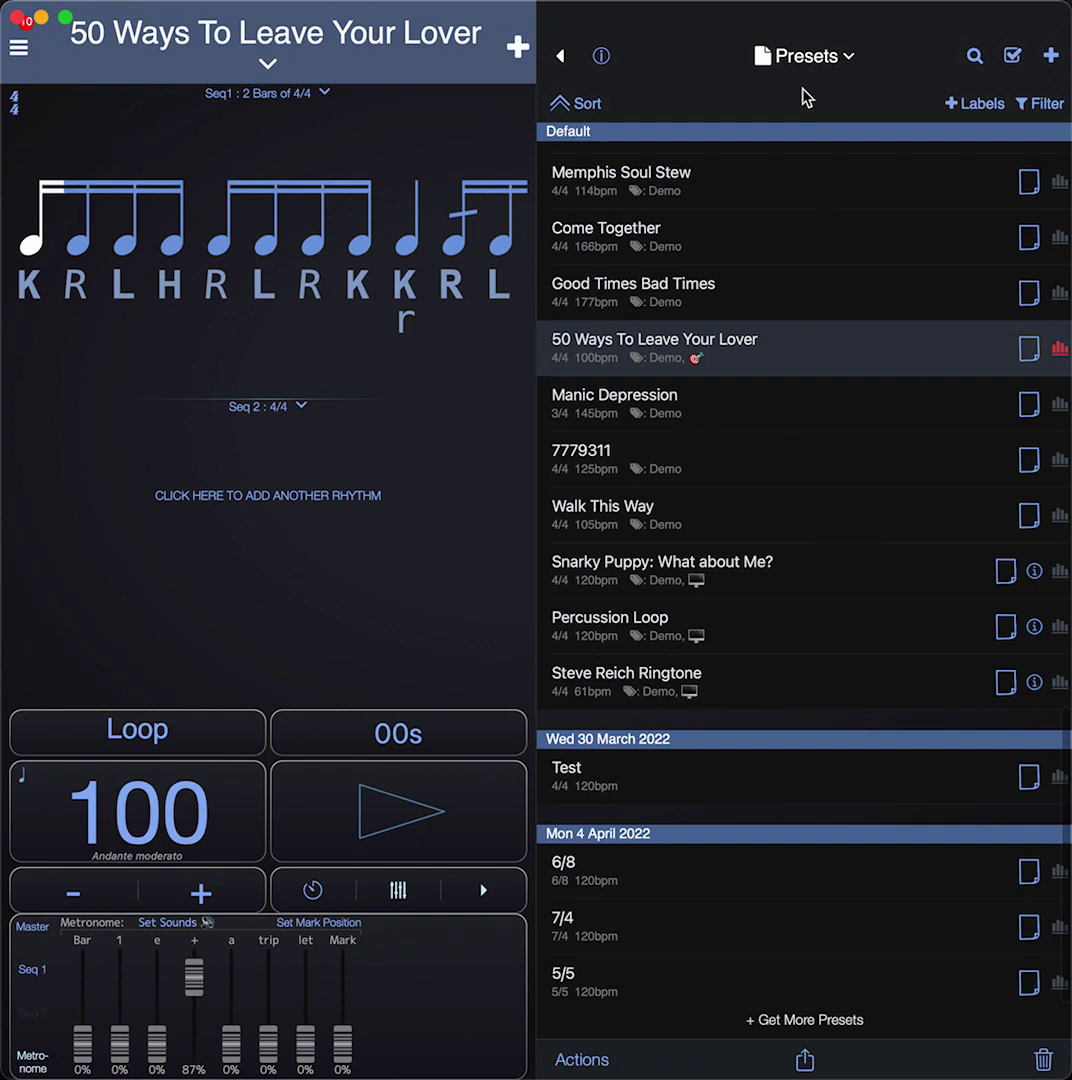
left_click(830, 60)
left_click(855, 209)
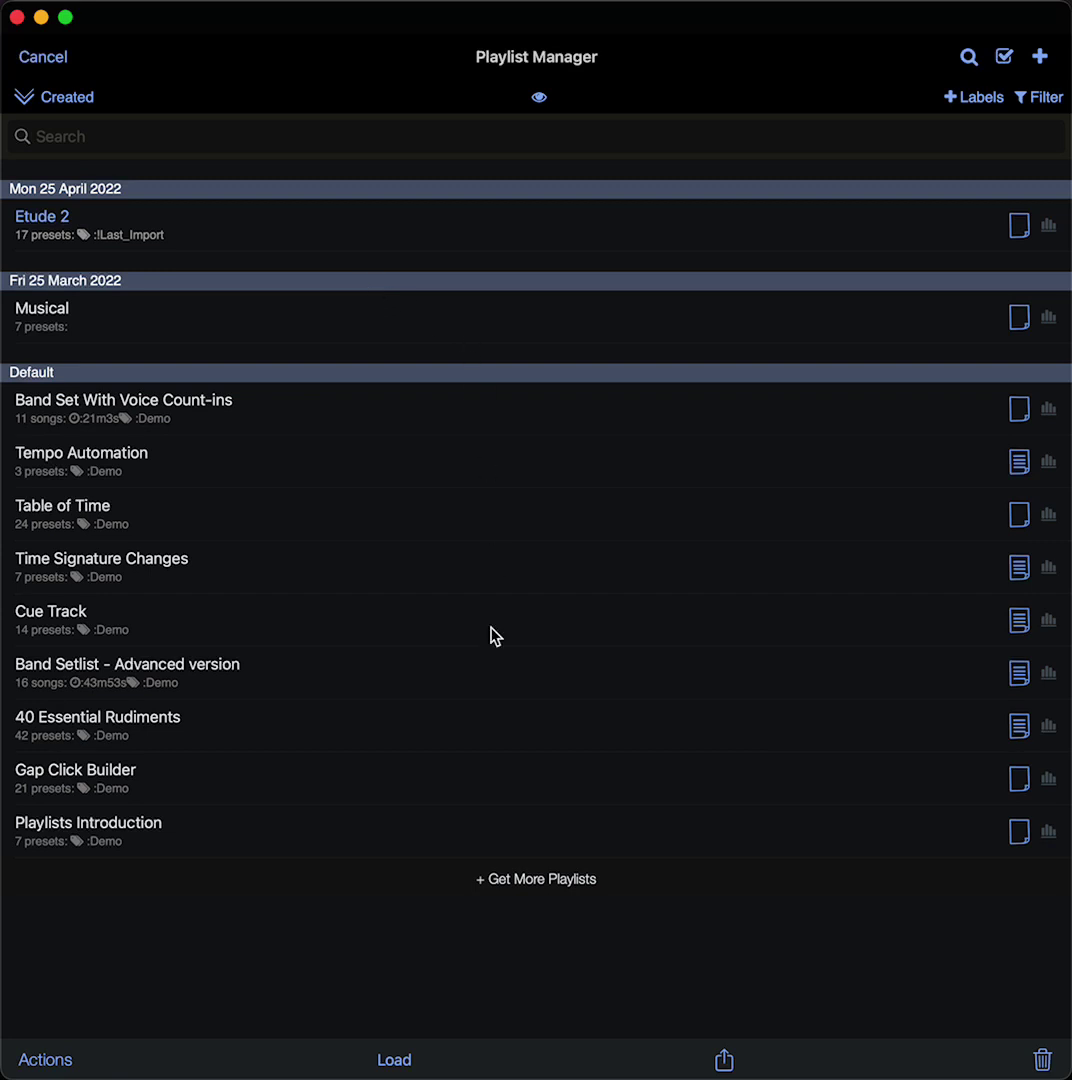
left_click(65, 729)
left_click(185, 733)
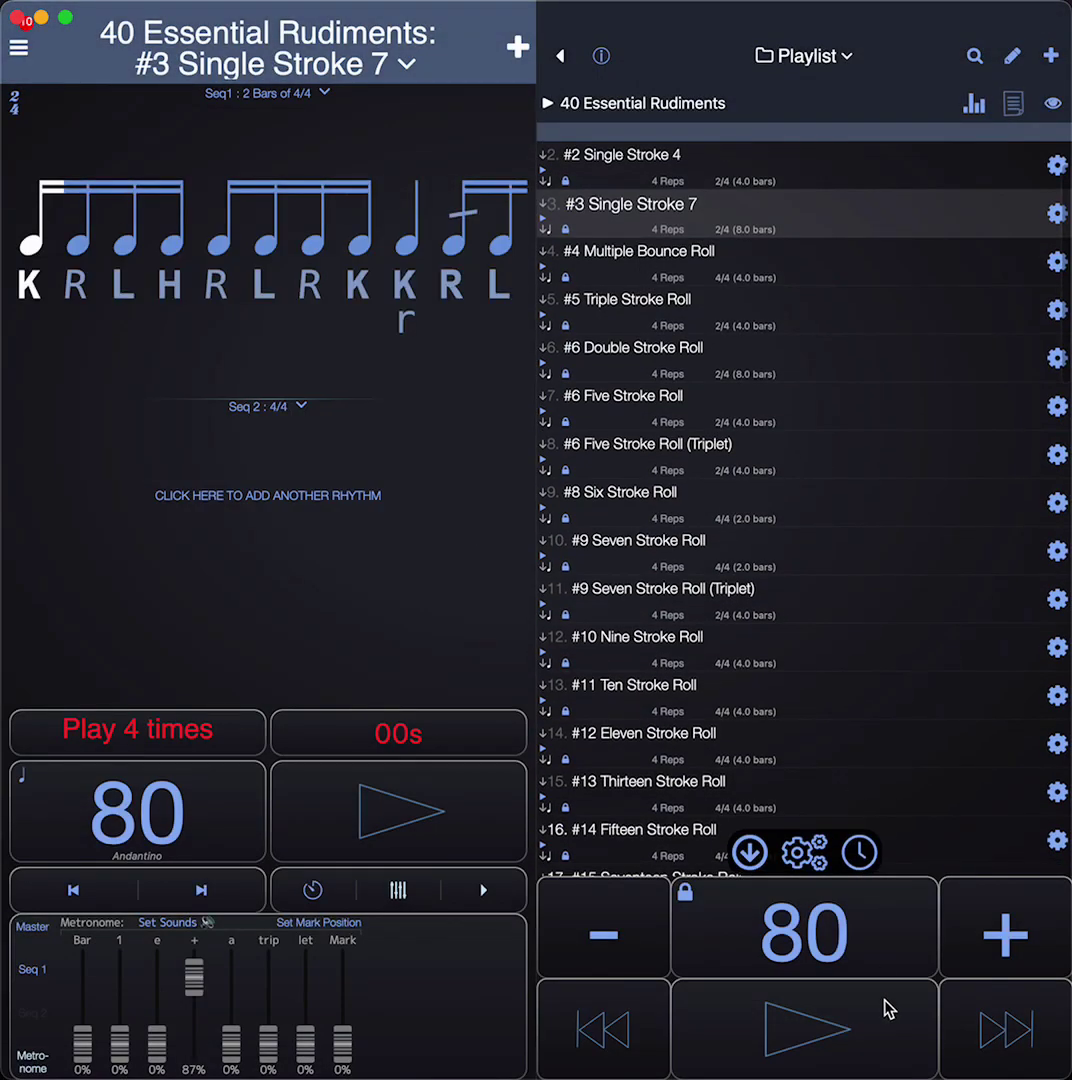
left_click(855, 1028)
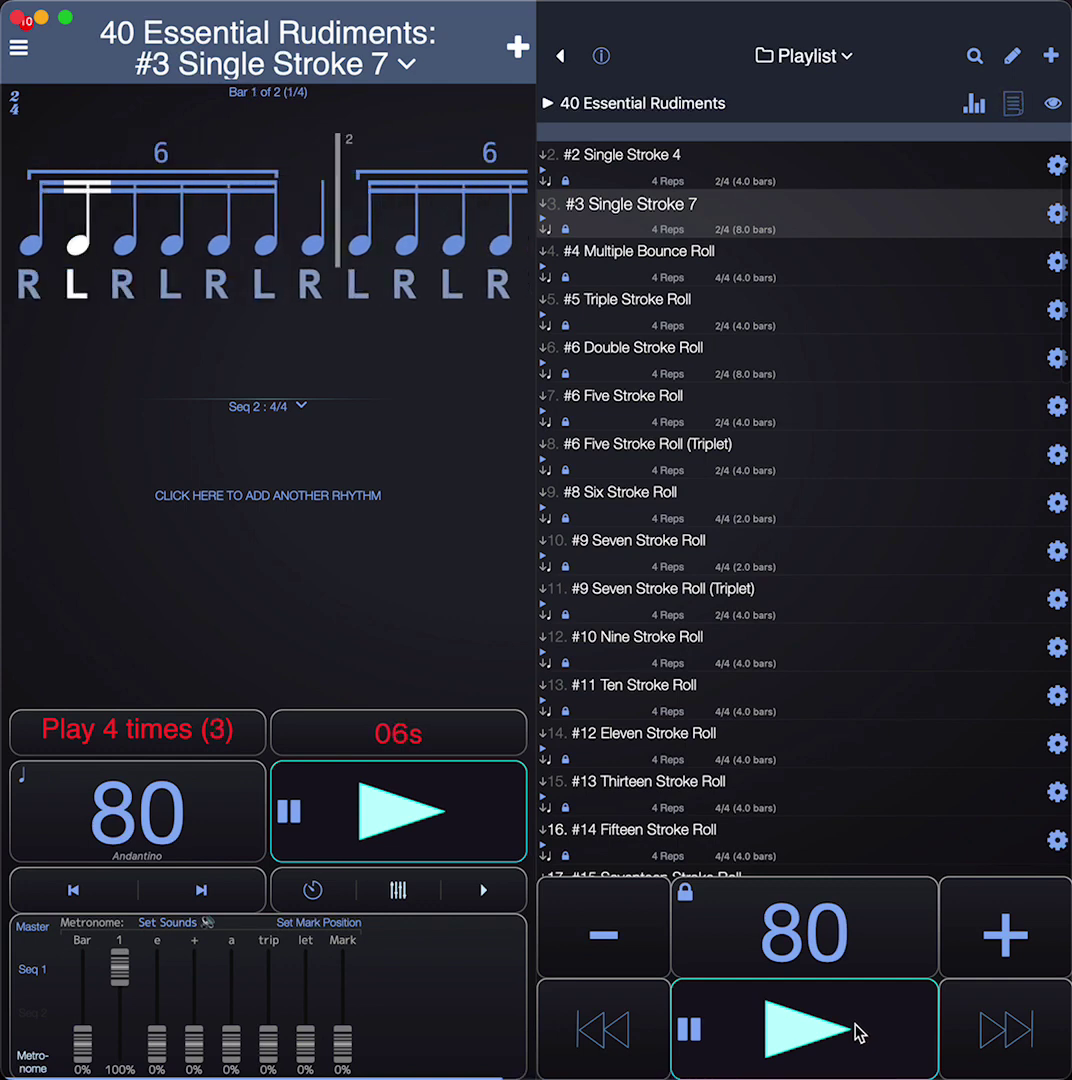
Step: Load #17 Double Paradiddle from the rudiments playlist and audition it
left_click(856, 1027)
left_click(855, 650)
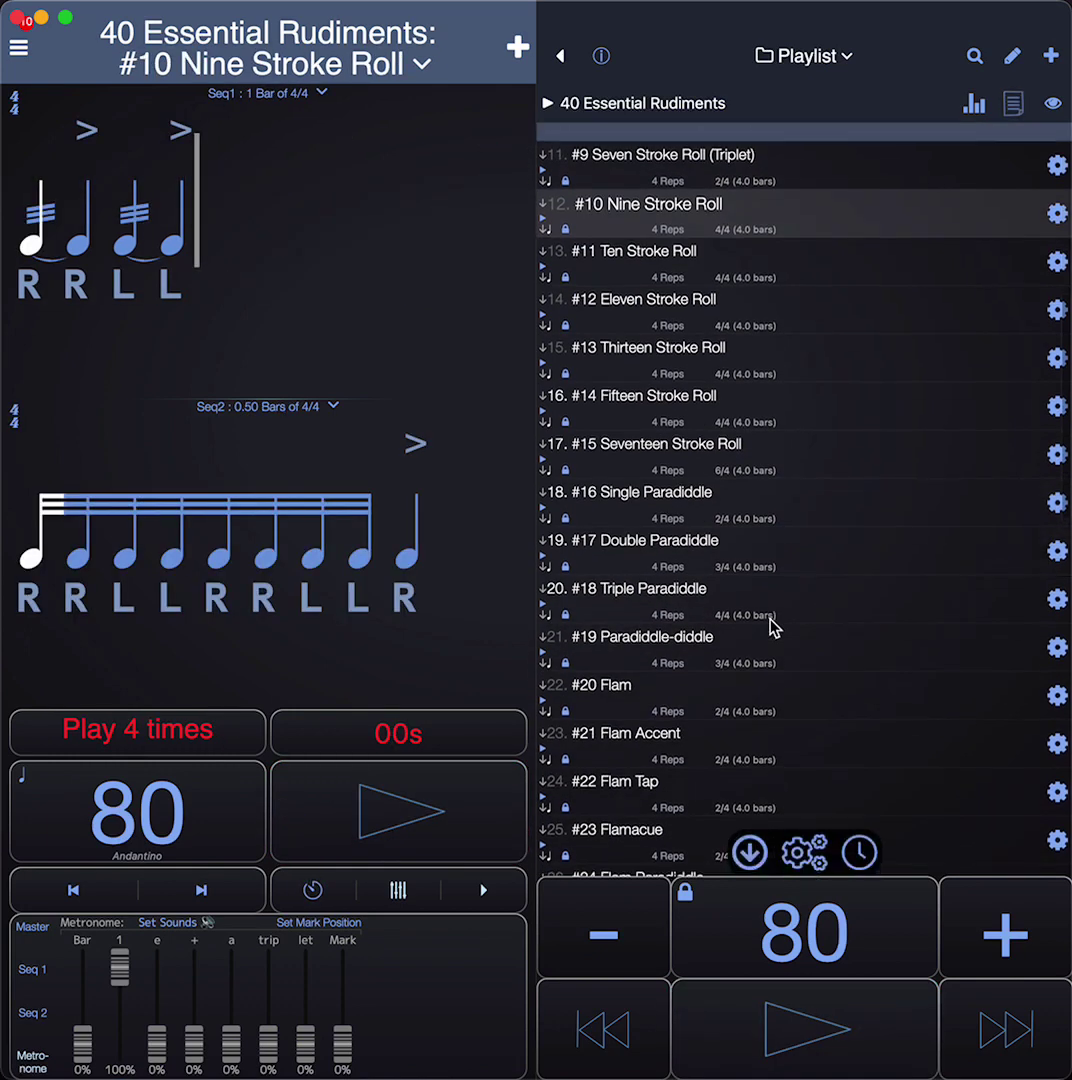
scroll(752, 490, "down", 2)
left_click(740, 425)
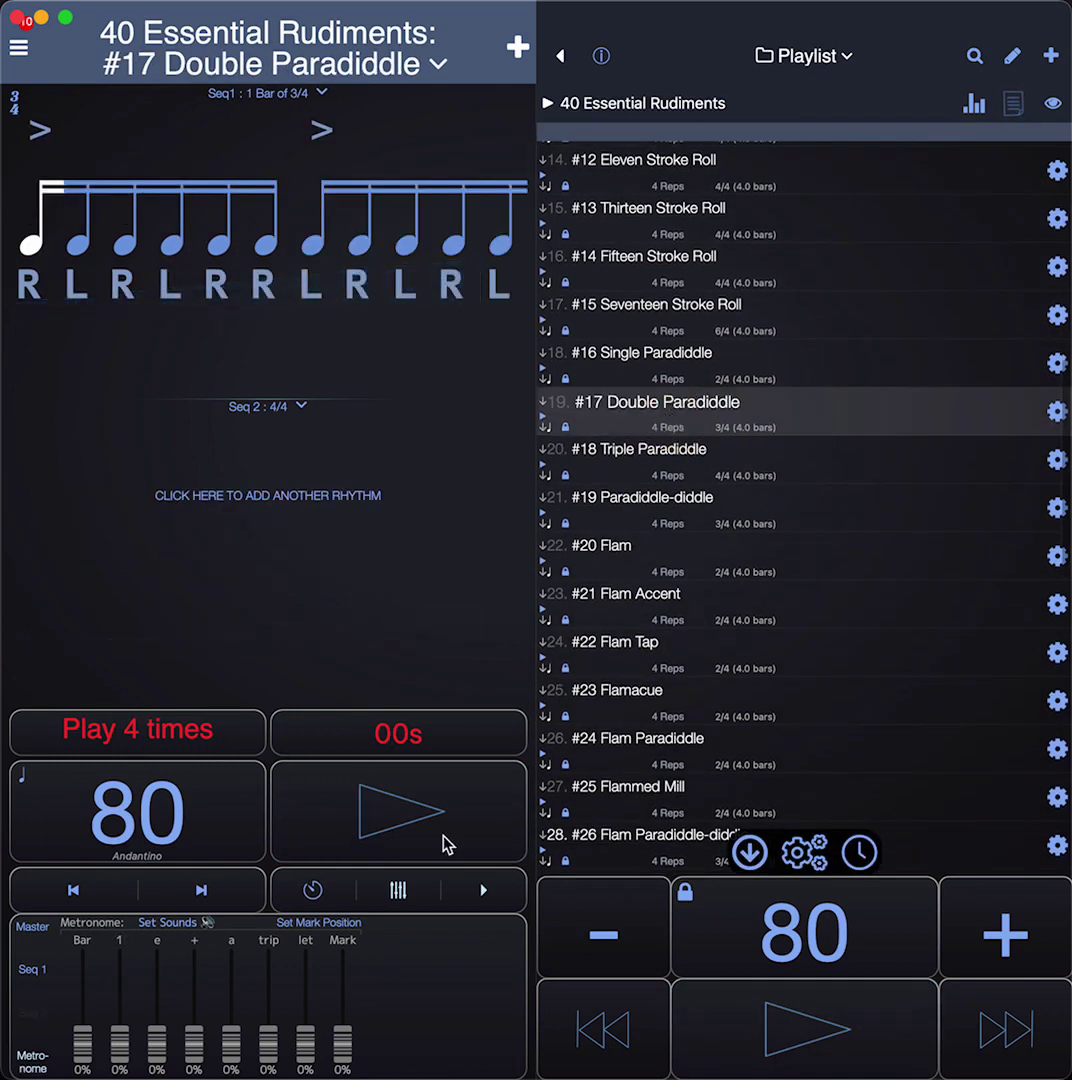
left_click(405, 832)
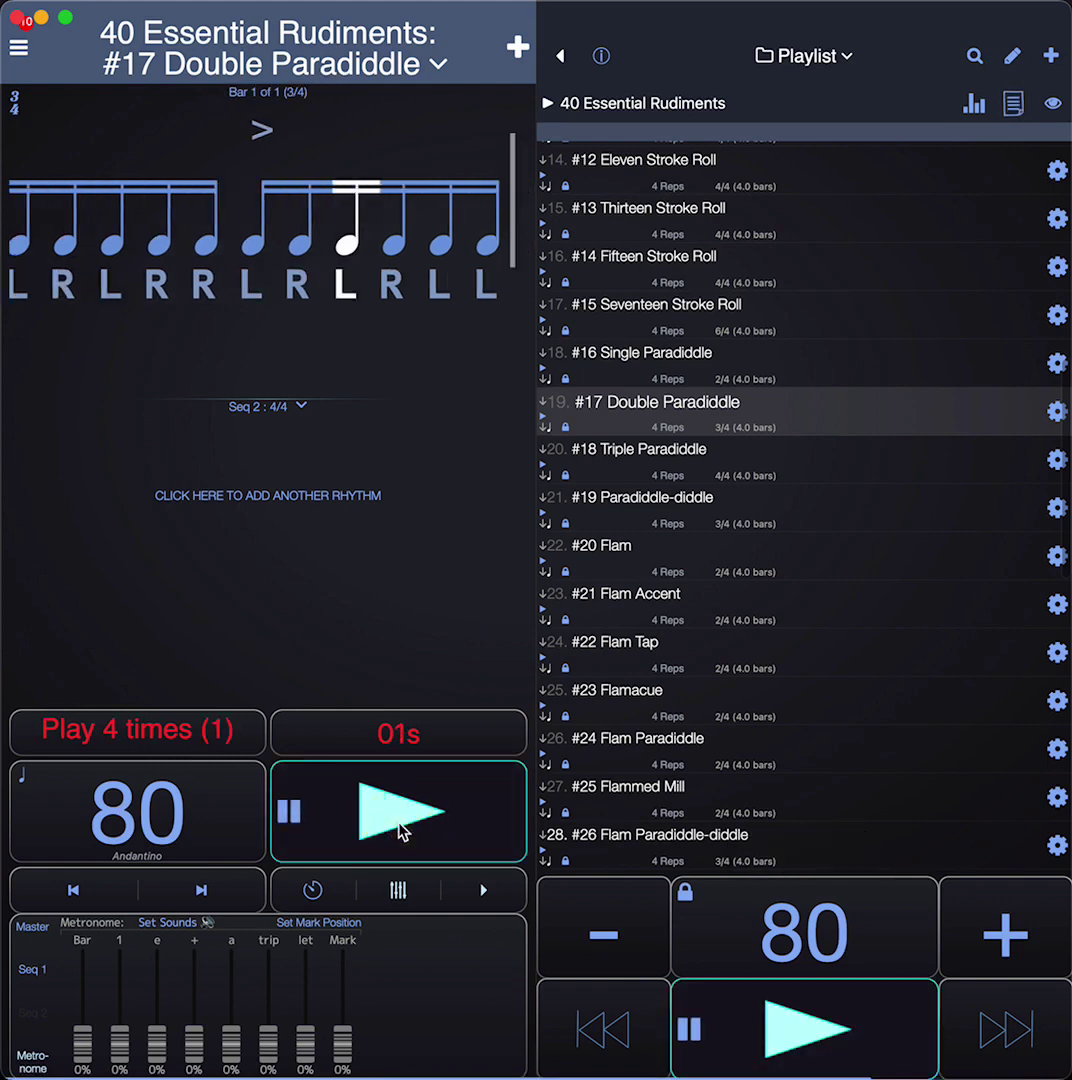
left_click(400, 830)
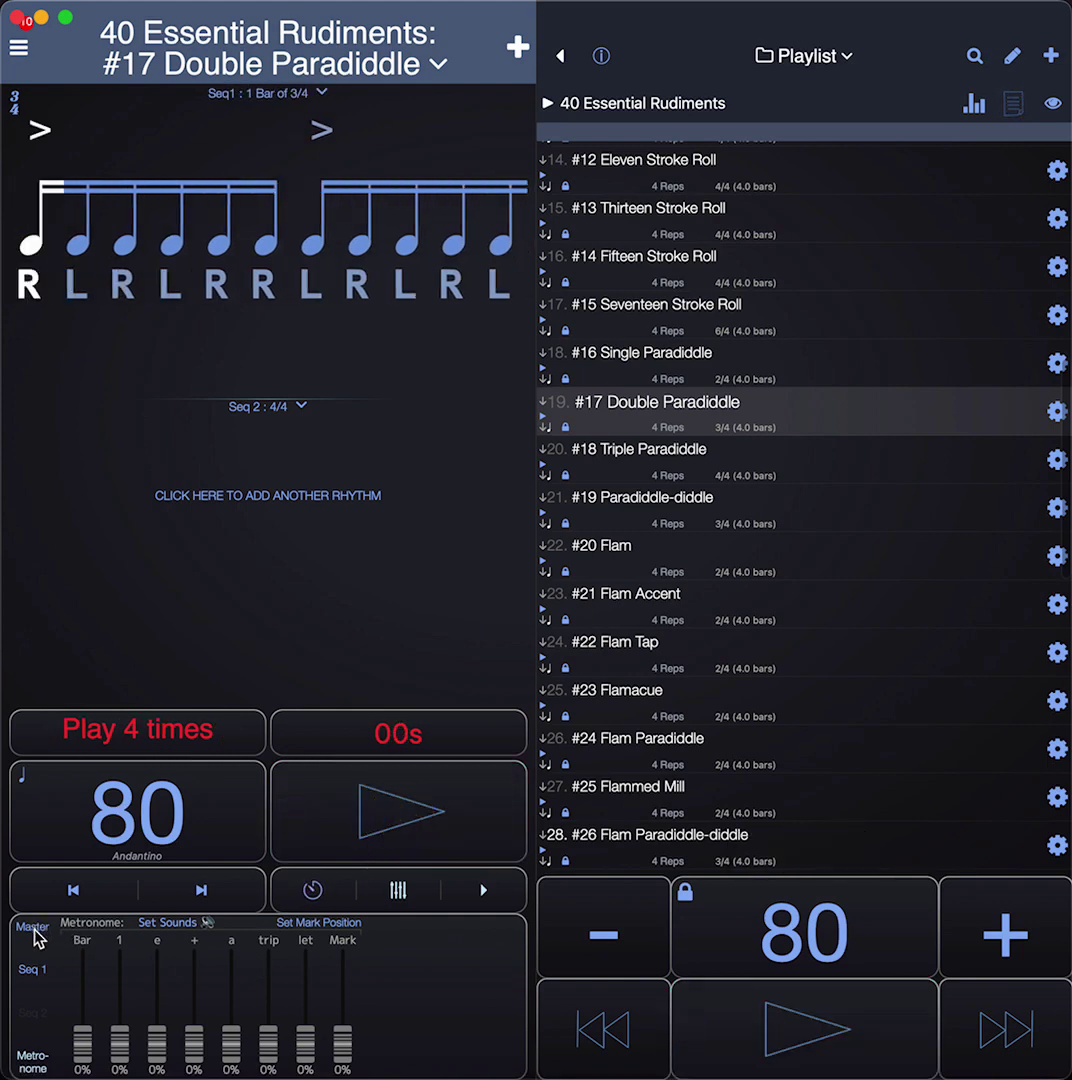
Step: Play the paradiddle with left-hand strokes silenced, restore them, and hide the playlist
left_click(33, 971)
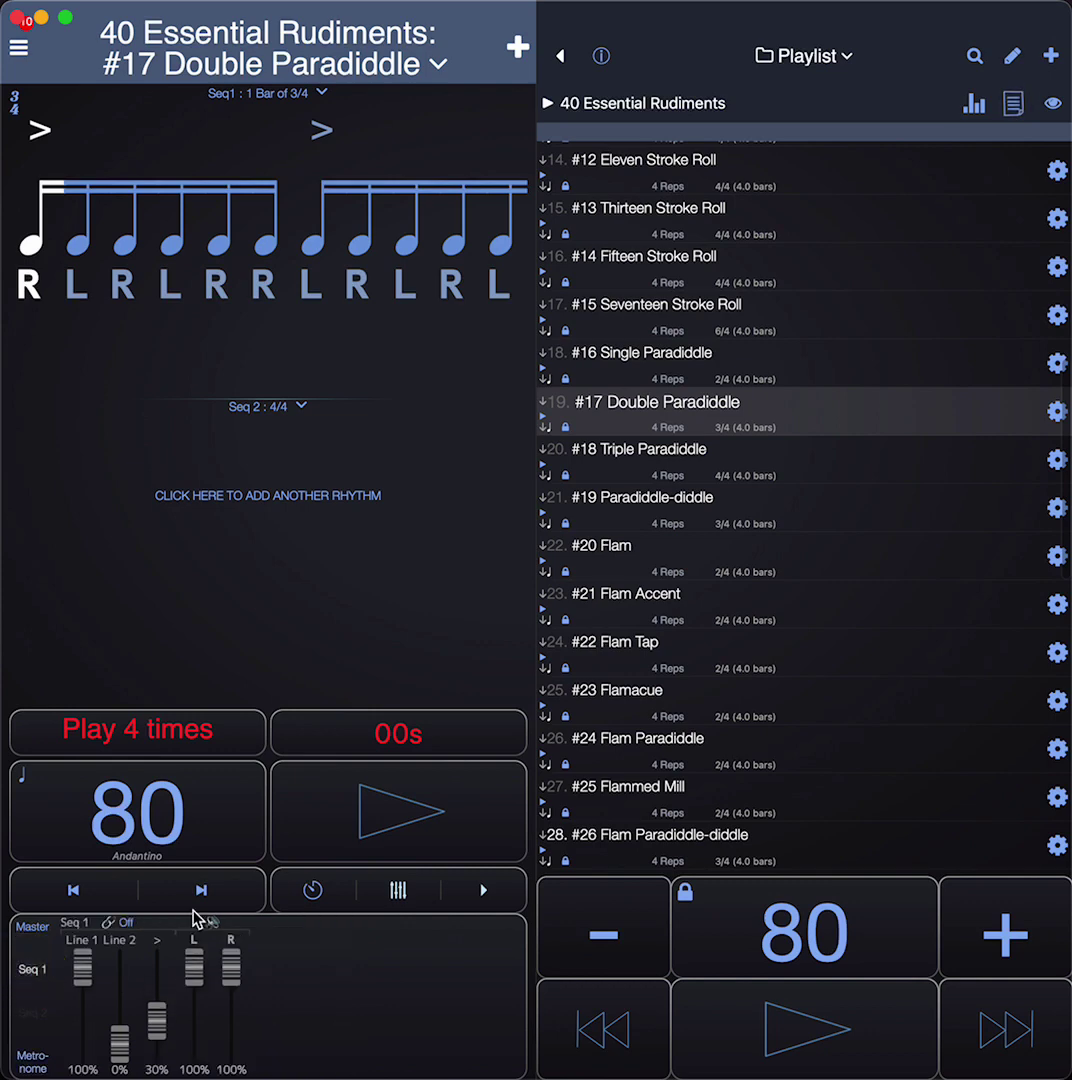
left_click_drag(197, 968, 196, 1048)
left_click(383, 816)
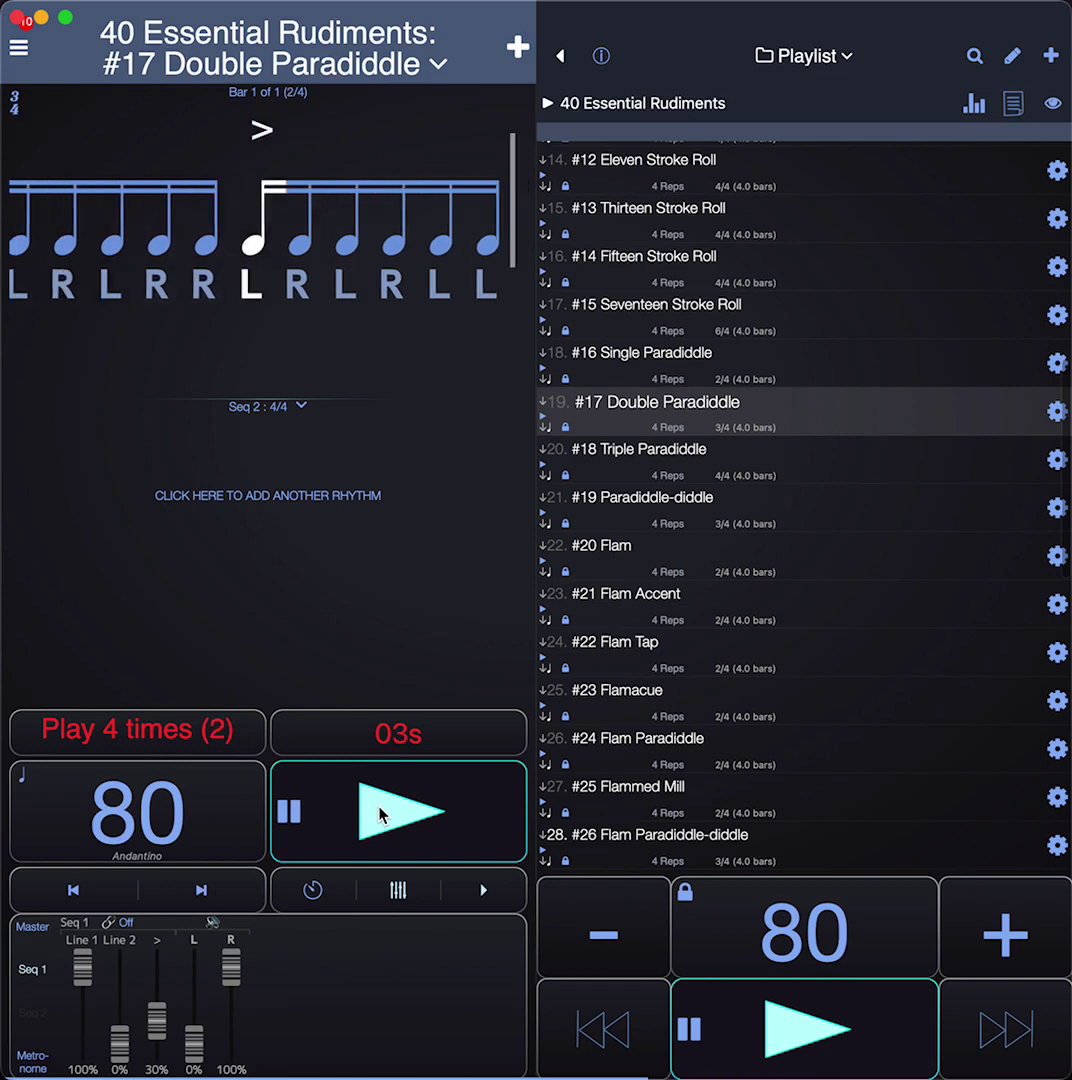
left_click(380, 815)
left_click_drag(200, 1010, 200, 897)
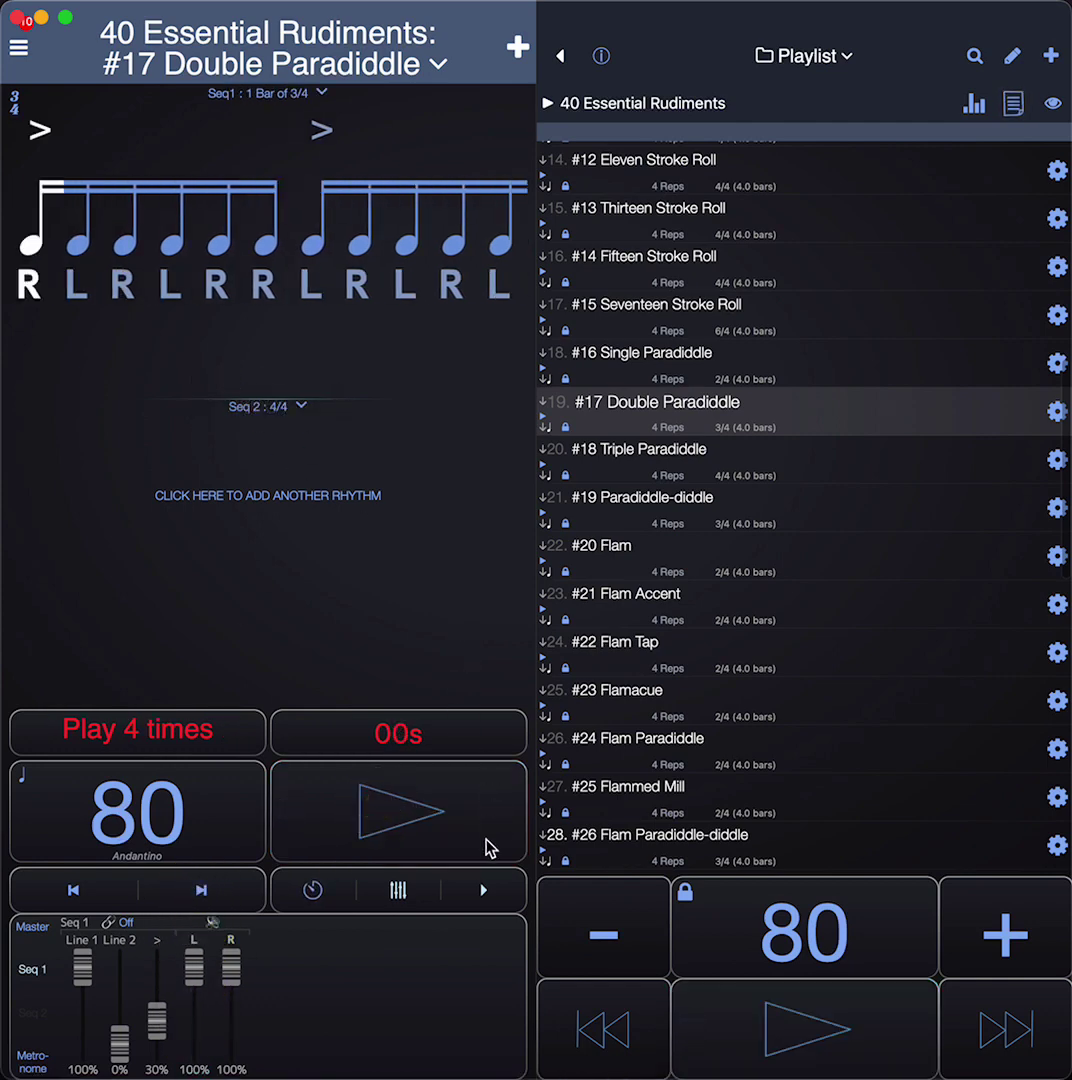
left_click(484, 889)
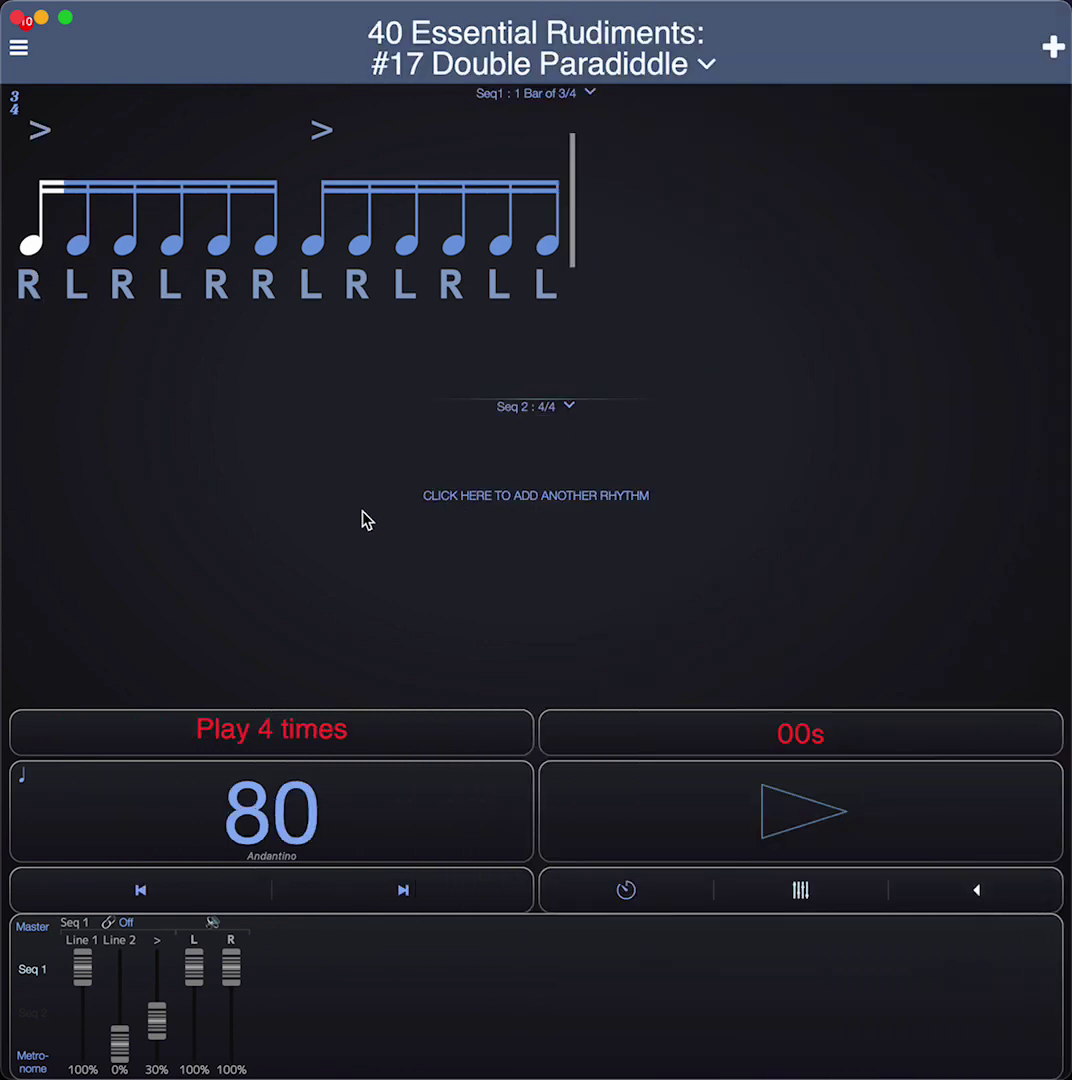
Step: Add a second staff holding a stroke guide to Double Paradiddle, save, and play both staves
left_click(504, 512)
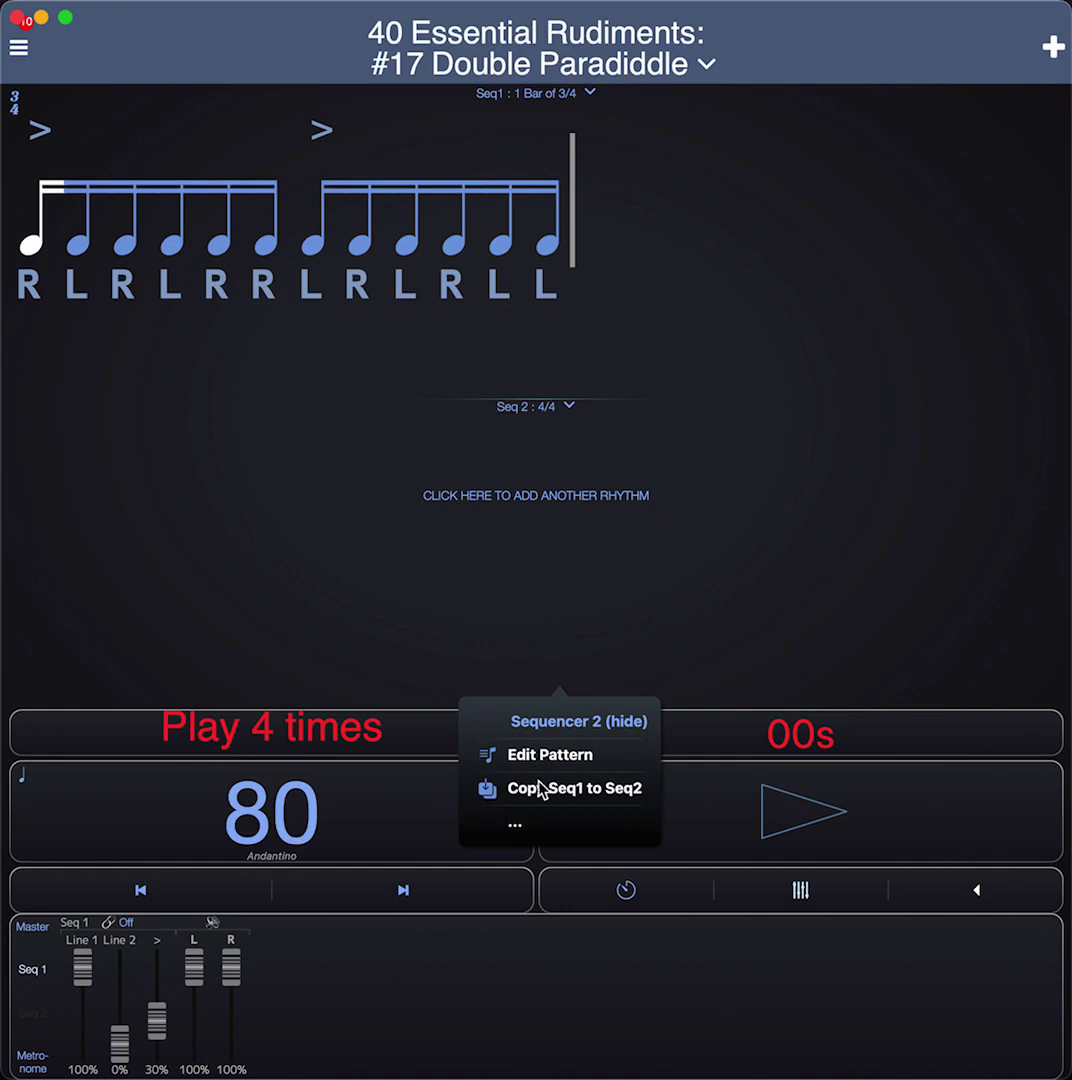
left_click(515, 827)
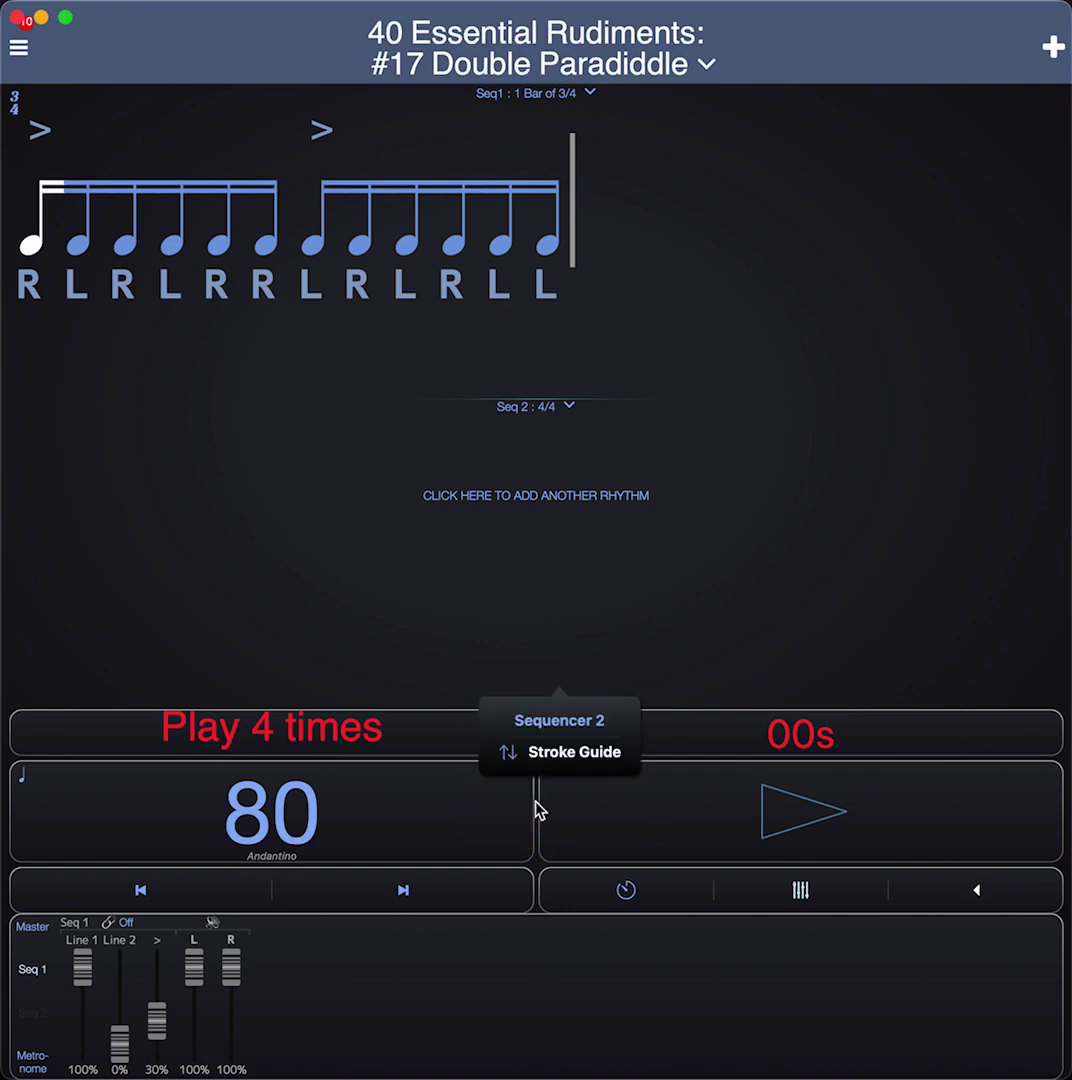
left_click(550, 760)
left_click(540, 572)
left_click(698, 835)
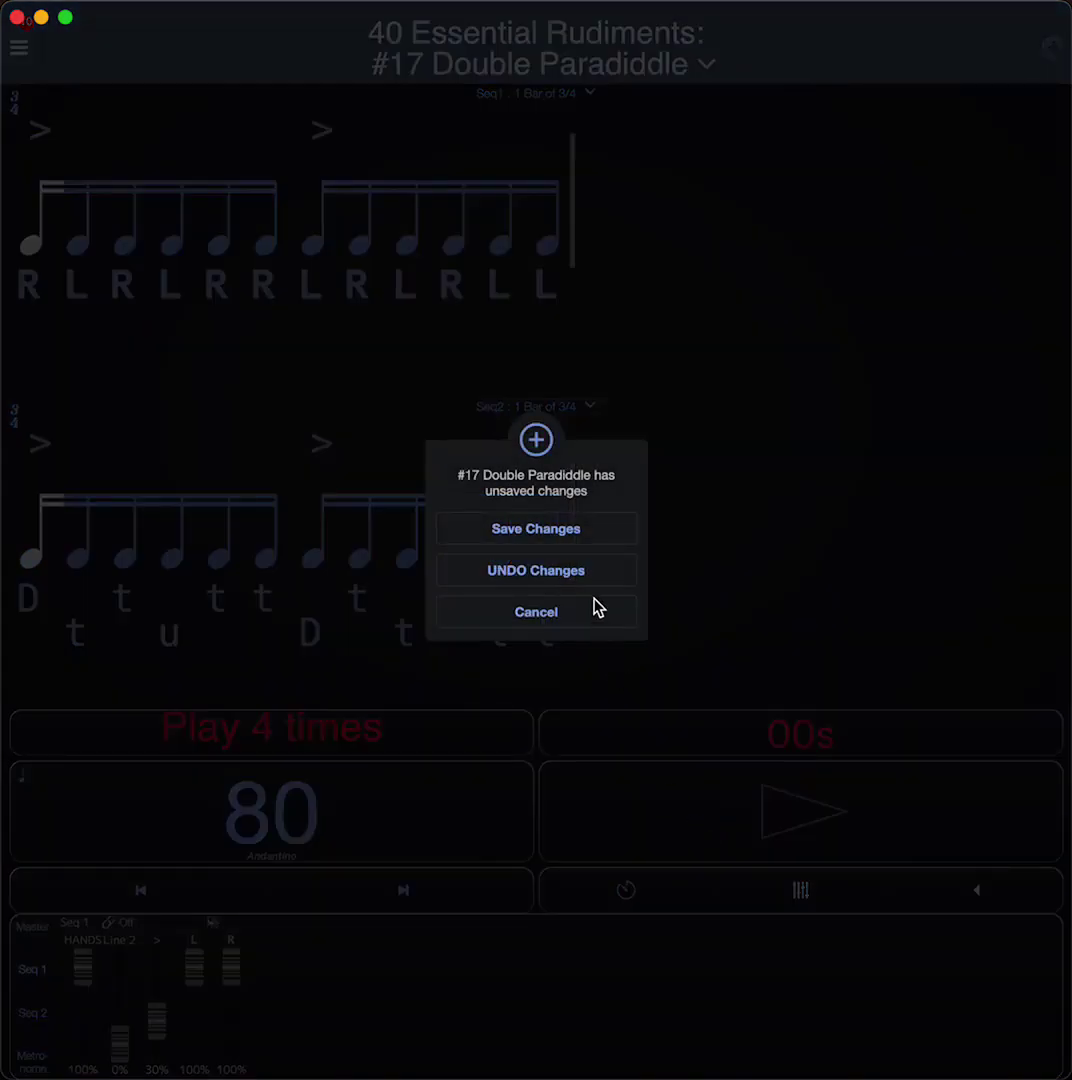
left_click(588, 540)
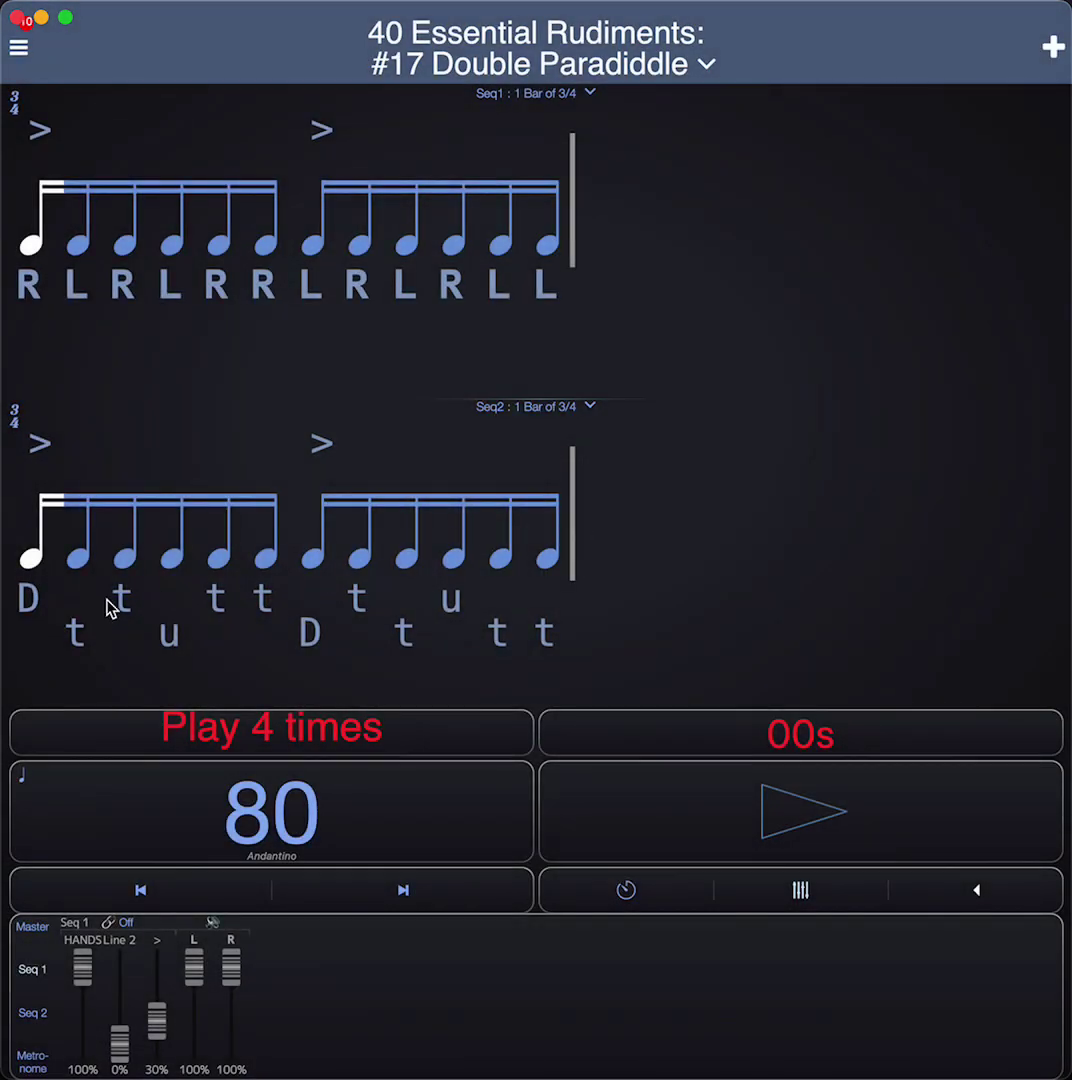
left_click(688, 832)
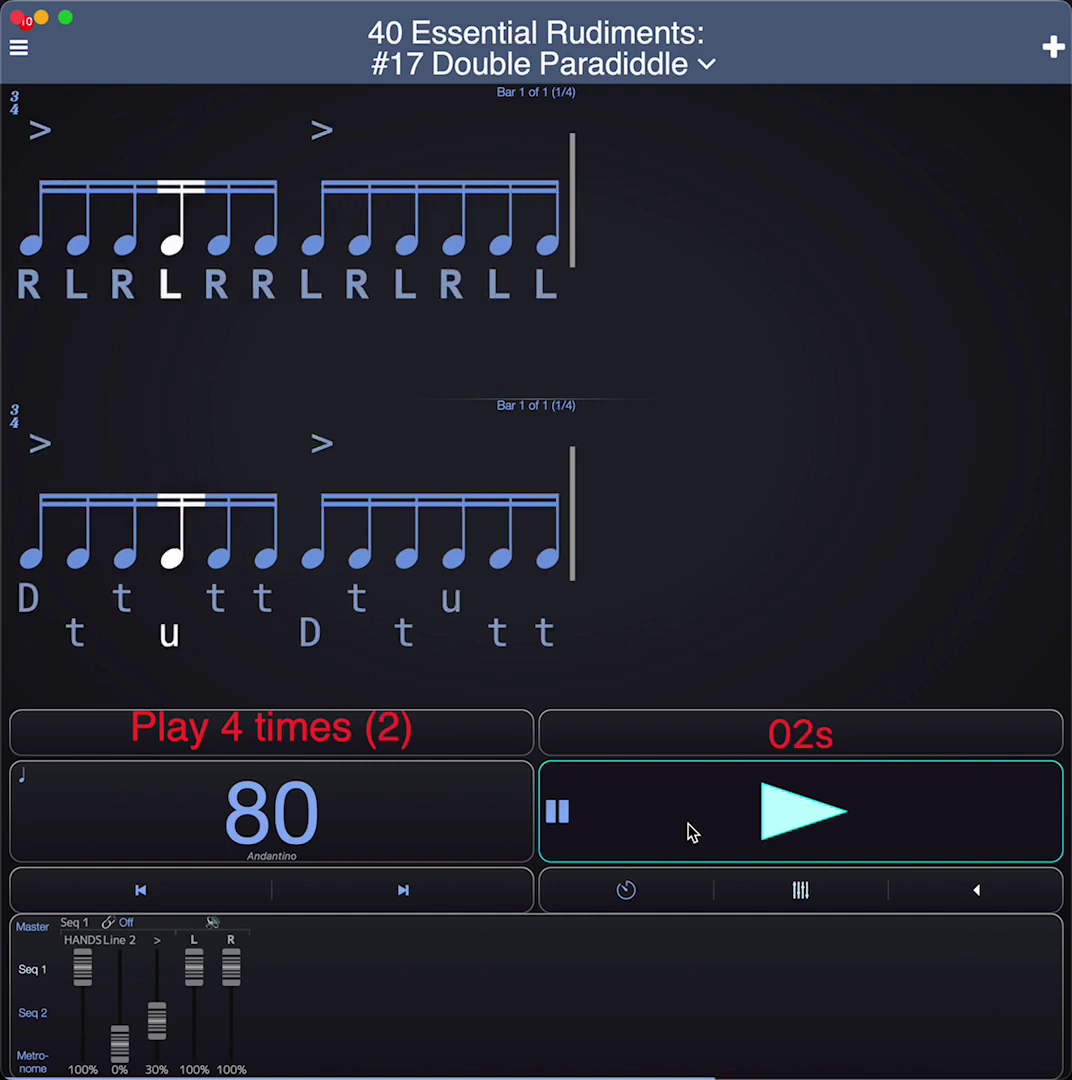
left_click(690, 830)
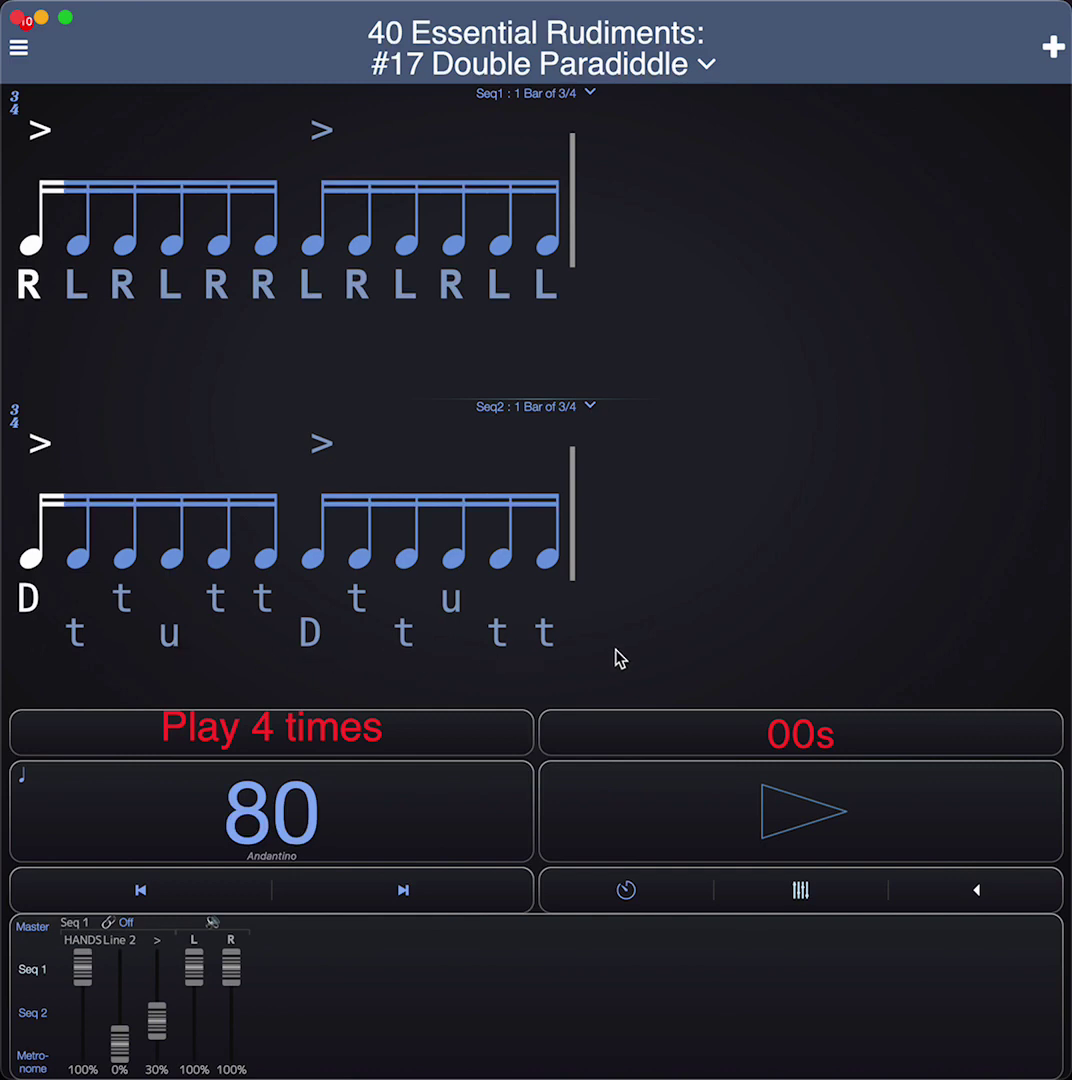
Step: Play the stroke guide with left, then right hand muted, restore both, and reshow the playlist
left_click(36, 1013)
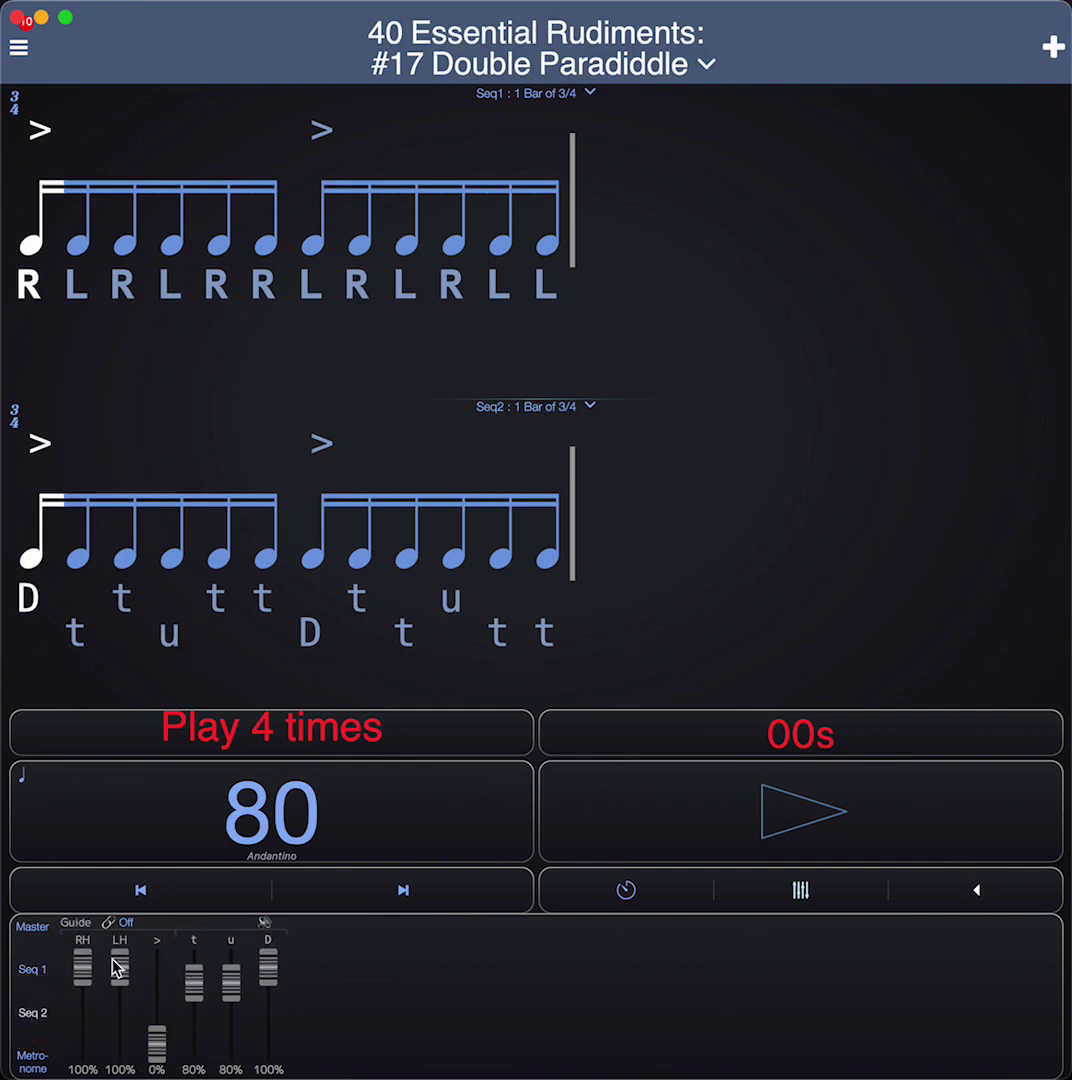
left_click_drag(118, 968, 120, 1045)
left_click(745, 812)
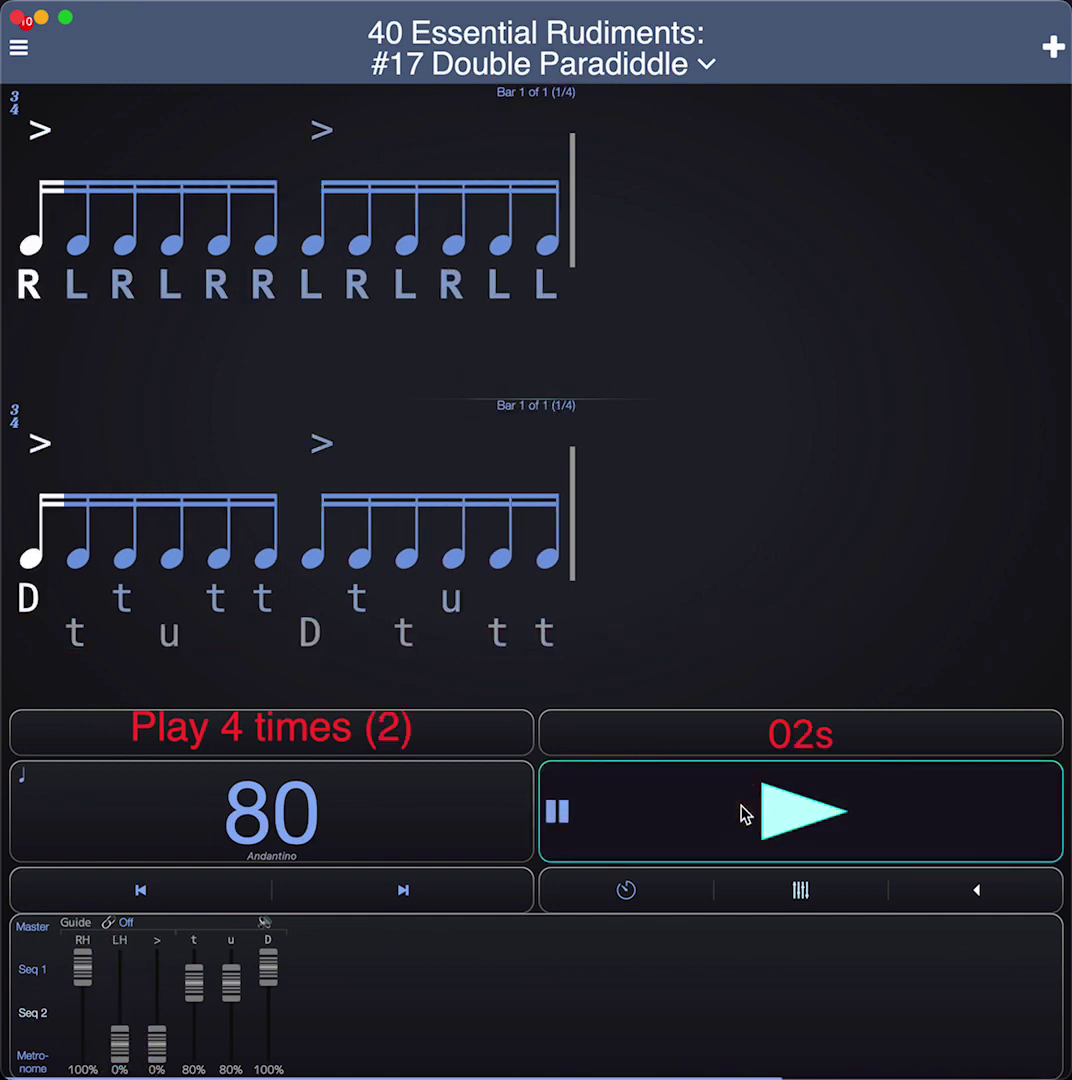
left_click(741, 814)
left_click_drag(120, 1041, 87, 1078)
left_click(843, 805)
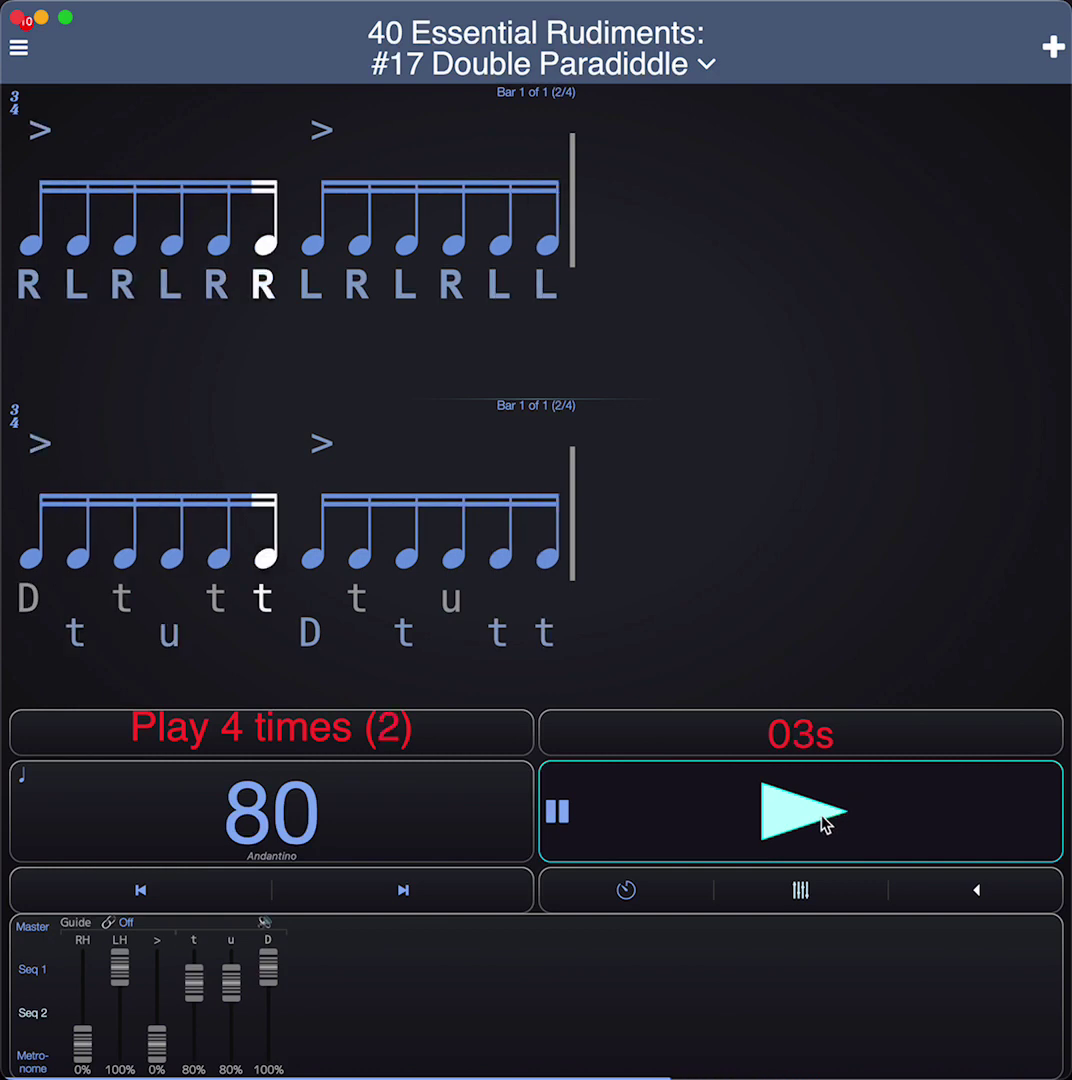
left_click(821, 821)
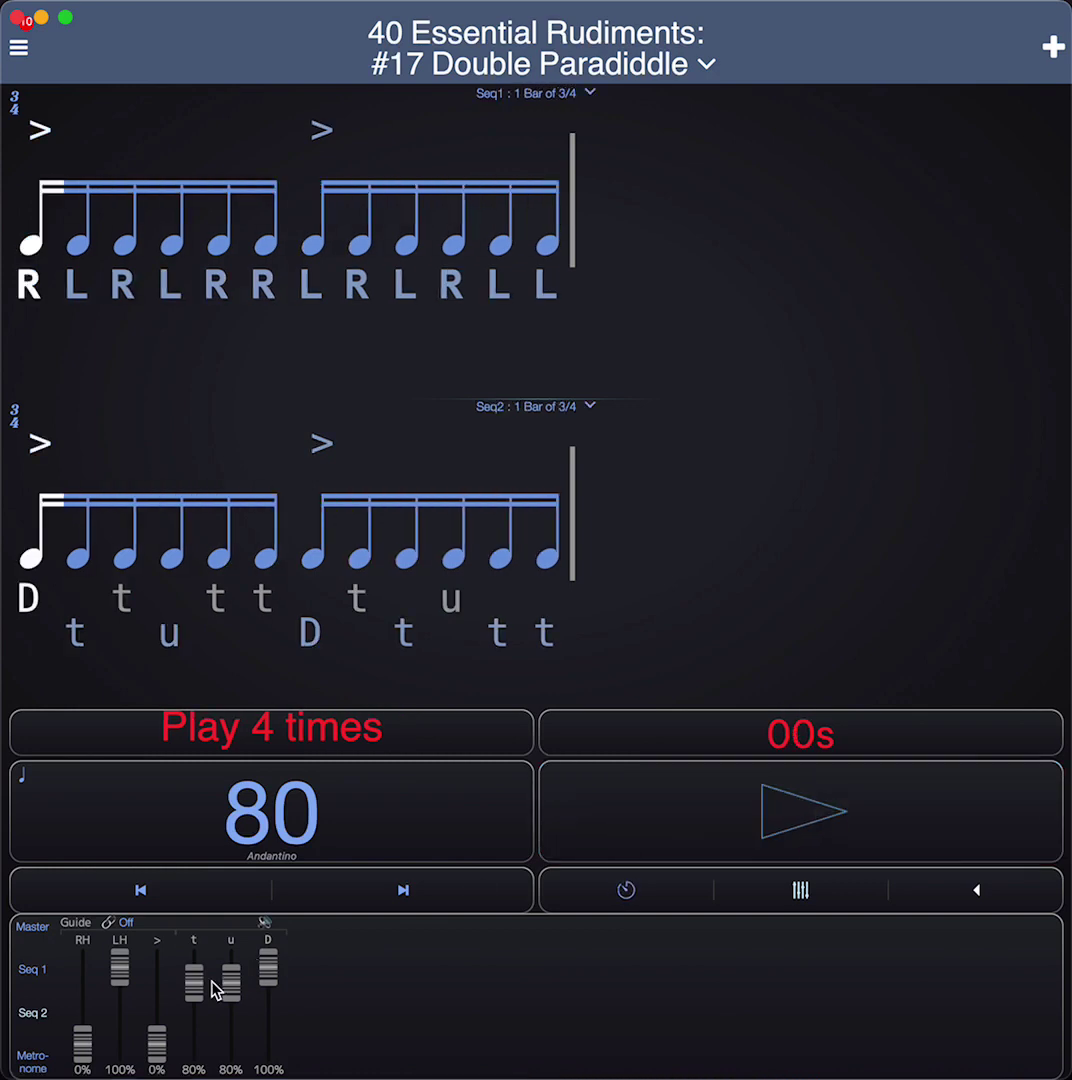
left_click_drag(80, 1041, 84, 880)
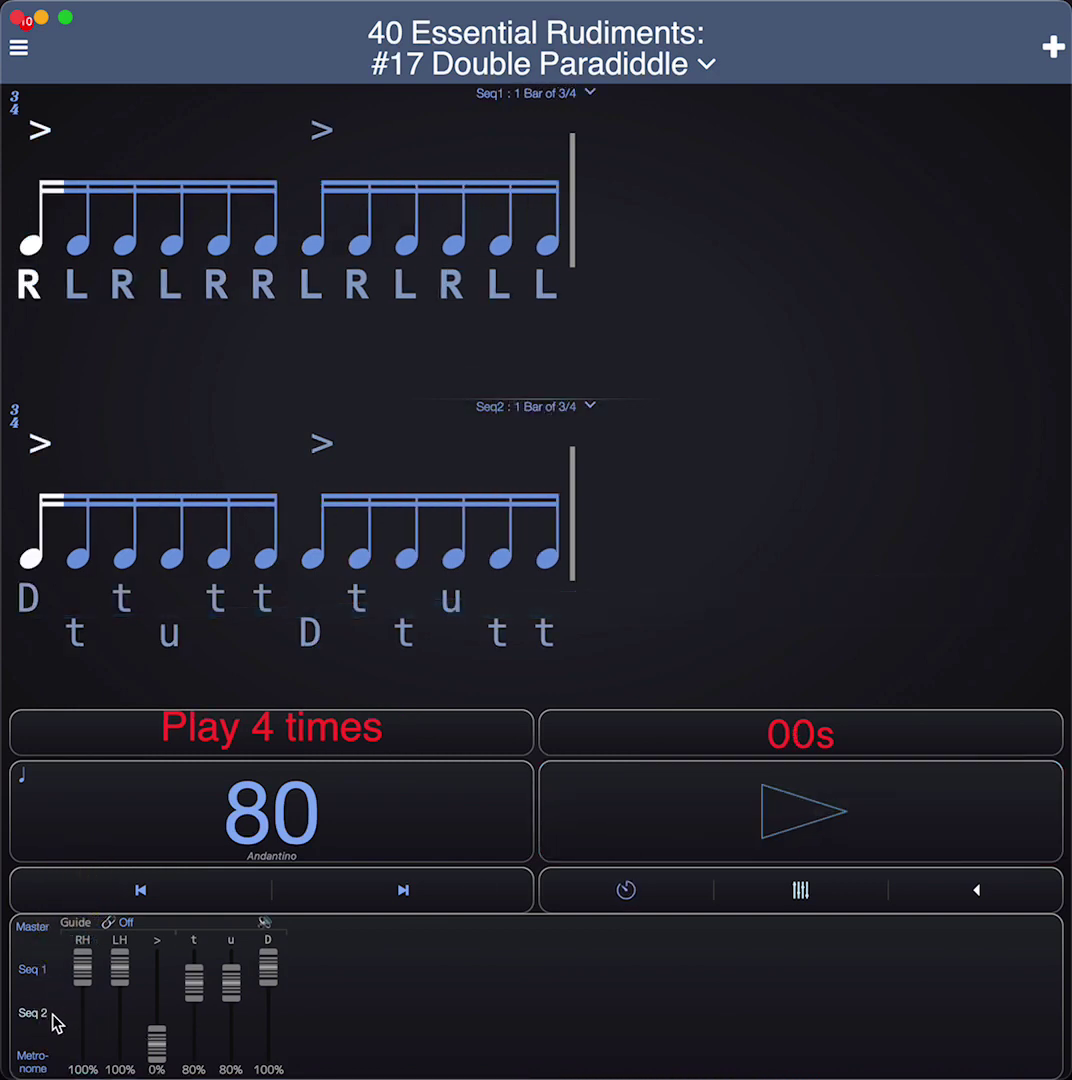
left_click(46, 1017)
left_click(976, 890)
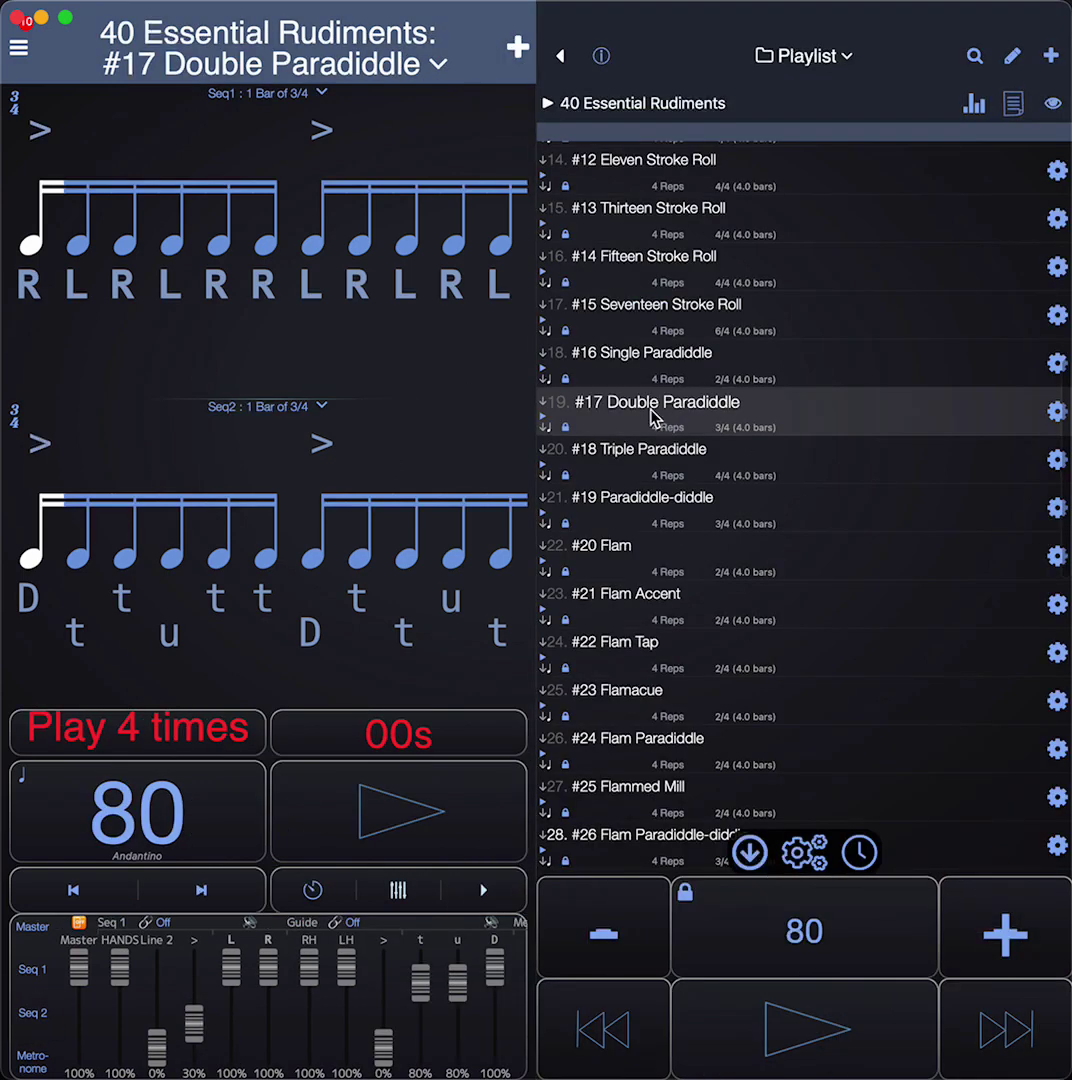
left_click(18, 47)
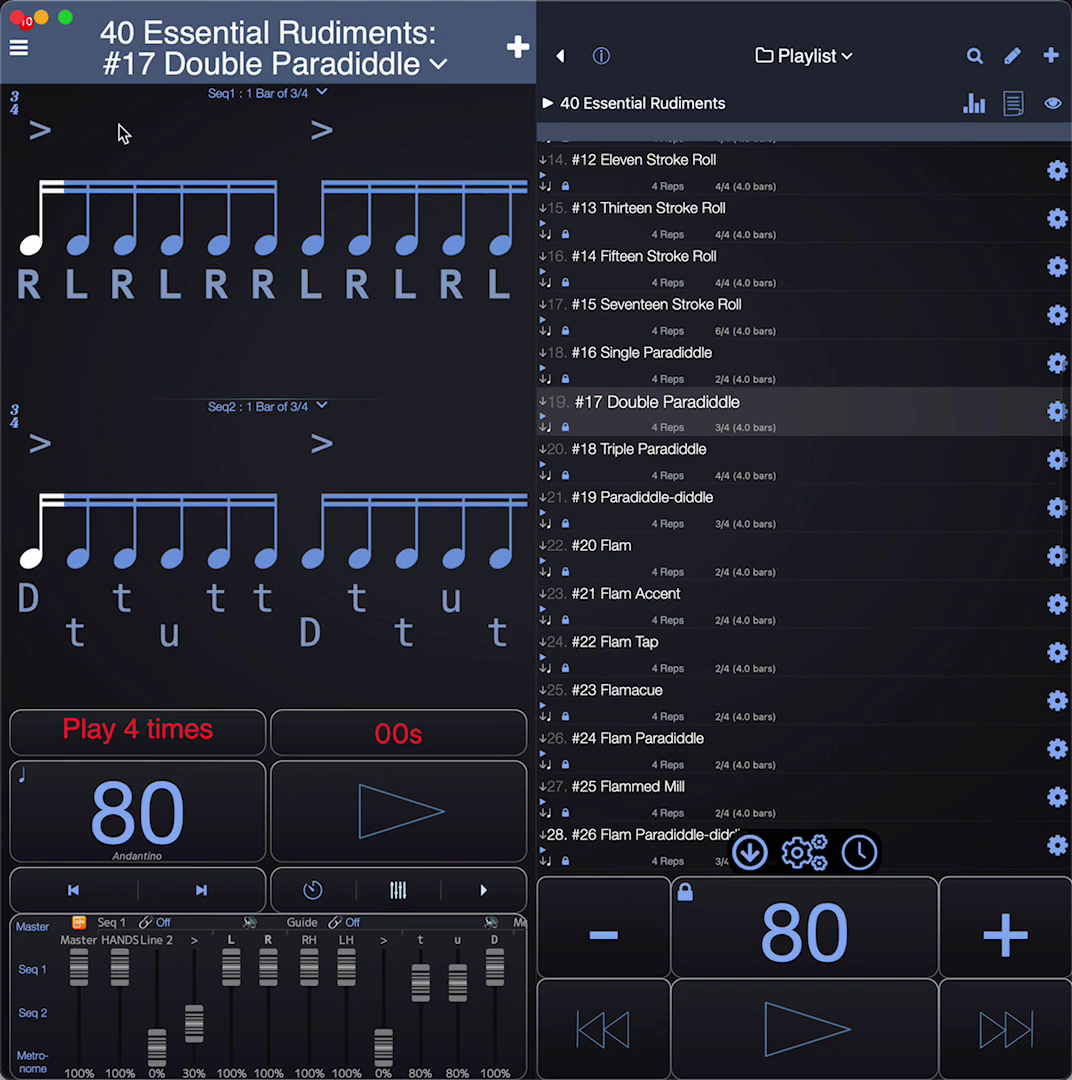
Step: Create a 6:7 polyrhythm, play it, and show the mixer's Big #/Rates visualization channels
left_click(18, 47)
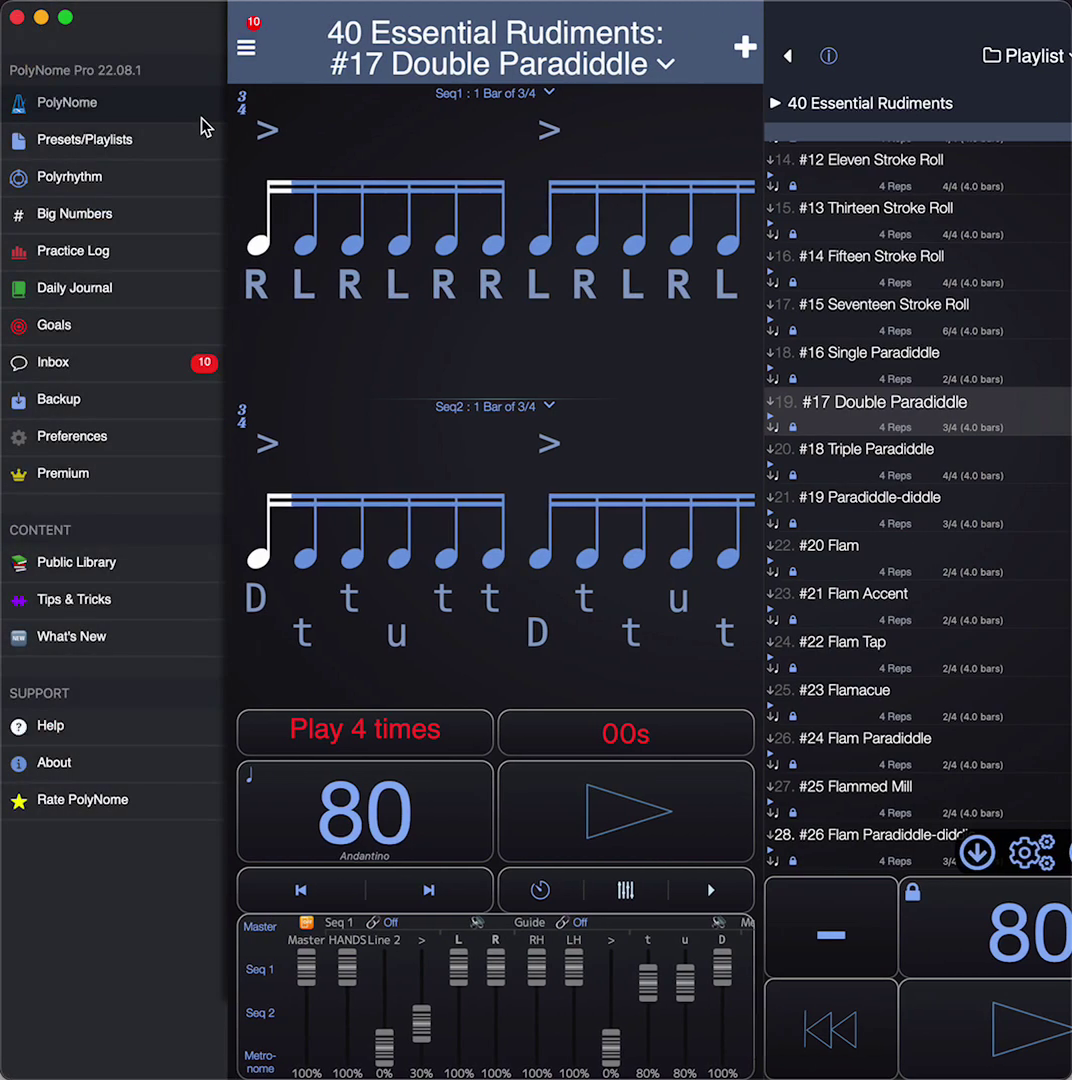
left_click(67, 180)
scroll(428, 538, "up", 4)
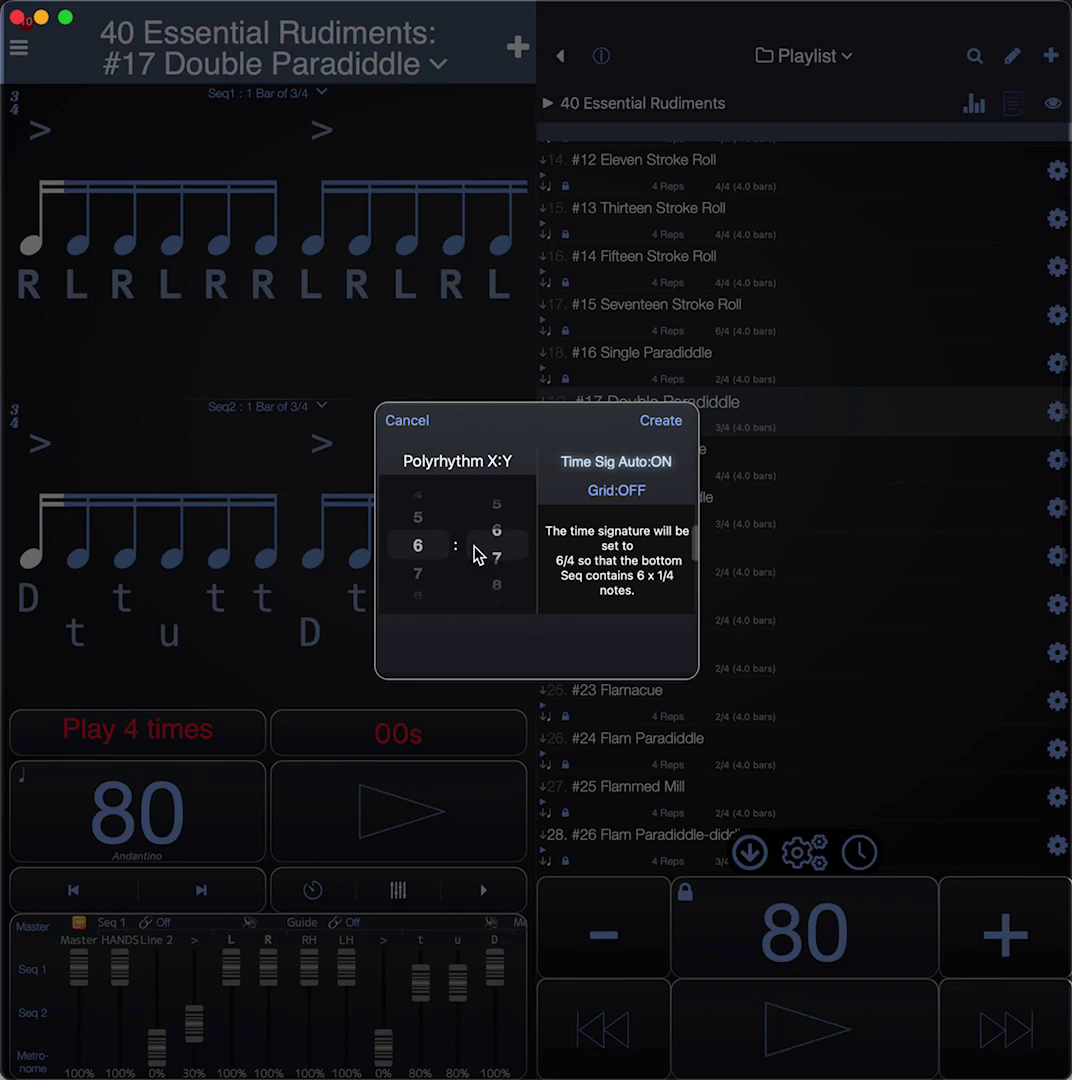
scroll(478, 556, "down", 1)
left_click(655, 430)
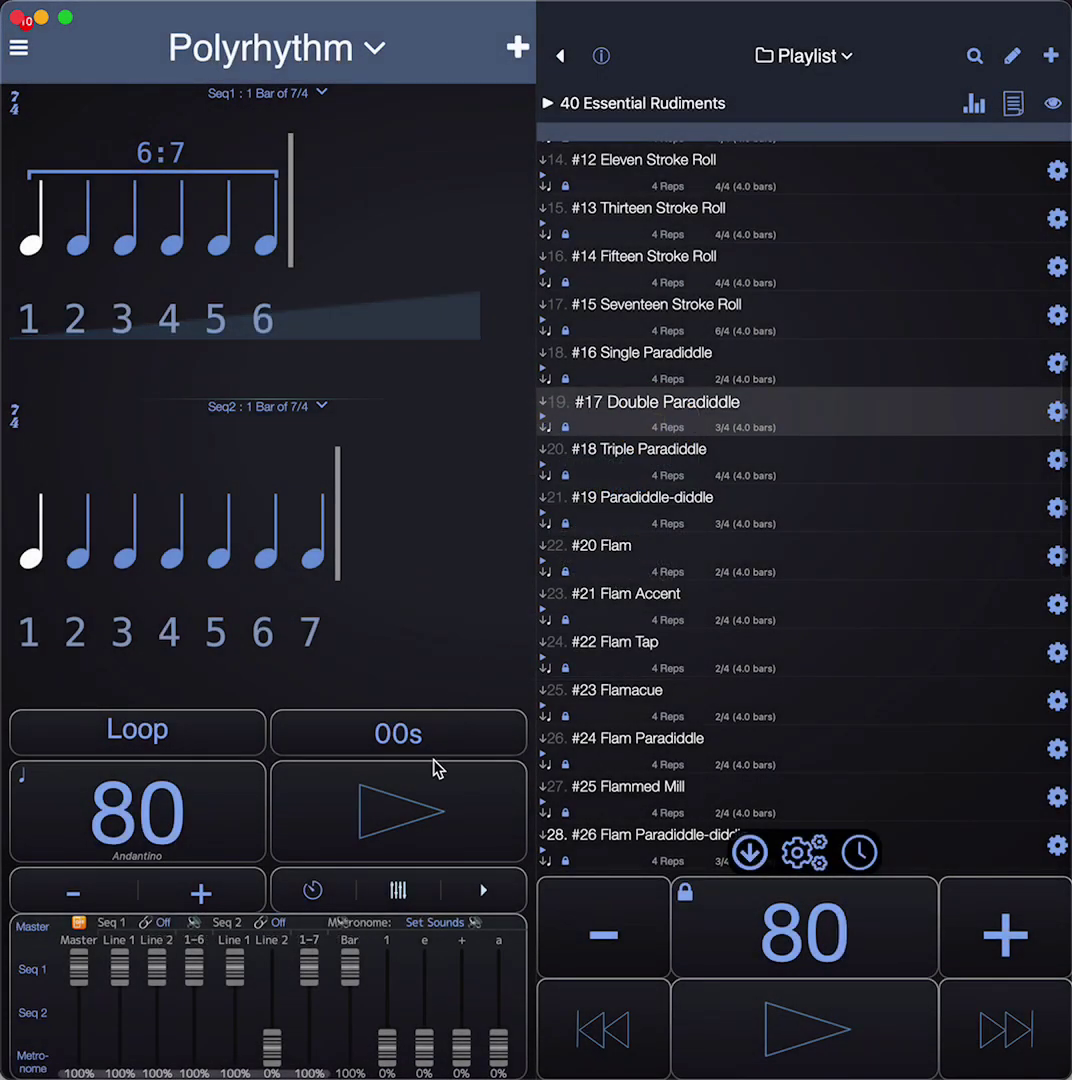
left_click(423, 812)
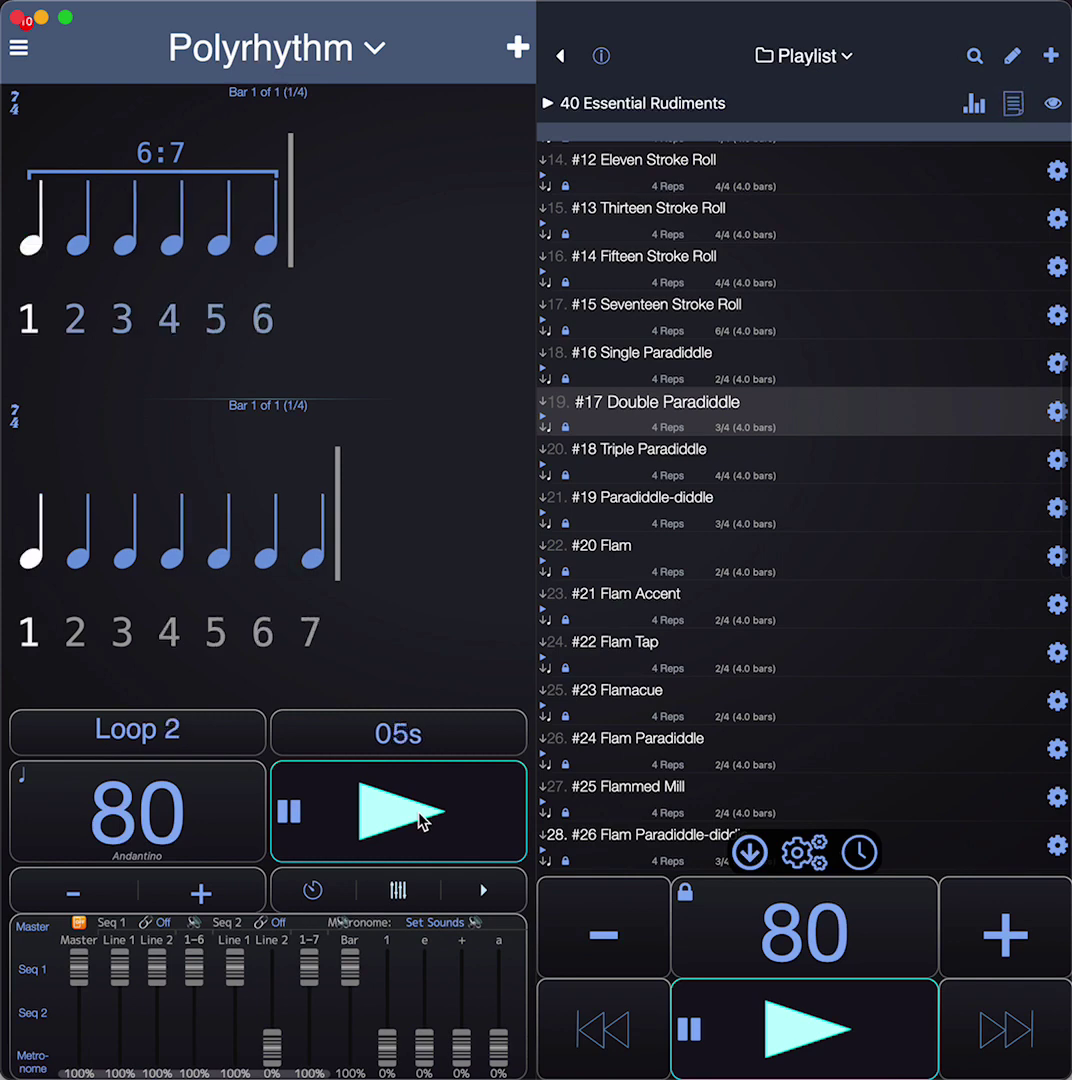
left_click(420, 820)
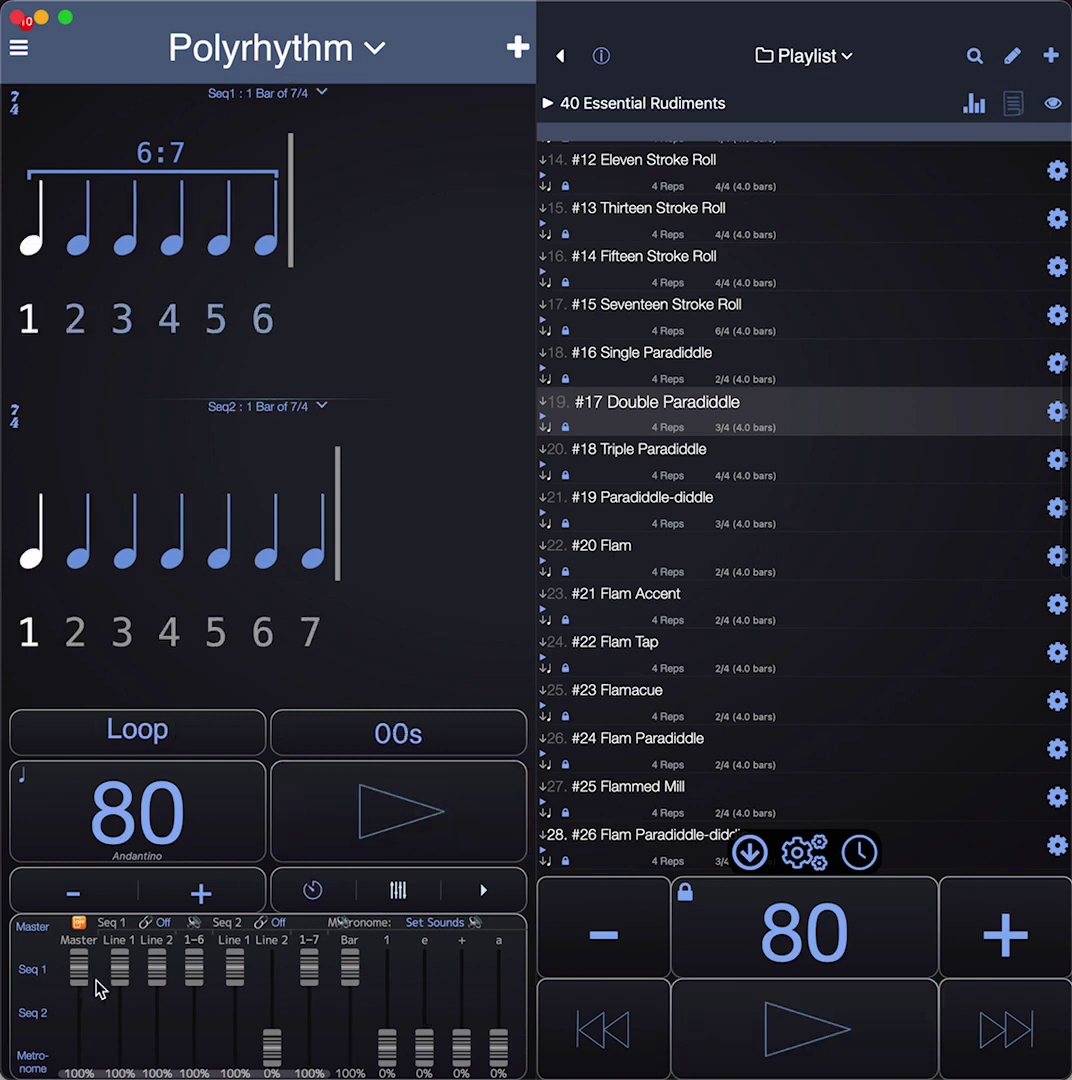
left_click(34, 926)
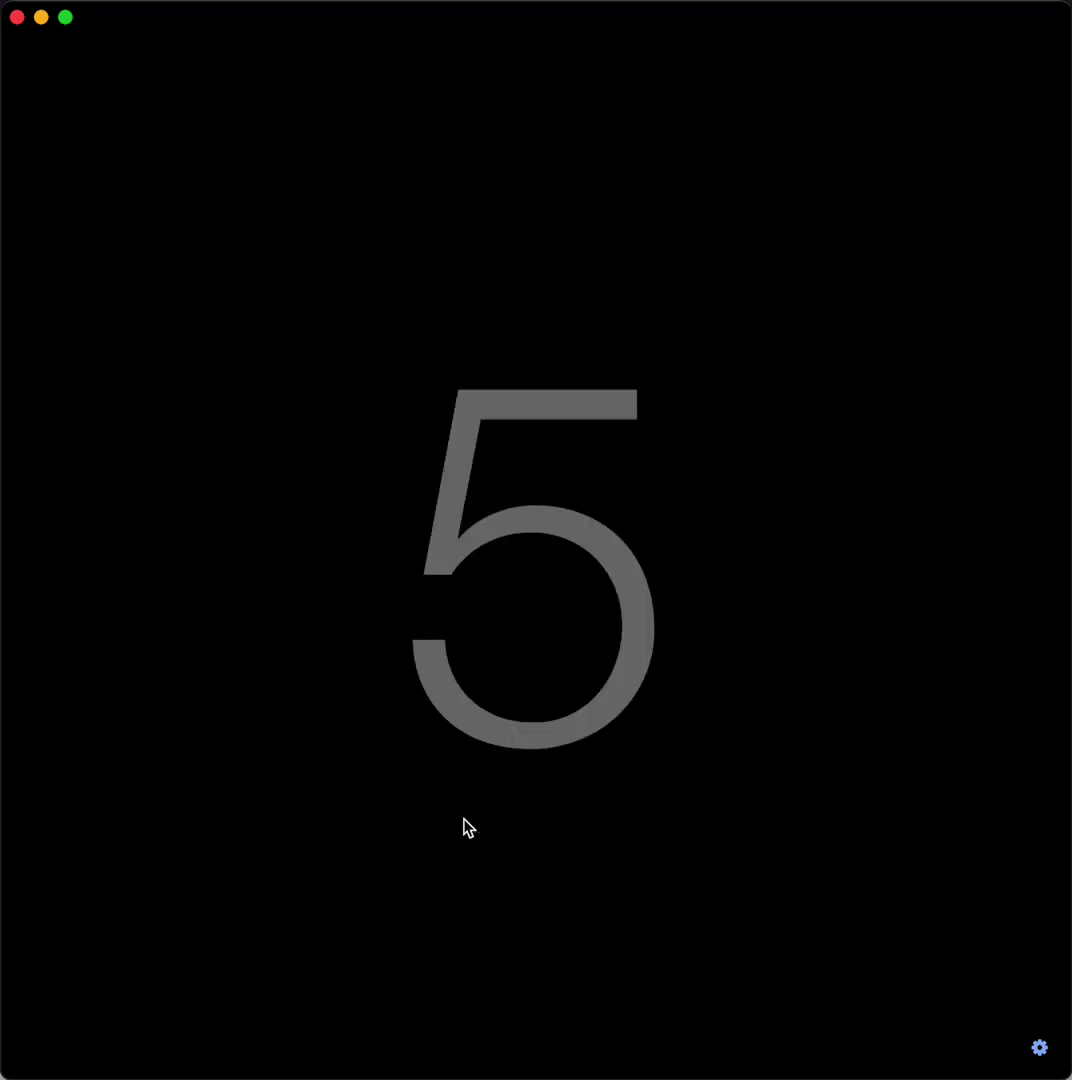
Step: Close the big-number beat display, raise the Rates level to 100%, and start playback
left_click(465, 826)
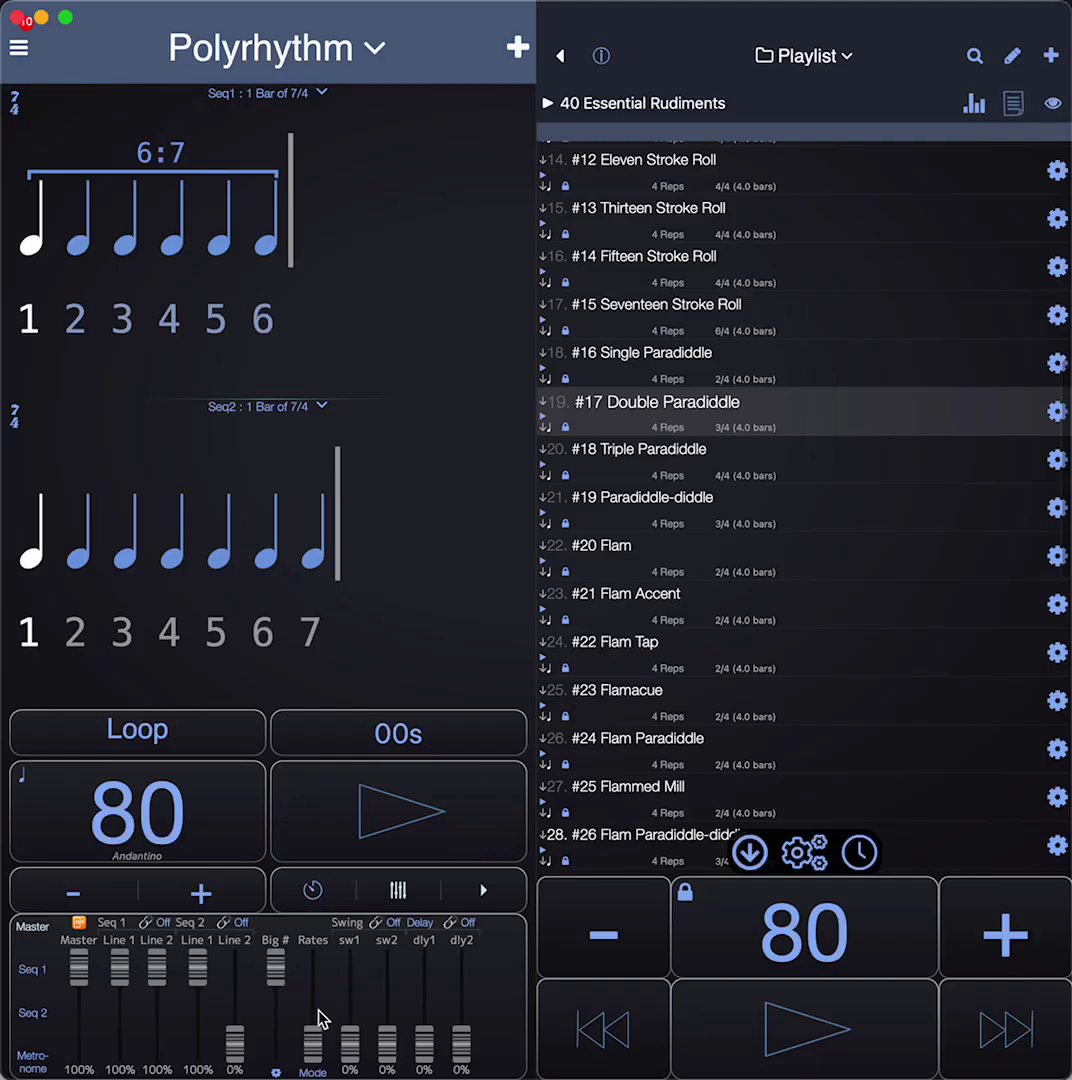
left_click_drag(320, 1027, 283, 962)
left_click(495, 788)
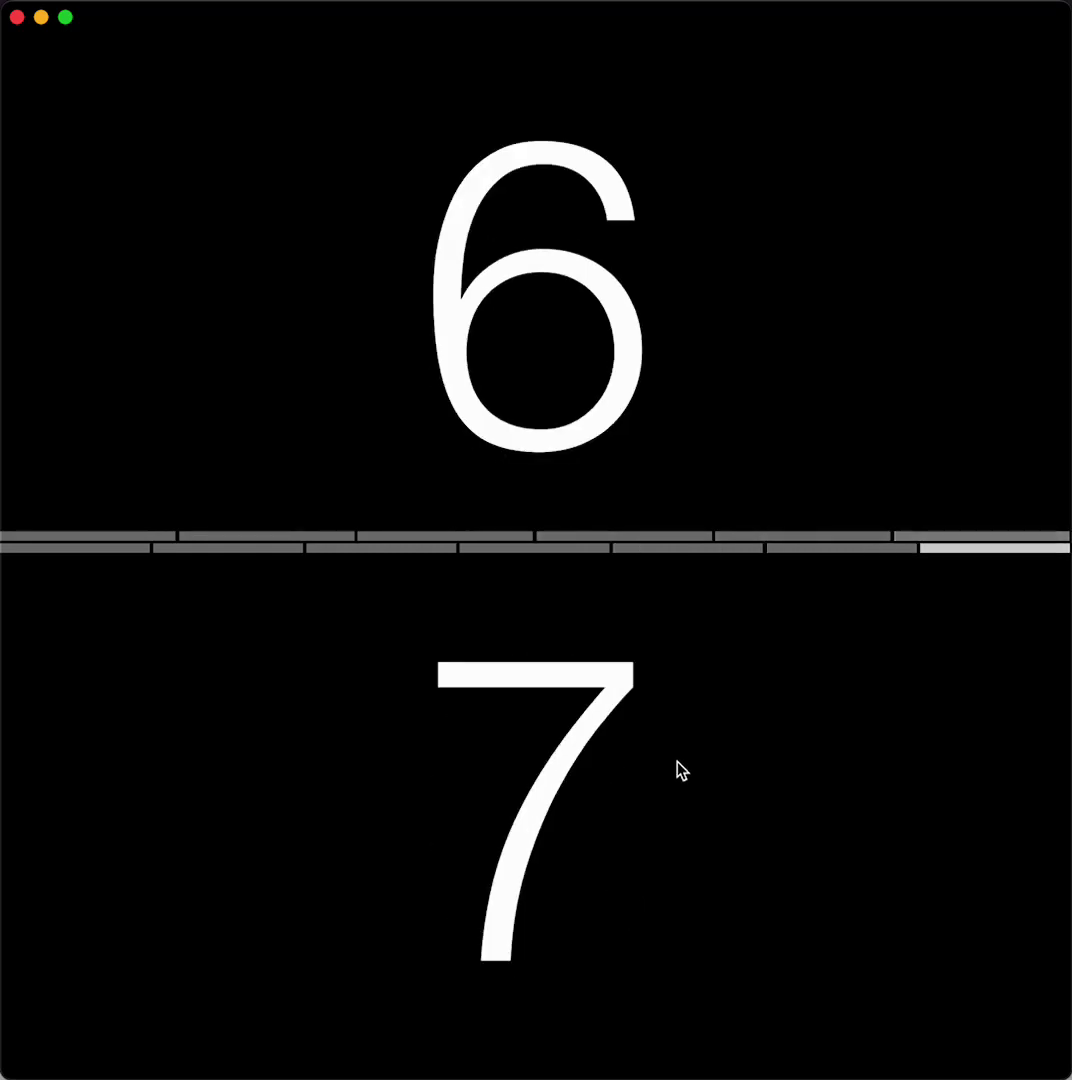
Step: Make the beat display a transparent overlay, switch to the circular polyrhythm view, then stop playback
left_click(679, 770)
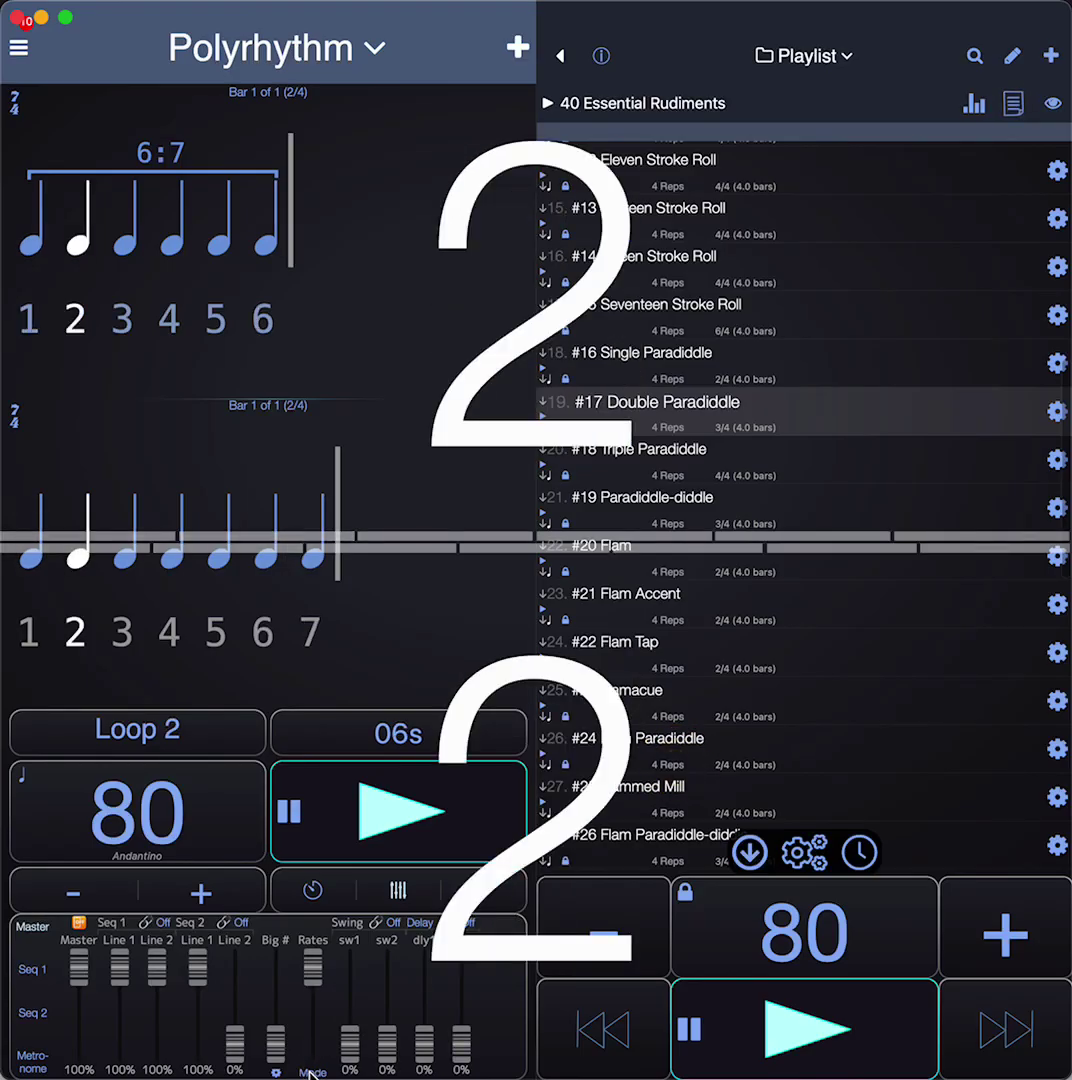
left_click(312, 1072)
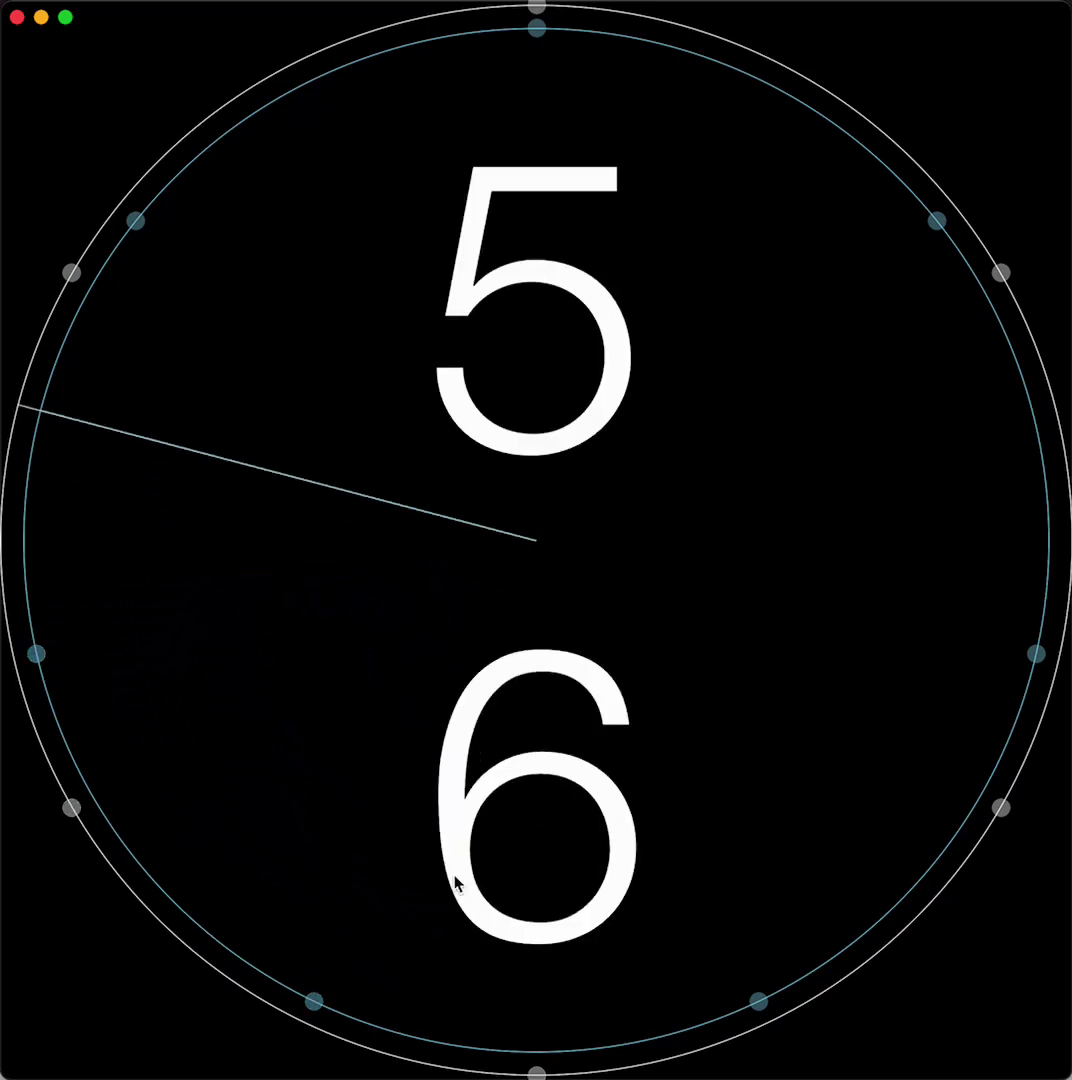
left_click(471, 852)
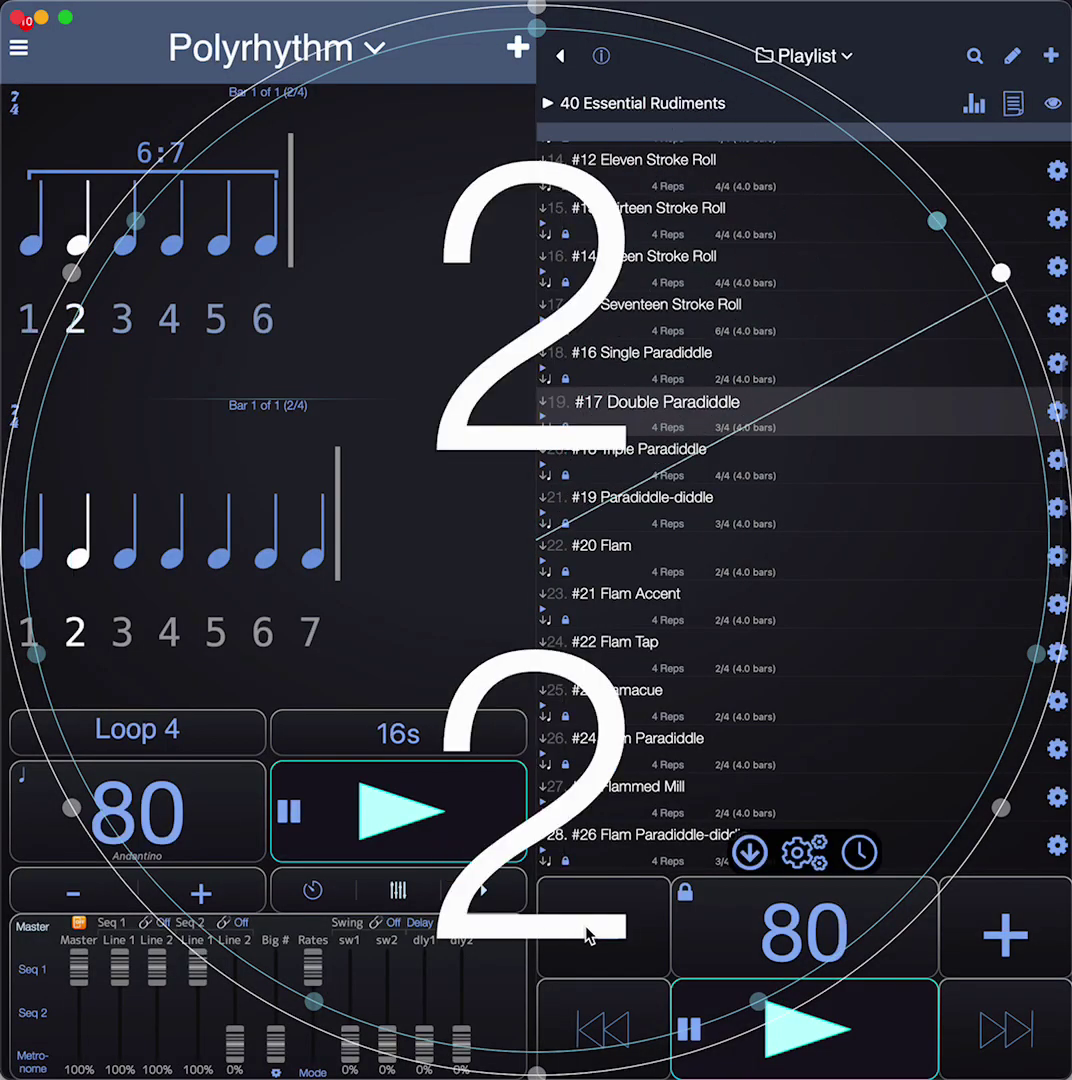
left_click(832, 995)
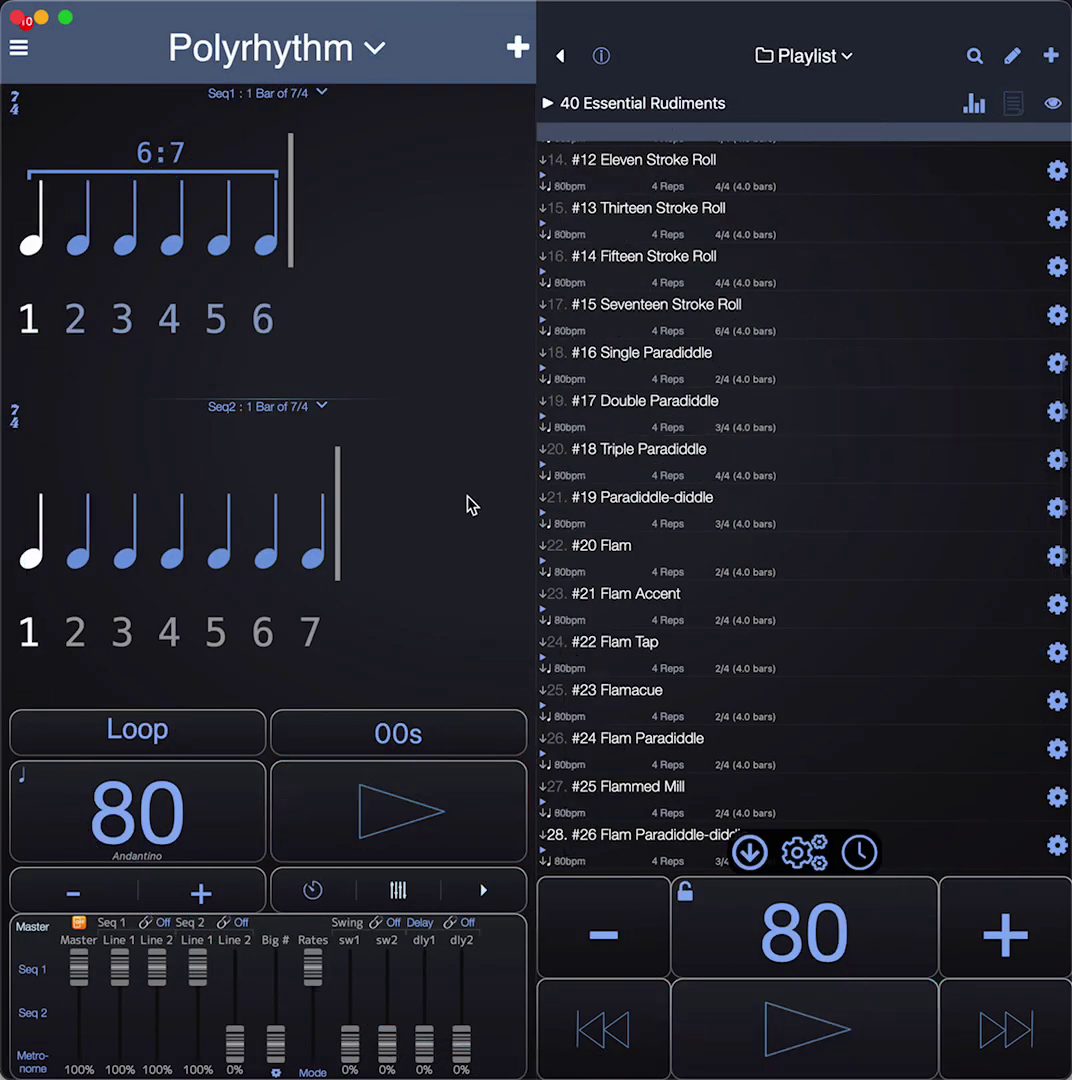